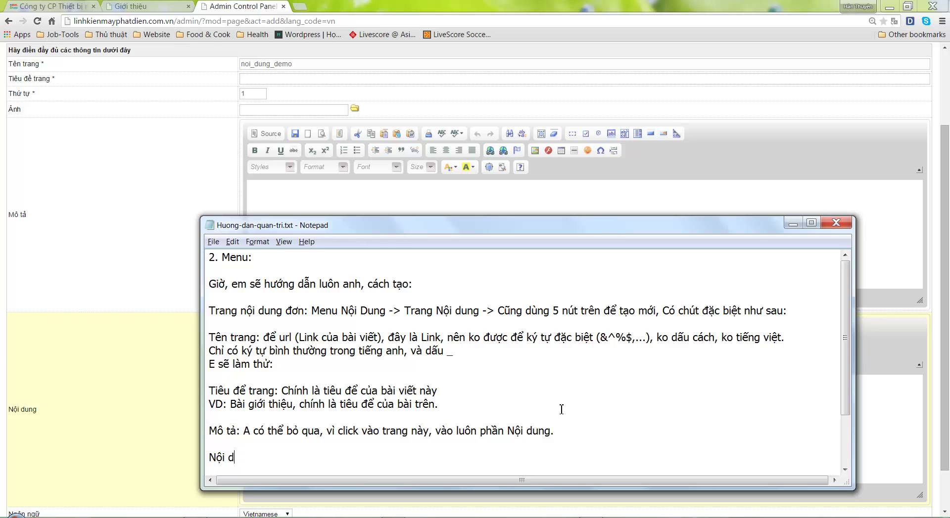
Finish the Nội dung note with 'Là nội dung của bài' and add a dashed line beneath it
{"action": "type", "text": "ung: Là nội dung của bài."}
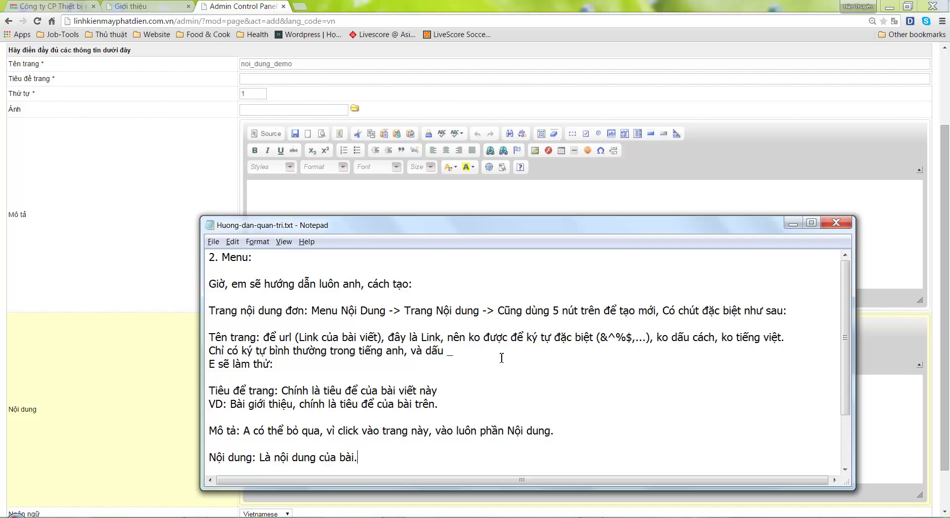
{"action": "scroll", "coordinate": [450, 372], "scroll_direction": "down", "scroll_amount": 2}
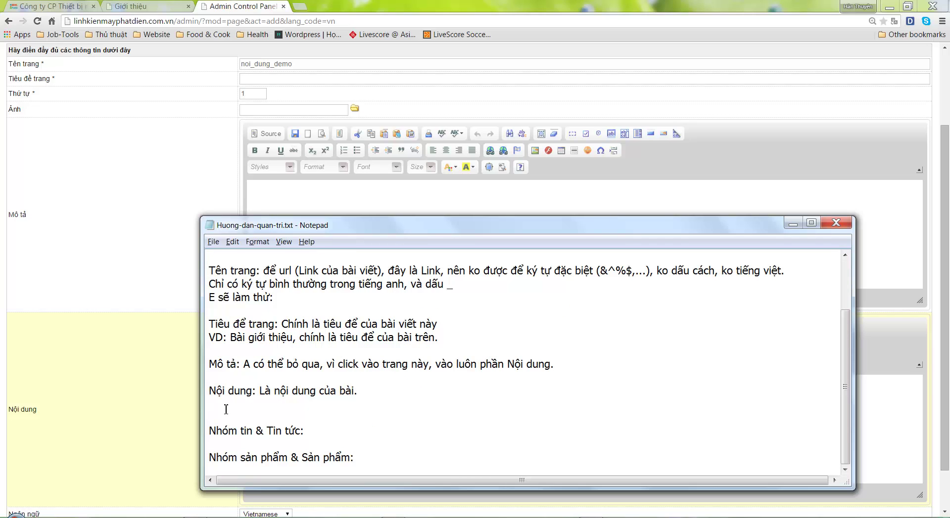
{"action": "type", "text": "--------------"}
{"action": "key", "text": "shift+Home"}
{"action": "type", "text": "--------------------------------------------------------"}
Paste dashed separators under 'E sẽ làm thử:' and the VD line, leaving blank lines for news notes
{"action": "scroll", "coordinate": [385, 410], "scroll_direction": "up", "scroll_amount": 2}
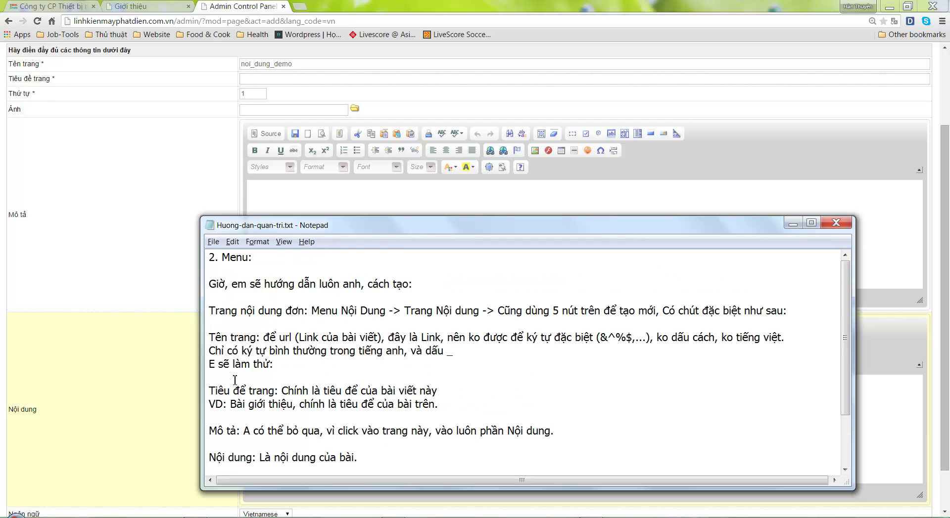
{"action": "type", "text": "---------------"}
{"action": "left_click", "coordinate": [233, 420]}
{"action": "type", "text": "---------------"}
{"action": "scroll", "coordinate": [333, 421], "scroll_direction": "down", "scroll_amount": 2}
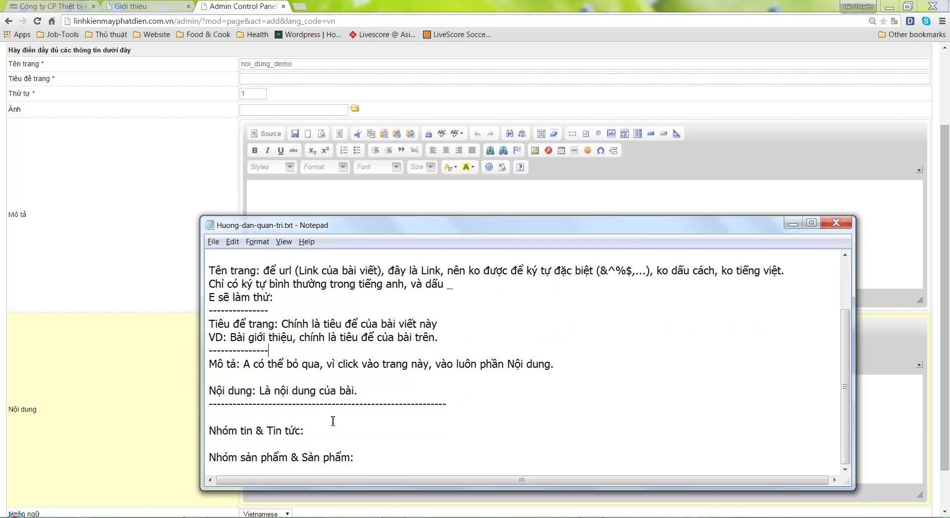
{"action": "key", "text": "shift+Home"}
{"action": "key", "text": "Delete"}
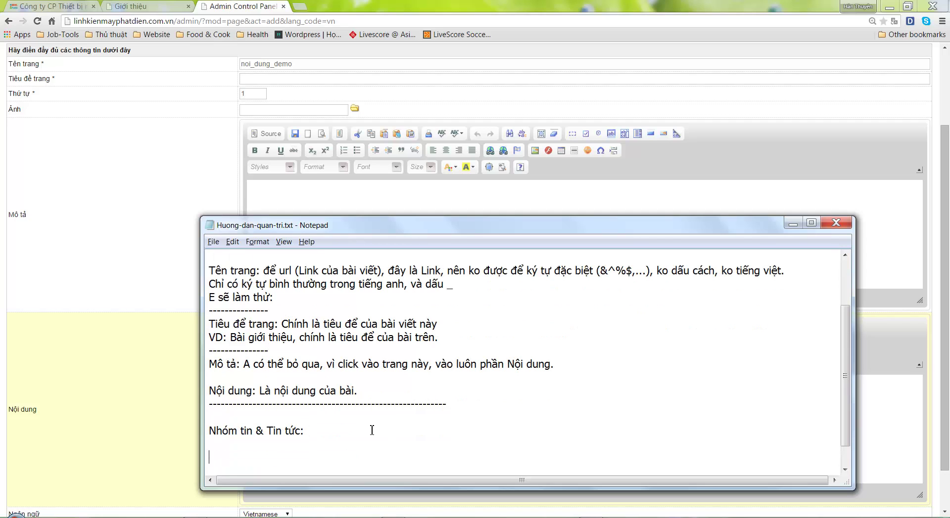
{"action": "left_click", "coordinate": [94, 269]}
{"action": "scroll", "coordinate": [373, 313], "scroll_direction": "up", "scroll_amount": 2}
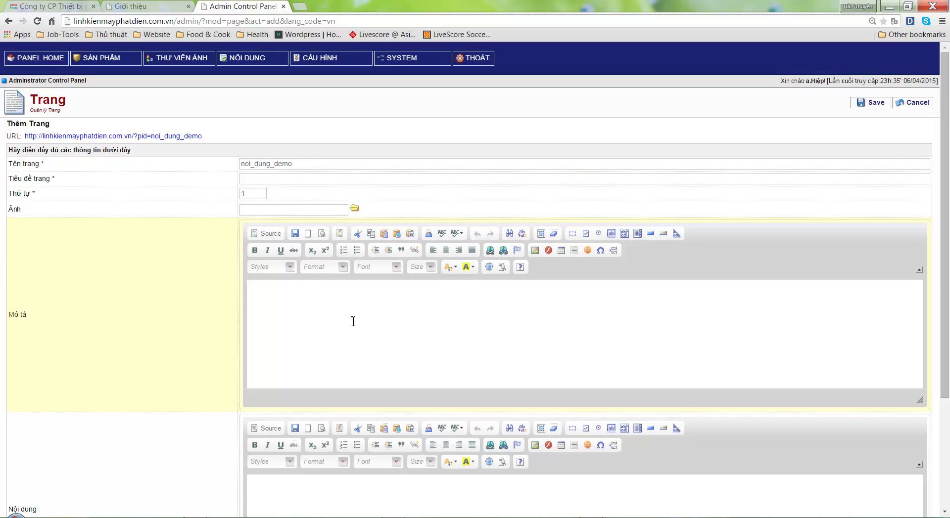
Cancel the new page, open gioi-thieu, and clear its Mô tả and Nội dung fields
{"action": "left_click", "coordinate": [915, 103]}
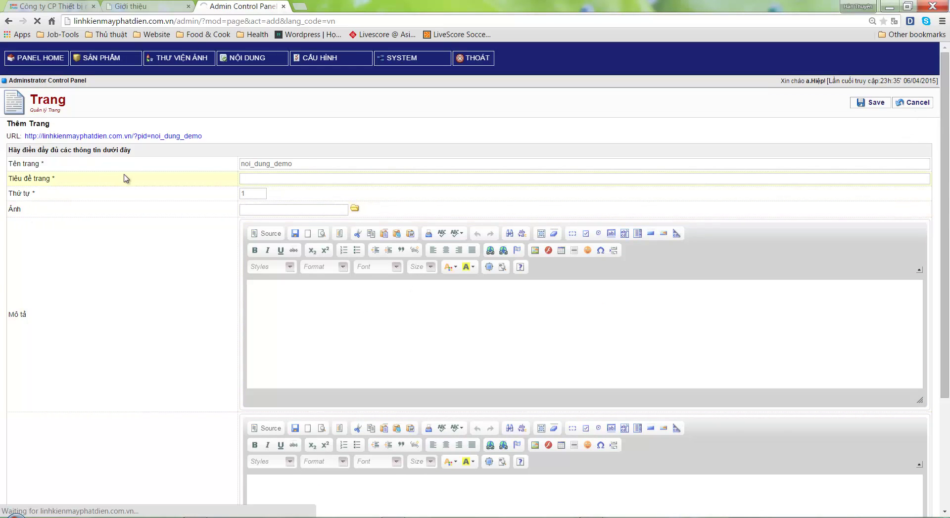
{"action": "left_click", "coordinate": [54, 155]}
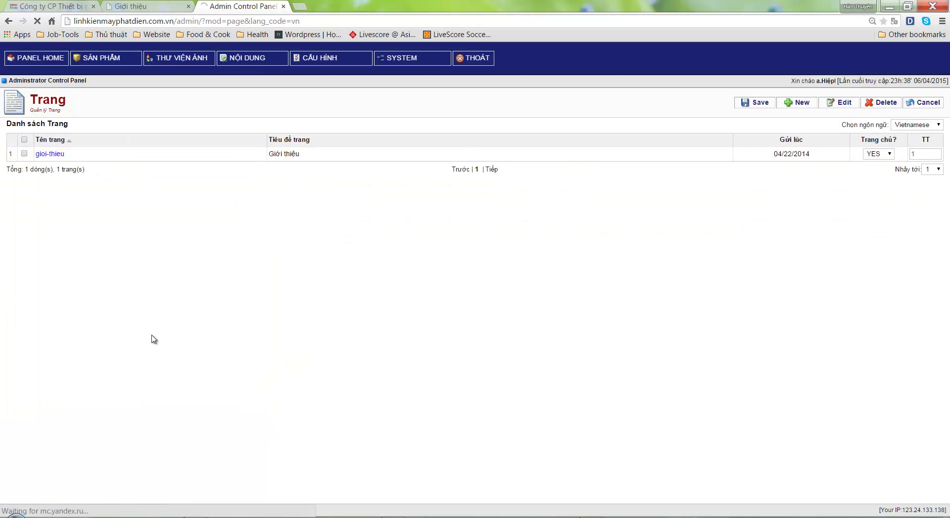
{"action": "scroll", "coordinate": [151, 339], "scroll_direction": "down", "scroll_amount": 3}
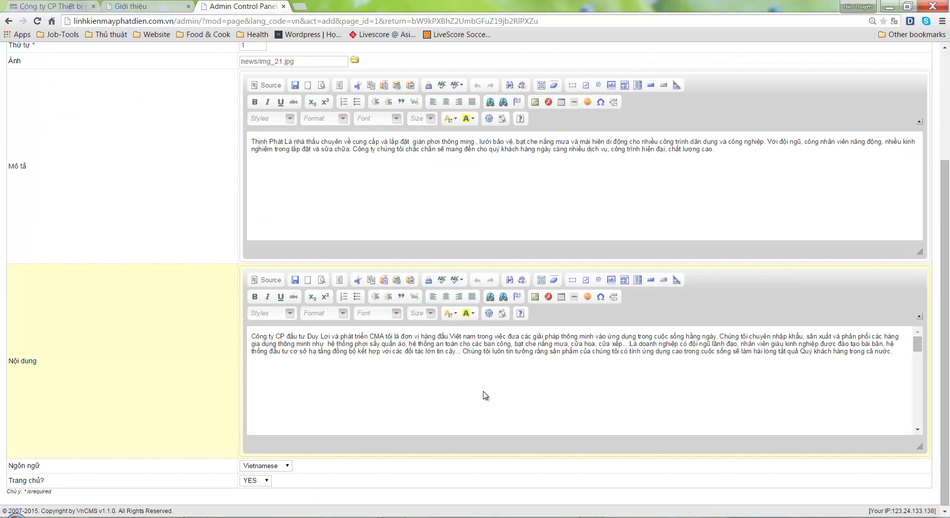
{"action": "left_click", "coordinate": [375, 181]}
{"action": "key", "text": "ctrl+a"}
{"action": "key", "text": "Delete"}
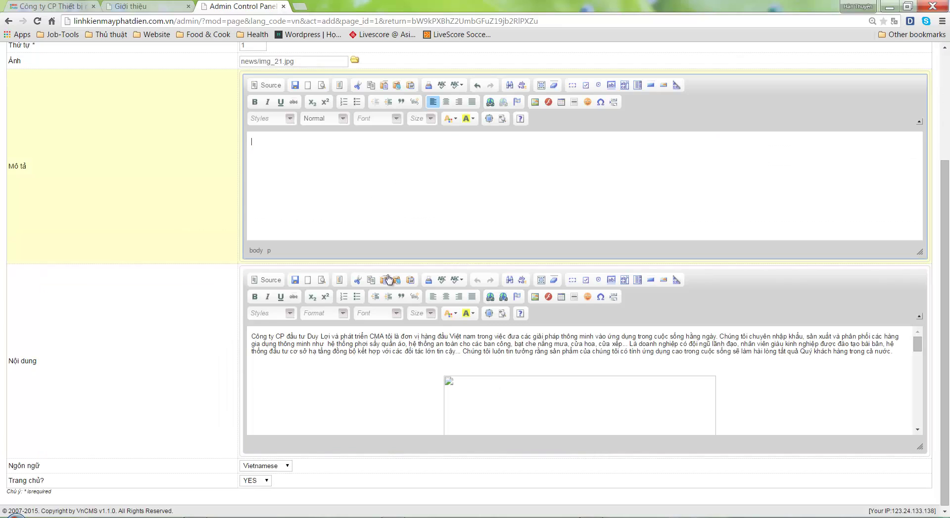
{"action": "left_click", "coordinate": [391, 341]}
{"action": "key", "text": "ctrl+a"}
{"action": "key", "text": "Delete"}
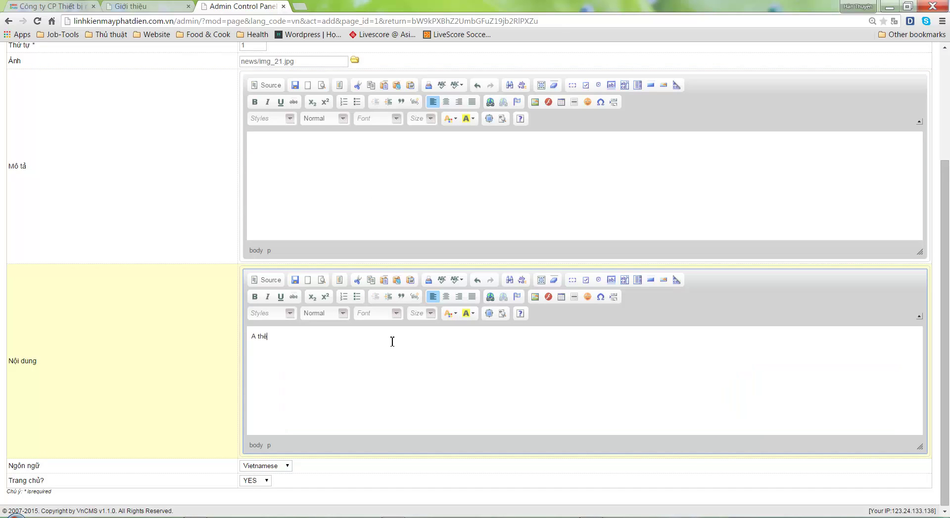
Enter a short placeholder sentence about adding page content into Nội dung and save the page
{"action": "type", "text": "A thêm nội dung bài"}
{"action": "key", "text": "BackSpace"}
{"action": "key", "text": "BackSpace"}
{"action": "key", "text": "BackSpace"}
{"action": "type", "text": "trang website vào dada"}
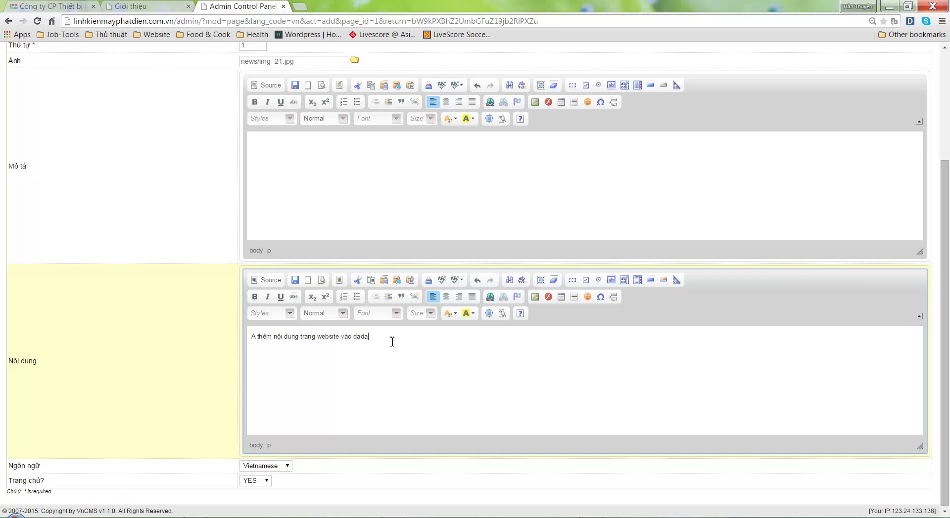
{"action": "key", "text": "BackSpace"}
{"action": "key", "text": "BackSpace"}
{"action": "key", "text": "BackSpace"}
{"action": "scroll", "coordinate": [447, 341], "scroll_direction": "up", "scroll_amount": 3}
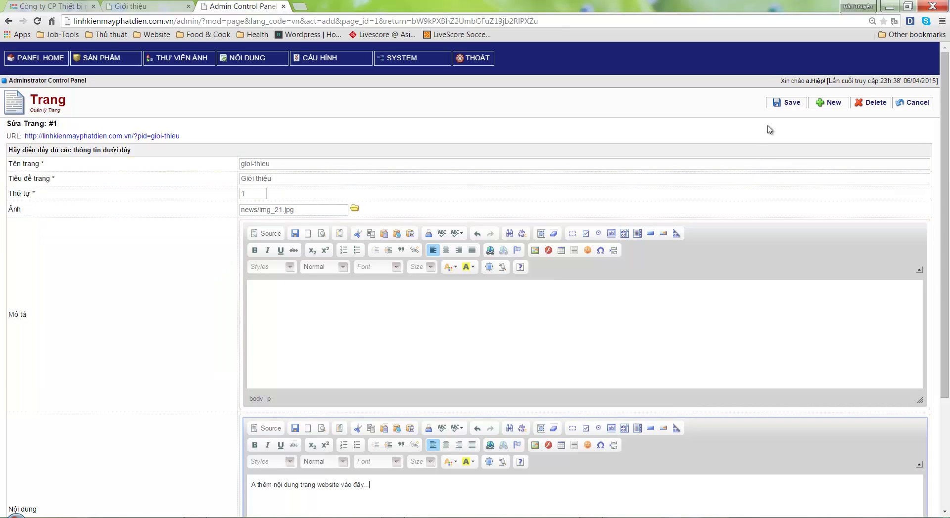
{"action": "left_click", "coordinate": [776, 102]}
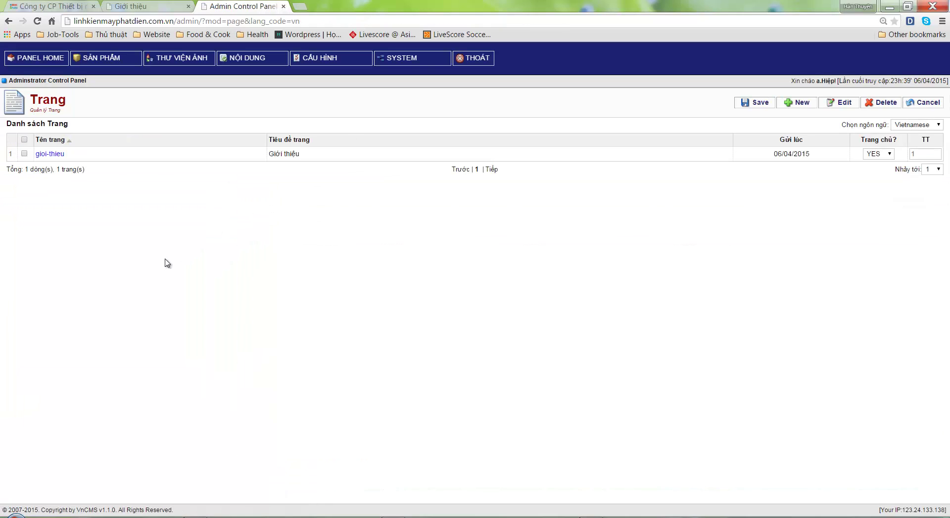
Reload the live Giới thiệu page to confirm only the placeholder sentence shows, then return to admin
{"action": "left_click", "coordinate": [118, 6]}
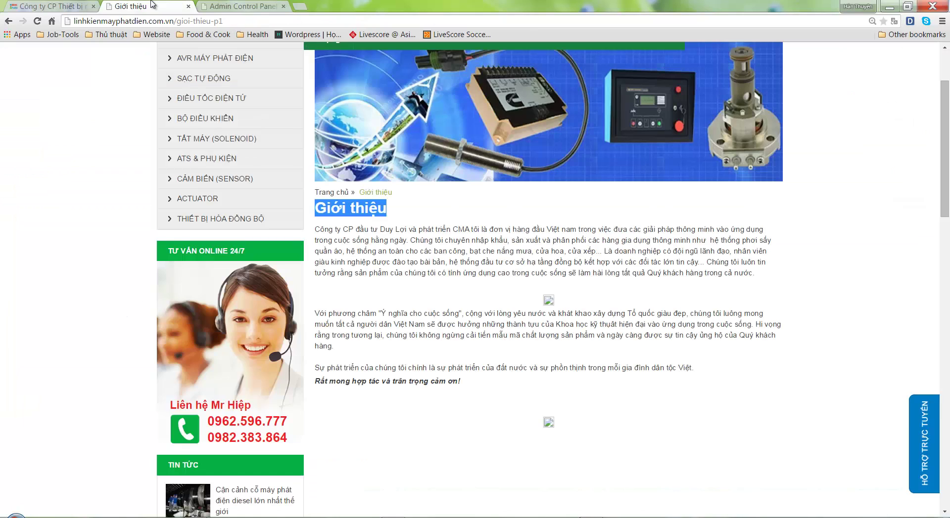
{"action": "right_click", "coordinate": [423, 223]}
{"action": "left_click", "coordinate": [428, 241]}
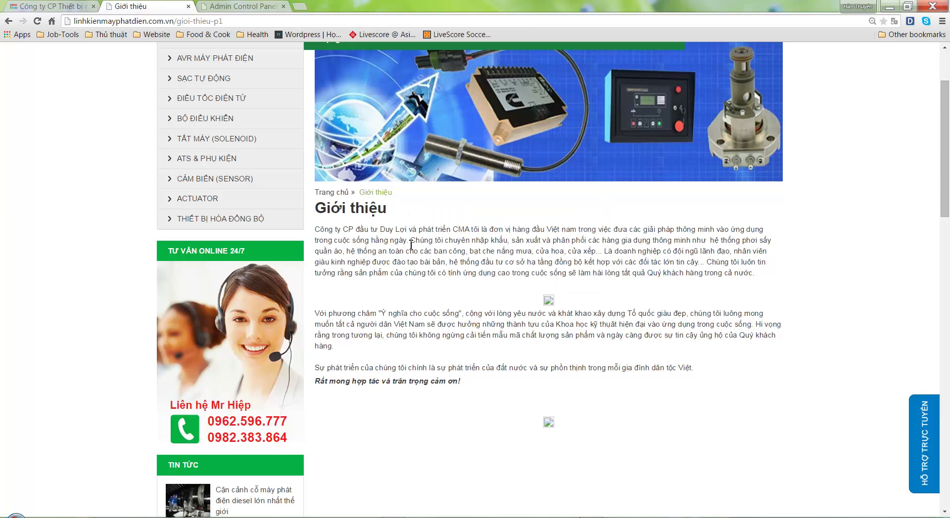
{"action": "key", "text": "F5"}
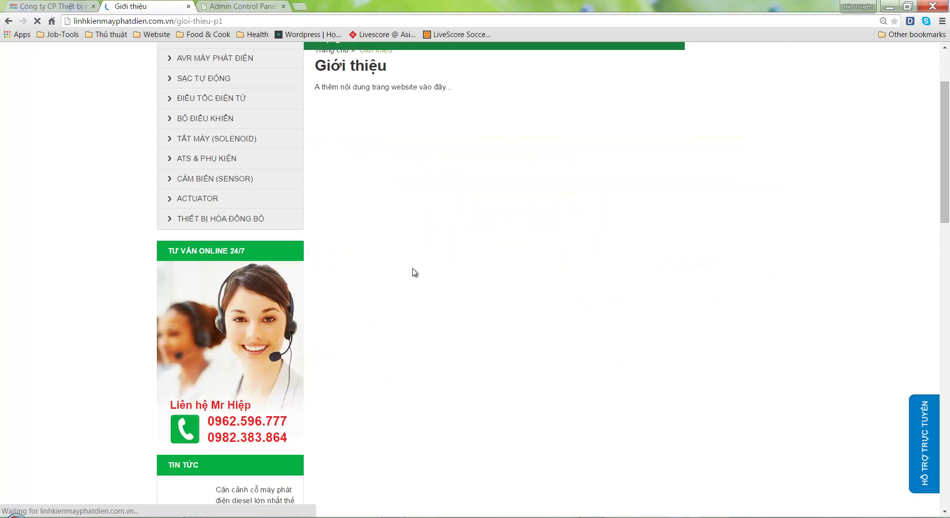
{"action": "left_click_drag", "start_coordinate": [378, 87], "coordinate": [485, 99]}
{"action": "left_click", "coordinate": [487, 116]}
{"action": "scroll", "coordinate": [456, 262], "scroll_direction": "up", "scroll_amount": 1}
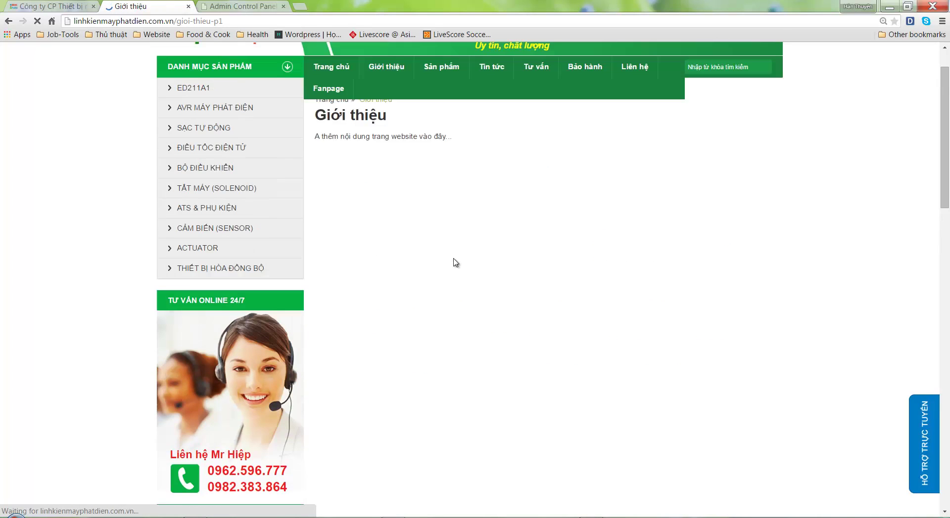
{"action": "scroll", "coordinate": [456, 263], "scroll_direction": "up", "scroll_amount": 1}
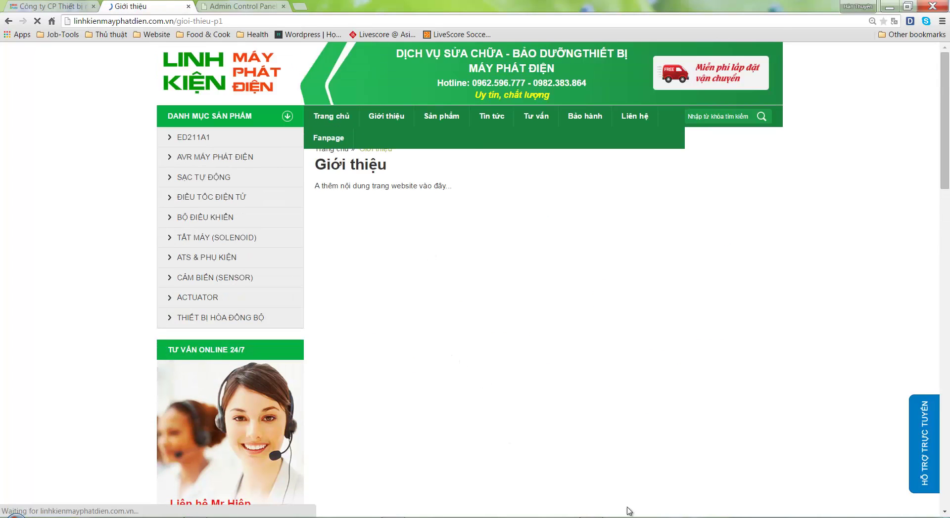
{"action": "left_click", "coordinate": [226, 5]}
Delete Fanpage in Quản lý Menu and reload the live site to confirm it's gone
{"action": "mouse_move", "coordinate": [225, 61]}
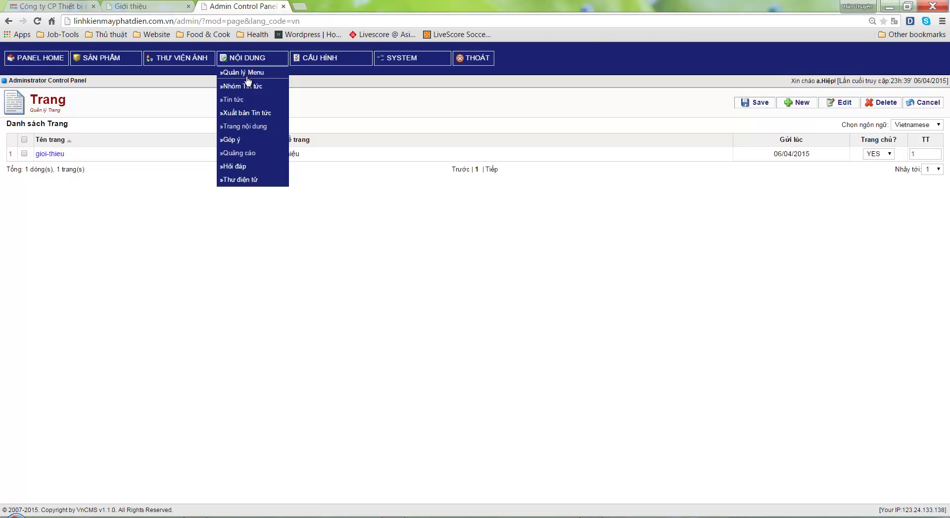
{"action": "left_click", "coordinate": [246, 73]}
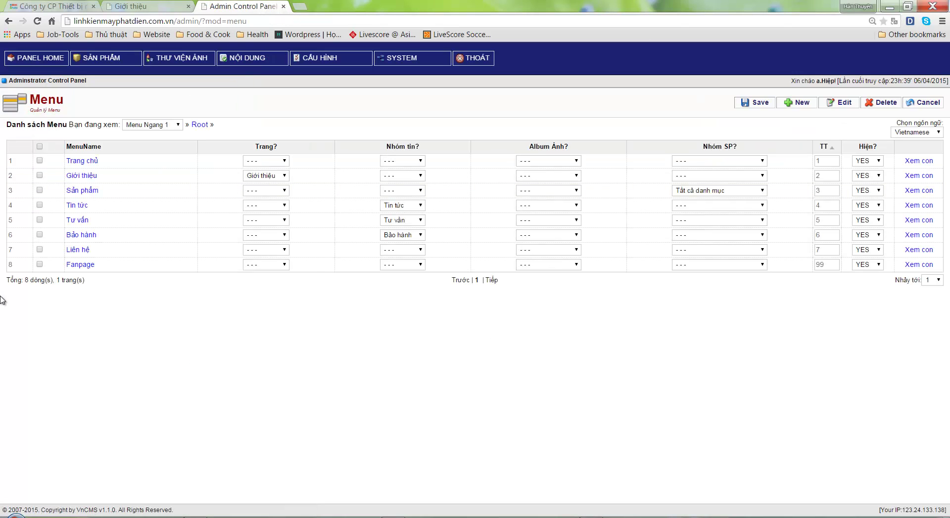
{"action": "left_click", "coordinate": [879, 103]}
{"action": "left_click", "coordinate": [496, 88]}
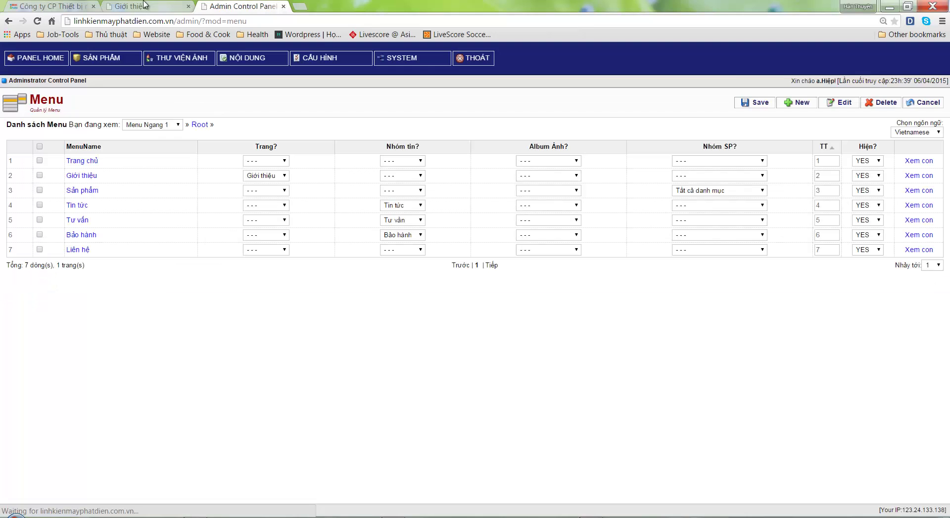
{"action": "key", "text": "ctrl+shift+Tab"}
{"action": "key", "text": "F5"}
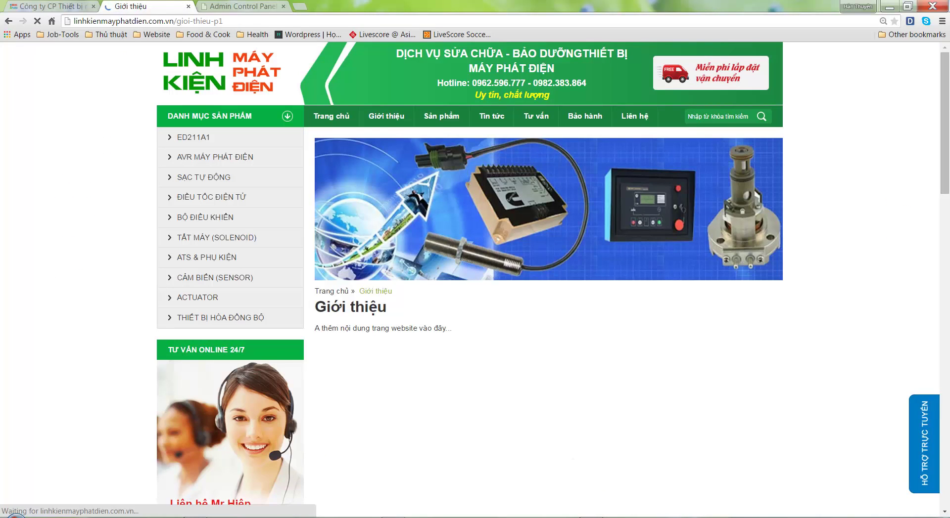
{"action": "key", "text": "alt+Tab"}
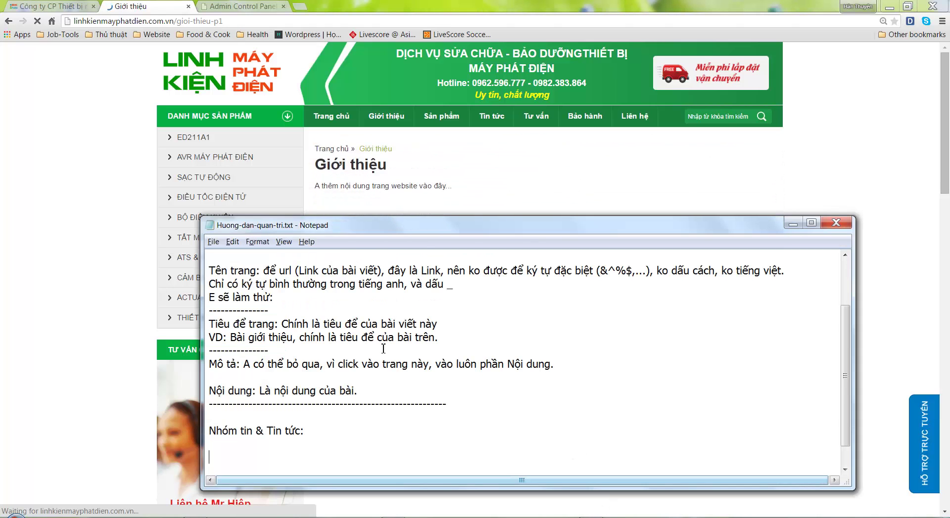
Add a dashed separator and the note about adding Nhóm tin (Nhóm Chuyên Mục) via Menu Nội Dung -> Nhóm tin
{"action": "scroll", "coordinate": [392, 413], "scroll_direction": "down", "scroll_amount": 1}
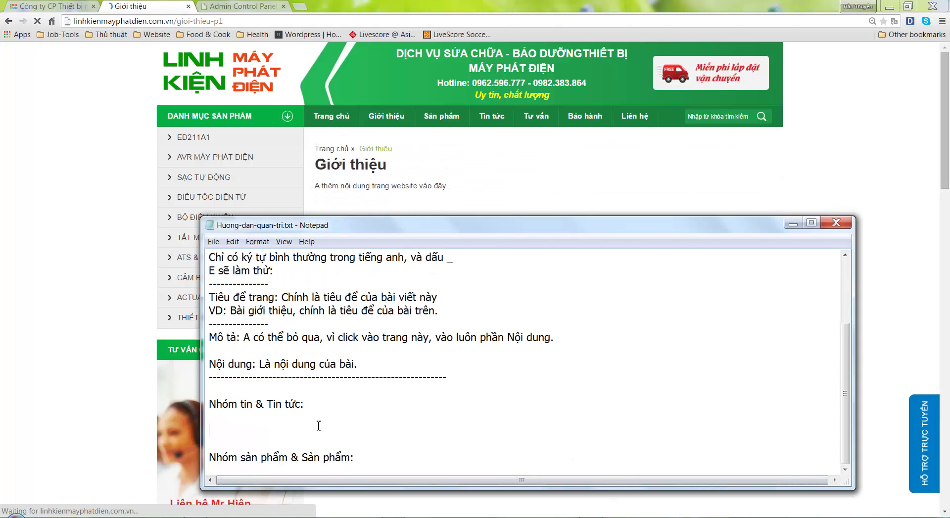
{"action": "key", "text": "BackSpace"}
{"action": "type", "text": "Muôn"}
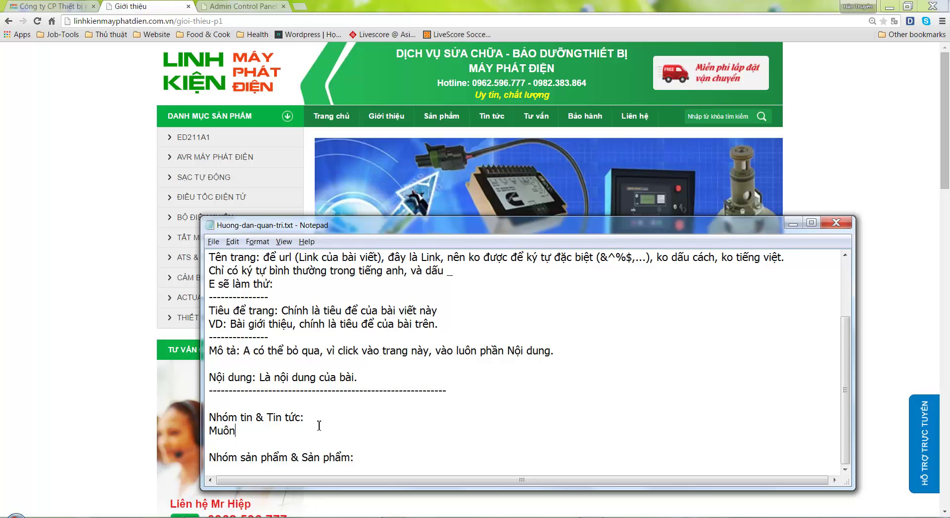
{"action": "double_click", "coordinate": [461, 388]}
{"action": "key", "text": "ctrl+c"}
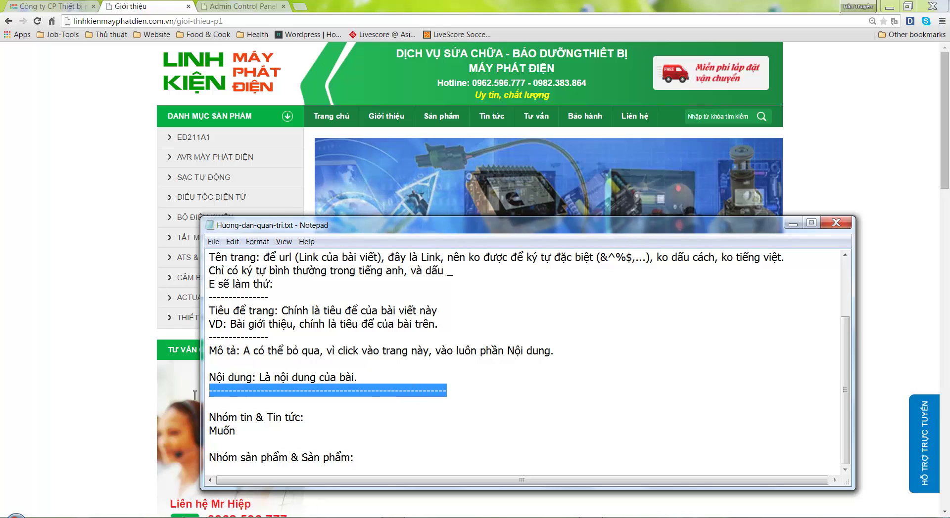
{"action": "left_click", "coordinate": [222, 447]}
{"action": "key", "text": "Return"}
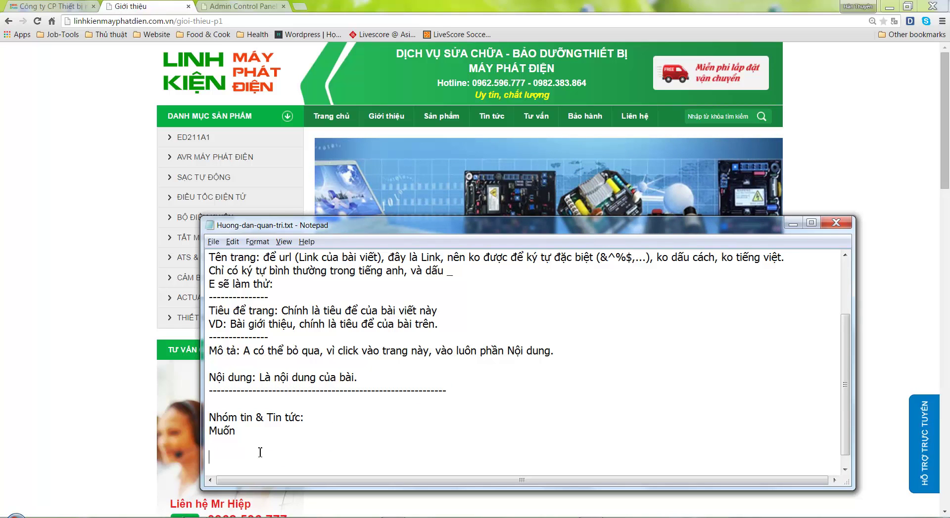
{"action": "key", "text": "ctrl+v"}
{"action": "left_click", "coordinate": [254, 435]}
{"action": "type", "text": "thêm Nhóm"}
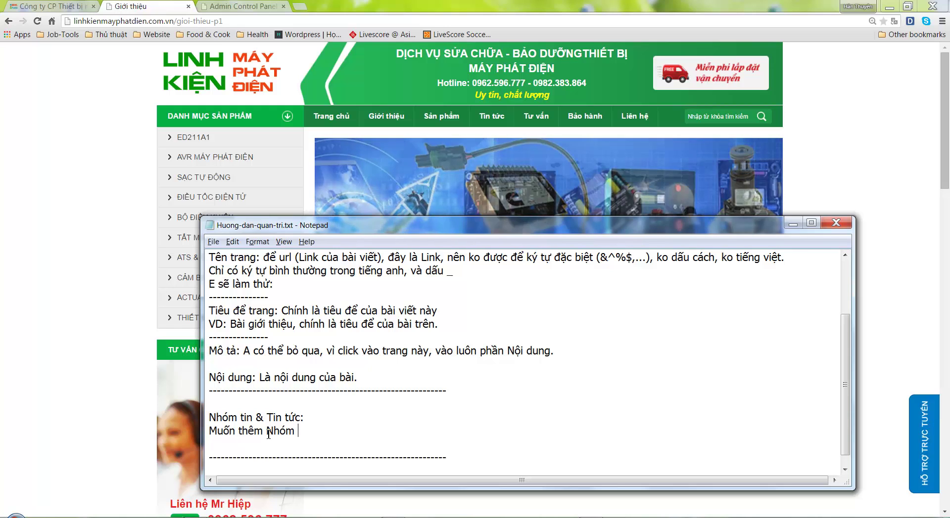
{"action": "type", "text": " tin (hay"}
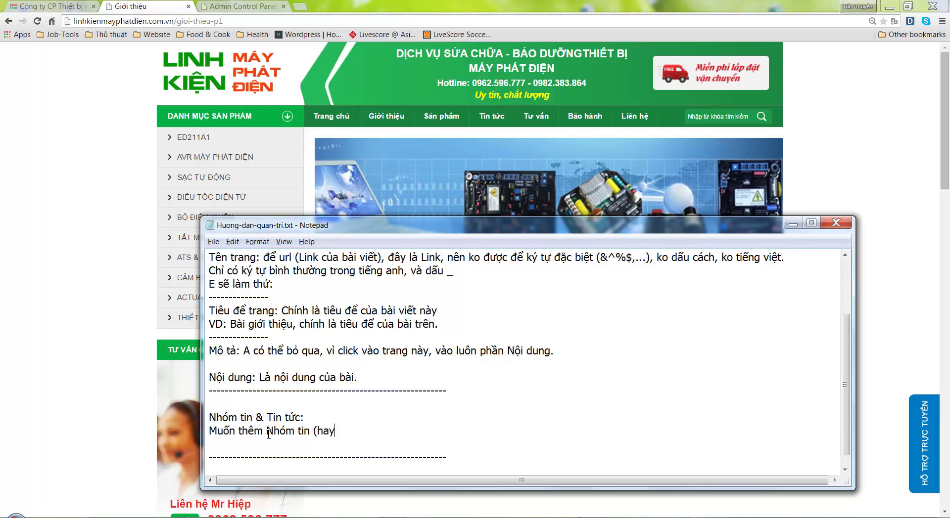
{"action": "type", "text": " có lúc e gọi l"}
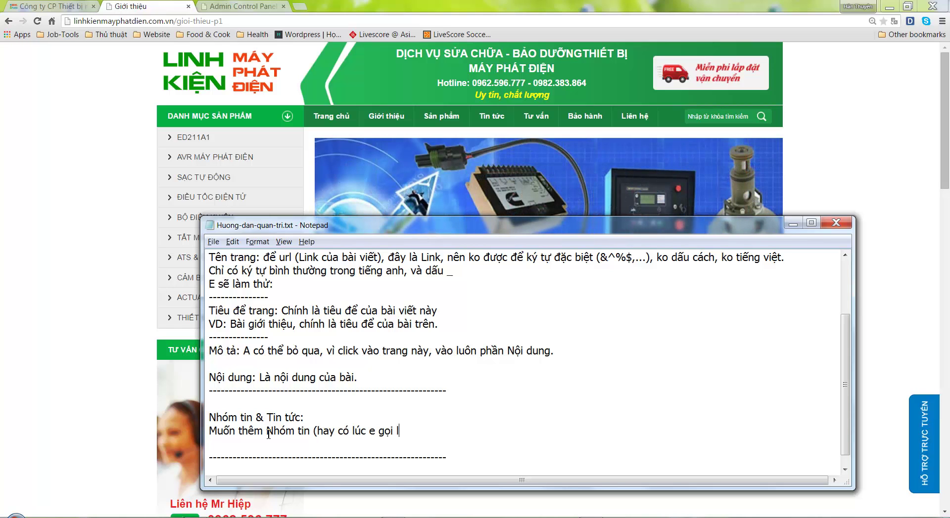
{"action": "type", "text": "à Nhóm Chuyên Mu"}
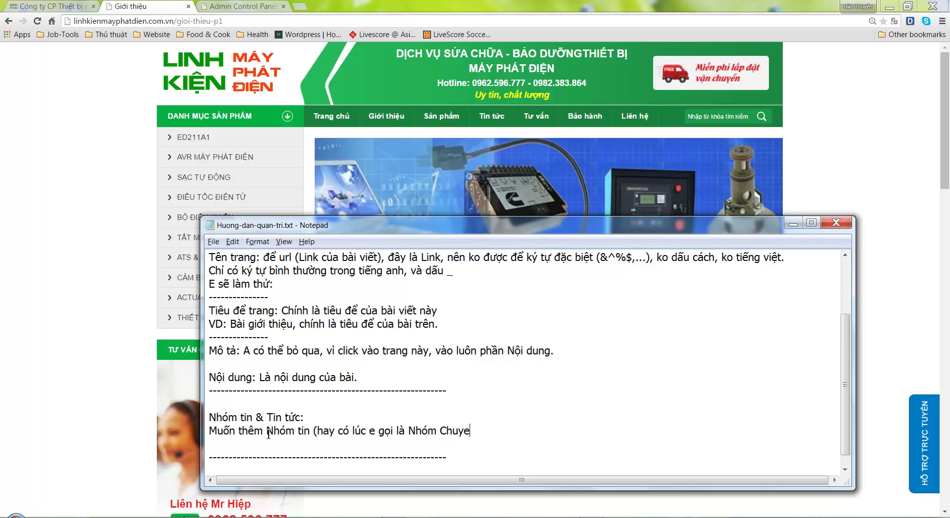
{"action": "type", "text": "c)"}
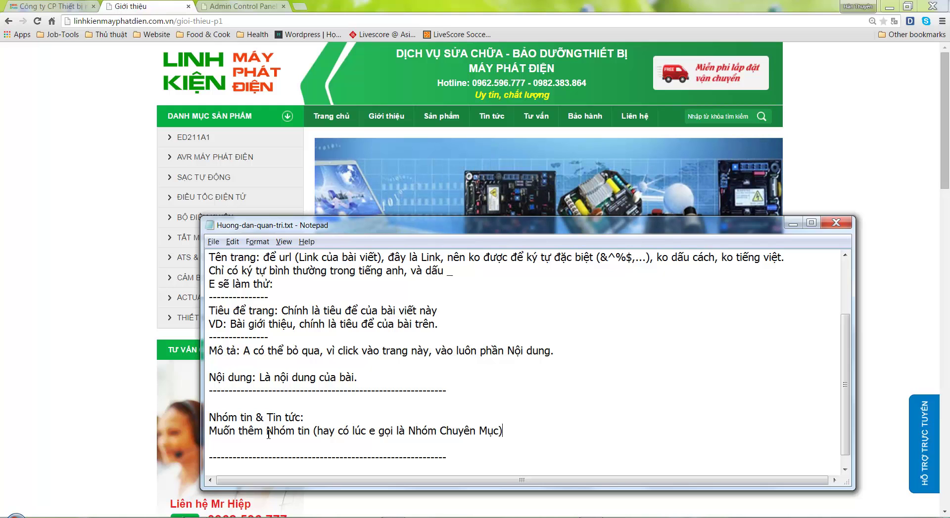
{"action": "type", "text": ","}
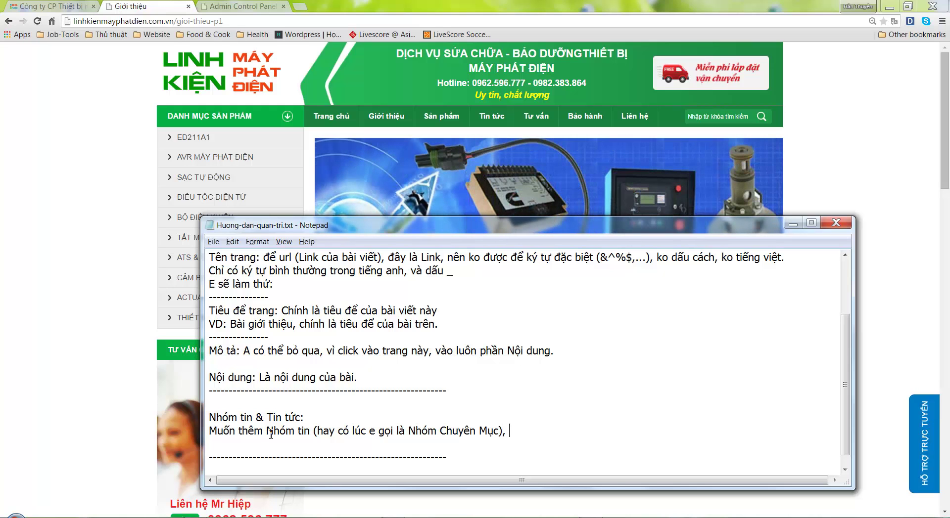
{"action": "type", "text": " a vao Menu Nội "}
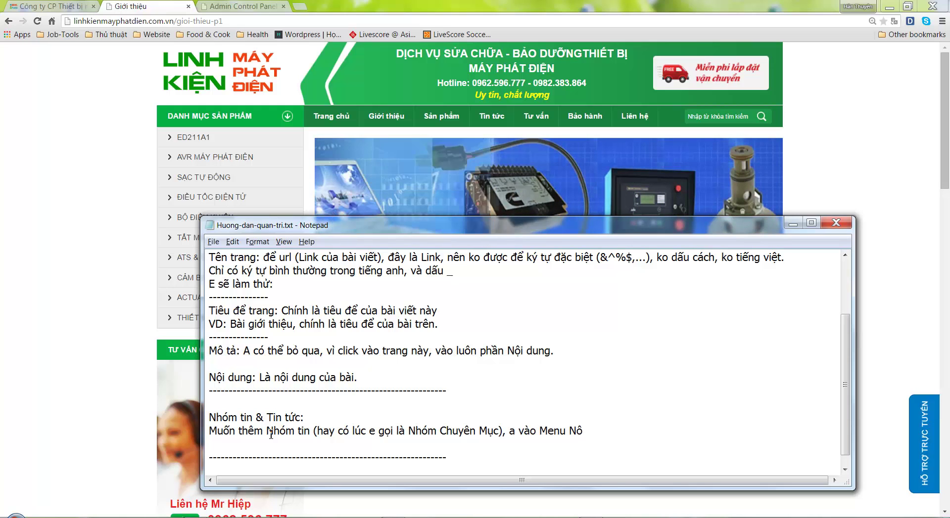
{"action": "type", "text": "Dung -"}
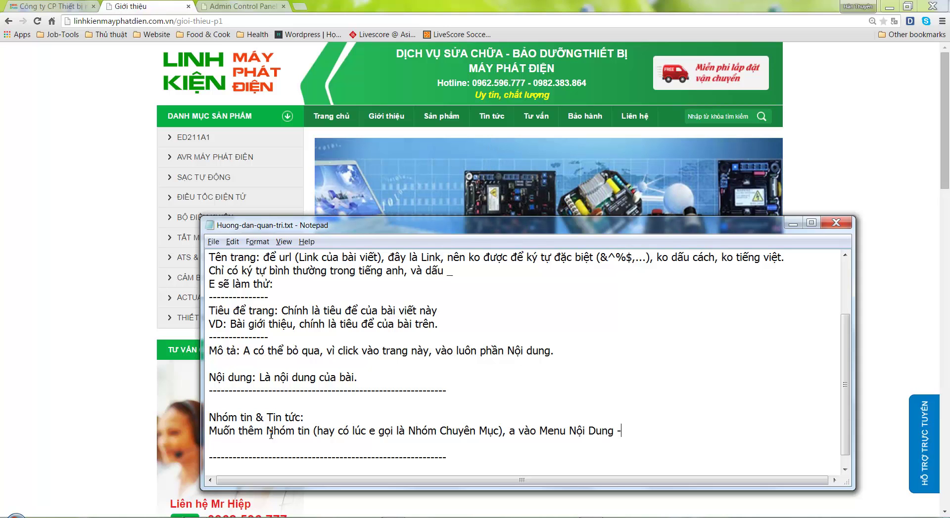
{"action": "type", "text": "> Nhóm ti"}
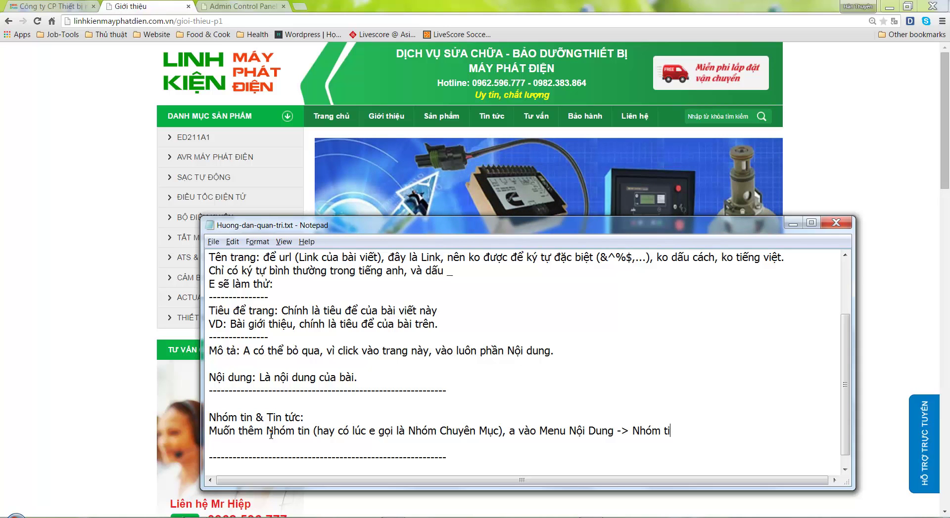
{"action": "type", "text": "n tức"}
Check the NỘI DUNG > Nhóm tin tức list in the admin panel, then return to the notes
{"action": "left_click", "coordinate": [244, 5]}
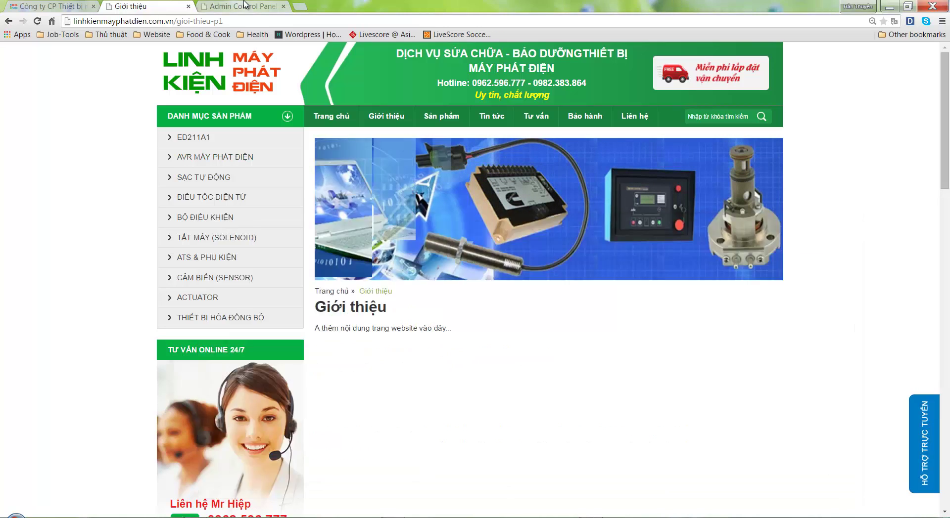
{"action": "left_click", "coordinate": [245, 5]}
{"action": "mouse_move", "coordinate": [250, 59]}
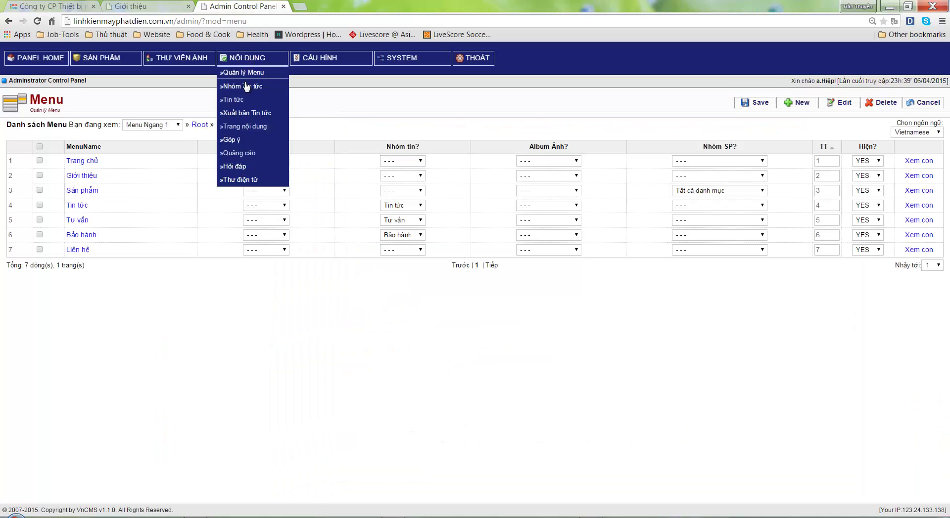
{"action": "left_click", "coordinate": [247, 86]}
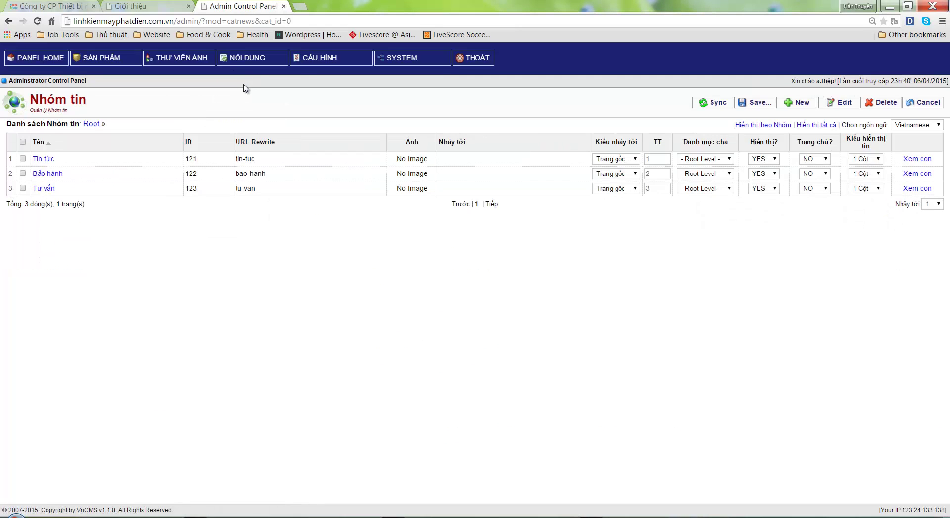
{"action": "left_click", "coordinate": [598, 514]}
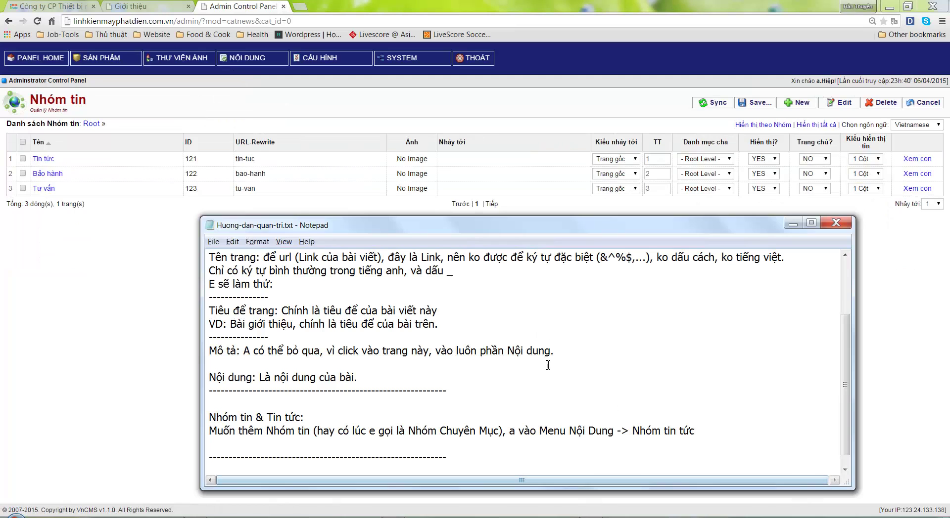
{"action": "scroll", "coordinate": [657, 426], "scroll_direction": "down", "scroll_amount": 1}
Note that the 5 top buttons add news groups and that 'Xem con' shows a group's sub-groups
{"action": "key", "text": "Return"}
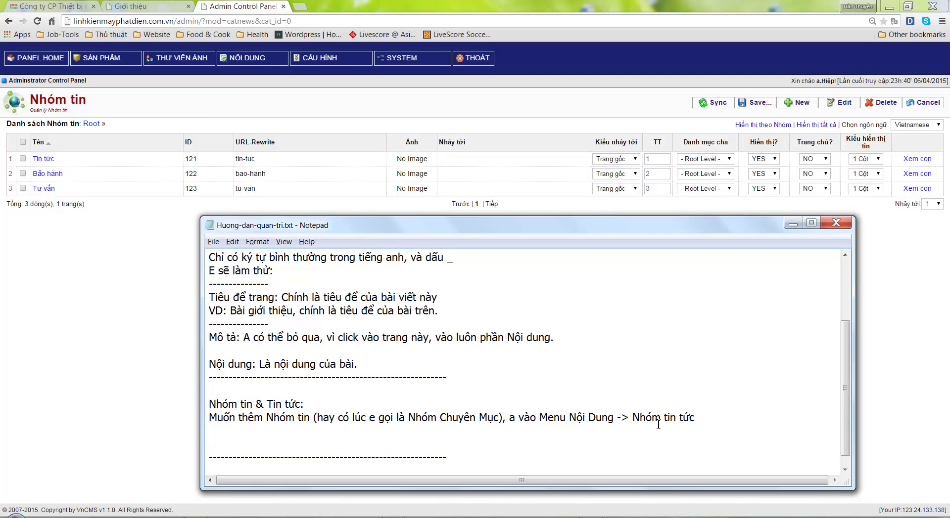
{"action": "type", "text": "Sử dung 5 nut bên trên, đẻ"}
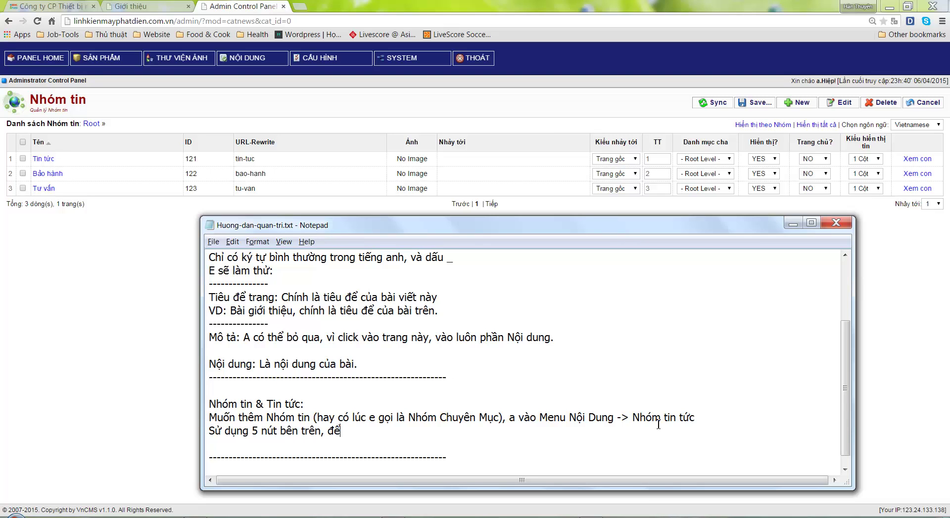
{"action": "type", "text": " thêm nhóm tin. Ở đây ca"}
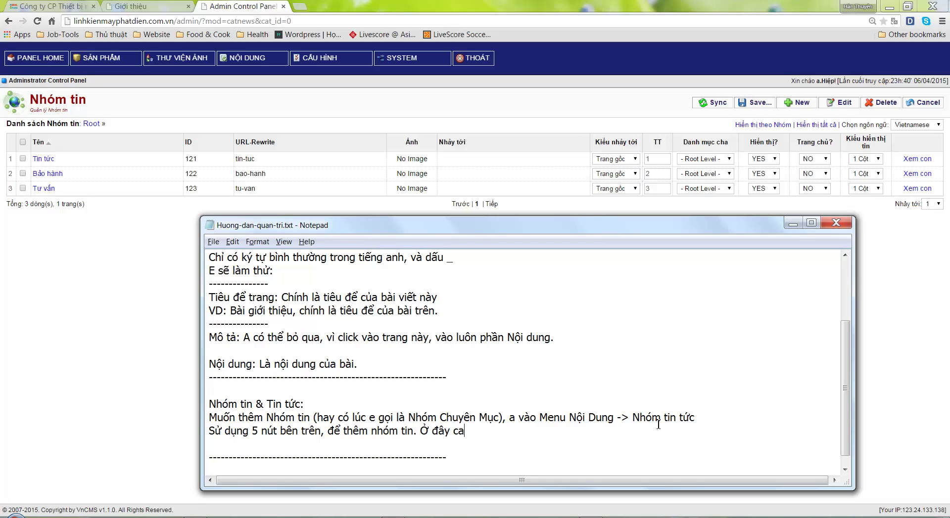
{"action": "type", "text": "n chú ý đến phần:"}
{"action": "key", "text": "Return"}
{"action": "key", "text": "Return"}
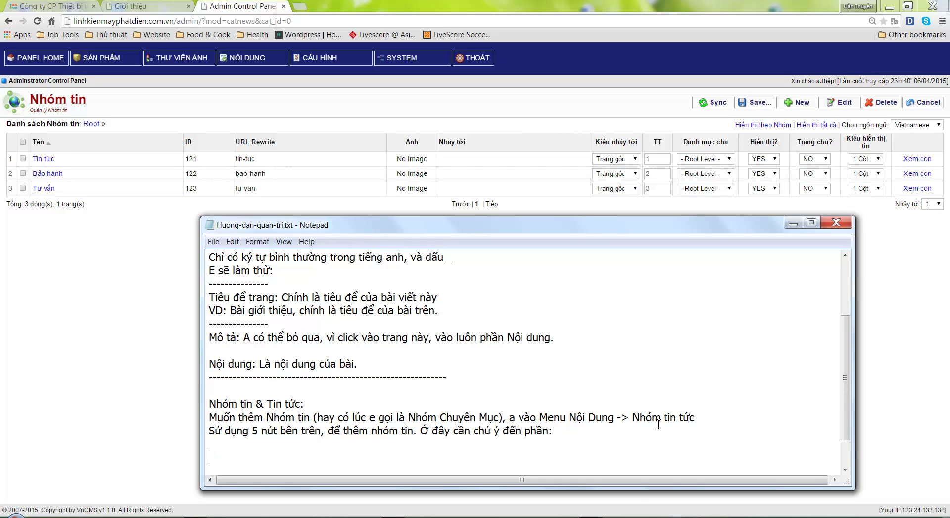
{"action": "type", "text": "Xem con:"}
{"action": "type", "text": " ->"}
{"action": "type", "text": " Chính"}
{"action": "type", "text": " là vào bên tro"}
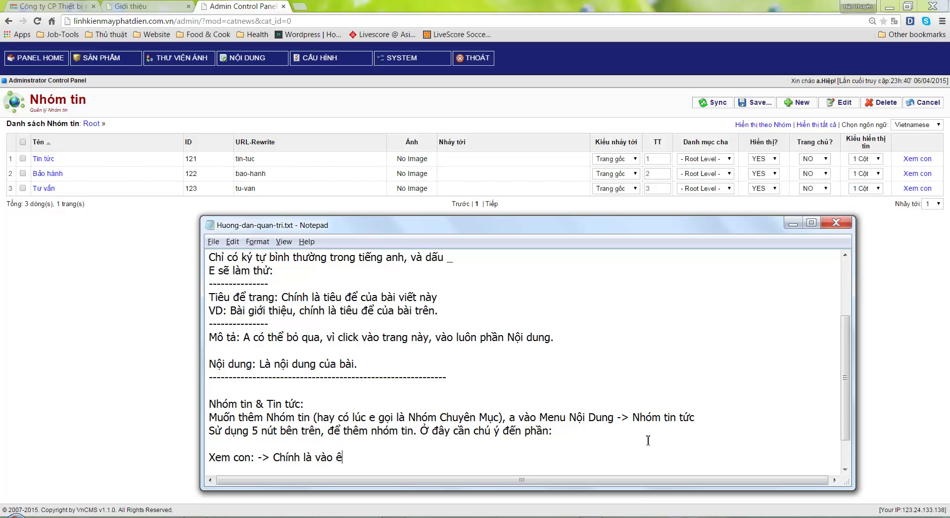
{"action": "type", "text": "ng, xem nhóm naày có nhó"}
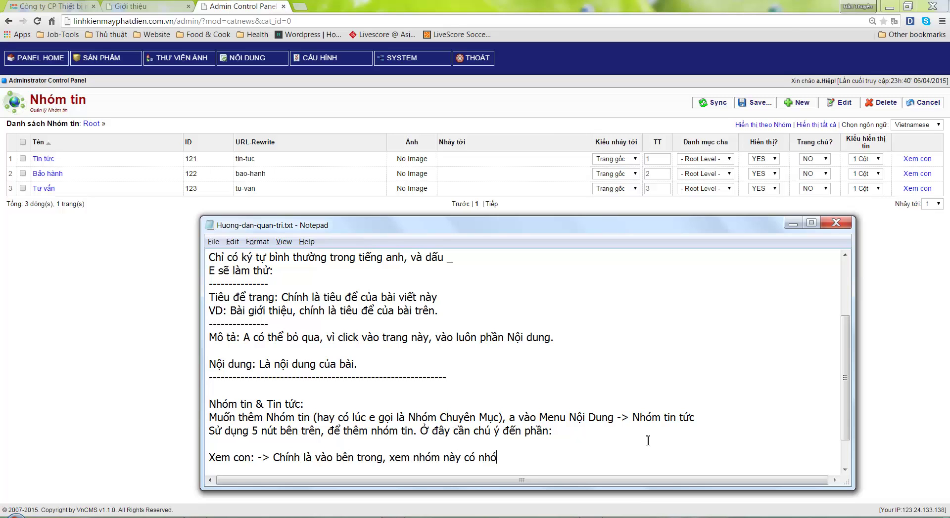
{"action": "type", "text": "m con hay ko?"}
{"action": "key", "text": "Return"}
{"action": "key", "text": "Return"}
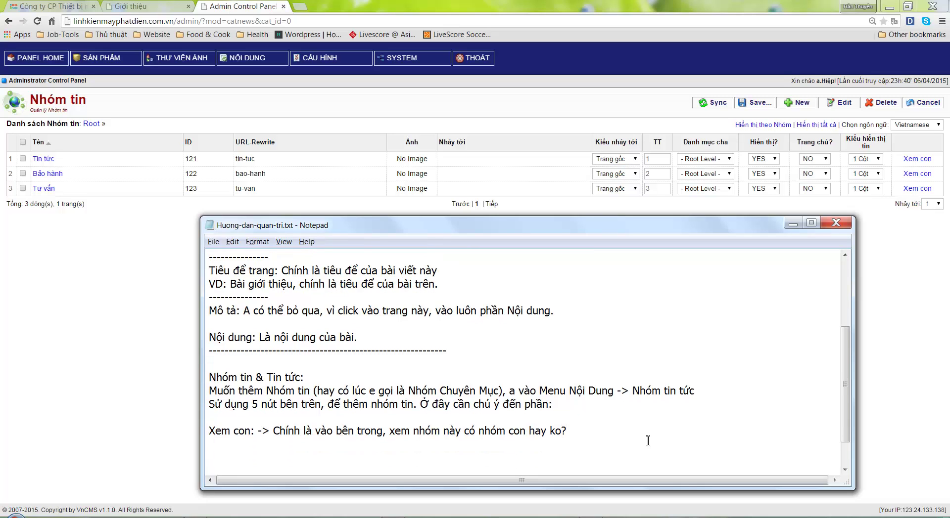
Add the example: group Về chúng tôi with sub-groups Giới thiệu, Lịch sử thành lập, Chính sách kinh doanh
{"action": "type", "text": "VD"}
{"action": "type", "text": ": A tạo 1 nhóm"}
{"action": "type", "text": " tề"}
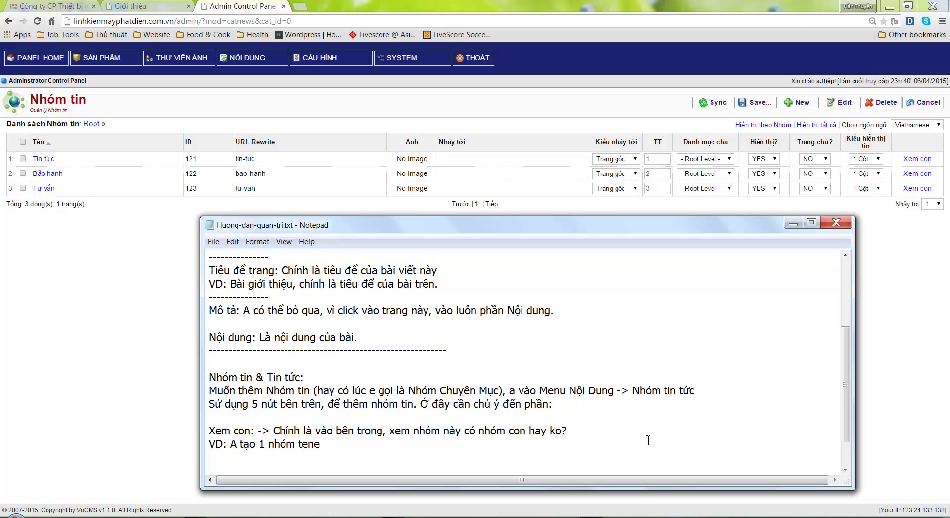
{"action": "type", "text": "n"}
{"action": "type", "text": ": Gio"}
{"action": "key", "text": "BackSpace"}
{"action": "key", "text": "BackSpace"}
{"action": "type", "text": "Về chúng tôi, bên"}
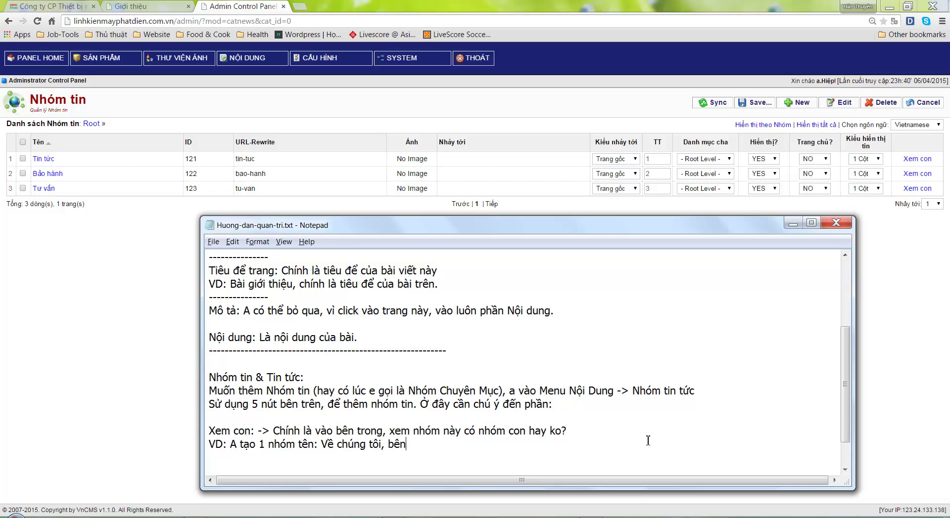
{"action": "type", "text": " trong a có theể "}
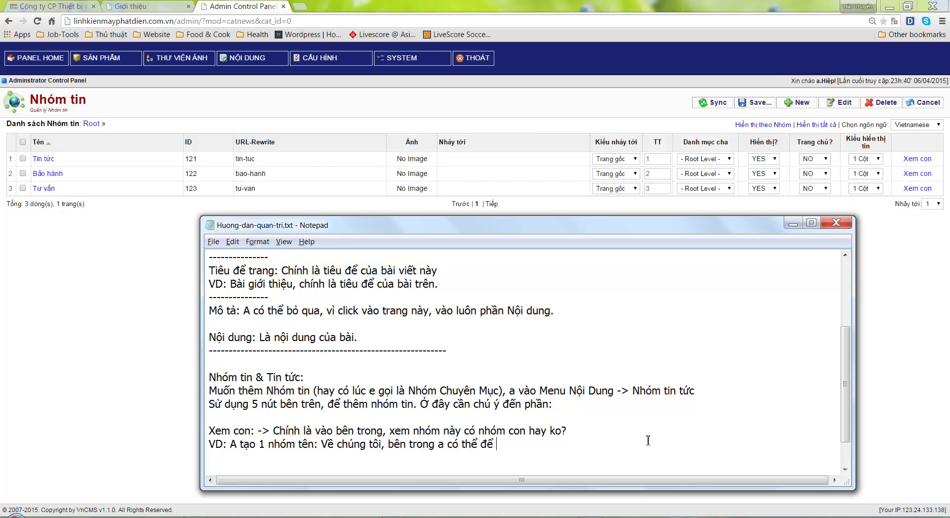
{"action": "type", "text": "đe 4 nhóm con"}
{"action": "type", "text": ":"}
{"action": "type", "text": " Giới"}
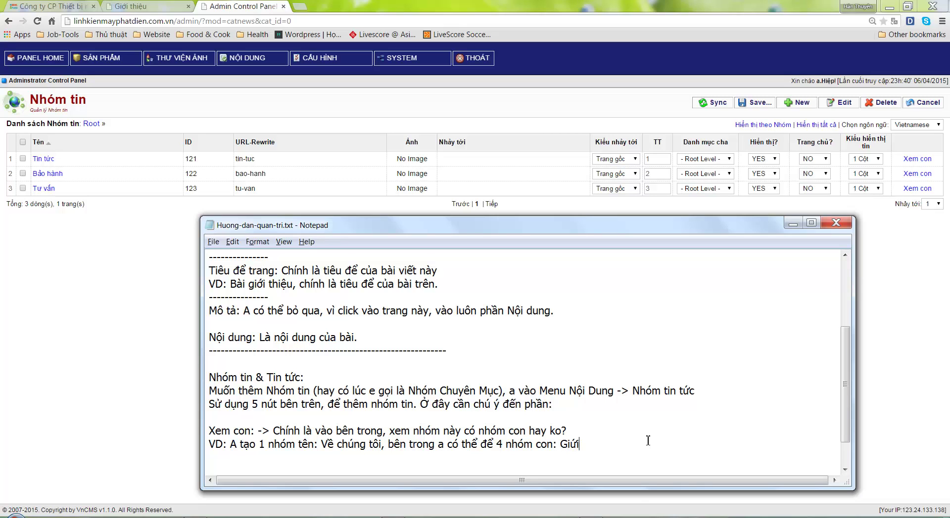
{"action": "key", "text": "BackSpace"}
{"action": "type", "text": "io"}
{"action": "key", "text": "BackSpace"}
{"action": "key", "text": "BackSpace"}
{"action": "type", "text": "ới thiêu, Lịch sử thành lập"}
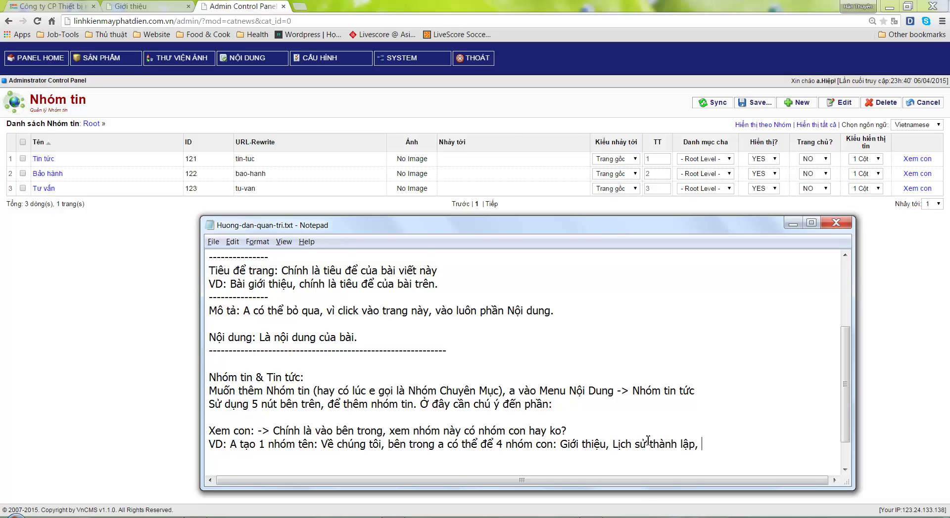
{"action": "type", "text": ", Chính sách kinh doanh,..."}
Add a summary line that a parent menu's sub-groups become its Menu con
{"action": "key", "text": "Return"}
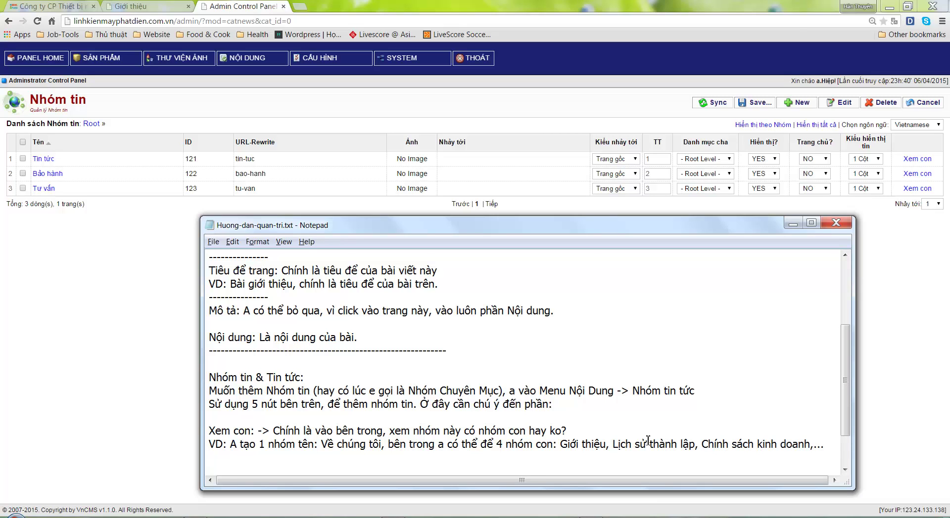
{"action": "type", "text": "Nói chung, a tạo n"}
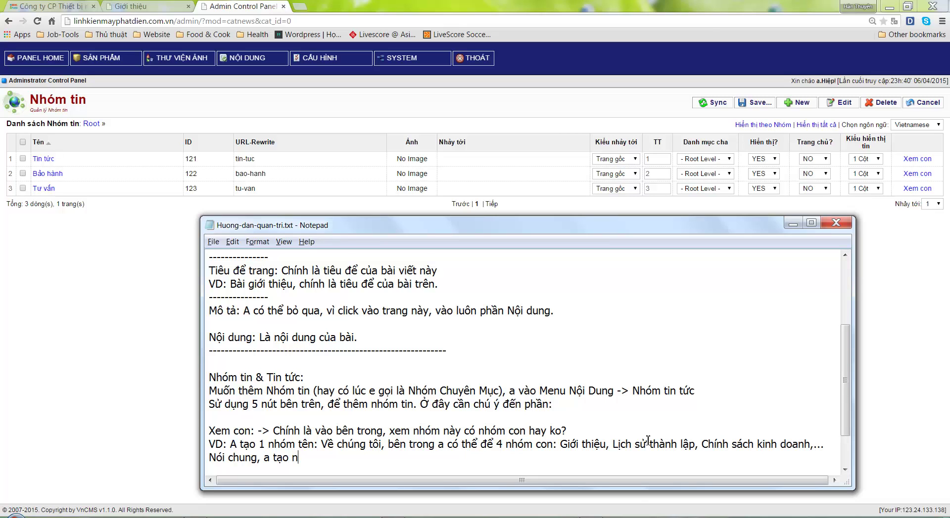
{"action": "type", "text": "hóm con của nhóm d"}
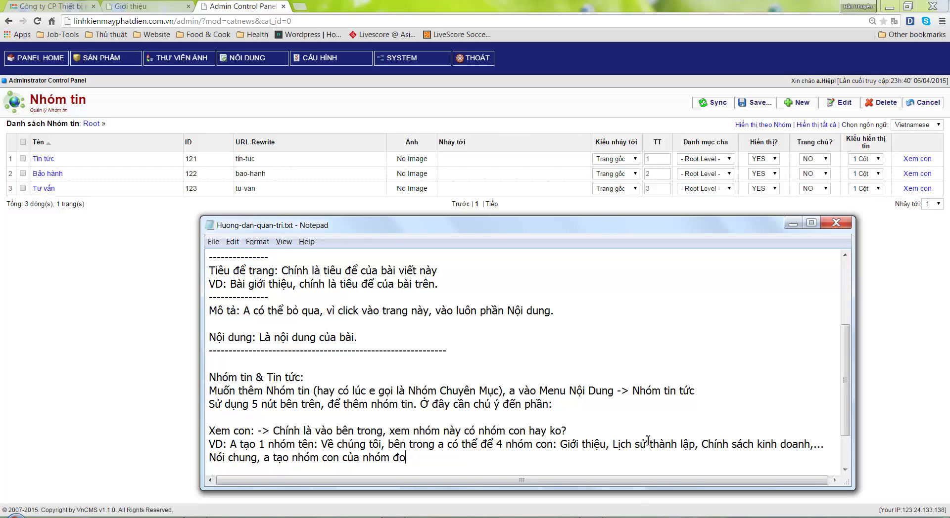
{"action": "type", "text": "ó, thì khi trỏ Menu"}
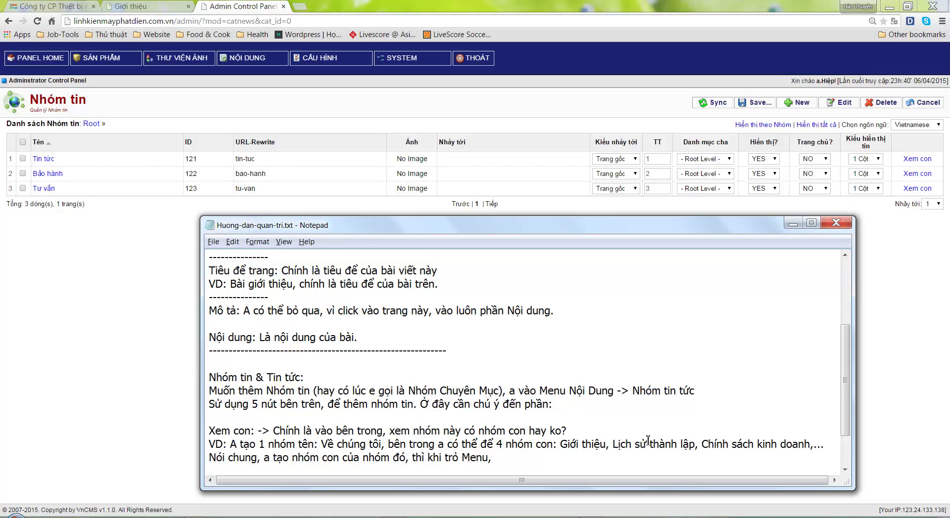
{"action": "type", "text": ", các M"}
{"action": "key", "text": "BackSpace"}
{"action": "key", "text": "BackSpace"}
{"action": "type", "text": "Nhóm con về Menu ch"}
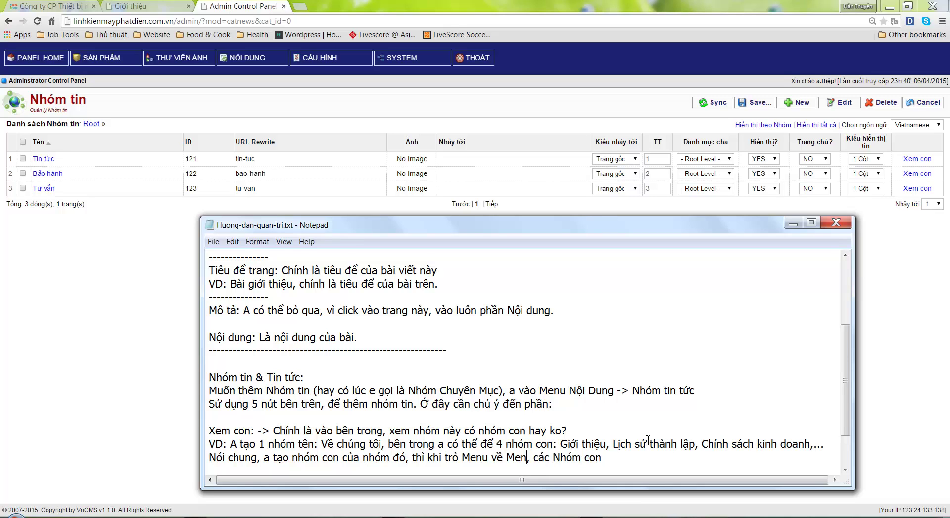
{"action": "type", "text": "a"}
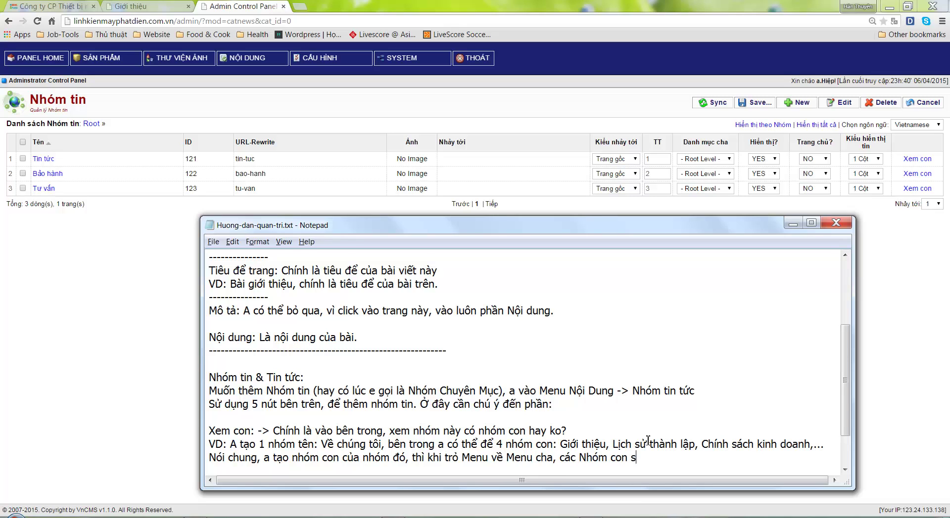
{"action": "type", "text": " sẽ là Menu con."}
Create sub-group 'Tin tức chung' with order 1 inside the Tin tức news group
{"action": "left_click", "coordinate": [918, 161]}
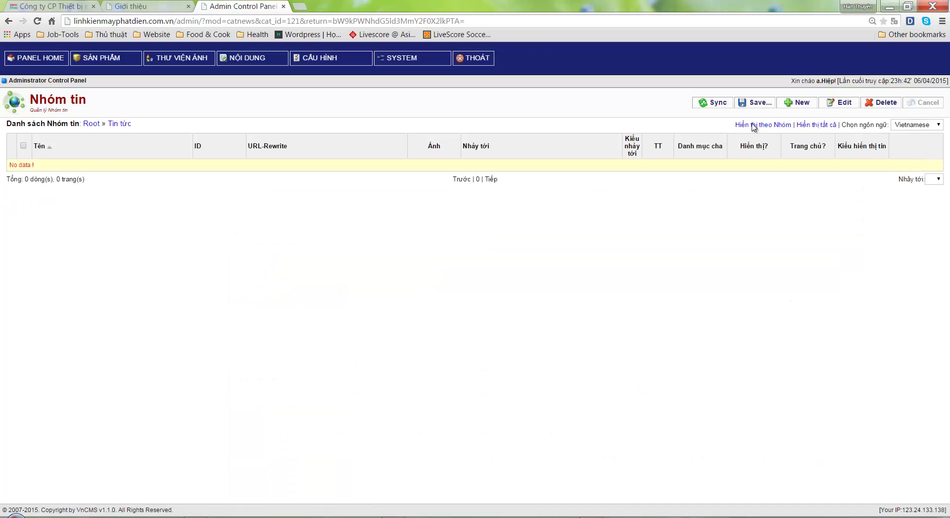
{"action": "left_click", "coordinate": [792, 102]}
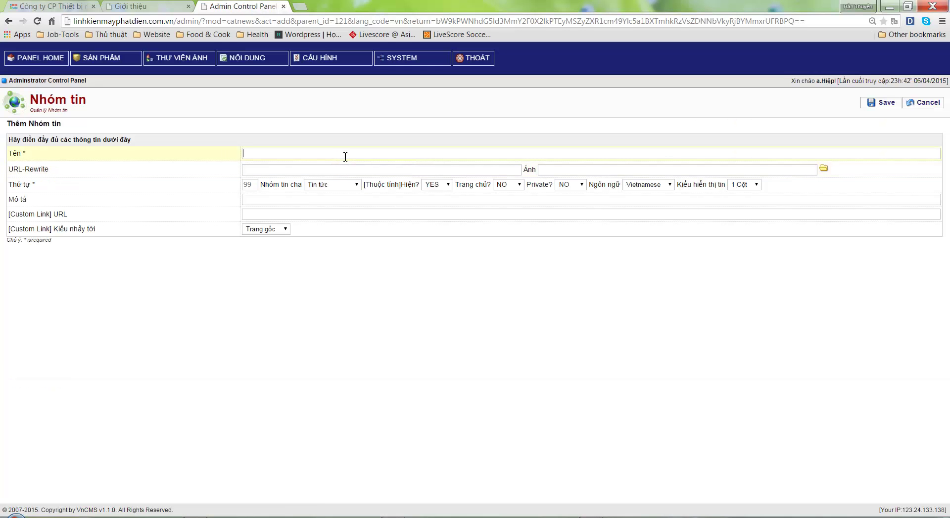
{"action": "type", "text": "Tin tức chung"}
{"action": "double_click", "coordinate": [250, 184]}
{"action": "type", "text": "1"}
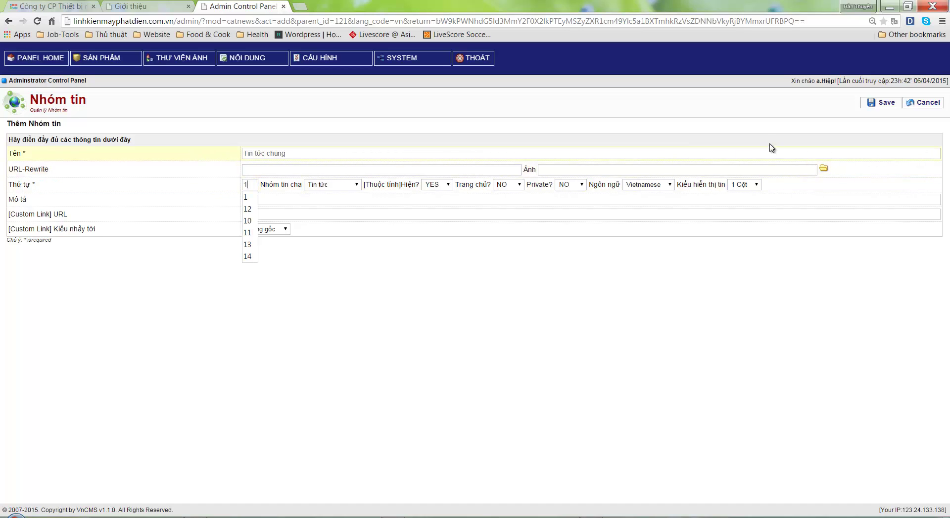
{"action": "left_click", "coordinate": [880, 105]}
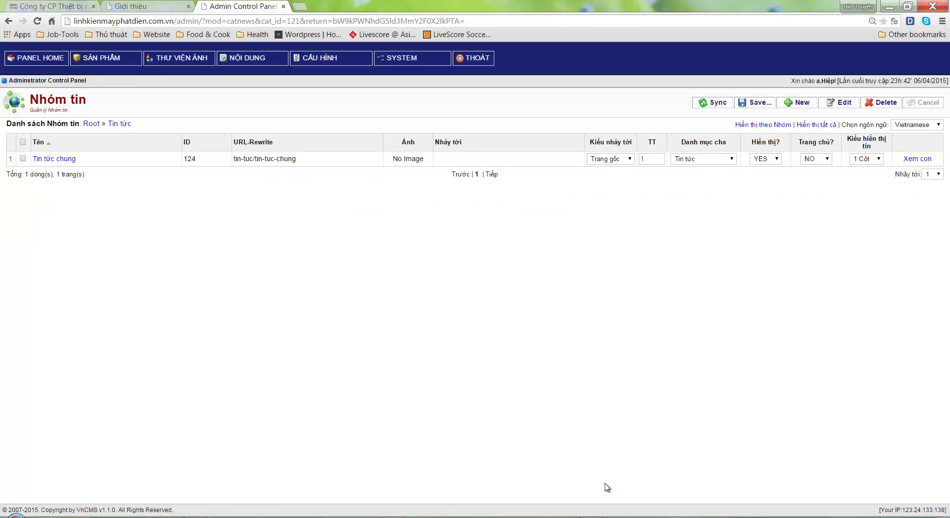
Create a second sub-group 'Tin công ty' with order 2 under Tin tức
{"action": "left_click", "coordinate": [798, 103]}
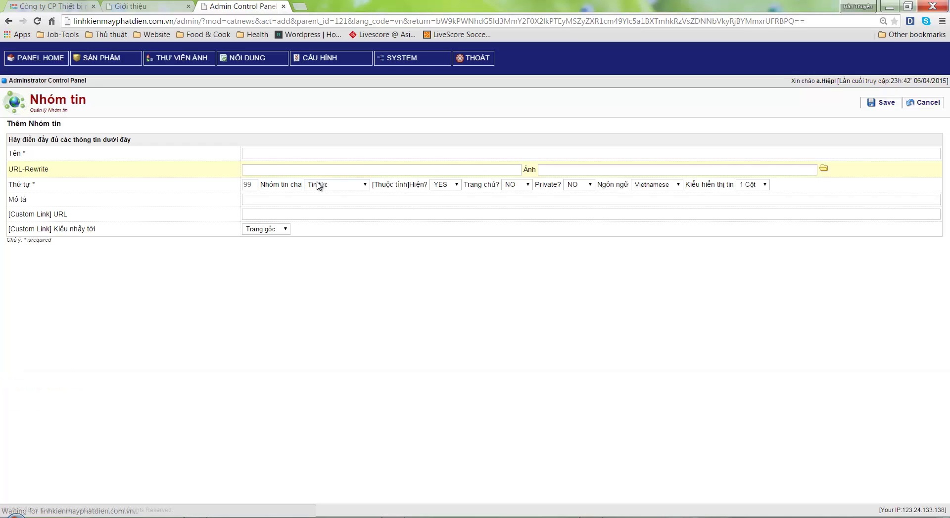
{"action": "left_click", "coordinate": [312, 154]}
{"action": "type", "text": "Tin cono"}
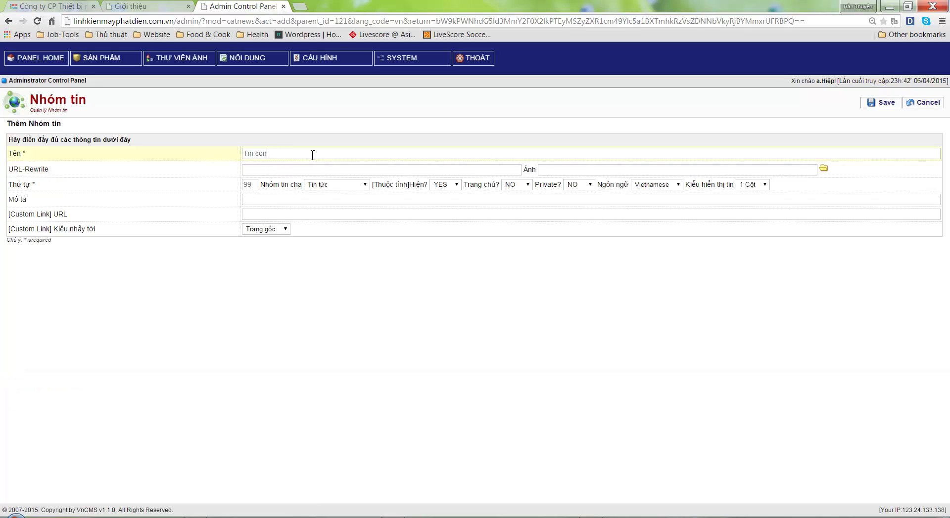
{"action": "key", "text": "Tab"}
{"action": "left_click", "coordinate": [880, 102]}
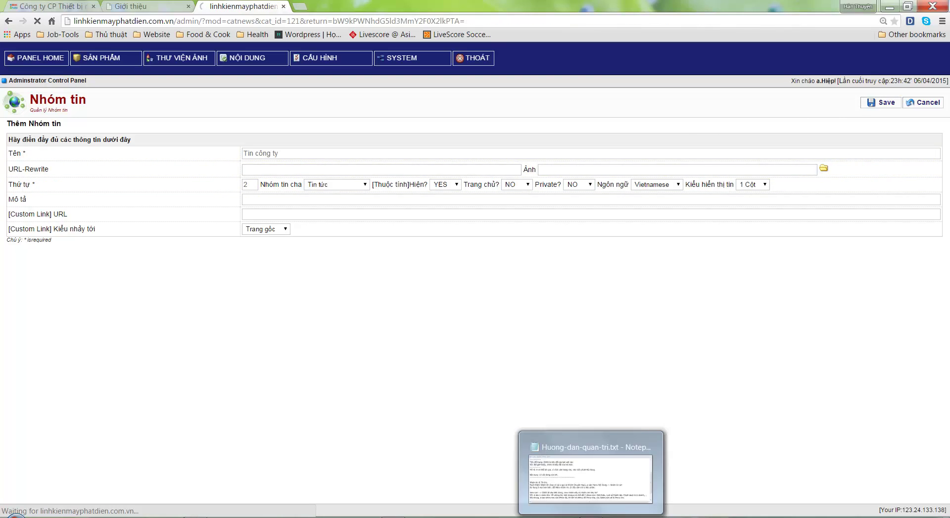
{"action": "left_click", "coordinate": [591, 469]}
{"action": "scroll", "coordinate": [519, 423], "scroll_direction": "down", "scroll_amount": 1}
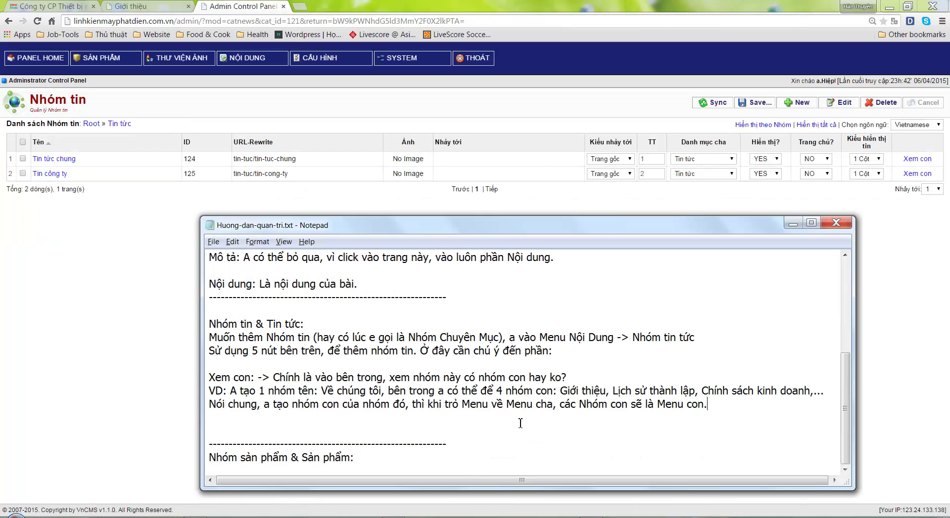
Add the line 'E tạo ví du thế, bên trong nhóm Tin tức, có 2 nhóm con.'
{"action": "key", "text": "Return"}
{"action": "type", "text": "E tạo vid"}
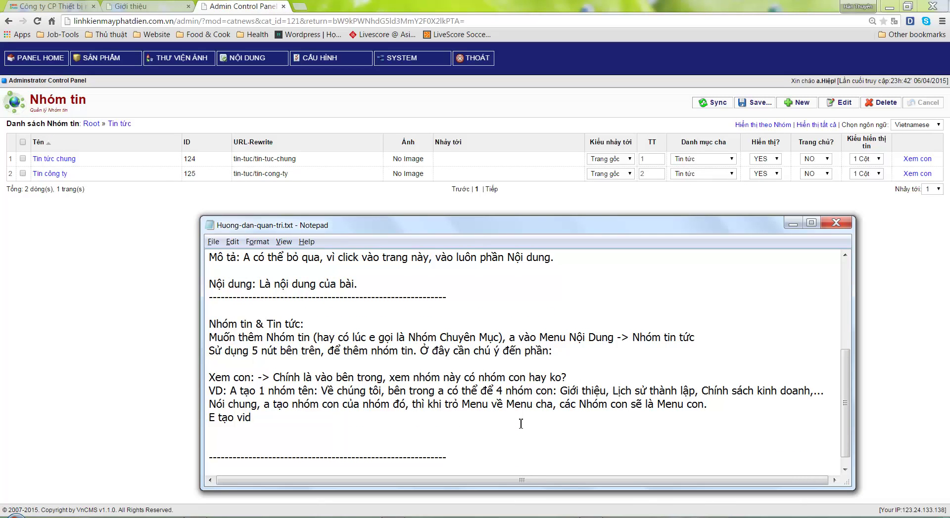
{"action": "key", "text": "BackSpace"}
{"action": "type", "text": "í du thế"}
{"action": "type", "text": ", bên trong "}
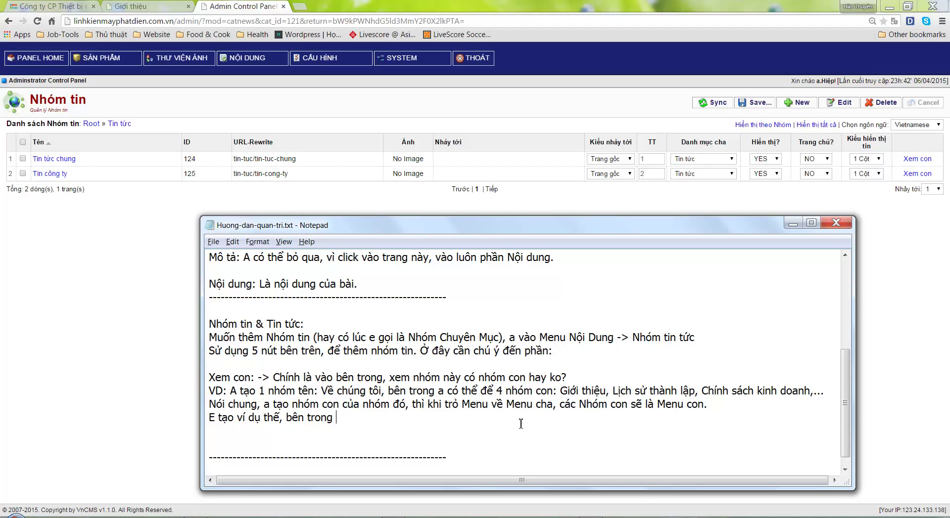
{"action": "type", "text": "nhóm Tin tức, có 2 nhóm con."}
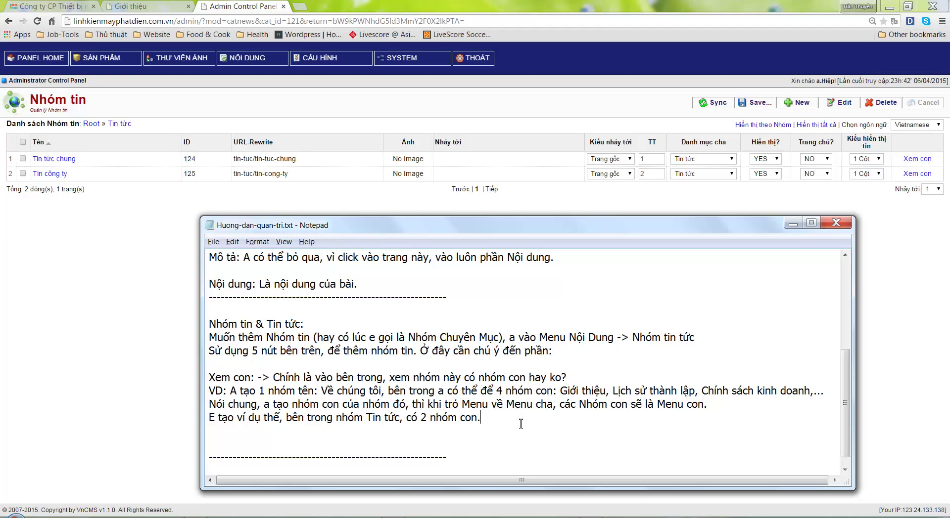
{"action": "left_click", "coordinate": [149, 5]}
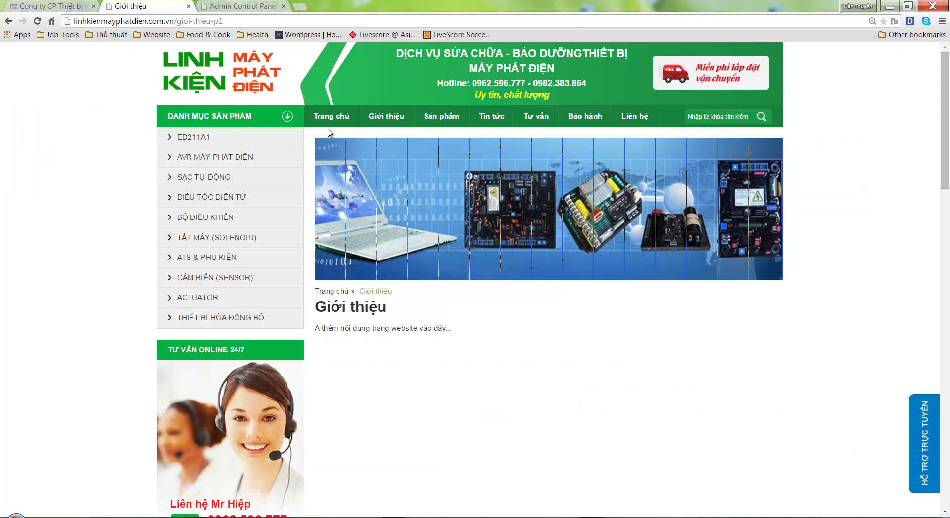
Reload the live site and check the Tin tức menu lists Tin tức chung and Tin công ty
{"action": "right_click", "coordinate": [9, 135]}
{"action": "left_click", "coordinate": [38, 165]}
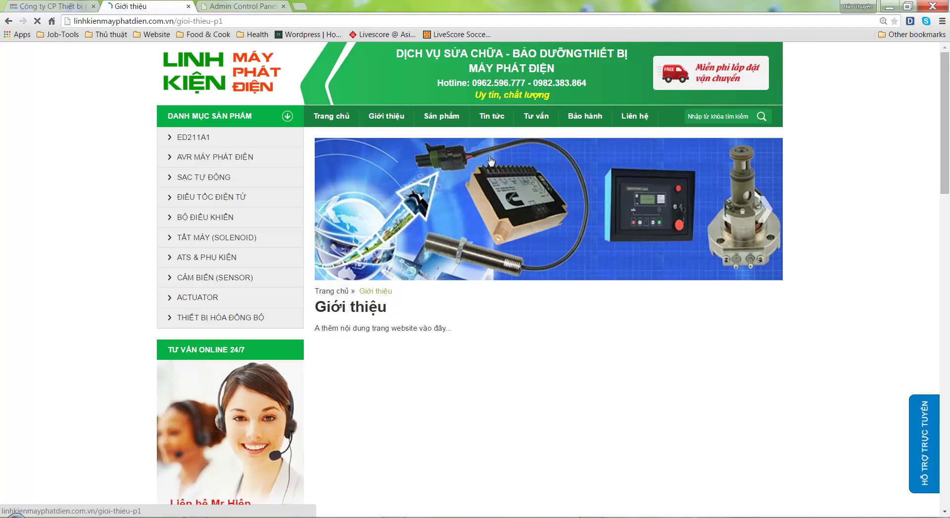
{"action": "mouse_move", "coordinate": [491, 119]}
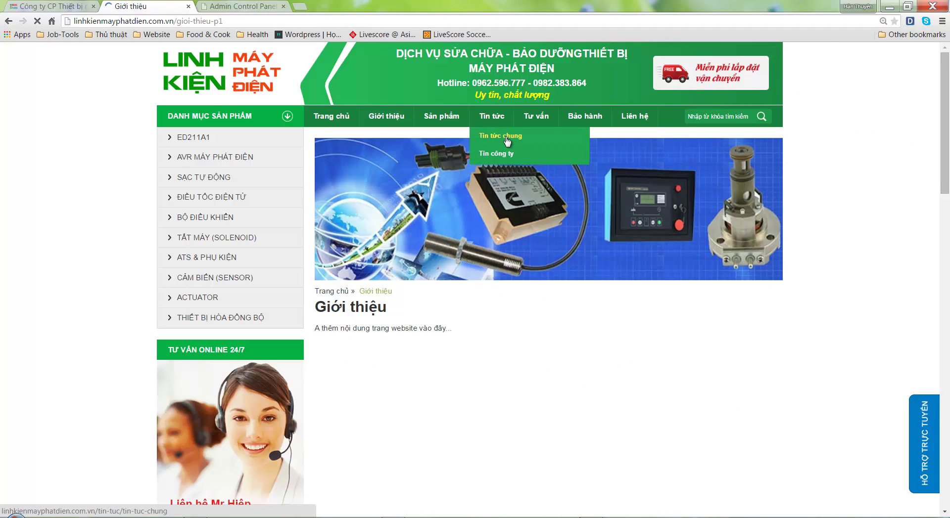
Append 'Đó, là hiển thị như vậy.' to the sub-group note, then return to the Nhóm tin list
{"action": "left_click", "coordinate": [557, 517]}
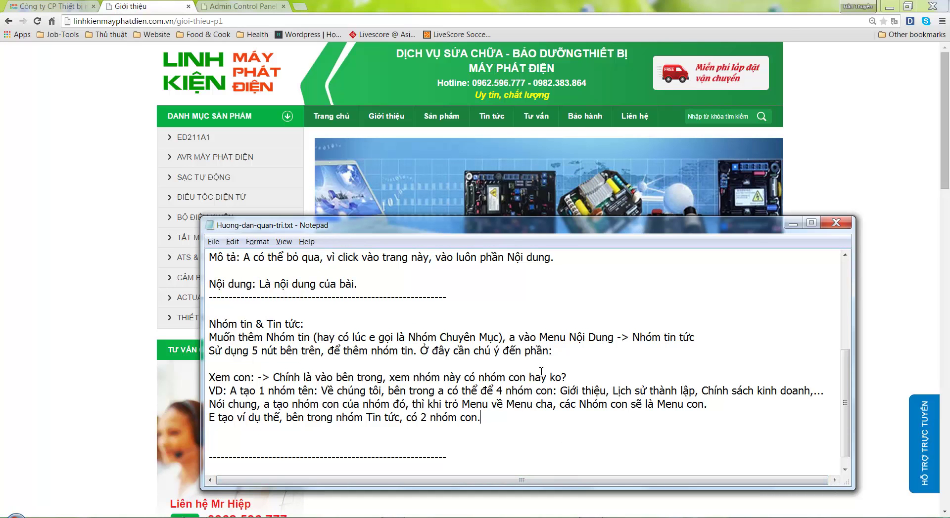
{"action": "type", "text": "Đó, là hiên"}
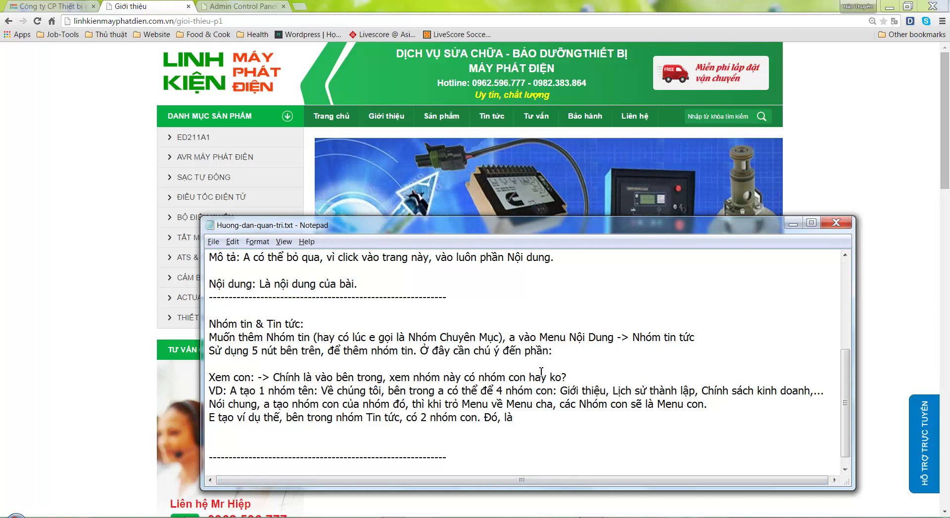
{"action": "key", "text": "BackSpace"}
{"action": "key", "text": "BackSpace"}
{"action": "type", "text": "ển thị như vậy."}
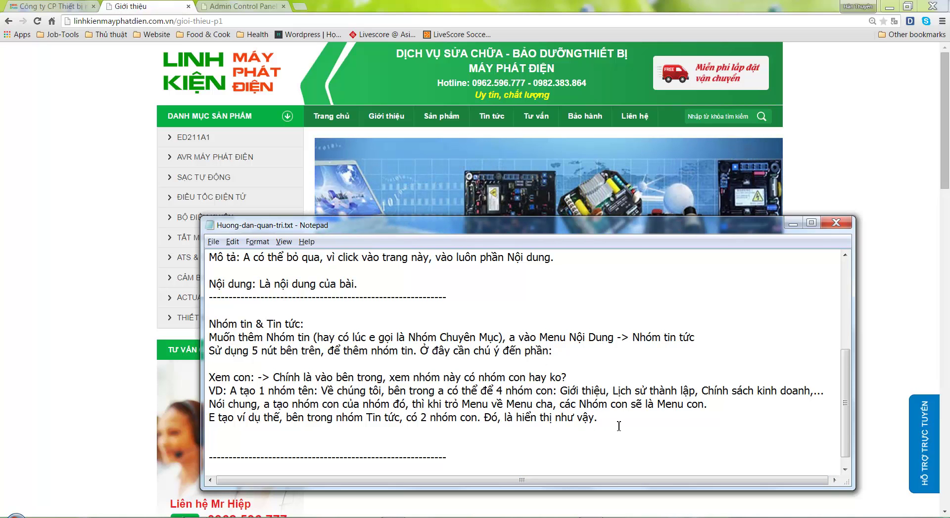
{"action": "left_click", "coordinate": [261, 5]}
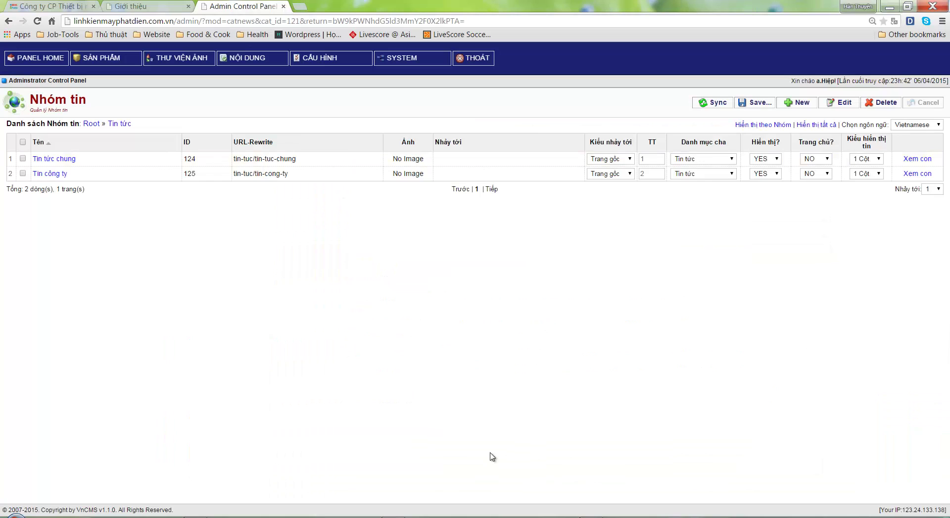
Add the guide line saying news is added to each group via Nội dung -> Tin tức
{"action": "key", "text": "alt+Tab"}
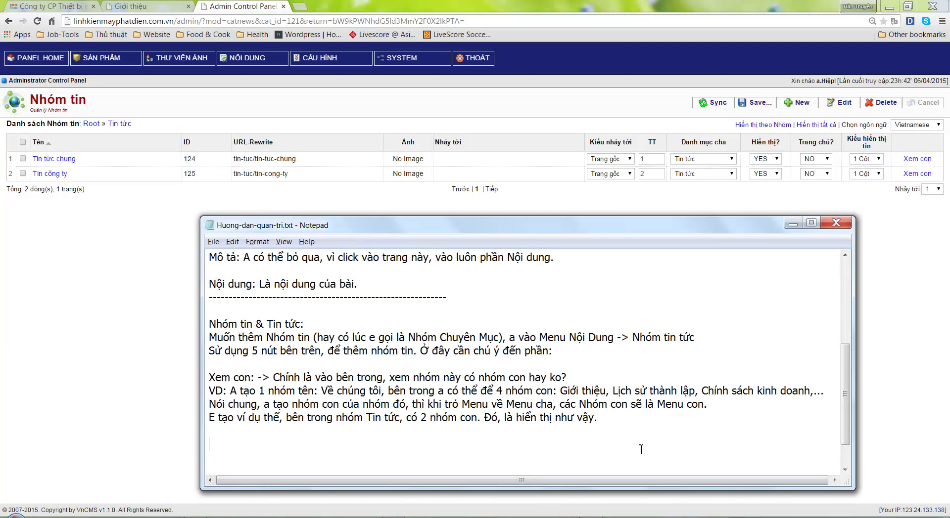
{"action": "type", "text": "------------ Giờ để thêm tin vào từng ho"}
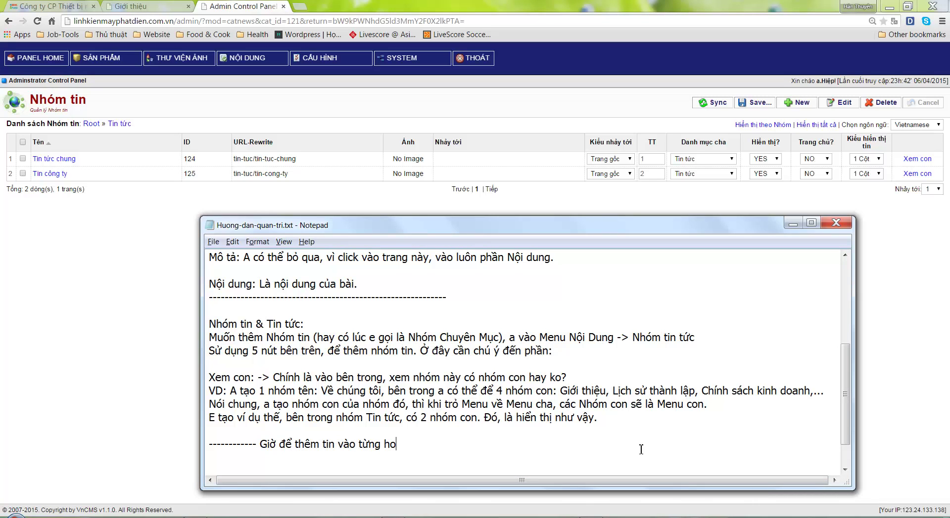
{"action": "key", "text": "BackSpace"}
{"action": "key", "text": "BackSpace"}
{"action": "type", "text": "nhóm, a vào : Nội dung "}
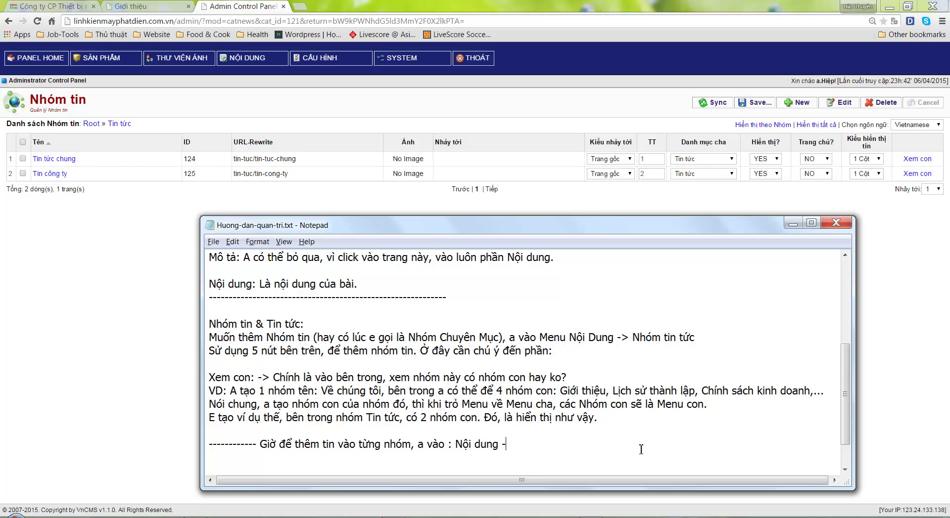
{"action": "type", "text": "-> Tin tức."}
Open the admin panel's Tin tức news article list, then return to the guide
{"action": "mouse_move", "coordinate": [235, 58]}
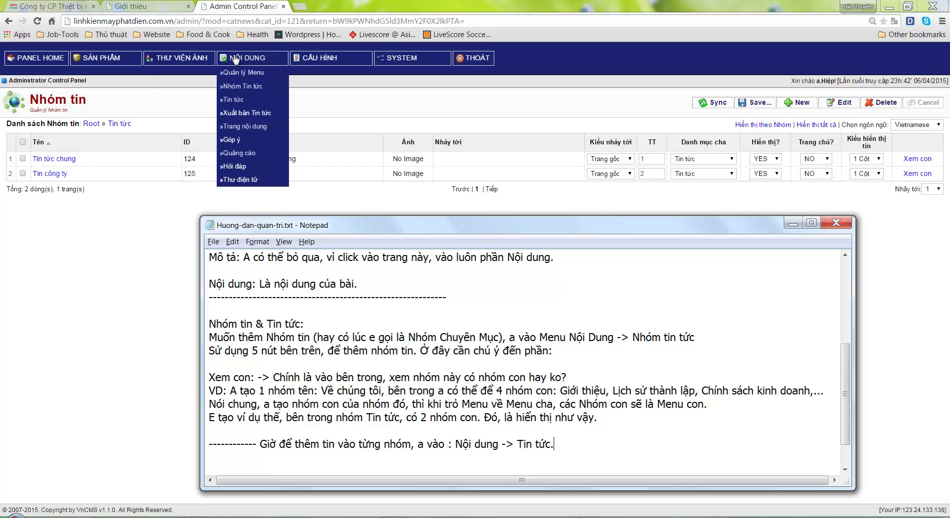
{"action": "left_click", "coordinate": [239, 99]}
{"action": "left_click", "coordinate": [238, 99]}
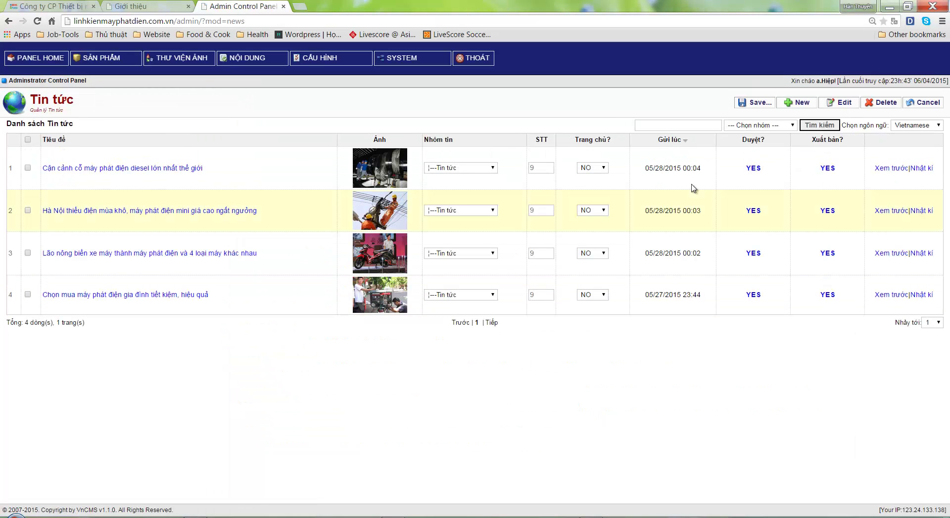
{"action": "left_click", "coordinate": [594, 511]}
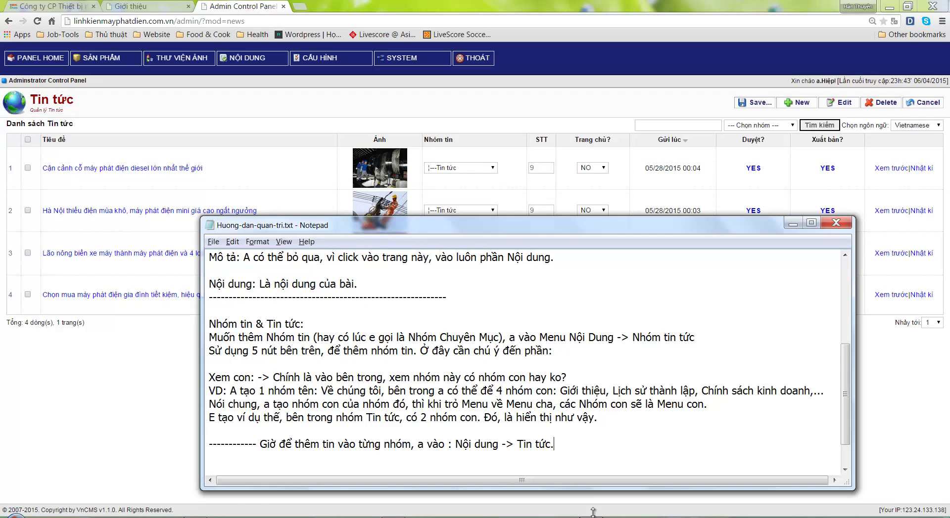
{"action": "scroll", "coordinate": [587, 460], "scroll_direction": "down", "scroll_amount": 1}
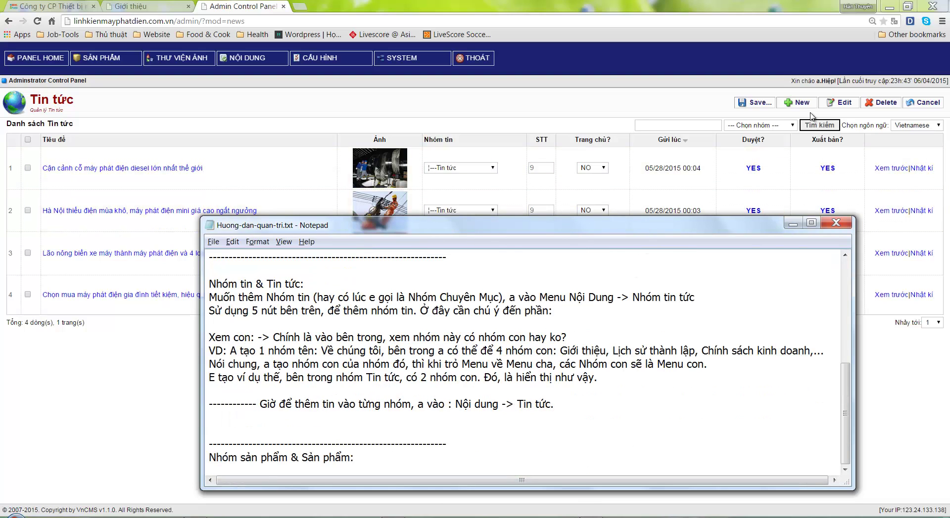
Open the Thêm Tin tức form for adding a news article
{"action": "left_click", "coordinate": [797, 104]}
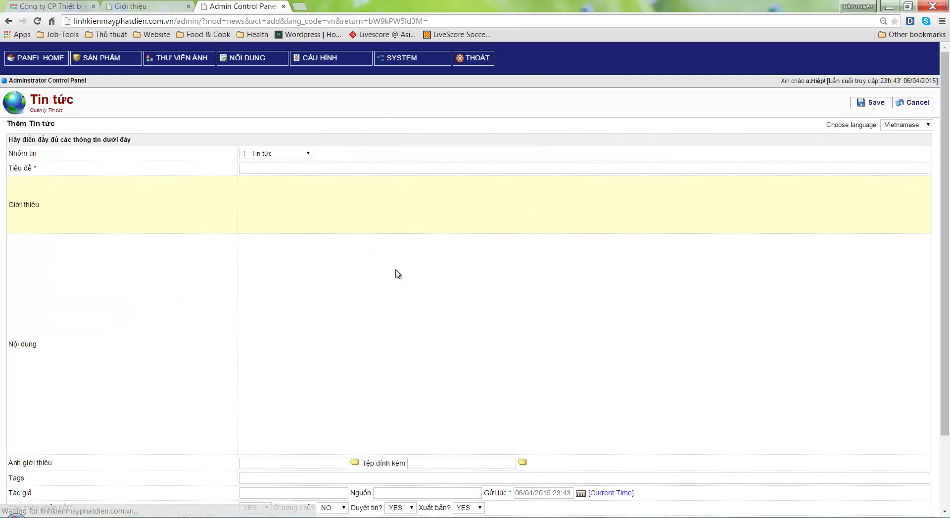
{"action": "scroll", "coordinate": [200, 353], "scroll_direction": "down", "scroll_amount": 2}
{"action": "scroll", "coordinate": [199, 355], "scroll_direction": "down", "scroll_amount": 2}
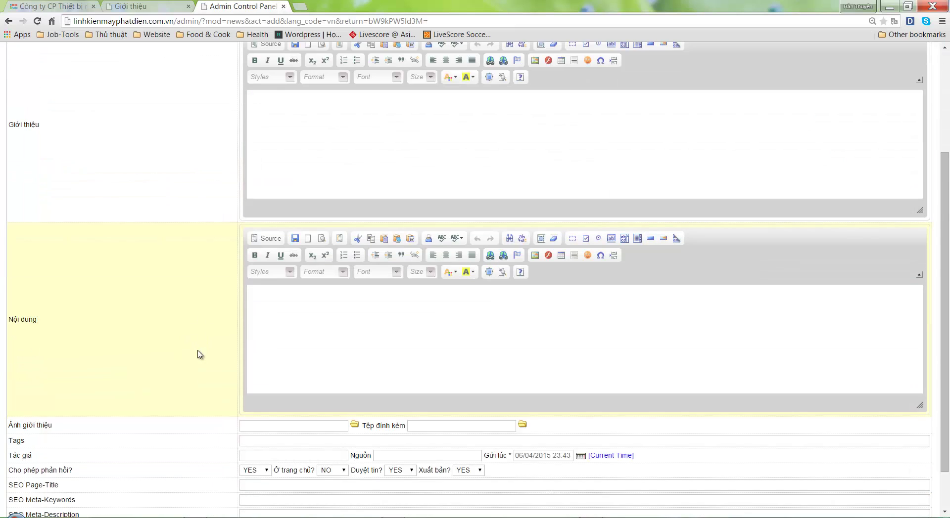
{"action": "scroll", "coordinate": [198, 361], "scroll_direction": "up", "scroll_amount": 5}
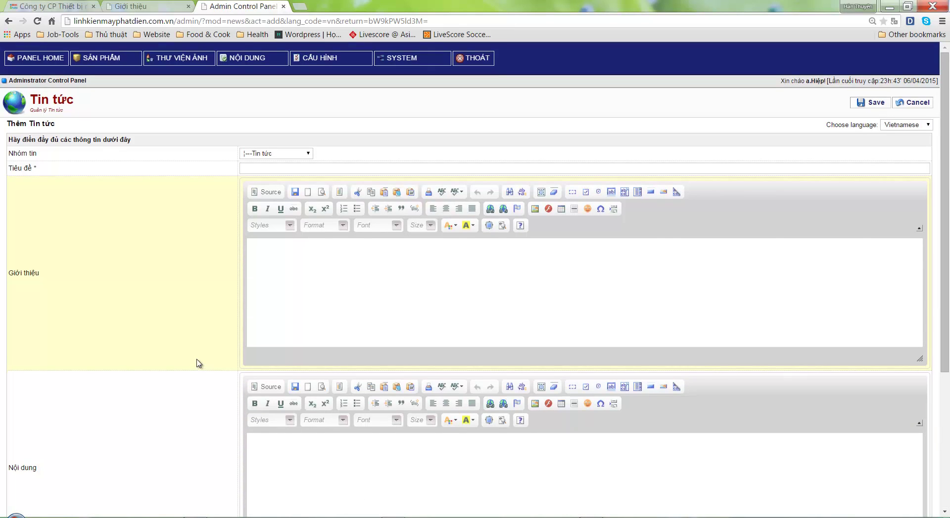
Note in the guide that this part is simple: first choose the news group
{"action": "key", "text": "alt+Tab"}
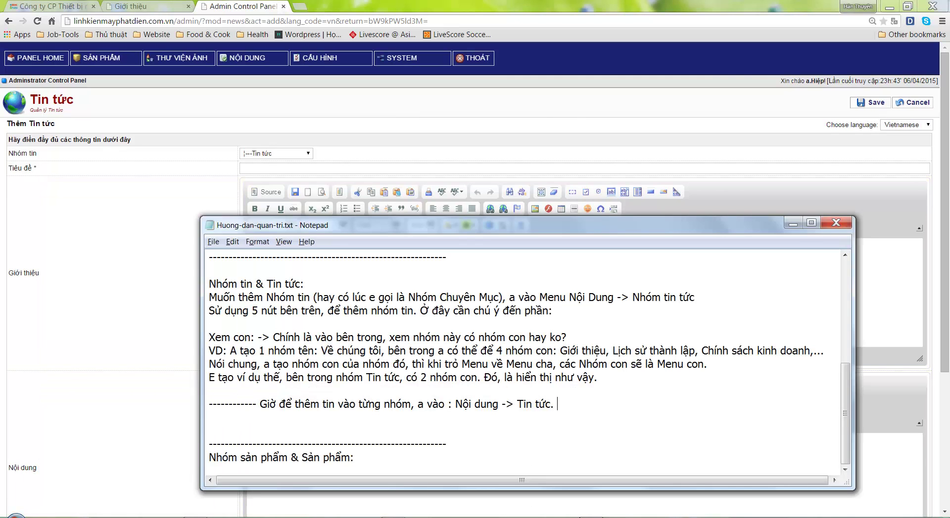
{"action": "type", "text": "Phaần này thì k có gì đặ"}
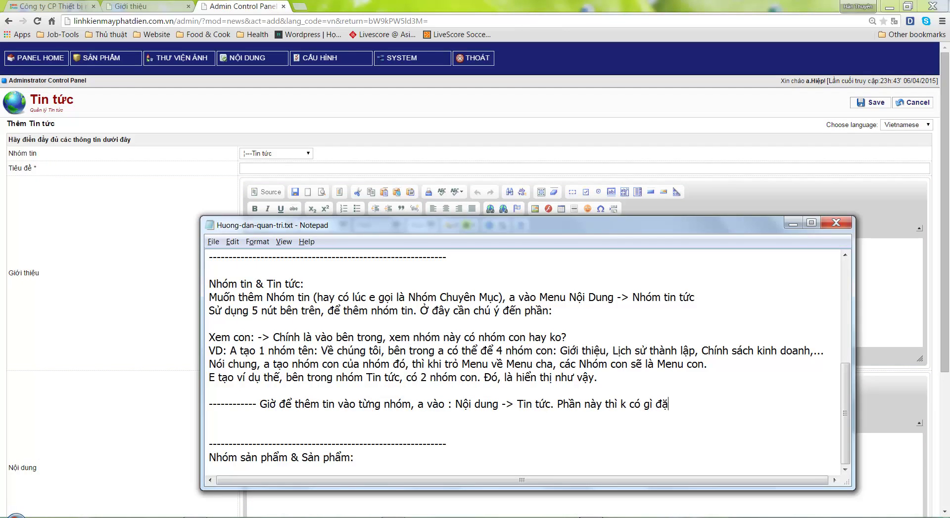
{"action": "type", "text": "c bie"}
{"action": "type", "text": "t, ban đầu chọn Nhóm"}
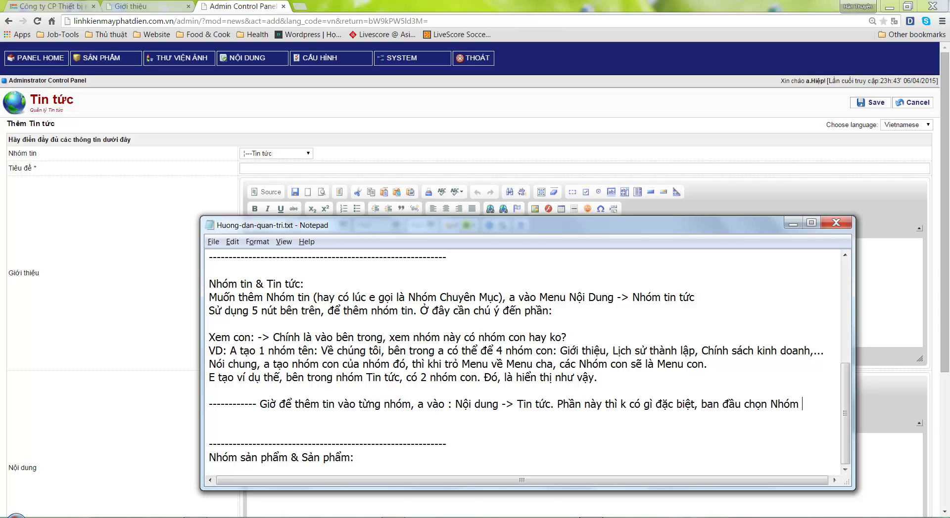
{"action": "type", "text": " chư"}
{"action": "type", "text": "a tin"}
{"action": "key", "text": "Return"}
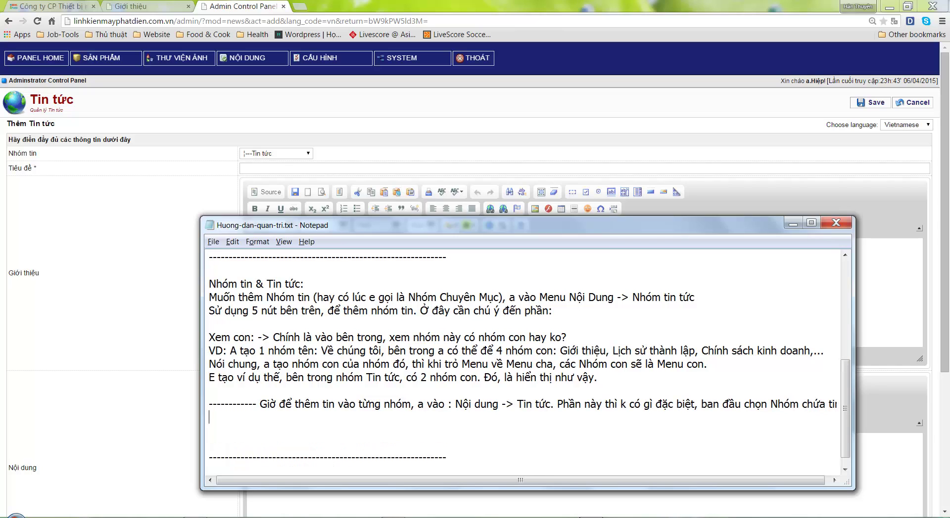
Add the line 'Rồi tiêu đề, giới thiệu, nội dung, ảnh của tin' to the guide
{"action": "type", "text": "Rồi tiêu để, giứoi"}
{"action": "key", "text": "BackSpace"}
{"action": "key", "text": "BackSpace"}
{"action": "type", "text": "iơ"}
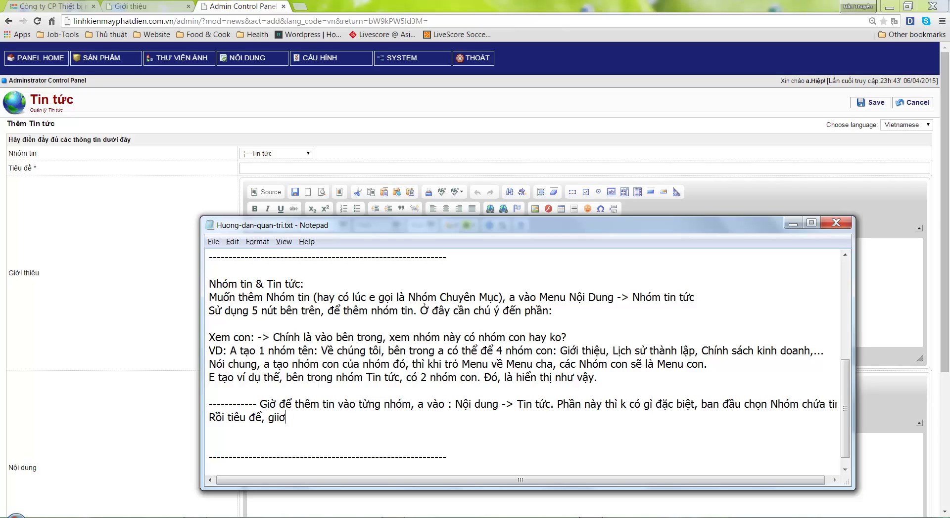
{"action": "key", "text": "BackSpace"}
{"action": "type", "text": "ới thiệu, nội dung"}
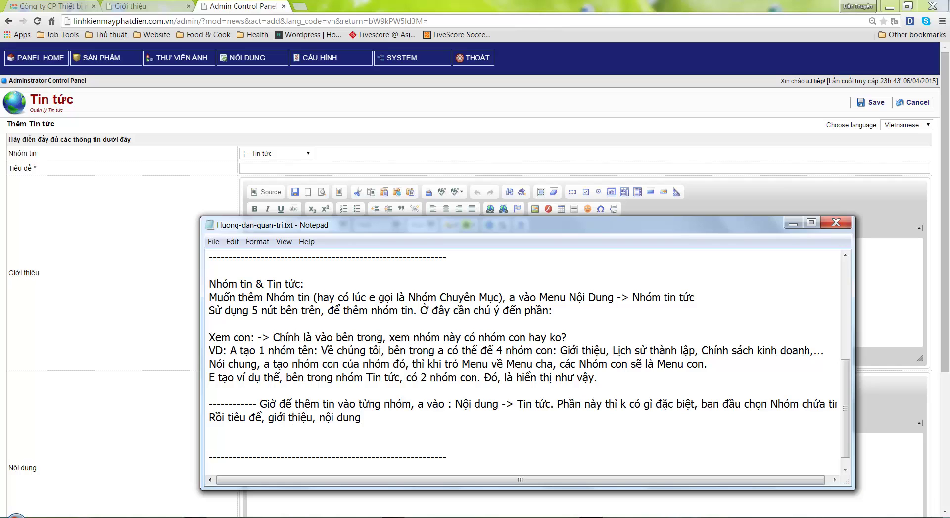
{"action": "type", "text": ", anh của tin."}
{"action": "left_click", "coordinate": [148, 6]}
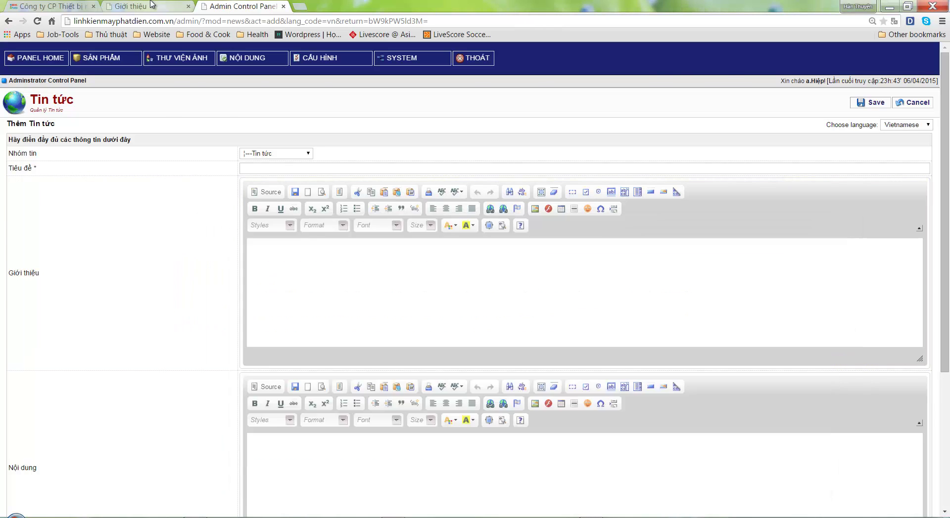
View the live site's Tin tức page, then add the tip to resize images under 100KB
{"action": "left_click", "coordinate": [487, 120]}
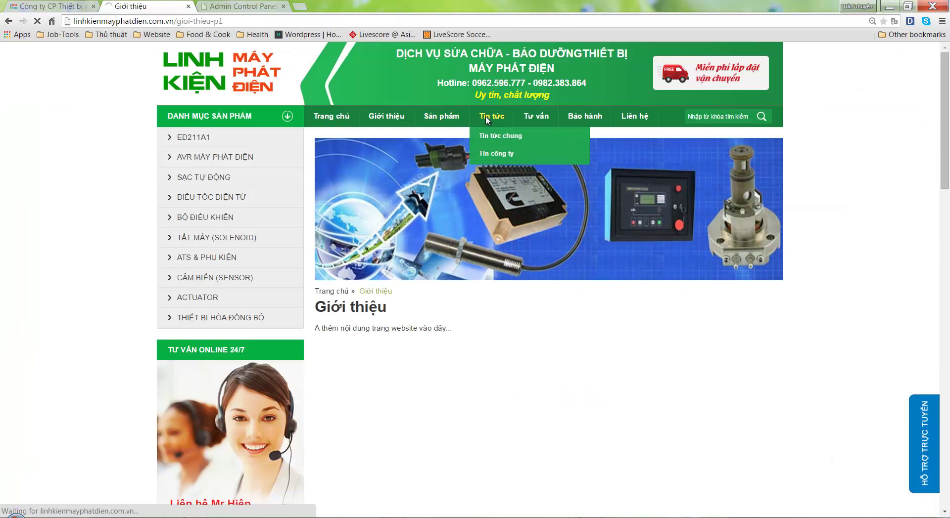
{"action": "scroll", "coordinate": [453, 357], "scroll_direction": "down", "scroll_amount": 3}
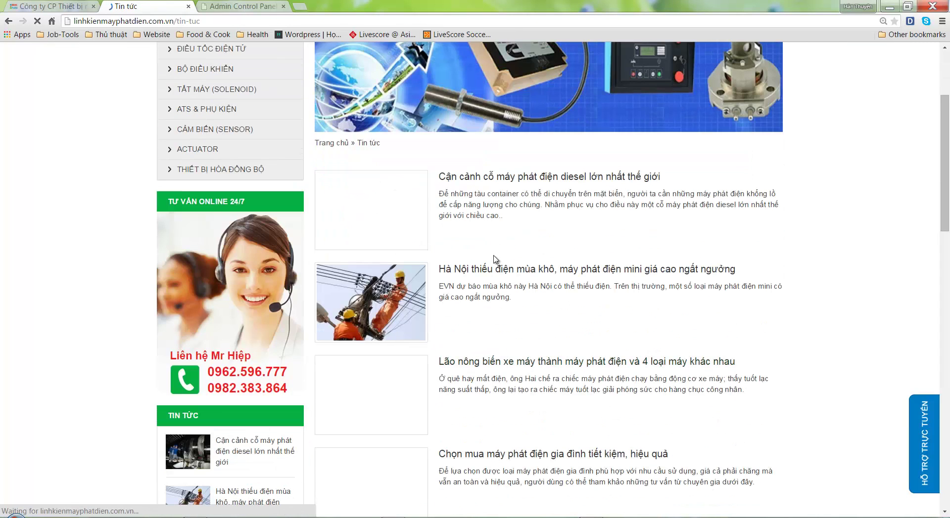
{"action": "key", "text": "alt+Tab"}
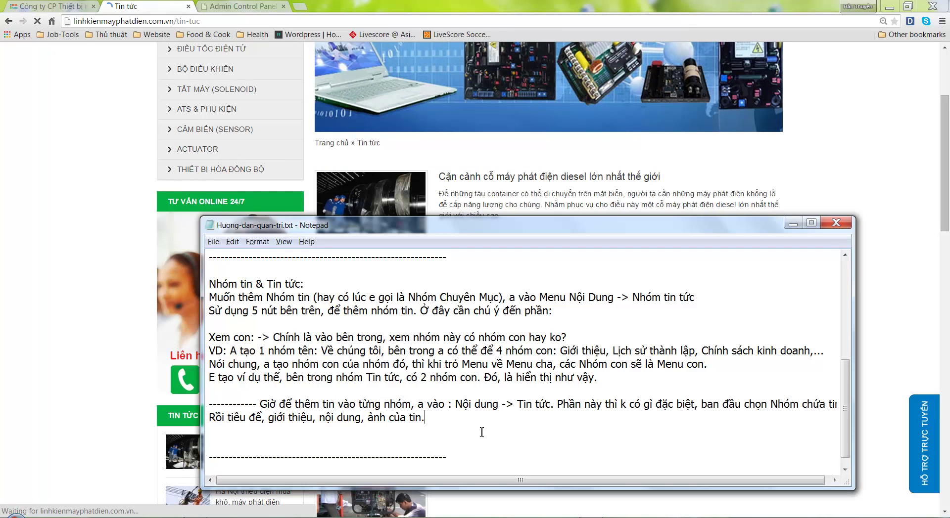
{"action": "key", "text": "ctrl+shift+End"}
{"action": "key", "text": "Delete"}
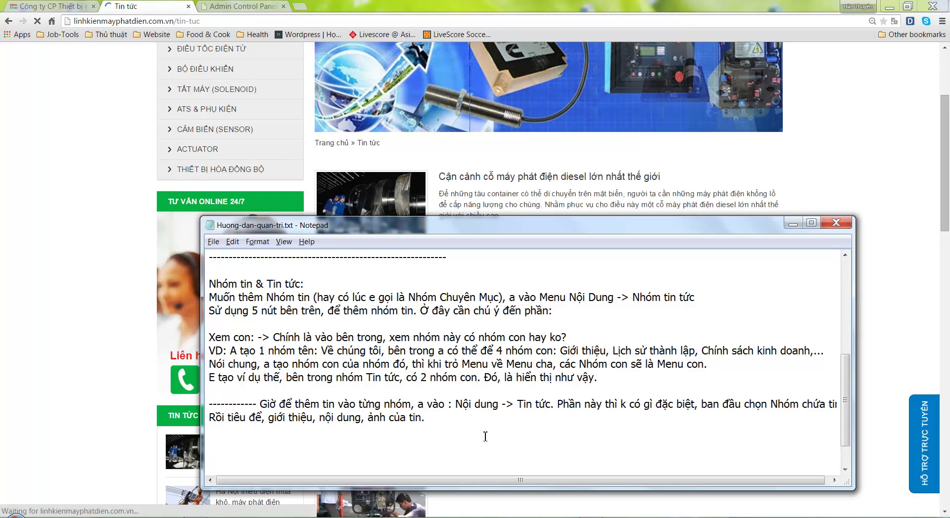
{"action": "type", "text": "À, có 1 chút"}
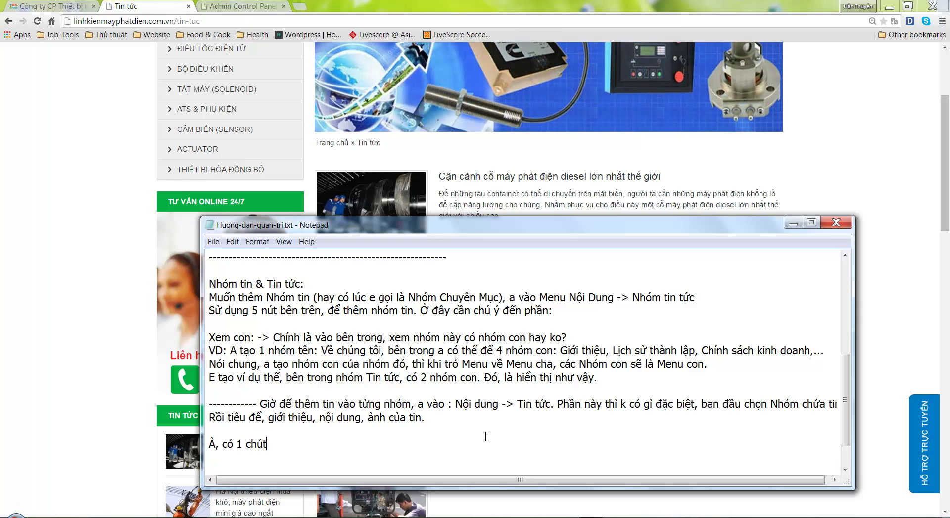
{"action": "type", "text": " đe ý "}
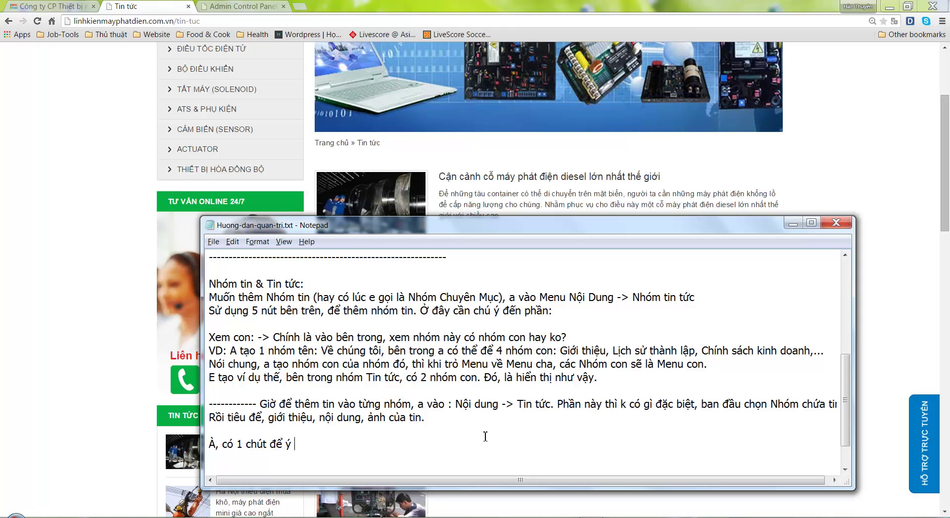
{"action": "type", "text": "ưoở đây, d"}
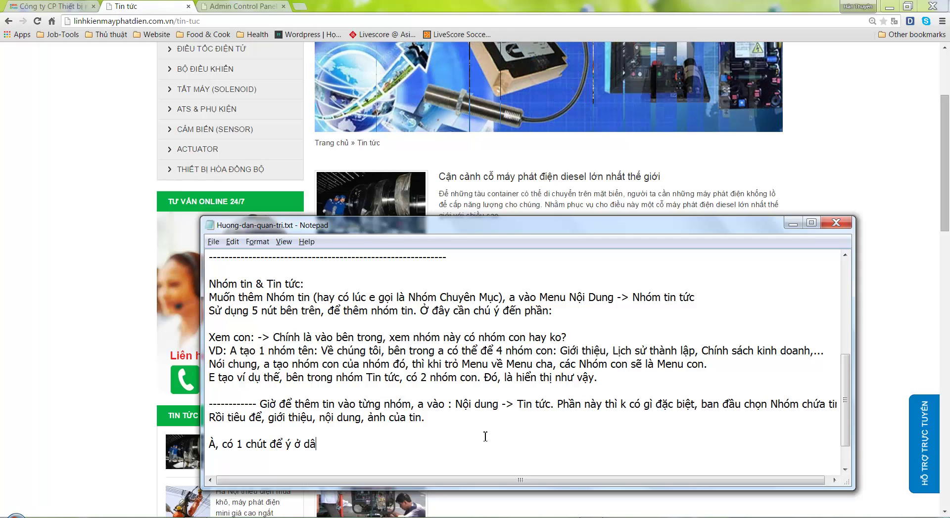
{"action": "type", "text": "ó là khi"}
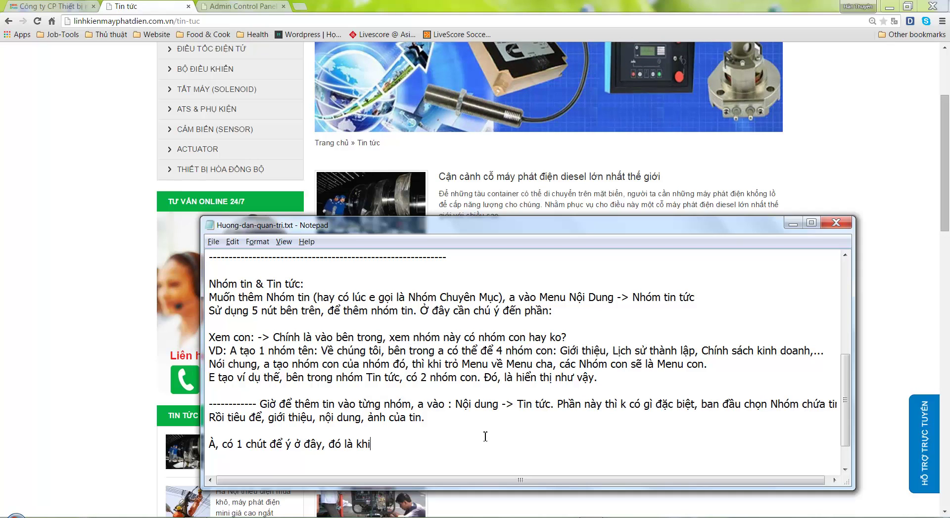
{"action": "type", "text": " làm ảnh, anh"}
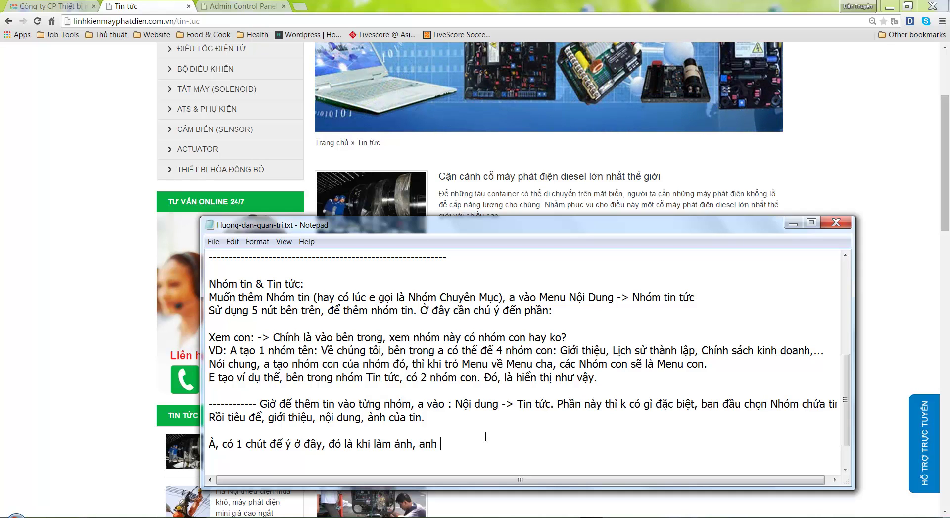
{"action": "type", "text": " lên dùng p"}
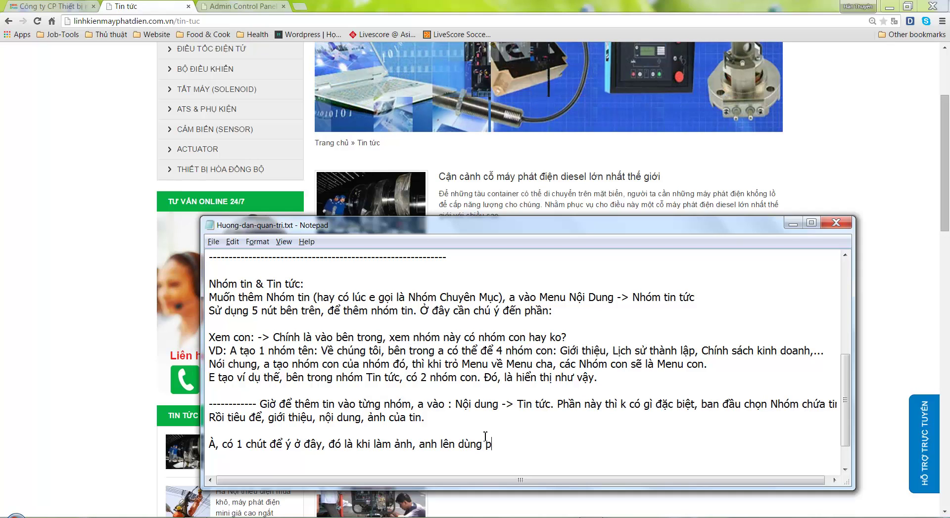
{"action": "type", "text": "hần mêm, Re"}
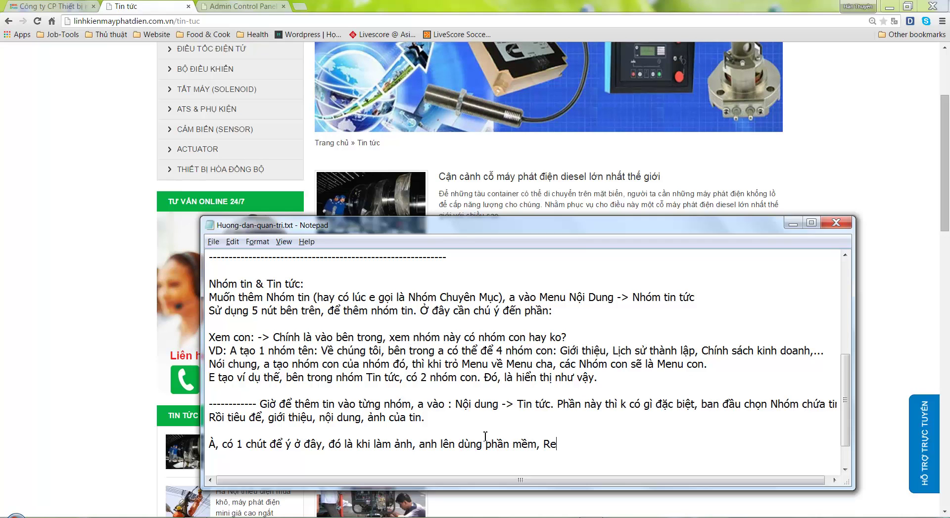
{"action": "type", "text": "size ảnh"}
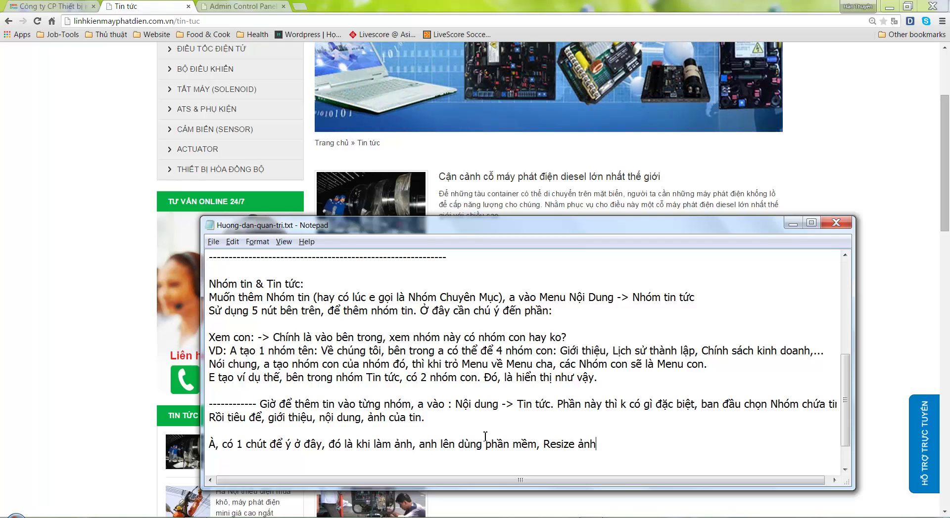
{"action": "type", "text": " nhỏ < "}
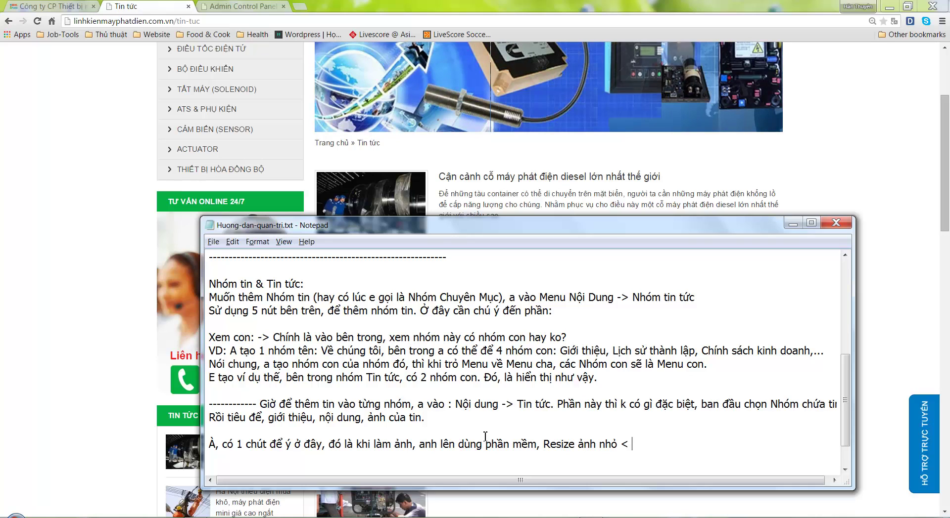
{"action": "type", "text": "100KB,"}
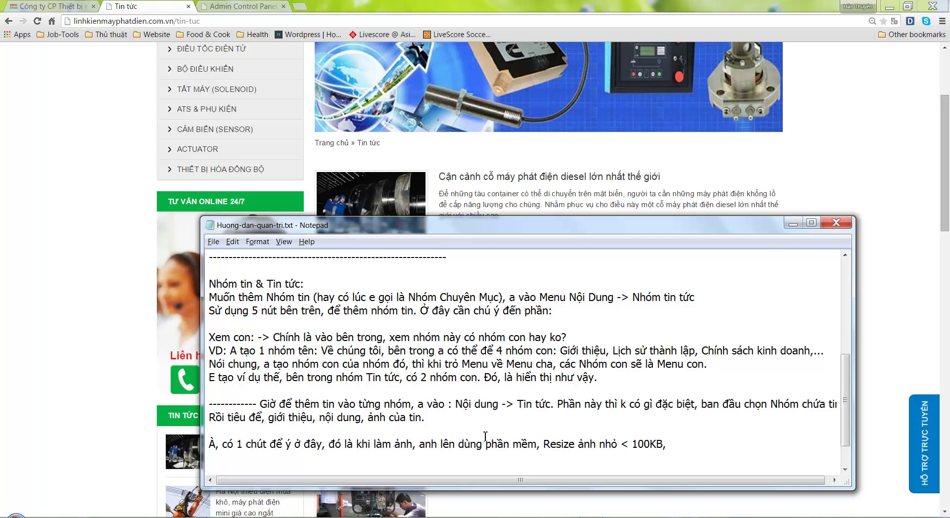
{"action": "type", "text": " để website"}
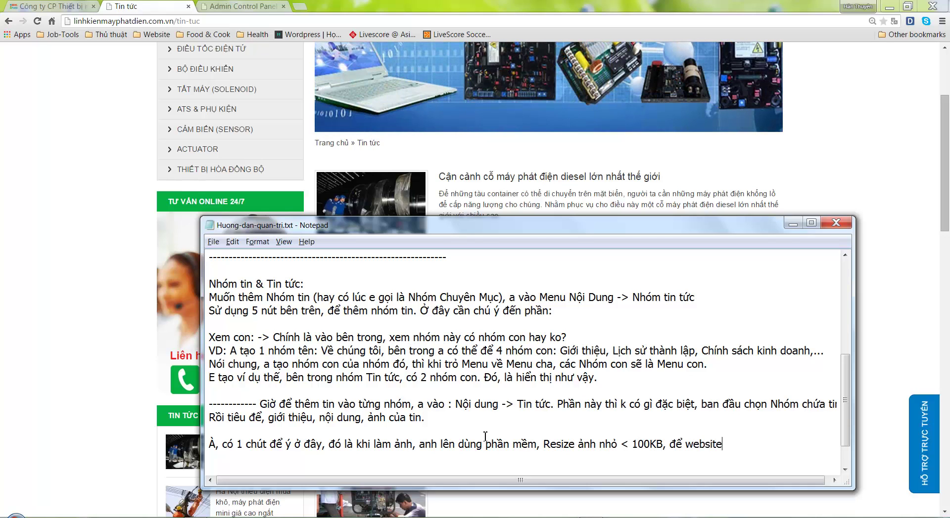
{"action": "type", "text": " k bị nặng va"}
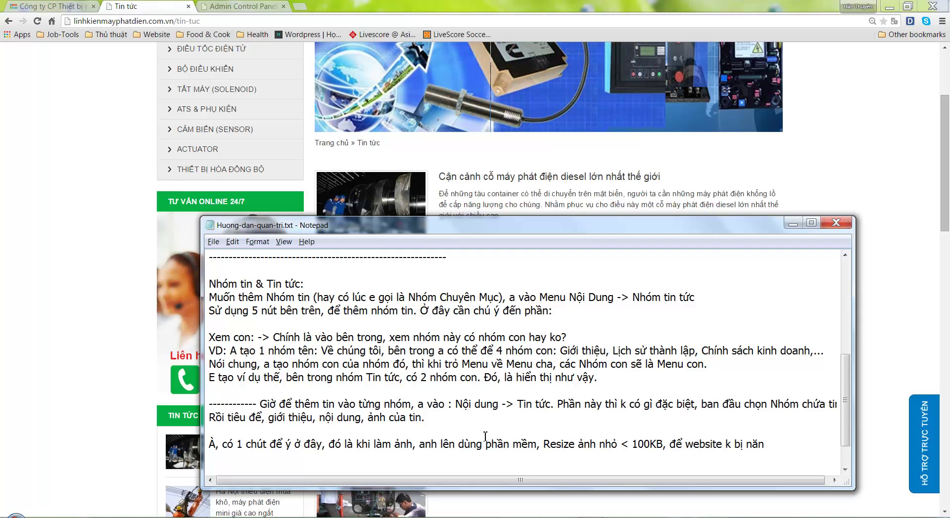
{"action": "type", "text": "̀ tốn băng thông khi"}
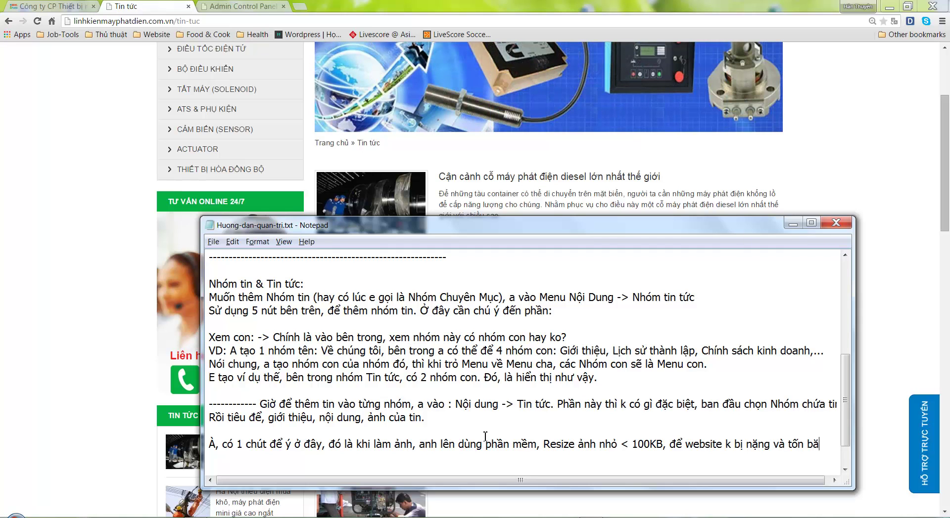
{"action": "type", "text": " Load."}
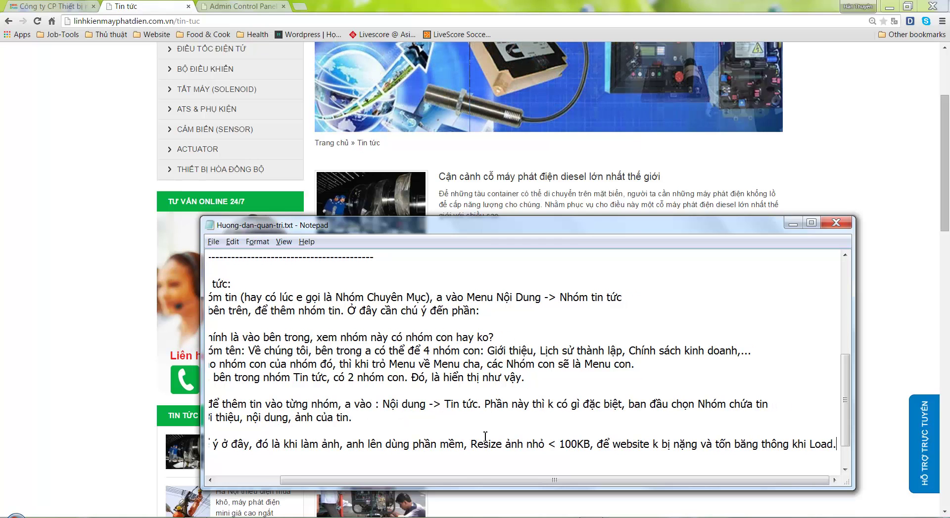
Under the product heading, begin the line 'Tạo Nhóm sản phẩm: Menu'
{"action": "key", "text": "Home"}
{"action": "scroll", "coordinate": [318, 411], "scroll_direction": "down", "scroll_amount": 3}
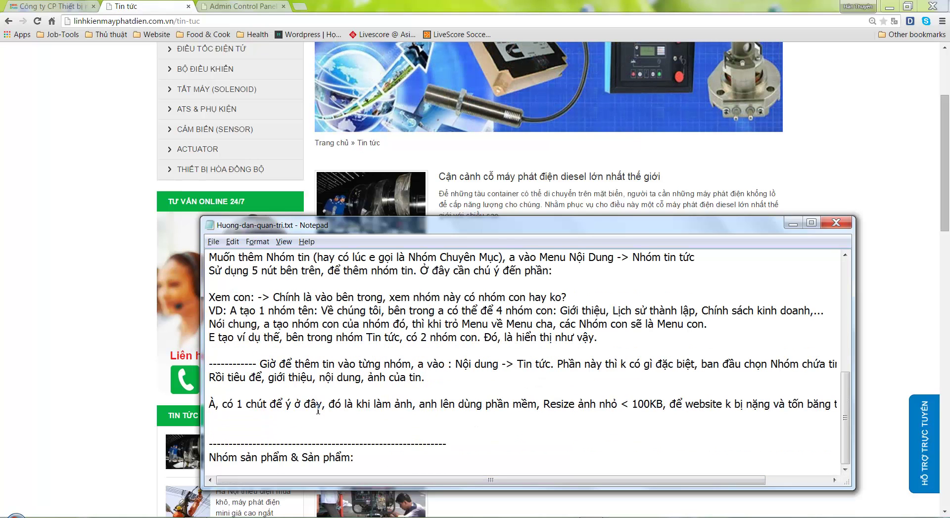
{"action": "key", "text": "End"}
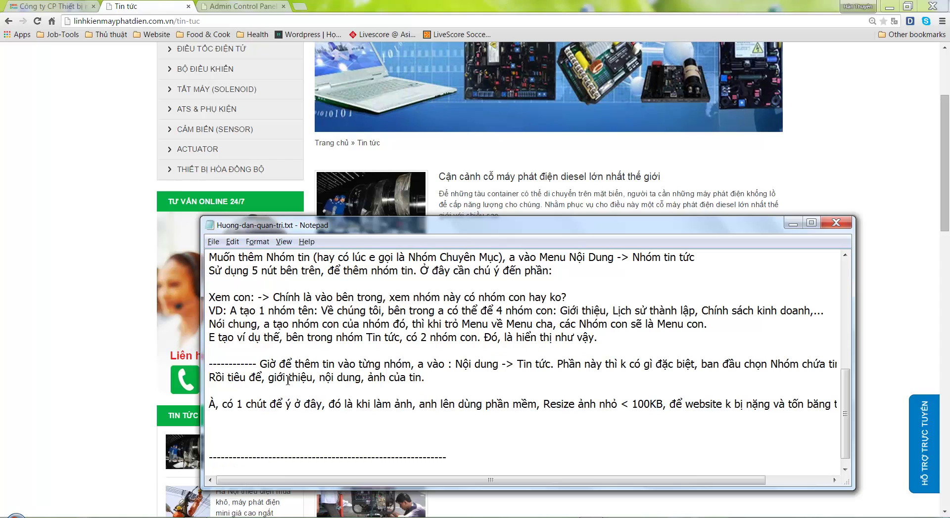
{"action": "key", "text": "Down"}
{"action": "key", "text": "Down"}
{"action": "key", "text": "Down"}
{"action": "key", "text": "Down"}
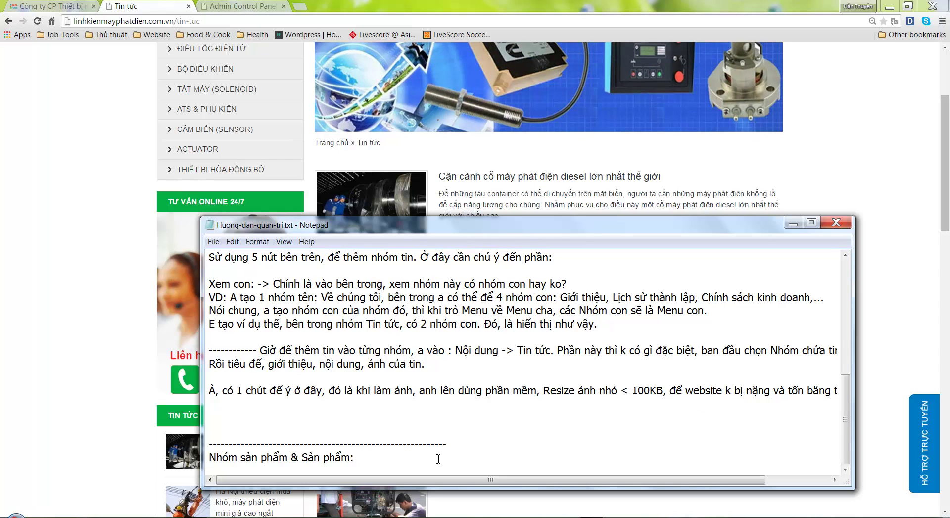
{"action": "key", "text": "Return"}
{"action": "key", "text": "Return"}
{"action": "type", "text": "Tạo Nho"}
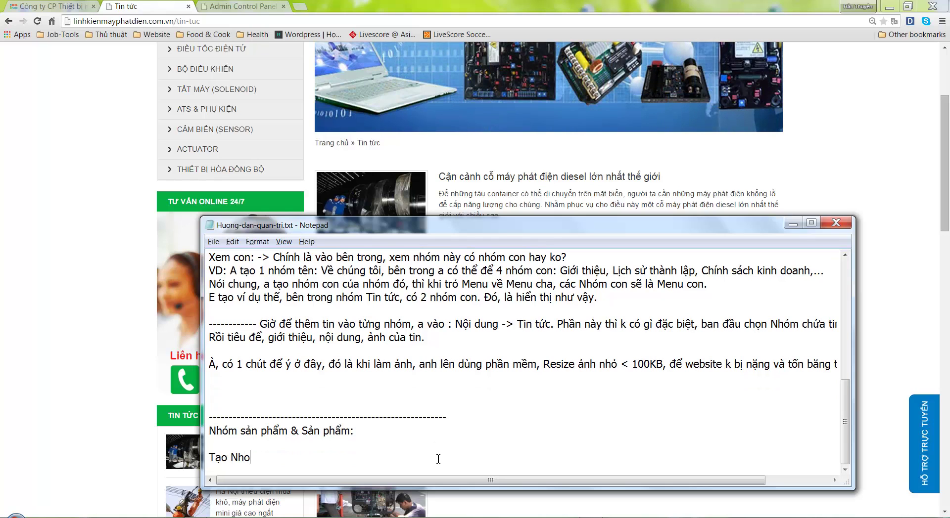
{"action": "key", "text": "BackSpace"}
{"action": "type", "text": "óm sản pha"}
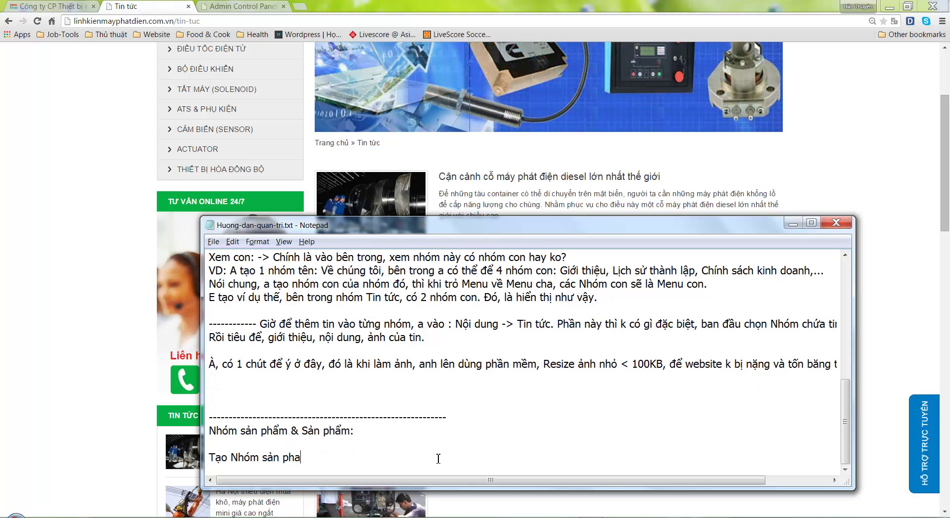
{"action": "type", "text": "ẩm: Menu"}
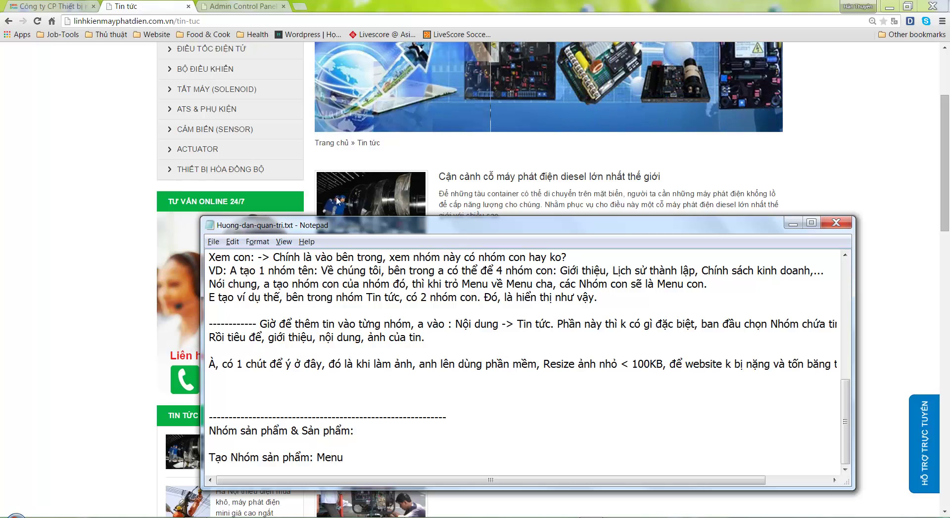
Open the Danh mục SP list and note product groups are created via Sản phẩm -> Danh mục SP, like news
{"action": "left_click", "coordinate": [237, 5]}
{"action": "left_click", "coordinate": [236, 5]}
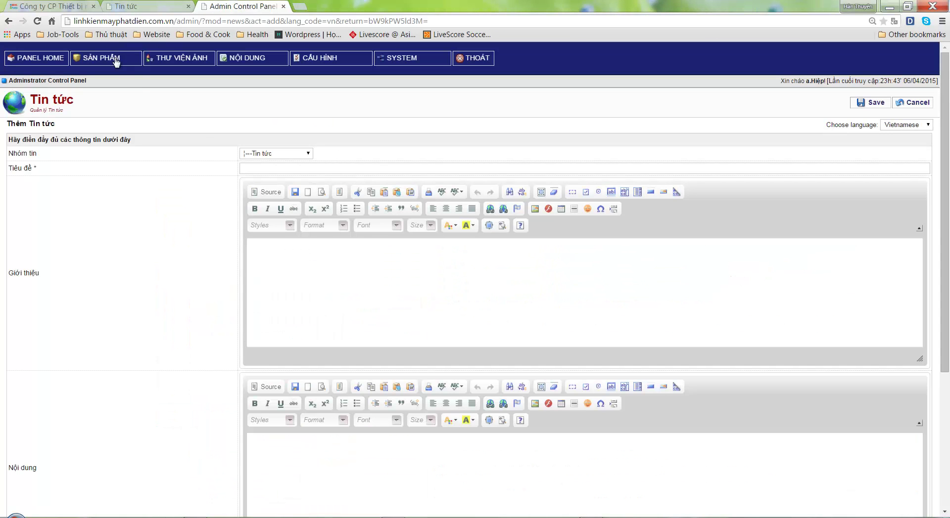
{"action": "left_click", "coordinate": [99, 72]}
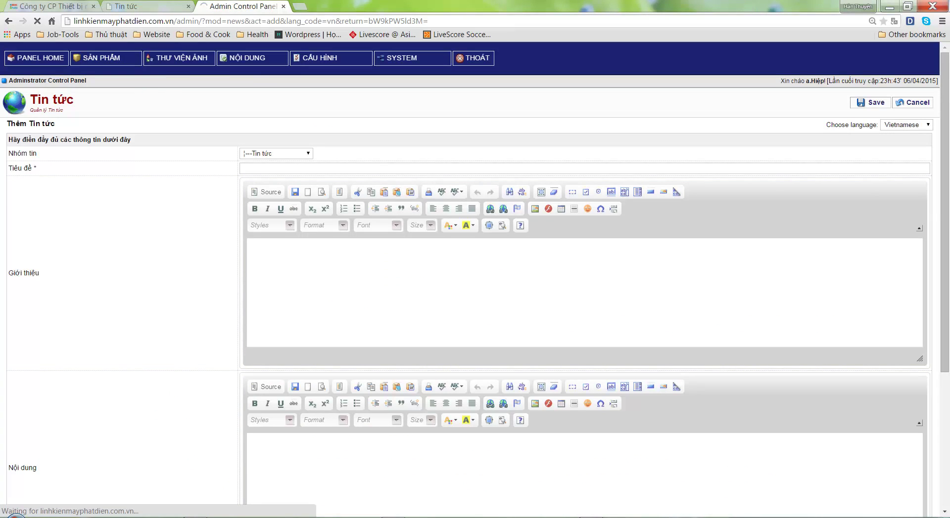
{"action": "key", "text": "alt+Tab"}
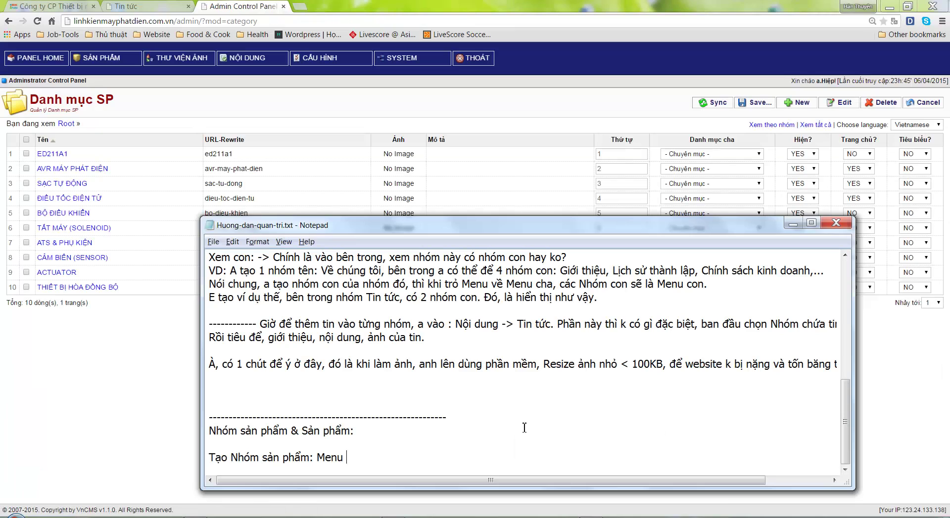
{"action": "type", "text": "Danh"}
{"action": "key", "text": "BackSpace"}
{"action": "key", "text": "BackSpace"}
{"action": "key", "text": "BackSpace"}
{"action": "key", "text": "BackSpace"}
{"action": "key", "text": "BackSpace"}
{"action": "type", "text": "Sản phâm -> Danh mục SP:"}
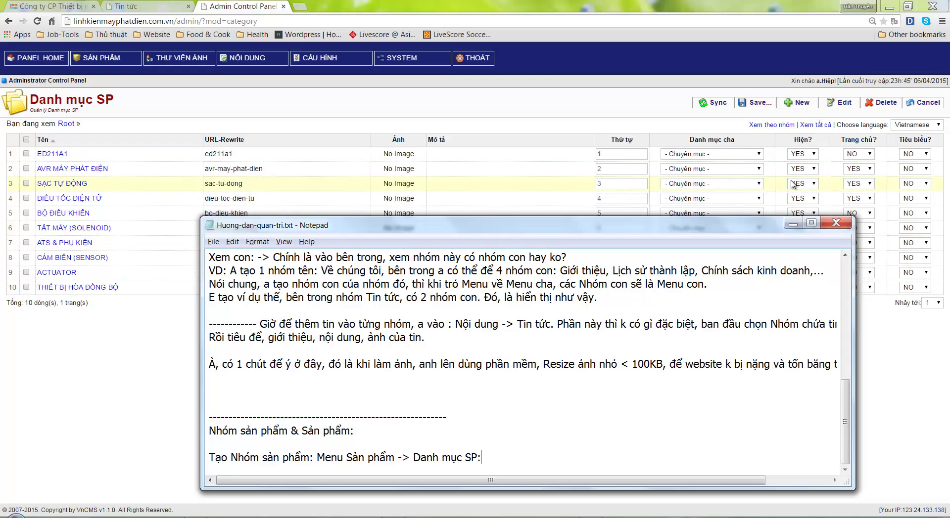
{"action": "left_click_drag", "start_coordinate": [696, 230], "coordinate": [706, 200]}
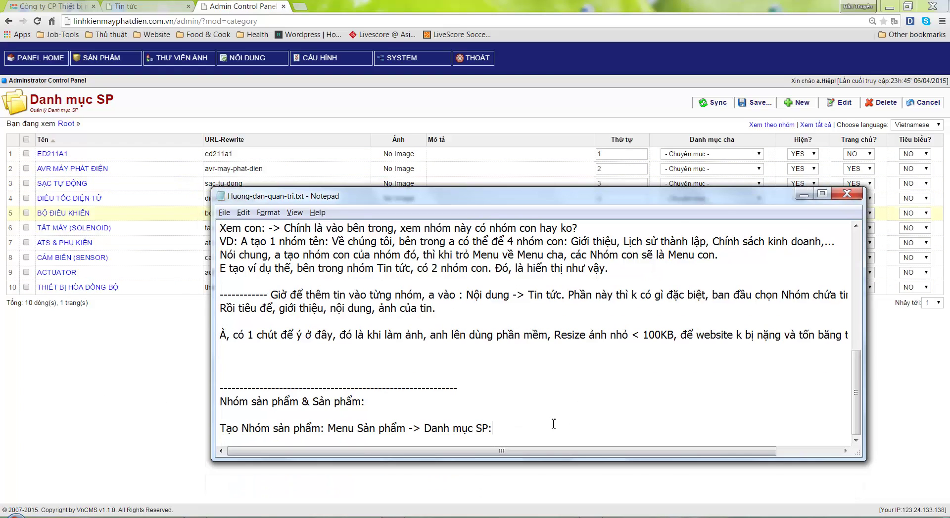
{"action": "type", "text": ": Tương tự như bên tin tức."}
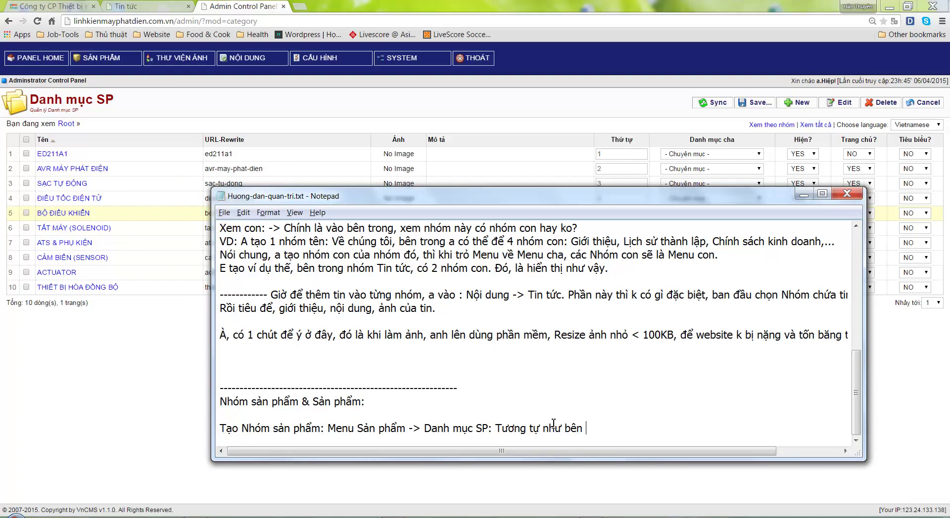
Explain that the Sync button re-syncs the category list after deleting all categories
{"action": "key", "text": "Return"}
{"action": "key", "text": "Return"}
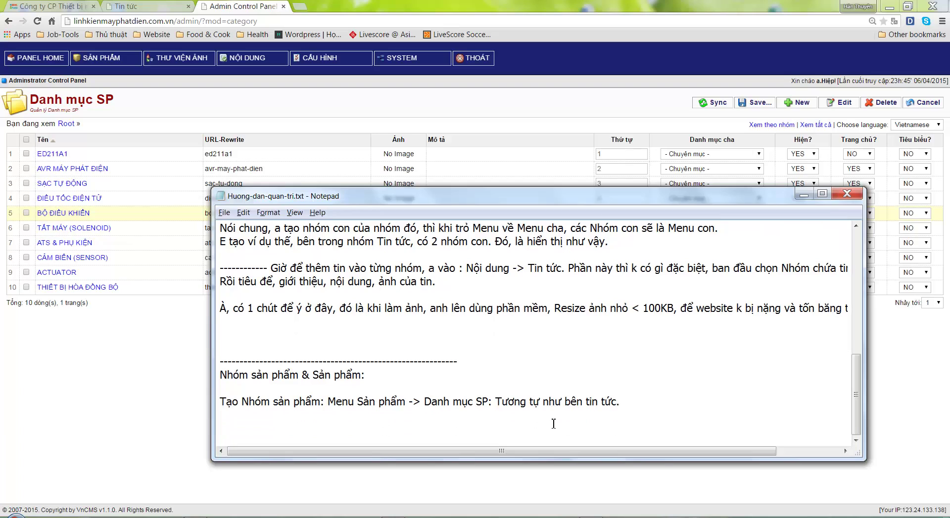
{"action": "type", "text": "Ở nhóm Sản"}
{"action": "type", "text": " phẩm và"}
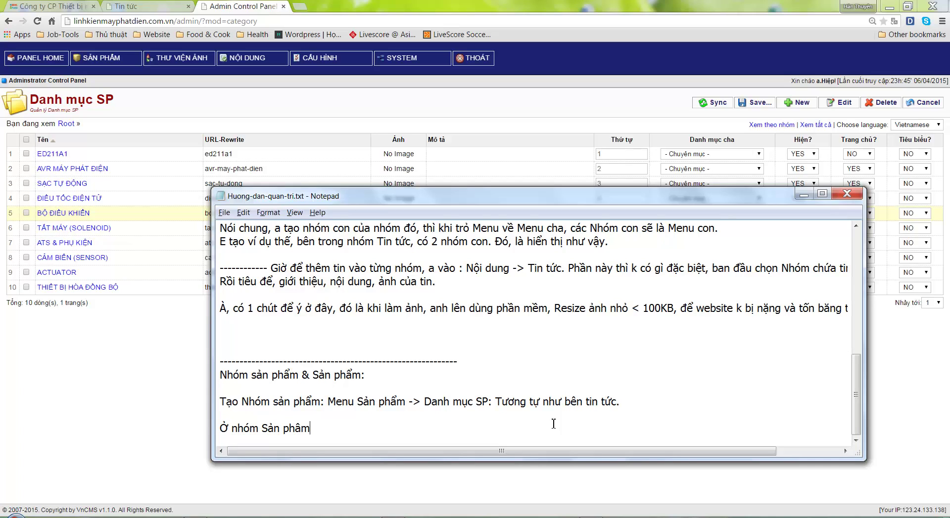
{"action": "type", "text": " Nhóm Tin tức, có them "}
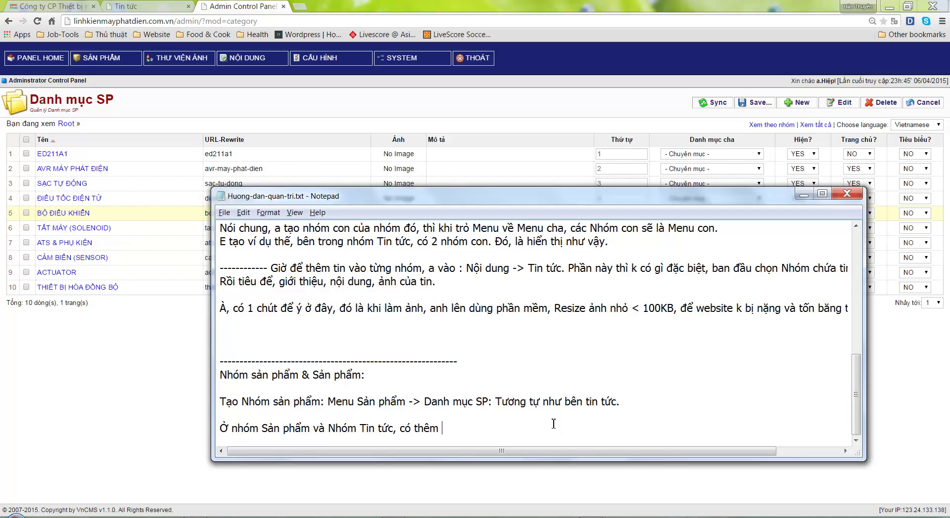
{"action": "type", "text": "nútSync -> Nut này, đe"}
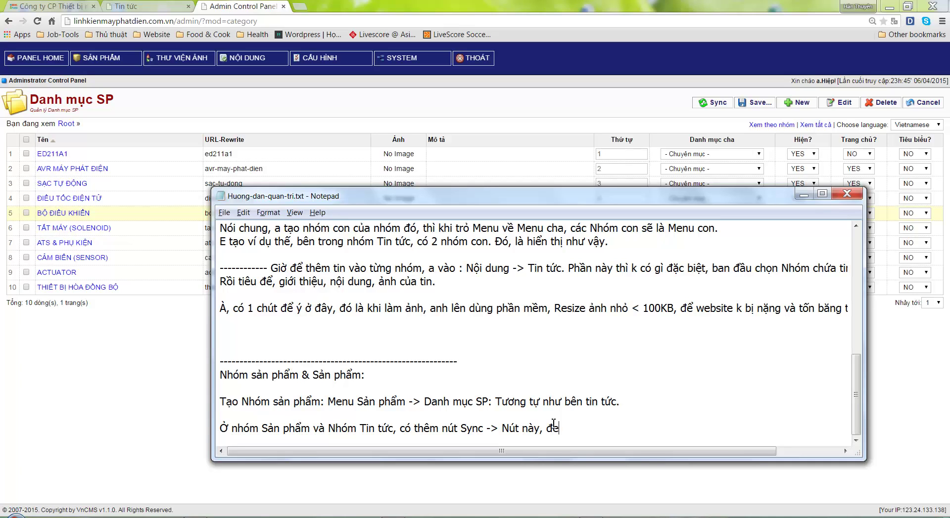
{"action": "type", "text": " khi a xóa tât cả danh mục mâ"}
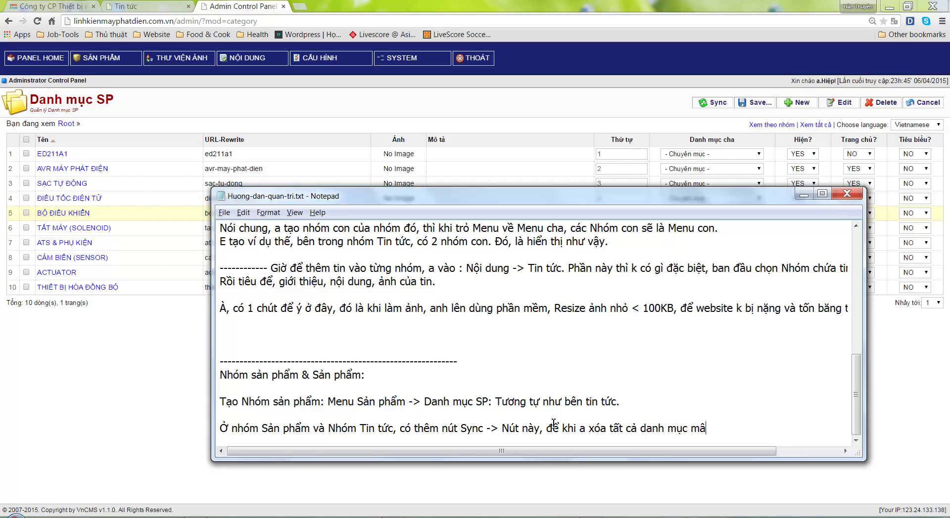
{"action": "type", "text": "u e tạo, a tạo lại"}
{"action": "type", "text": " Danh mục"}
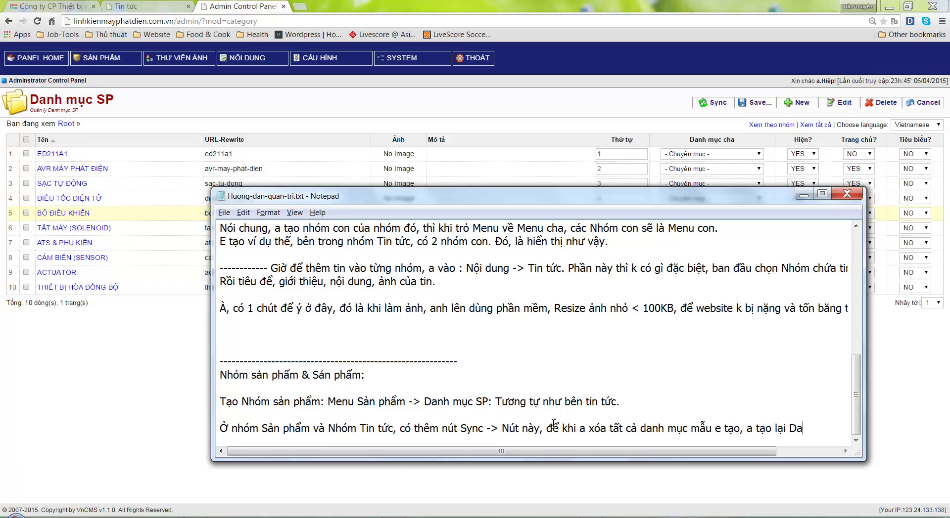
{"action": "key", "text": "Return"}
{"action": "type", "text": "của a"}
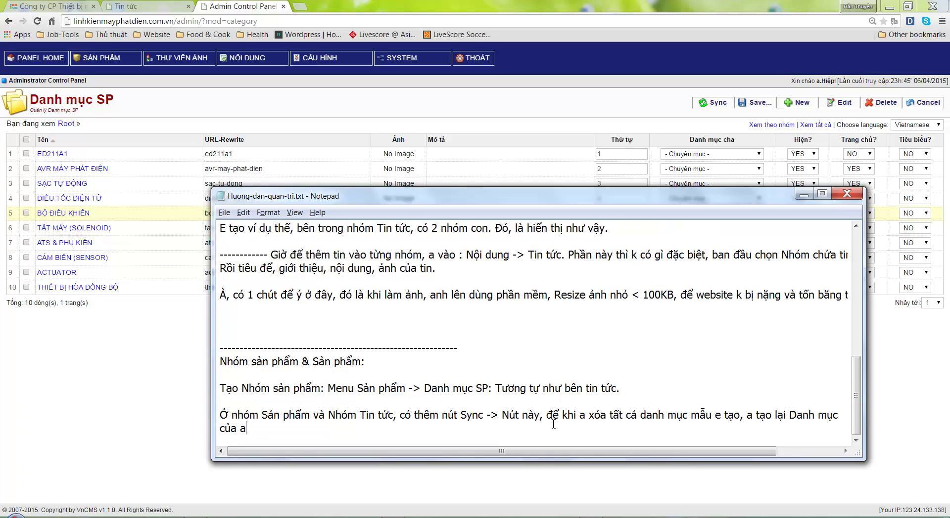
{"action": "type", "text": "nh, anh nhấn Nút Sync,d dề"}
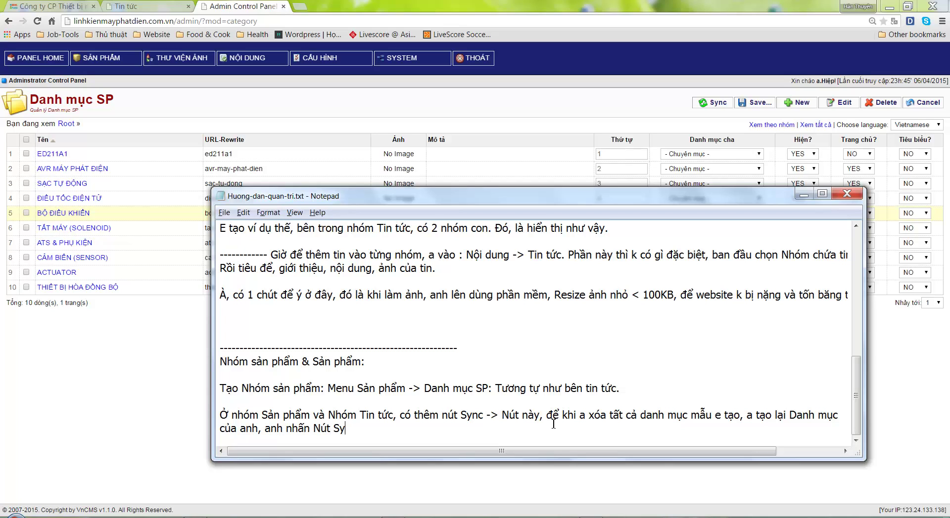
{"action": "key", "text": "BackSpace"}
{"action": "key", "text": "BackSpace"}
{"action": "key", "text": "BackSpace"}
{"action": "key", "text": "BackSpace"}
{"action": "type", "text": "để d"}
{"action": "type", "text": "ồng bo"}
{"action": "type", "text": " lại danh muc jmơ"}
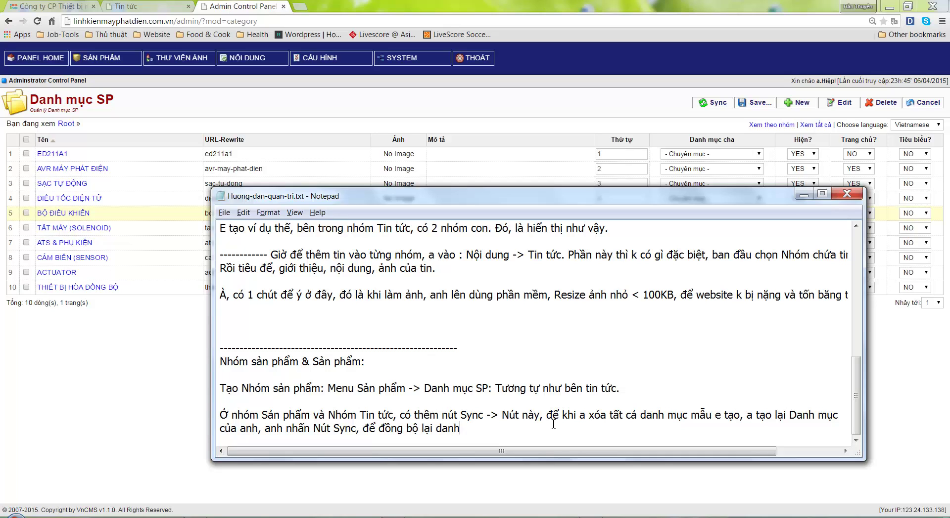
{"action": "key", "text": "BackSpace"}
{"action": "key", "text": "BackSpace"}
{"action": "type", "text": "mới. --"}
Note Sync only matters for telling mixed parent/child groups apart in links; start 'Thêm sản phẩm:'
{"action": "type", "text": "> cái này k cần"}
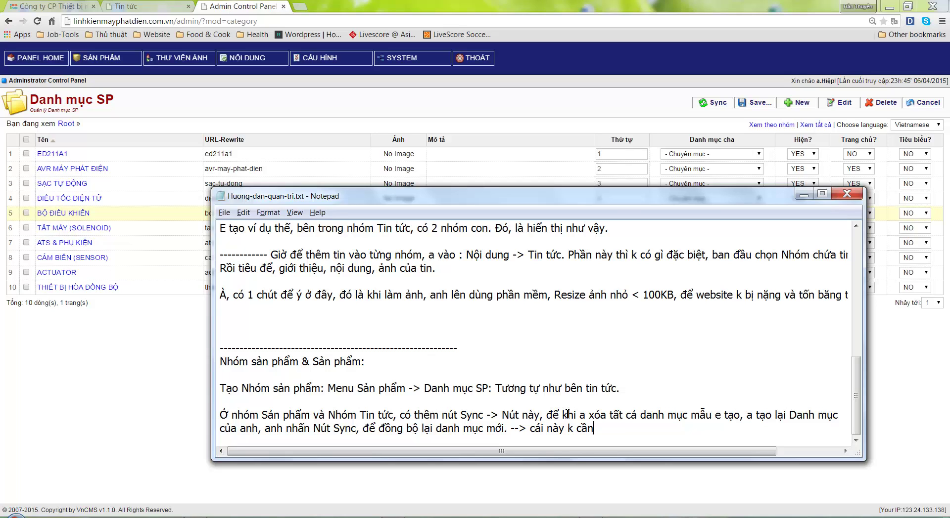
{"action": "type", "text": " quan taâm lắm, chỉ "}
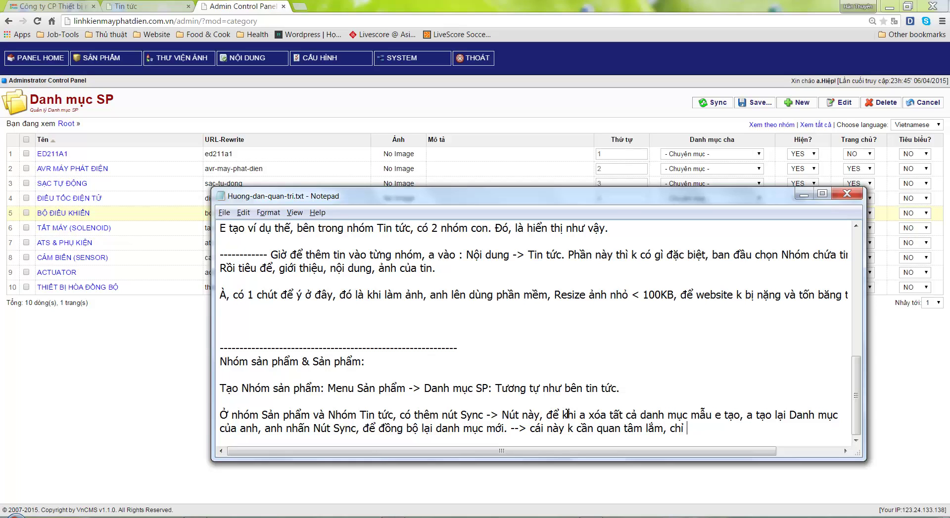
{"action": "type", "text": "khi nào, các nhóm"}
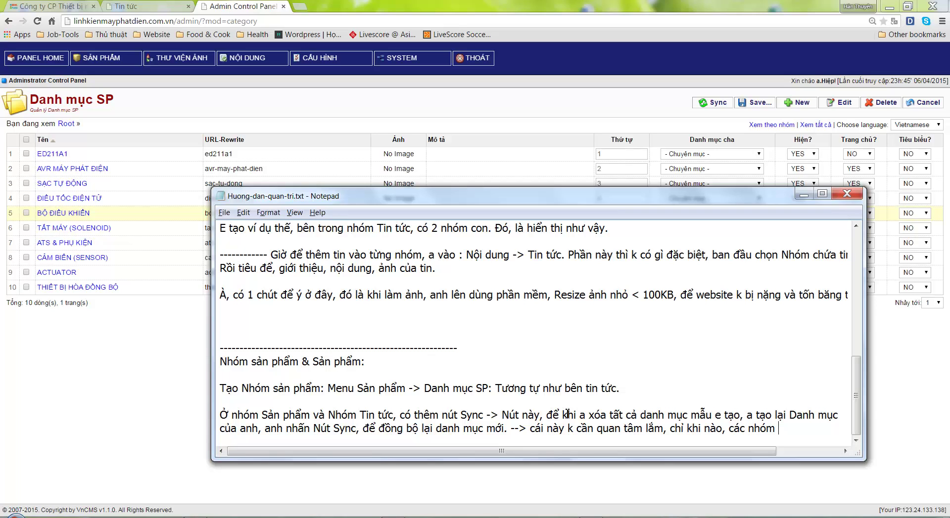
{"action": "type", "text": " cha, con "}
{"action": "type", "text": "lẫn"}
{"action": "type", "text": " lo"}
{"action": "type", "text": "n"}
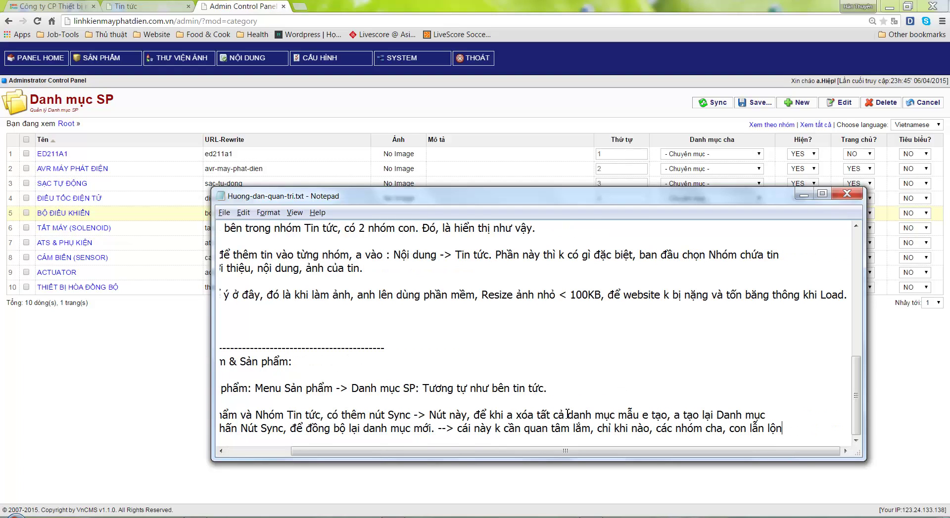
{"action": "type", "text": "j, a nhãn va"}
{"action": "type", "text": "o"}
{"action": "key", "text": "Return"}
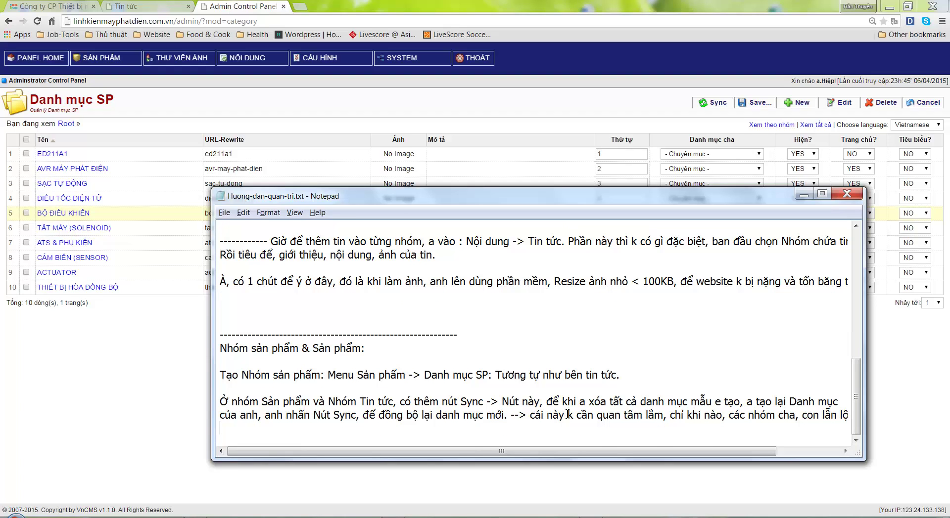
{"action": "type", "text": "Đề"}
{"action": "type", "text": "r cho"}
{"action": "type", "text": " có sự phânbie"}
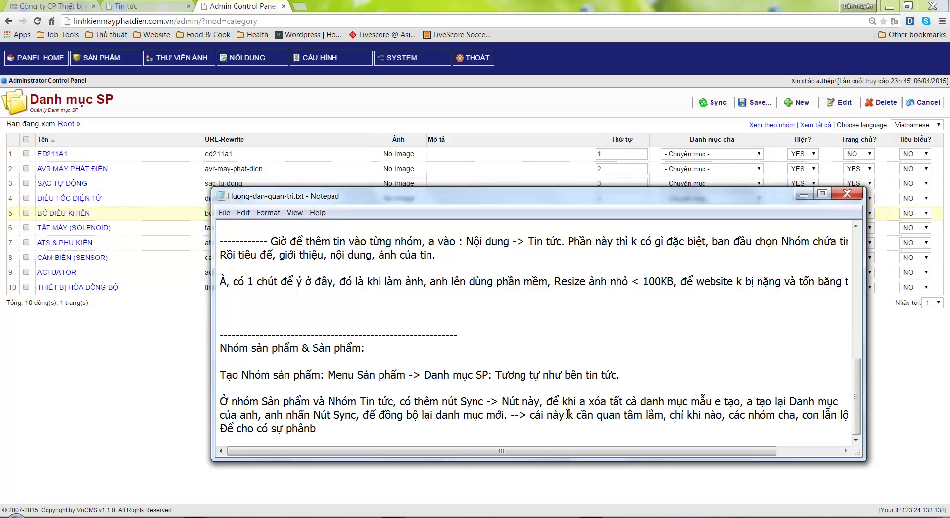
{"action": "key", "text": "BackSpace"}
{"action": "key", "text": "BackSpace"}
{"action": "key", "text": "BackSpace"}
{"action": "type", "text": "biệt trong đương"}
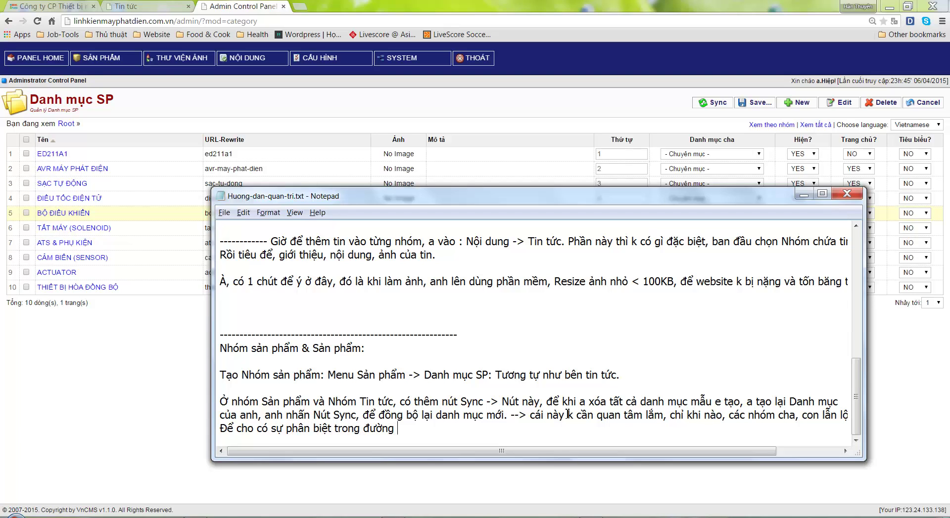
{"action": "type", "text": "f Linkthôi."}
{"action": "key", "text": "Return"}
{"action": "key", "text": "Return"}
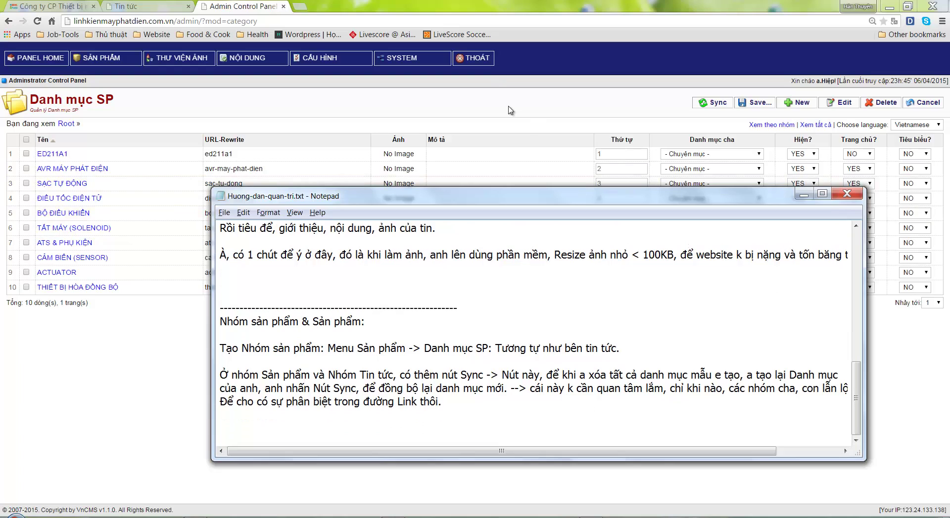
{"action": "type", "text": "Thêm sản phẩm"}
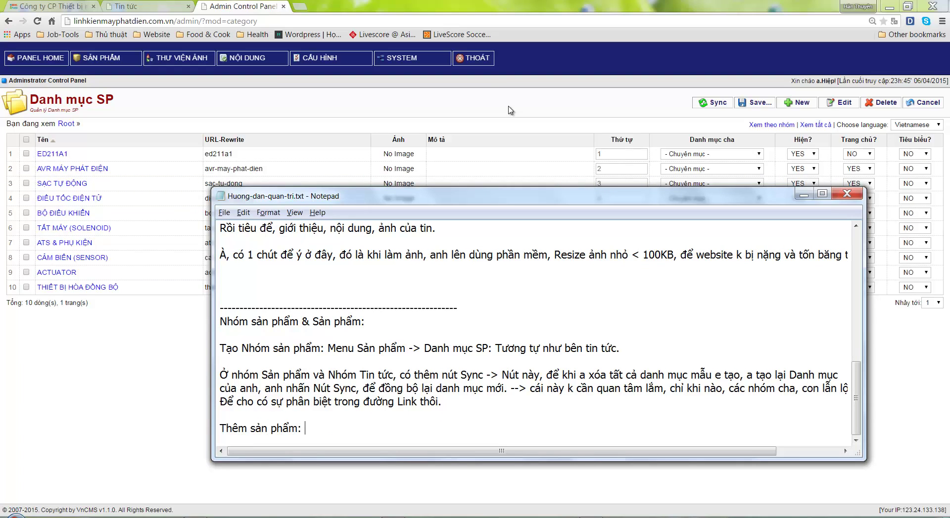
{"action": "type", "text": ":"}
Open the Thêm Sản phẩm form from the admin panel's product list
{"action": "key", "text": "Return"}
{"action": "key", "text": "Return"}
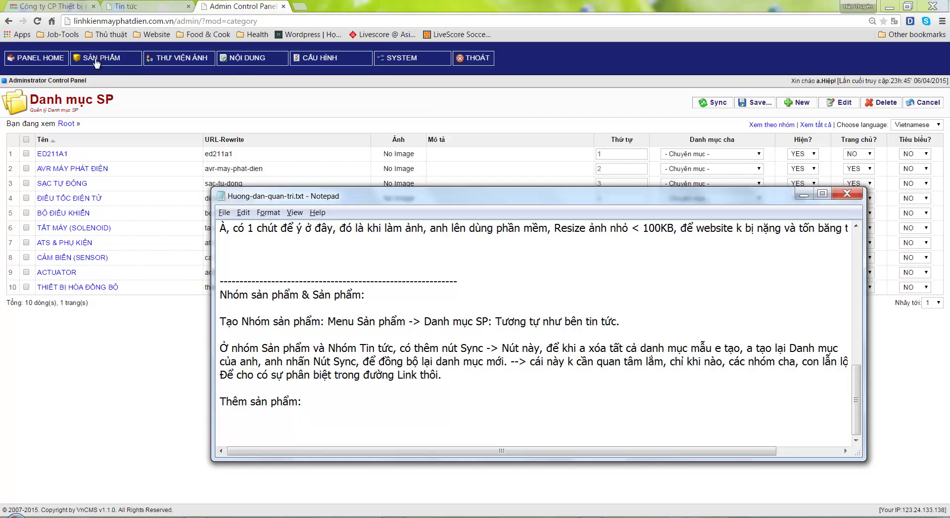
{"action": "left_click", "coordinate": [96, 63]}
{"action": "left_click", "coordinate": [111, 92]}
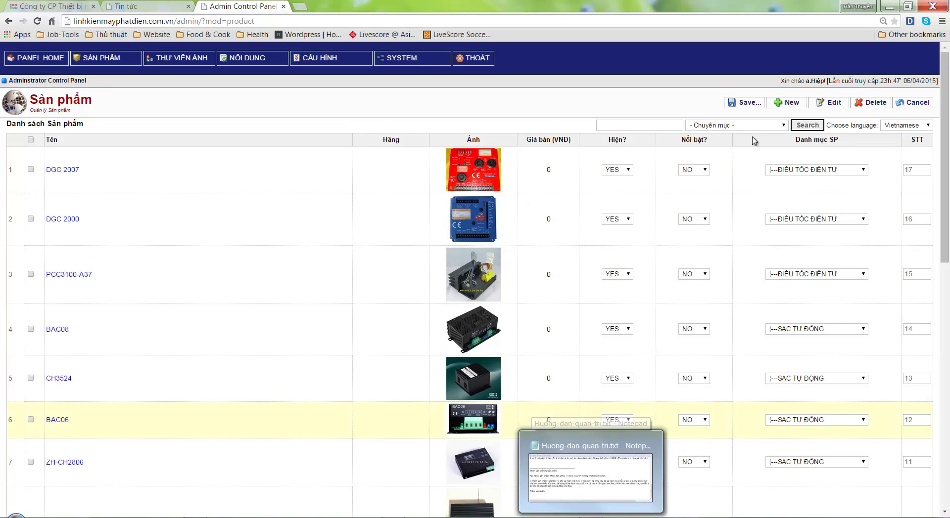
{"action": "left_click", "coordinate": [792, 103]}
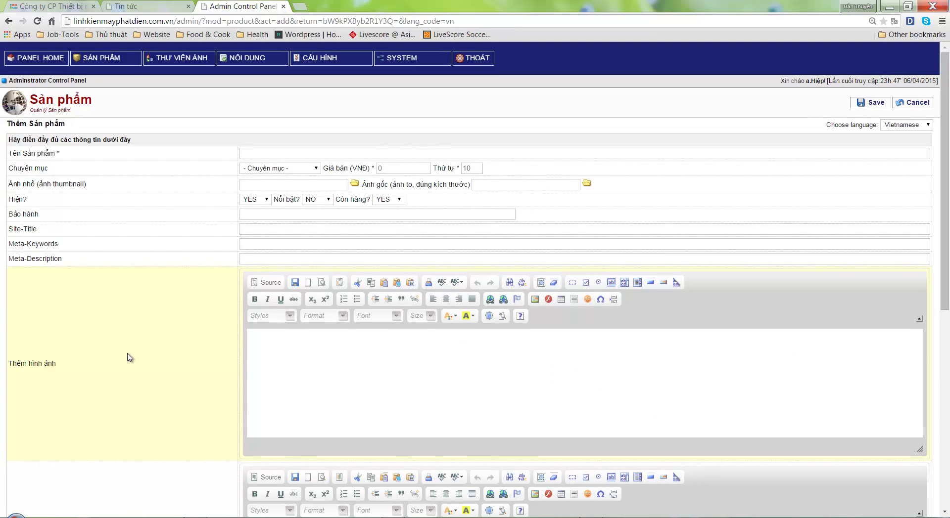
{"action": "scroll", "coordinate": [130, 357], "scroll_direction": "down", "scroll_amount": 7}
{"action": "scroll", "coordinate": [129, 357], "scroll_direction": "up", "scroll_amount": 7}
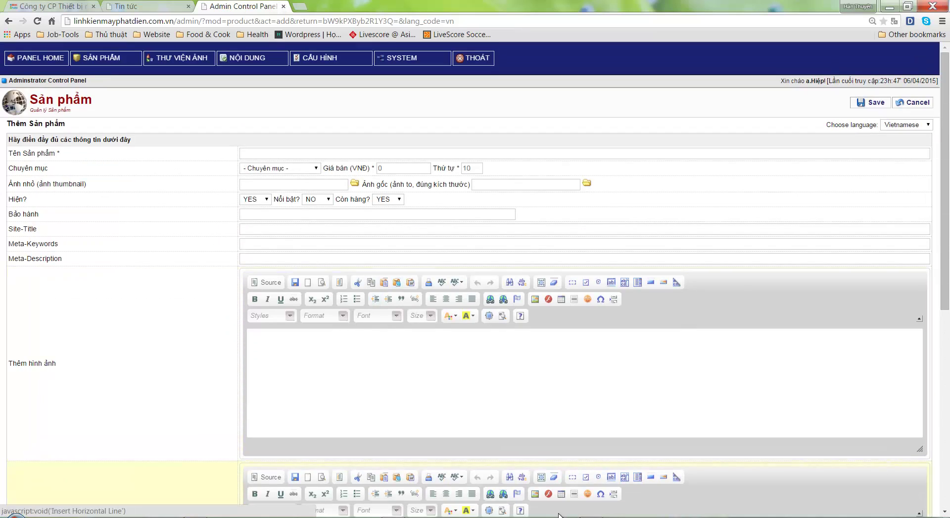
Write 'Menu Sản phẩm -> Sản phẩm. Ở đây, các thông tin, có 1 vài chú ý:' after Thêm sản phẩm
{"action": "key", "text": "alt+Tab"}
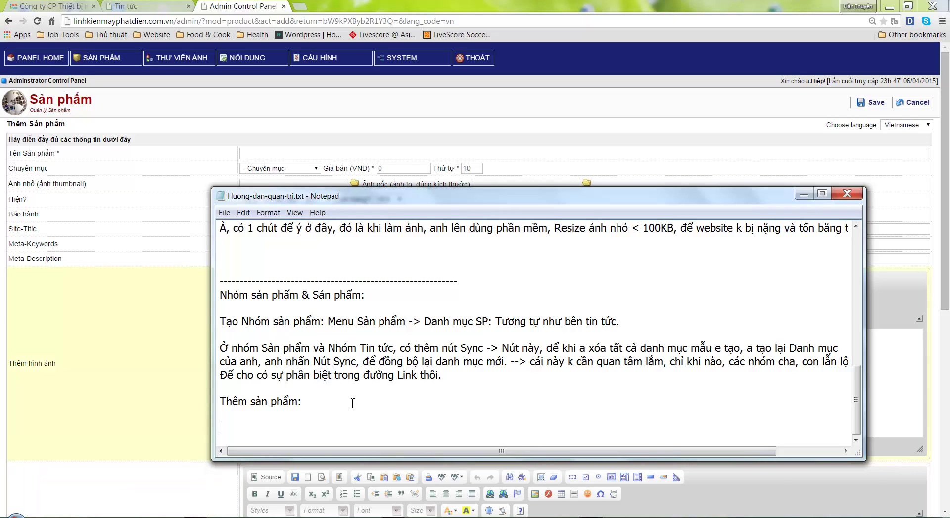
{"action": "key", "text": "BackSpace"}
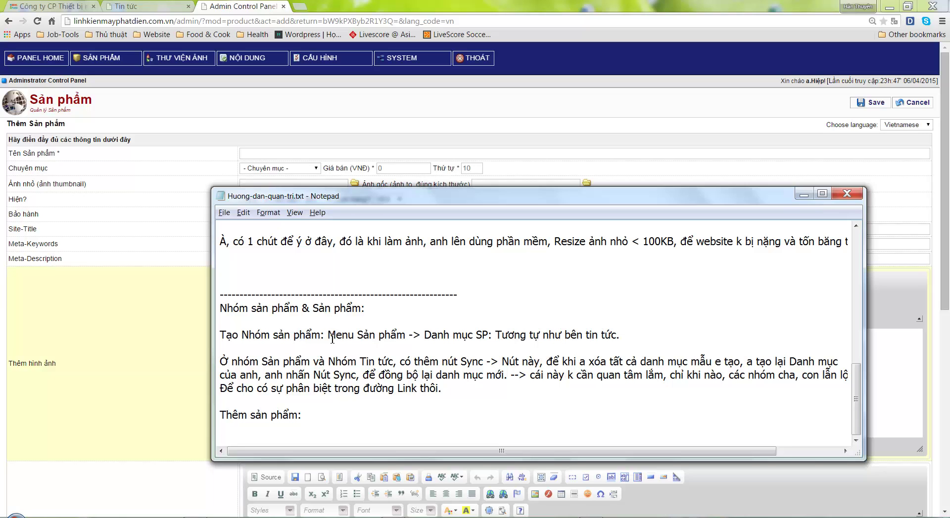
{"action": "left_click_drag", "start_coordinate": [332, 339], "coordinate": [489, 337]}
{"action": "key", "text": "ctrl+c"}
{"action": "left_click", "coordinate": [335, 419]}
{"action": "key", "text": "ctrl+v"}
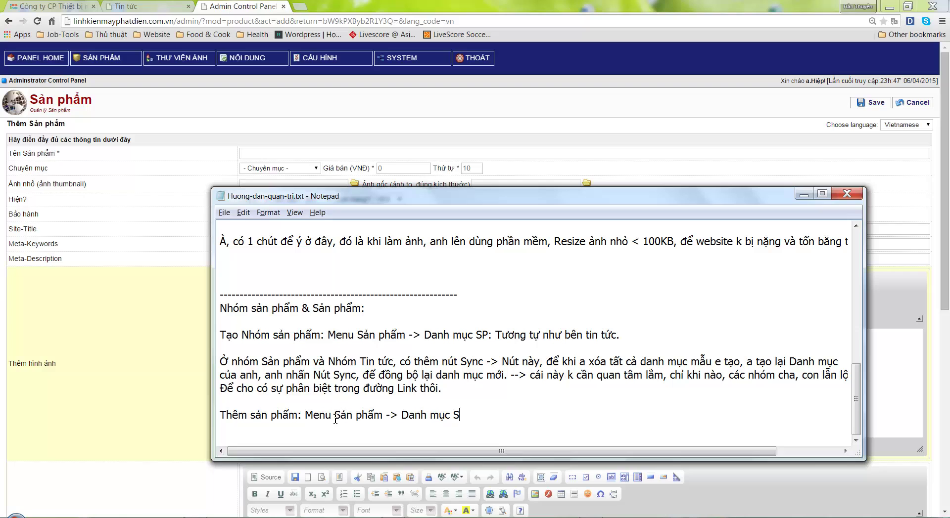
{"action": "key", "text": "BackSpace"}
{"action": "key", "text": "BackSpace"}
{"action": "key", "text": "BackSpace"}
{"action": "key", "text": "BackSpace"}
{"action": "key", "text": "BackSpace"}
{"action": "key", "text": "BackSpace"}
{"action": "key", "text": "BackSpace"}
{"action": "key", "text": "BackSpace"}
{"action": "key", "text": "BackSpace"}
{"action": "key", "text": "BackSpace"}
{"action": "type", "text": "zdsnt"}
{"action": "key", "text": "BackSpace"}
{"action": "key", "text": "BackSpace"}
{"action": "key", "text": "BackSpace"}
{"action": "key", "text": "BackSpace"}
{"action": "key", "text": "BackSpace"}
{"action": "type", "text": "Sản phẩm"}
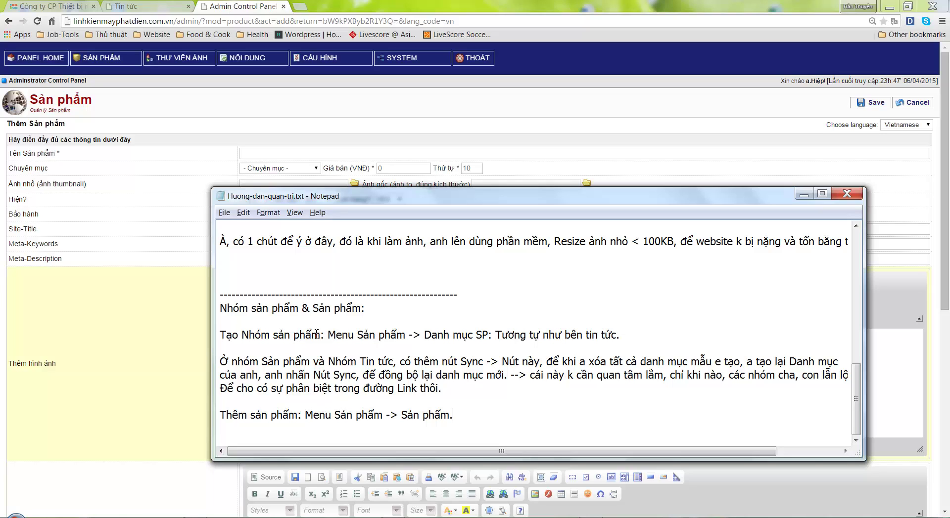
{"action": "type", "text": ". Ở đây, cac thông tin"}
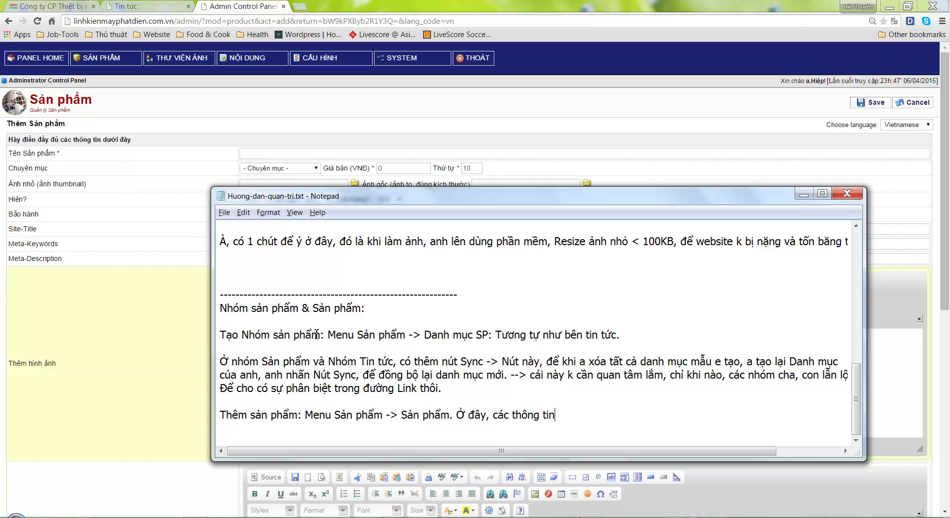
{"action": "type", "text": ", có 1 vài chú ý:"}
{"action": "key", "text": "Return"}
{"action": "key", "text": "Return"}
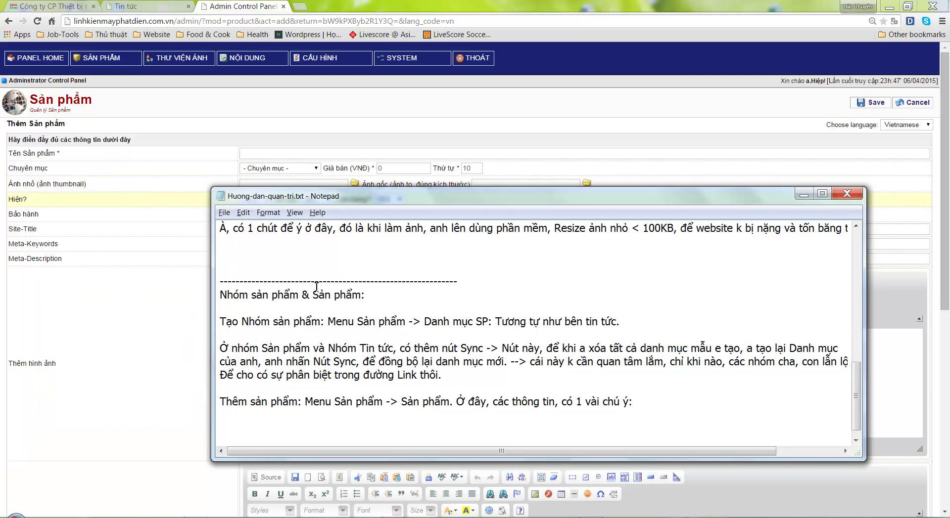
{"action": "left_click", "coordinate": [222, 117]}
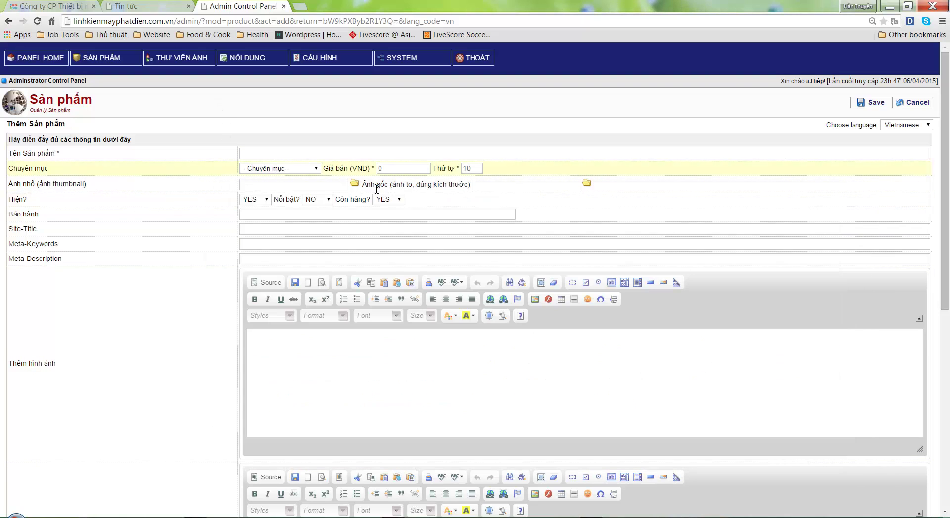
Check the homepage's AVR product grid and add the guide bullet 'Ảnh < 100KB'
{"action": "left_click", "coordinate": [149, 6]}
{"action": "scroll", "coordinate": [182, 213], "scroll_direction": "up", "scroll_amount": 3}
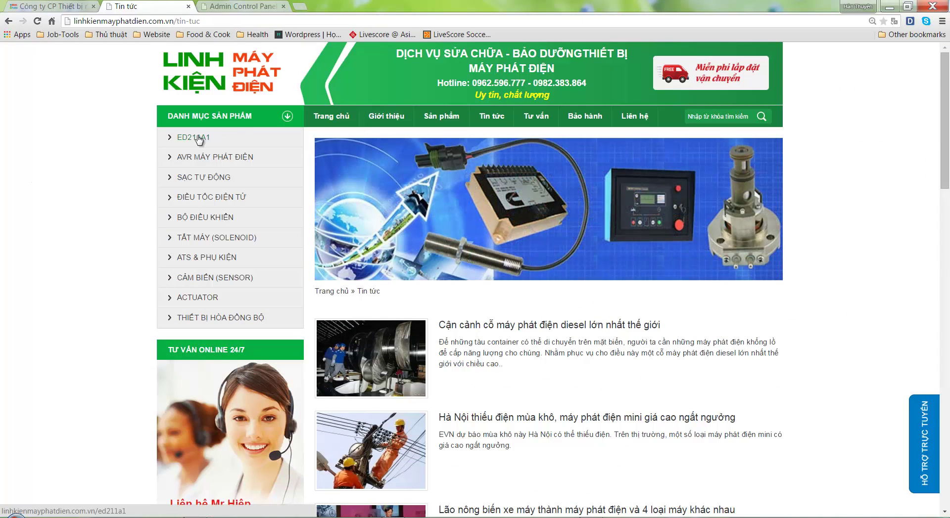
{"action": "left_click", "coordinate": [200, 75]}
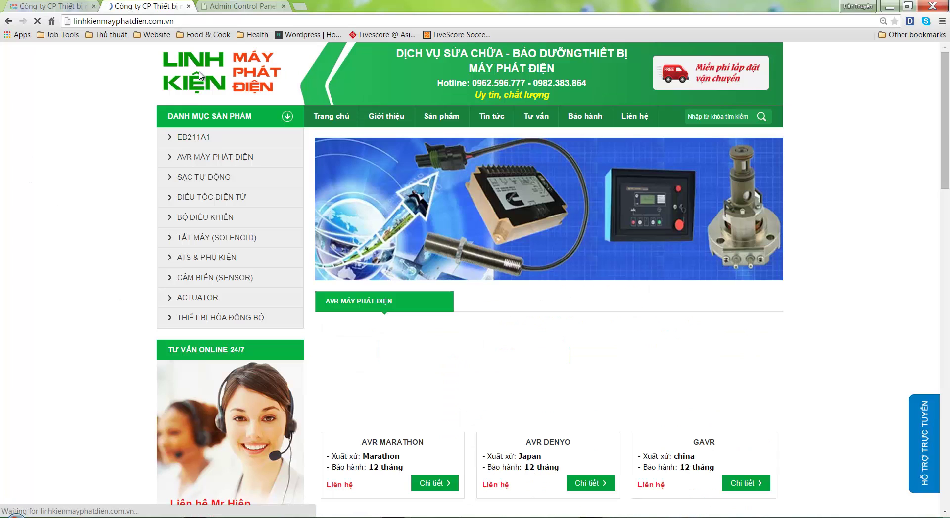
{"action": "scroll", "coordinate": [850, 292], "scroll_direction": "down", "scroll_amount": 2}
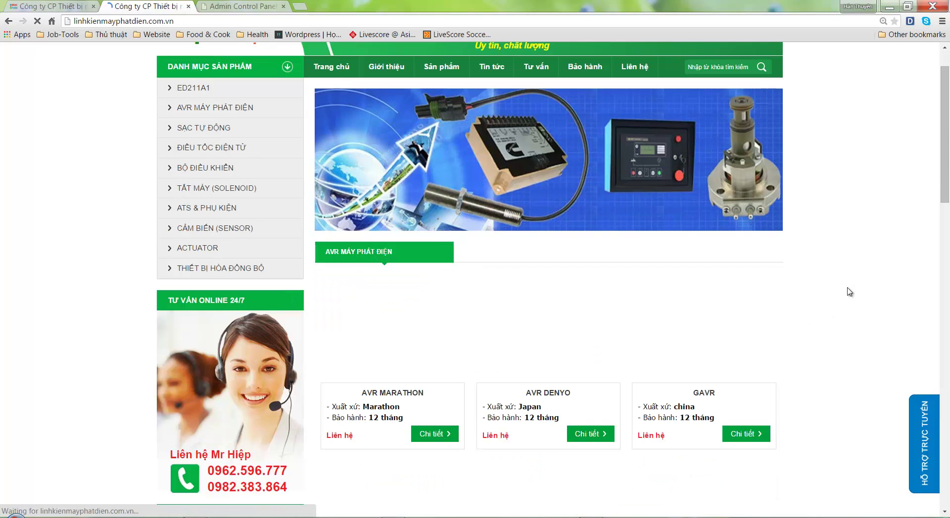
{"action": "scroll", "coordinate": [849, 292], "scroll_direction": "down", "scroll_amount": 1}
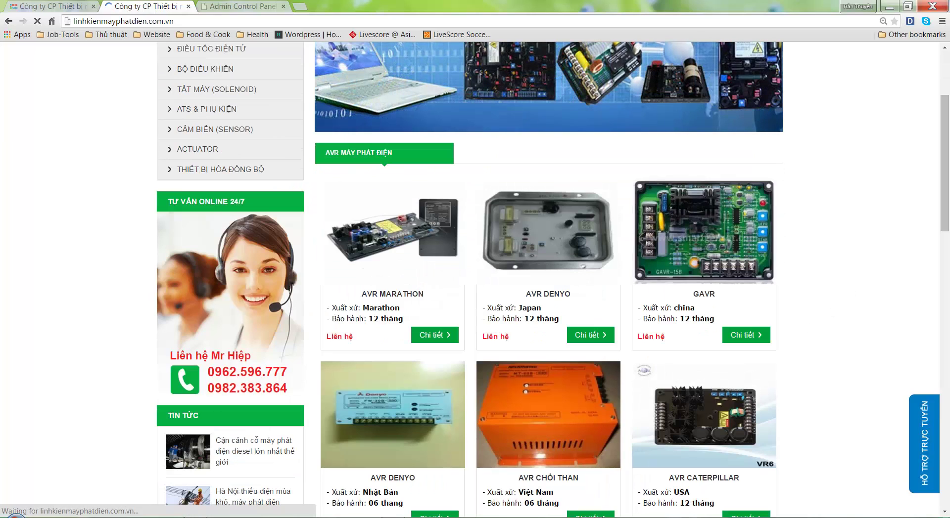
{"action": "key", "text": "alt+Tab"}
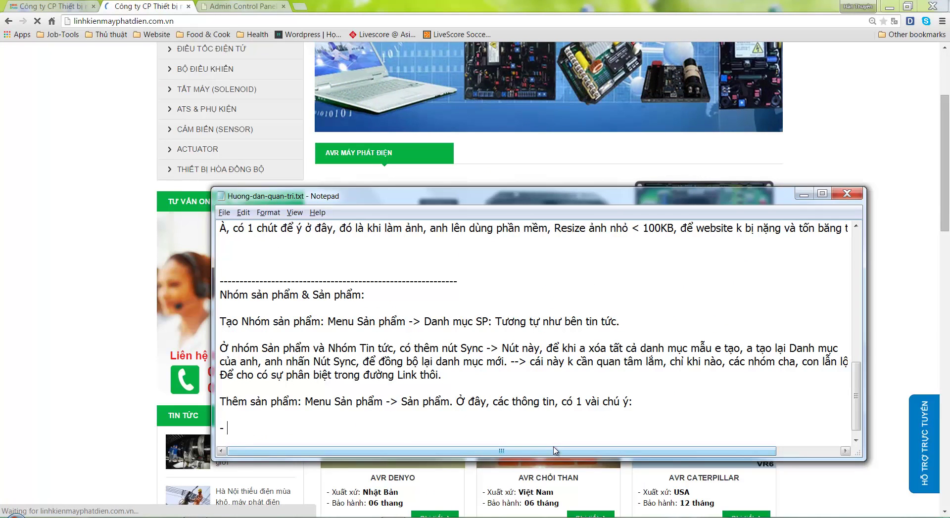
{"action": "type", "text": "Ảnh < 100KB"}
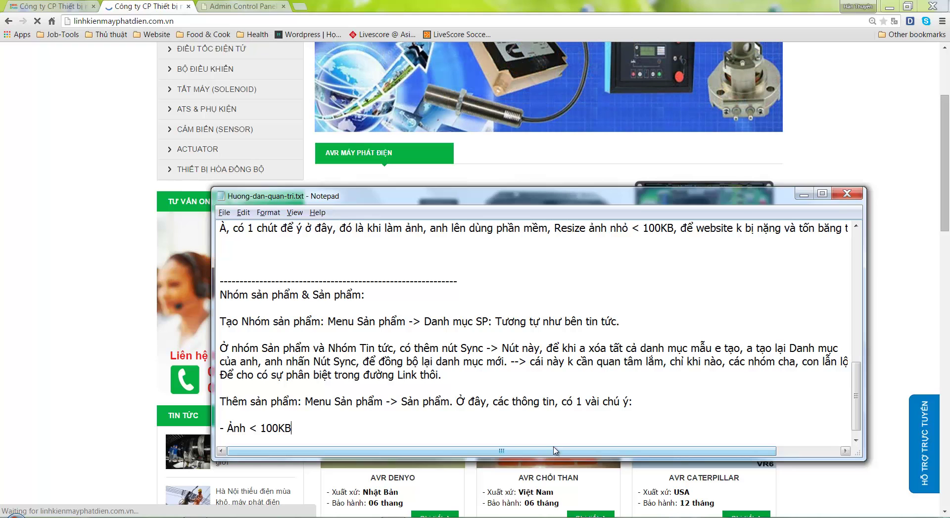
{"action": "key", "text": "Return"}
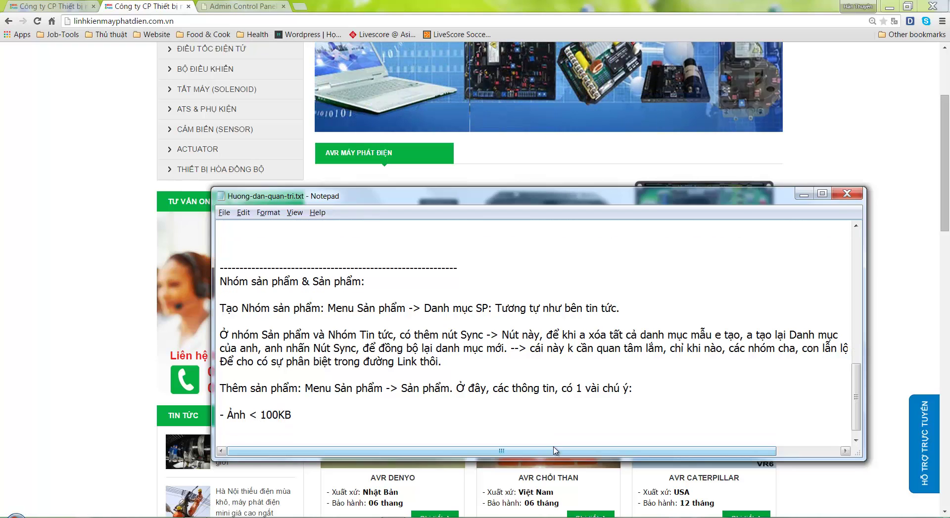
Inspect AVR MARATHON's origin and warranty lines, then start the 'Phần Mô tả & Khuyến mãi' bullet
{"action": "key", "text": "alt+Tab"}
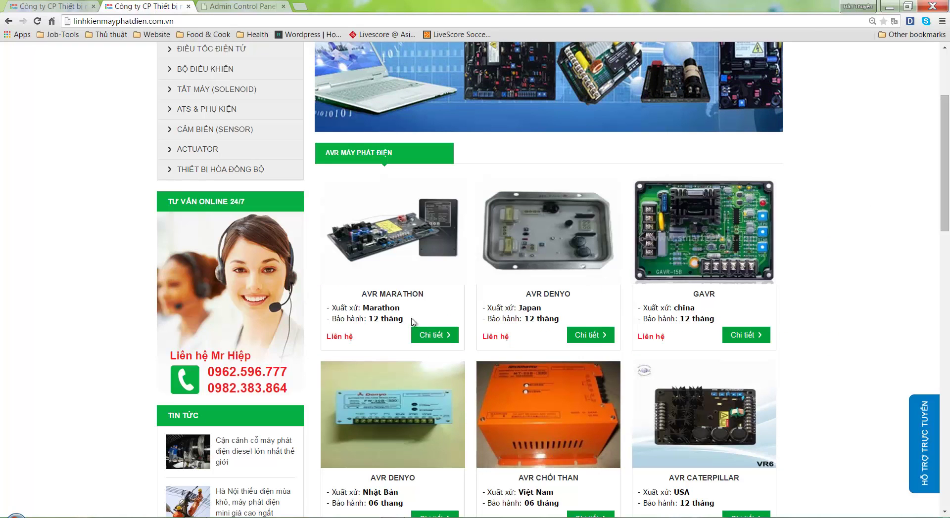
{"action": "left_click_drag", "start_coordinate": [404, 319], "coordinate": [336, 308]}
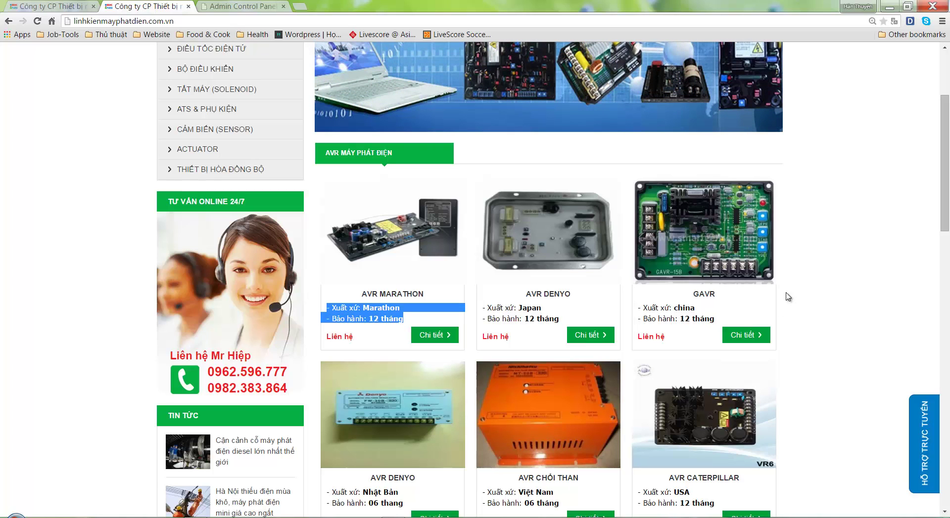
{"action": "left_click", "coordinate": [819, 285]}
{"action": "key", "text": "alt+Tab"}
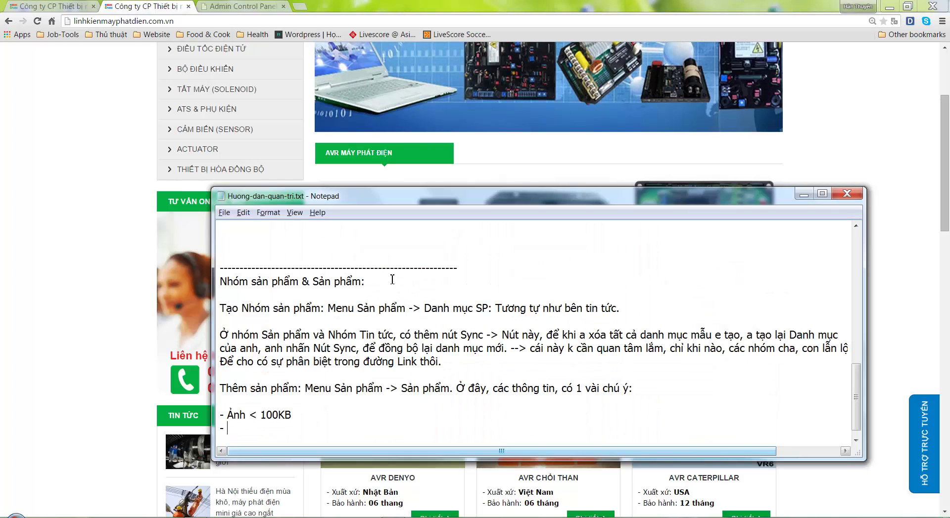
{"action": "left_click_drag", "start_coordinate": [351, 294], "coordinate": [441, 293]}
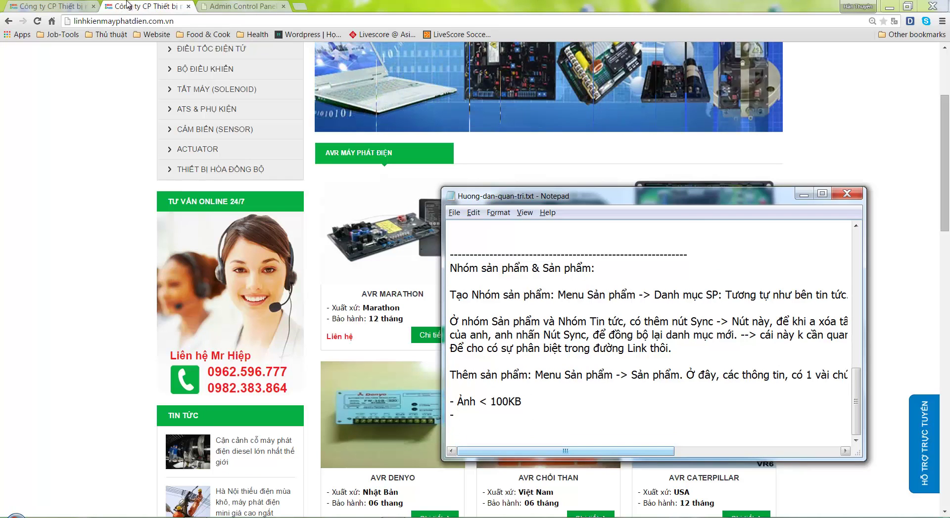
{"action": "left_click", "coordinate": [240, 6]}
{"action": "scroll", "coordinate": [69, 377], "scroll_direction": "down", "scroll_amount": 3}
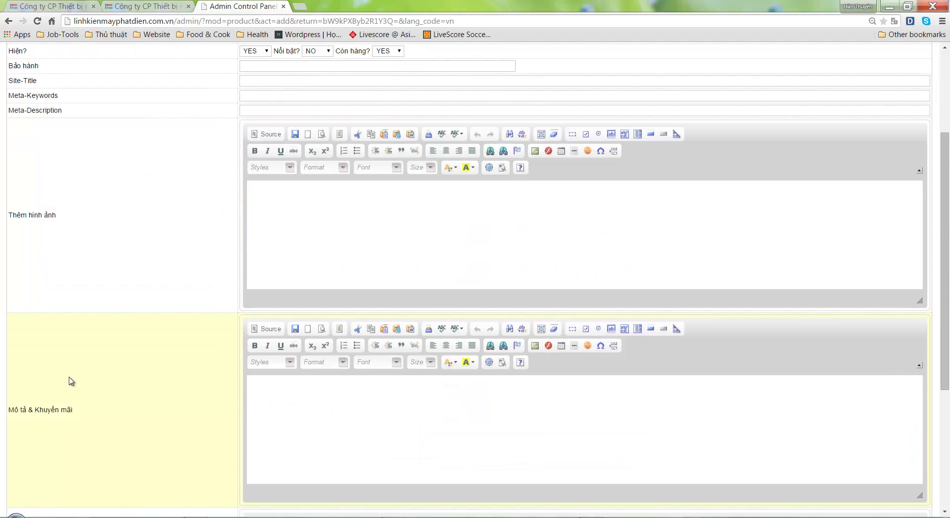
{"action": "key", "text": "alt+Tab"}
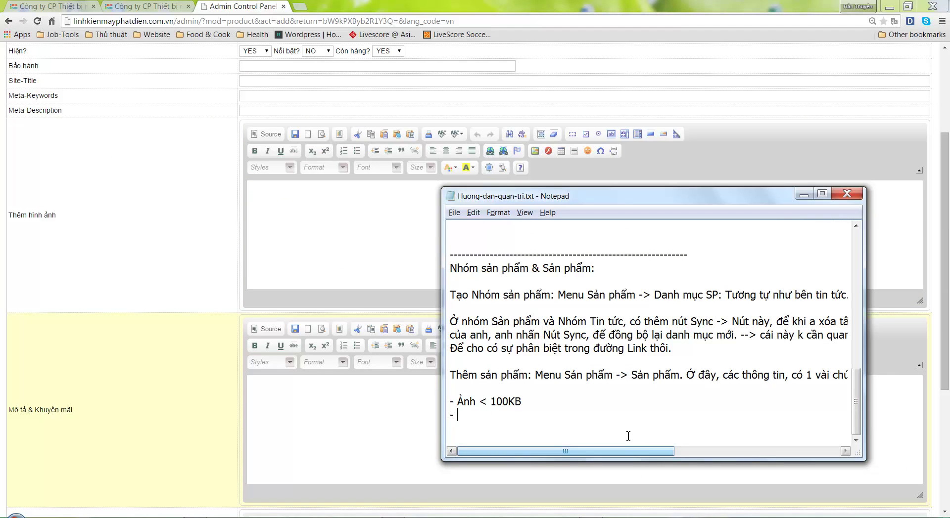
{"action": "type", "text": "Phần "}
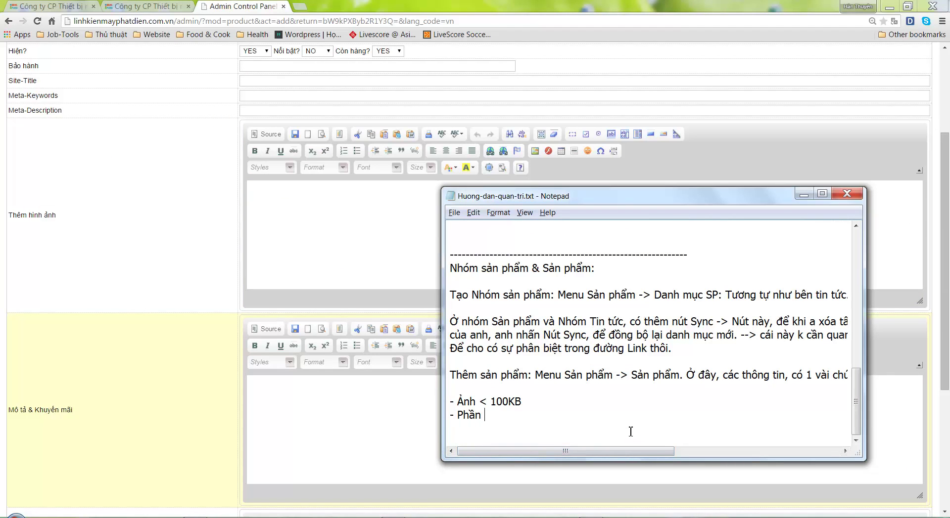
{"action": "type", "text": "Mo"}
{"action": "type", "text": " tả & Khuyến"}
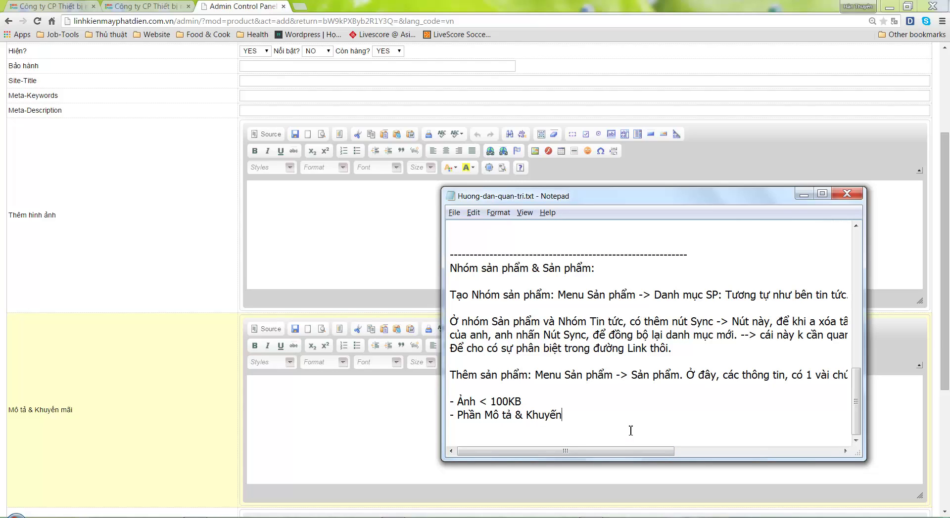
{"action": "type", "text": " mãi: Đươcj hiên"}
{"action": "type", "text": " ra cu"}
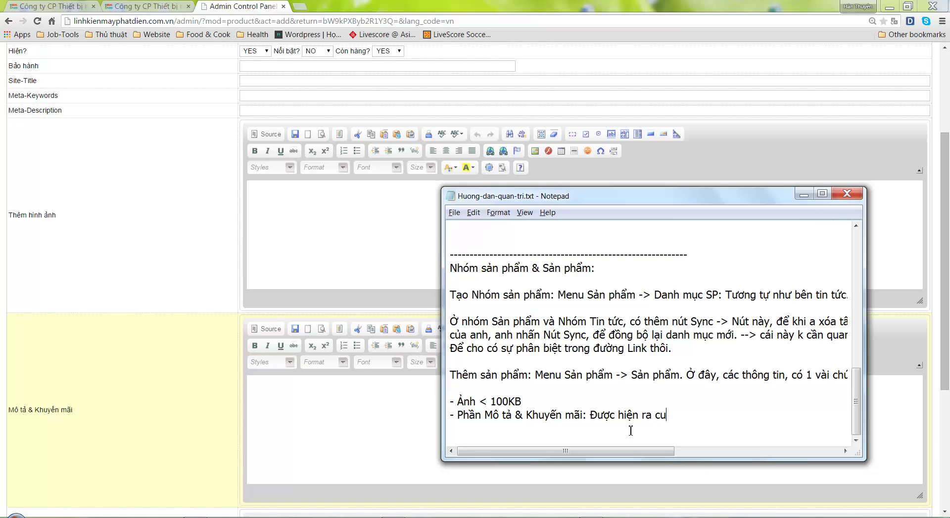
{"action": "type", "text": "ng tin."}
Note that Mô tả & Khuyến mãi is the Xuất xứ/bảo hành demo area, kept brief for display
{"action": "left_click", "coordinate": [163, 6]}
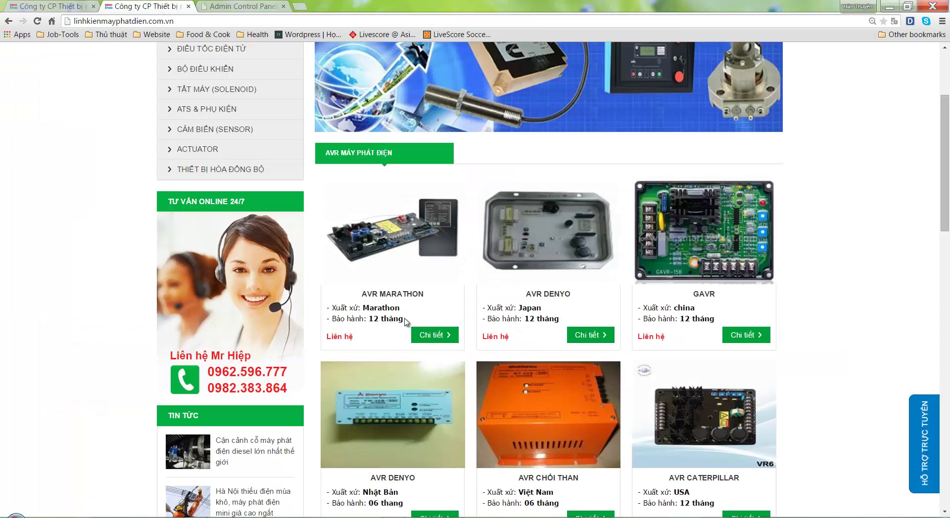
{"action": "double_click", "coordinate": [388, 307]}
{"action": "triple_click", "coordinate": [389, 308]}
{"action": "left_click_drag", "start_coordinate": [331, 308], "coordinate": [406, 324]}
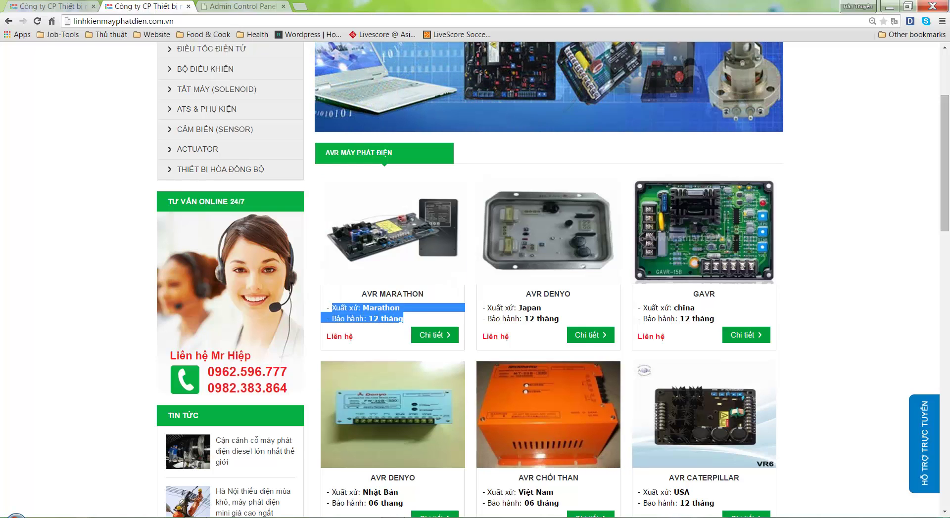
{"action": "key", "text": "alt+Tab"}
{"action": "type", "text": "C"}
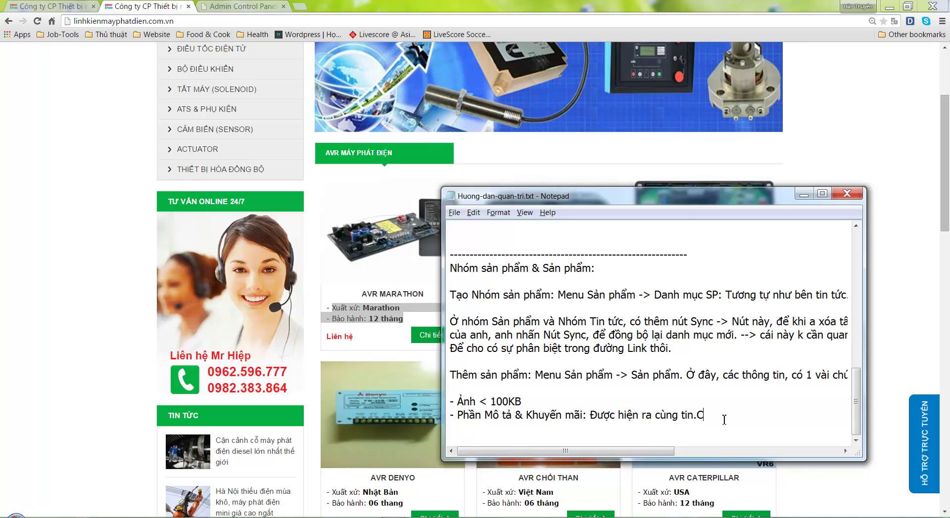
{"action": "type", "text": "hính là pha"}
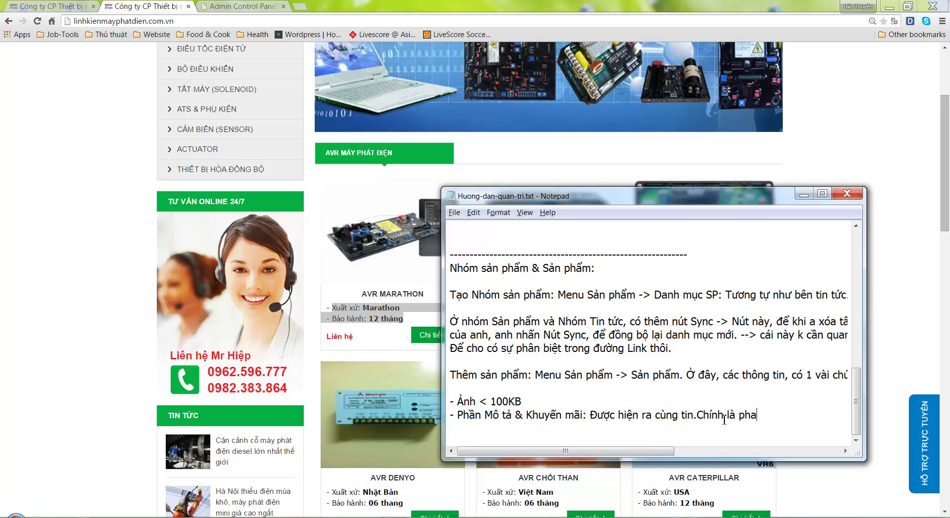
{"action": "type", "text": "n Xua"}
{"action": "type", "text": "t x"}
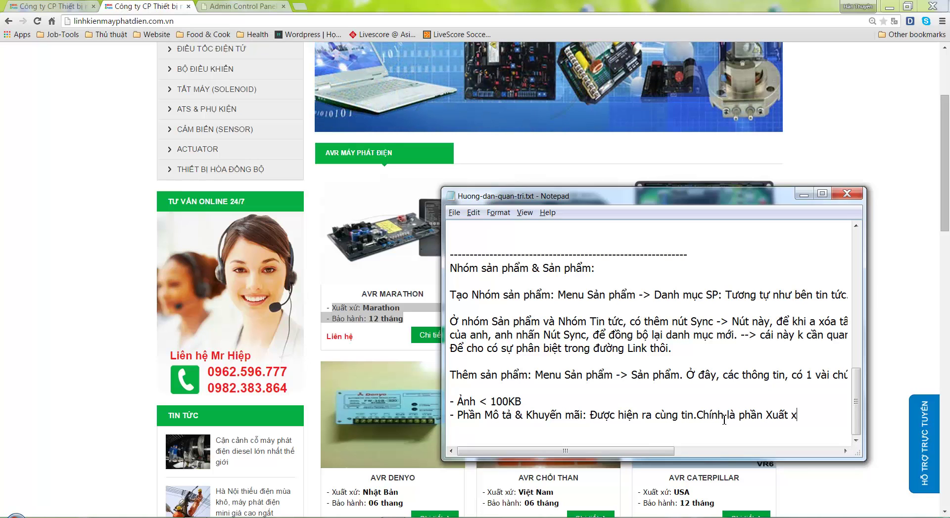
{"action": "type", "text": "ứ, bảo"}
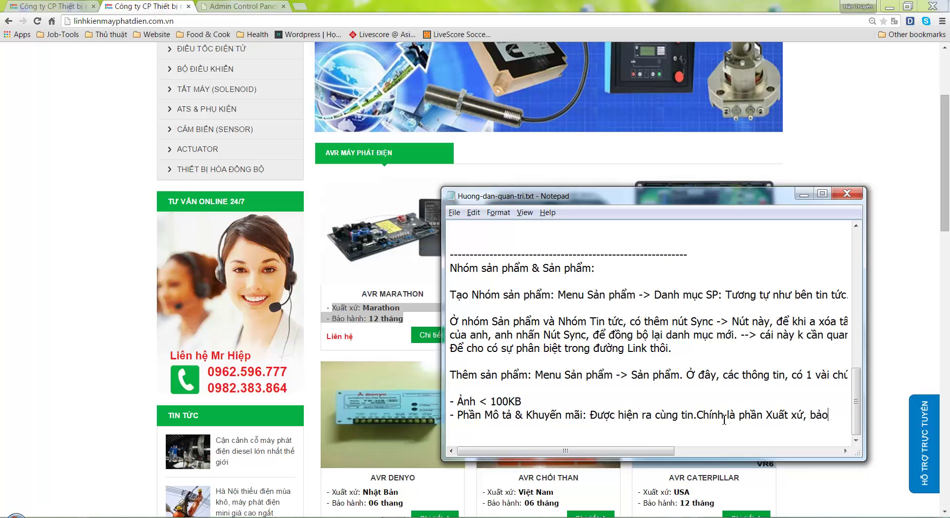
{"action": "type", "text": " hành e đang Dem"}
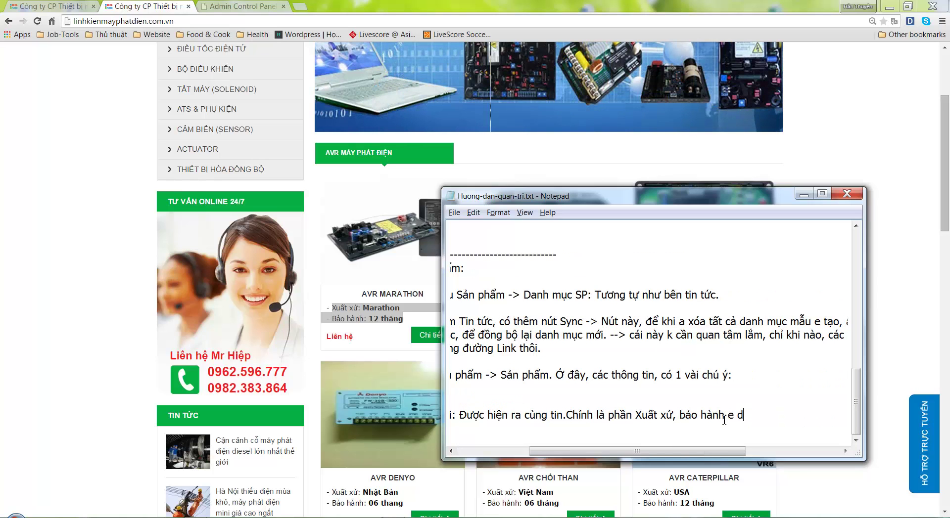
{"action": "type", "text": "o."}
{"action": "key", "text": "Return"}
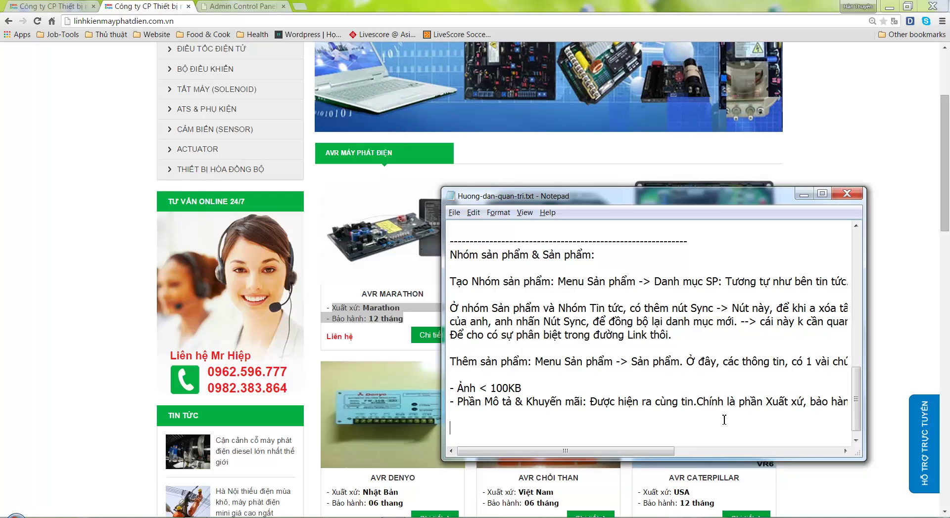
{"action": "type", "text": "Vif vay"}
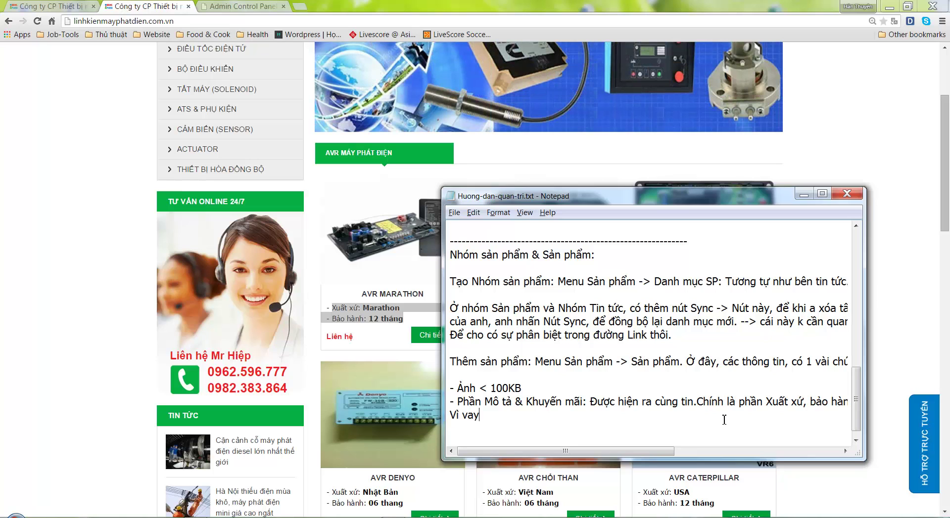
{"action": "type", "text": "aj, a"}
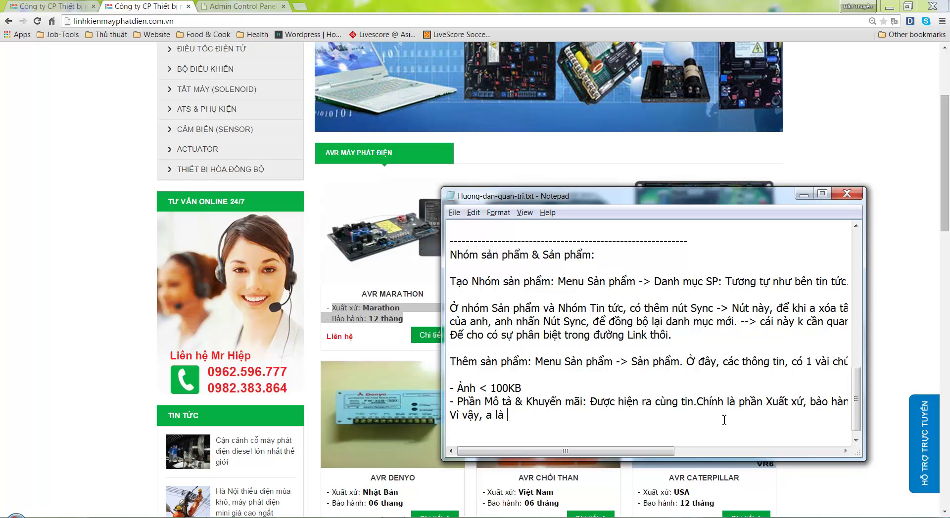
{"action": "type", "text": " laf gonj phaanf nayf, dde"}
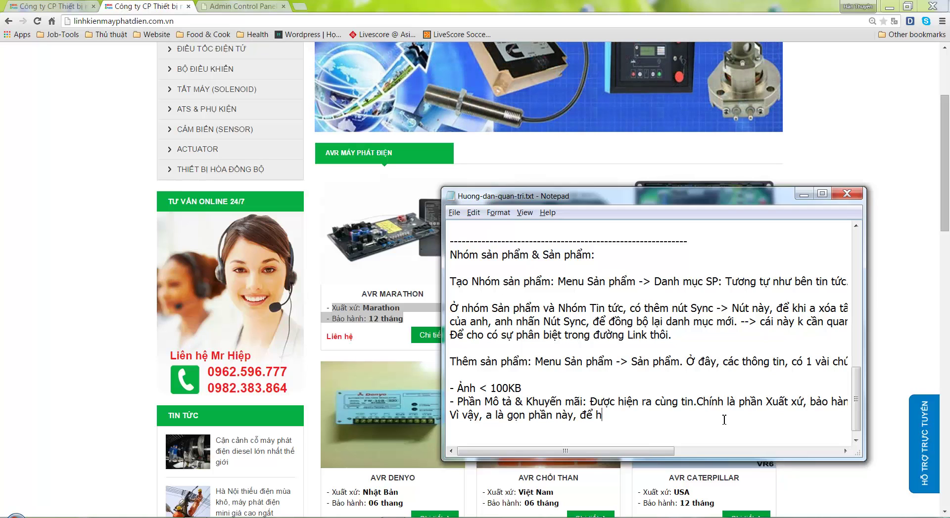
{"action": "type", "text": "r hieenr thij ra cho dd"}
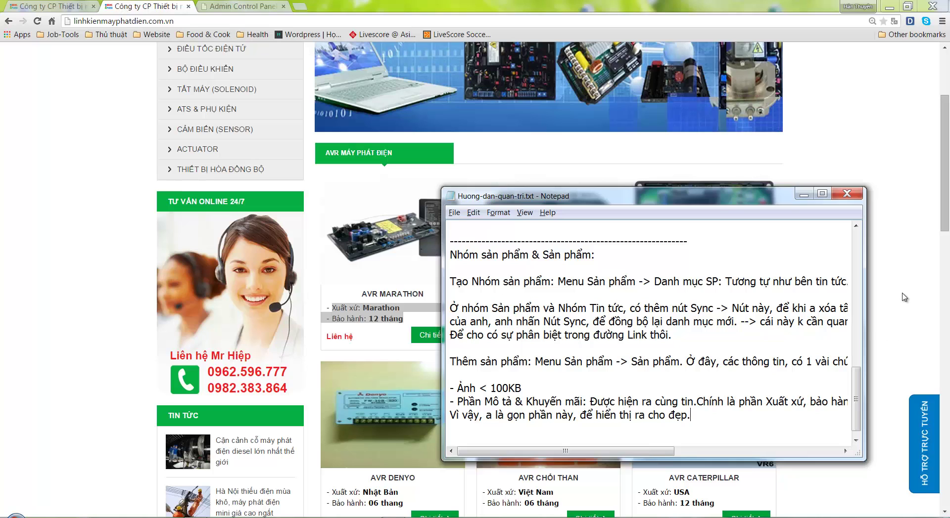
Highlight origin and warranty lines on the AVR MARATHON, DENYO, GAVR and CHỔI THAN cards
{"action": "left_click", "coordinate": [885, 336]}
{"action": "left_click_drag", "start_coordinate": [349, 307], "coordinate": [393, 318]}
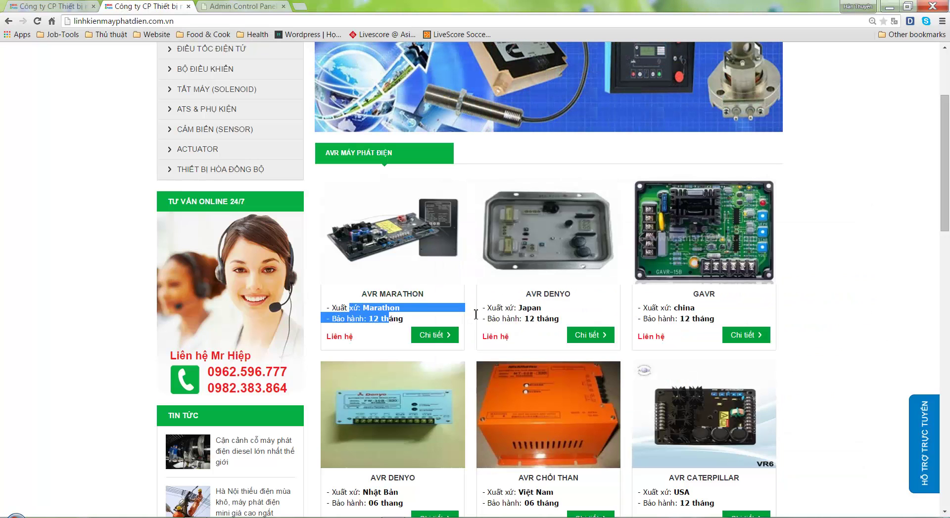
{"action": "left_click_drag", "start_coordinate": [505, 308], "coordinate": [534, 319]}
{"action": "left_click_drag", "start_coordinate": [660, 308], "coordinate": [691, 326]}
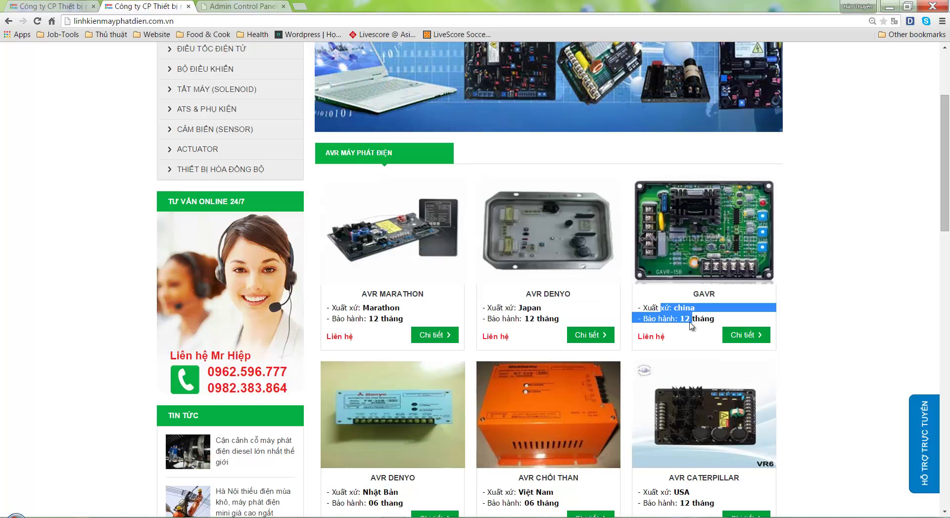
{"action": "scroll", "coordinate": [405, 480], "scroll_direction": "down", "scroll_amount": 2}
{"action": "left_click_drag", "start_coordinate": [399, 404], "coordinate": [372, 396]}
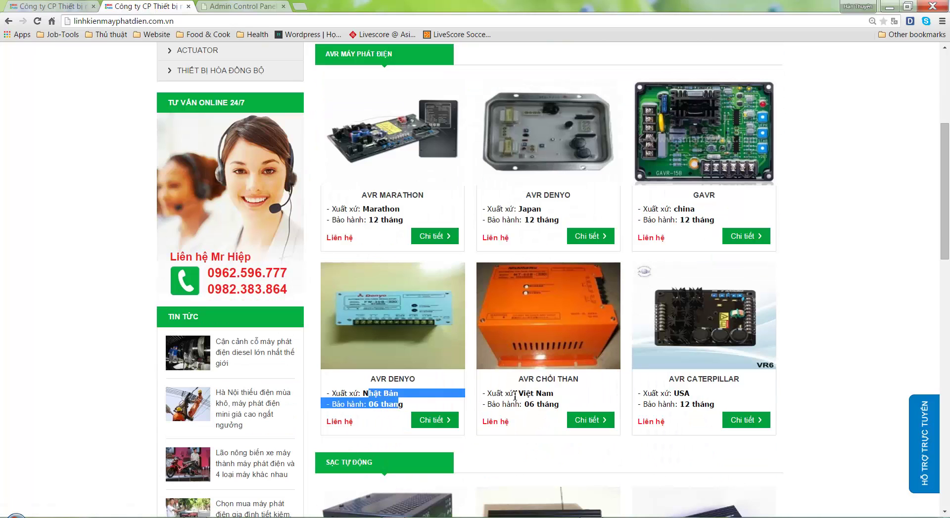
{"action": "left_click_drag", "start_coordinate": [514, 396], "coordinate": [677, 408]}
{"action": "left_click", "coordinate": [863, 346]}
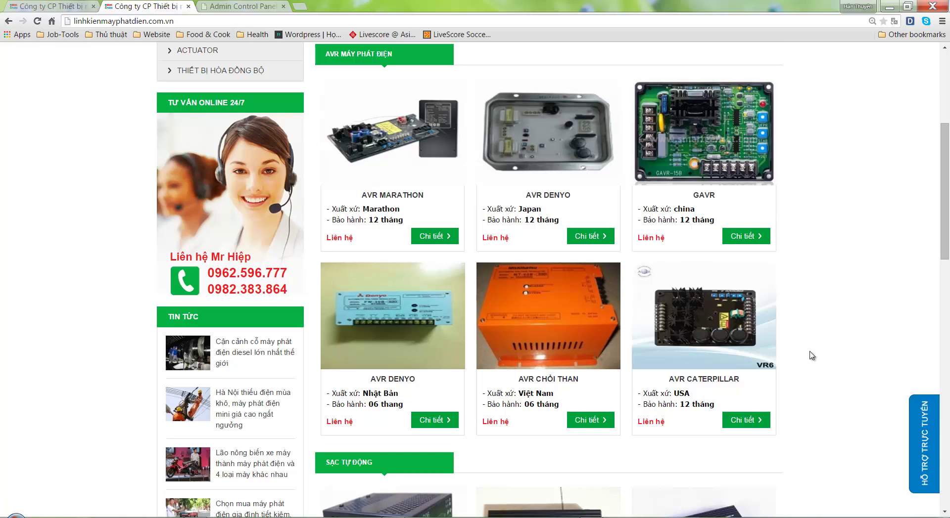
{"action": "scroll", "coordinate": [631, 394], "scroll_direction": "up", "scroll_amount": 5}
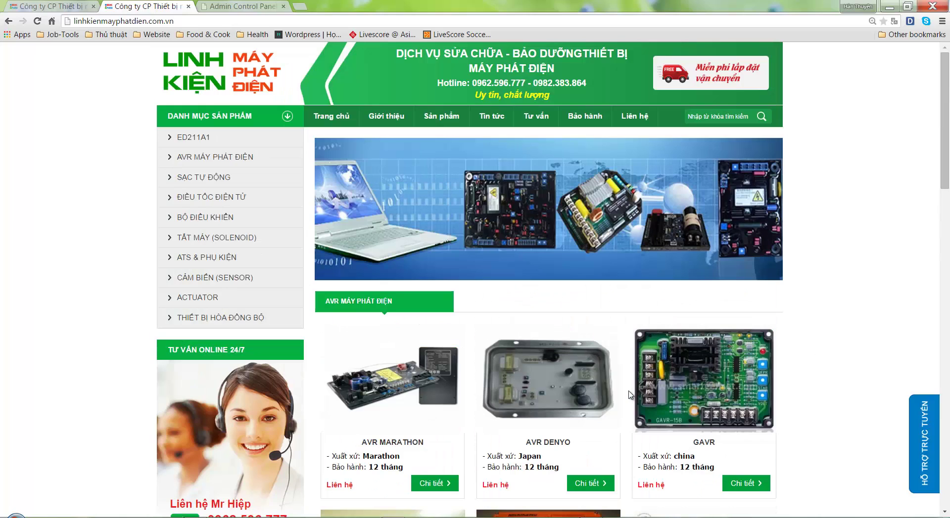
{"action": "scroll", "coordinate": [620, 394], "scroll_direction": "down", "scroll_amount": 3}
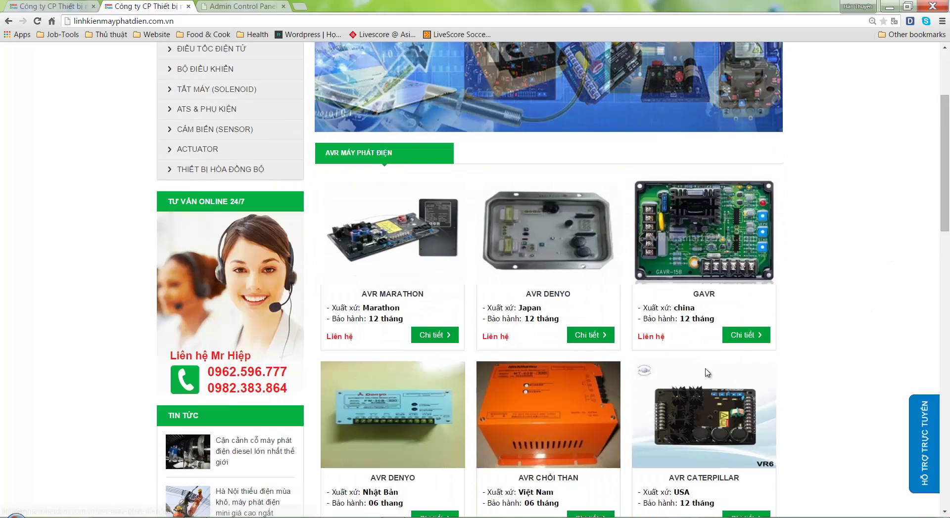
Note that Giá bán = 0 shows 'Liên hệ', checking AVR MARATHON's Liên hệ price label
{"action": "left_click", "coordinate": [242, 5]}
{"action": "scroll", "coordinate": [166, 305], "scroll_direction": "up", "scroll_amount": 3}
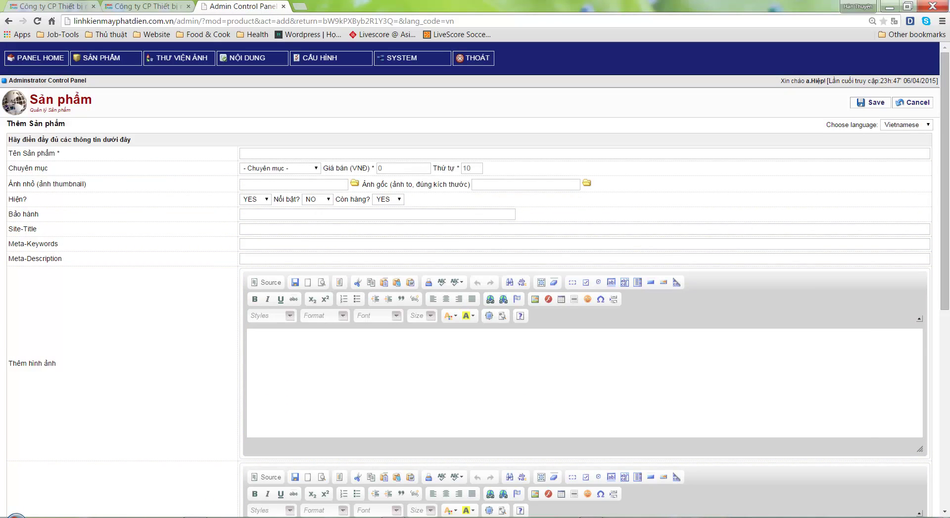
{"action": "key", "text": "alt+Tab"}
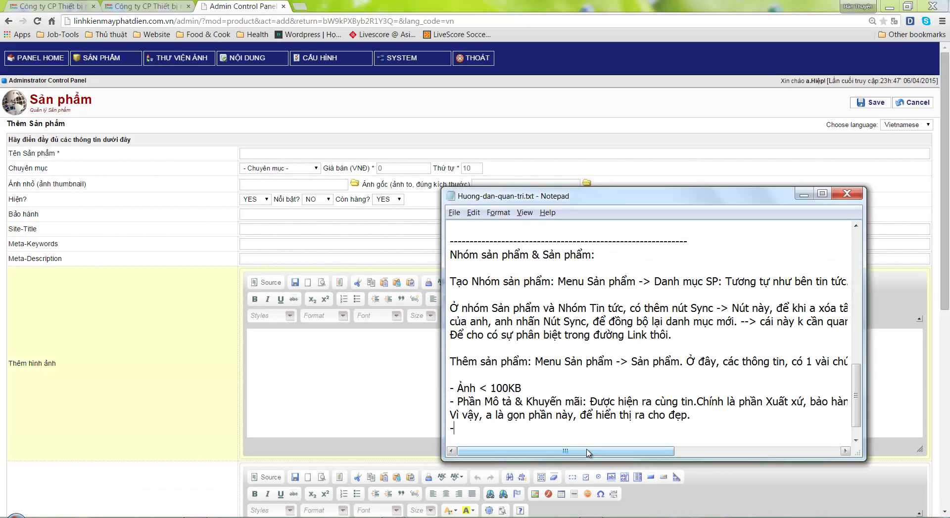
{"action": "type", "text": "Giá ba"}
{"action": "type", "text": "n = 0, seẽ hiển thị "}
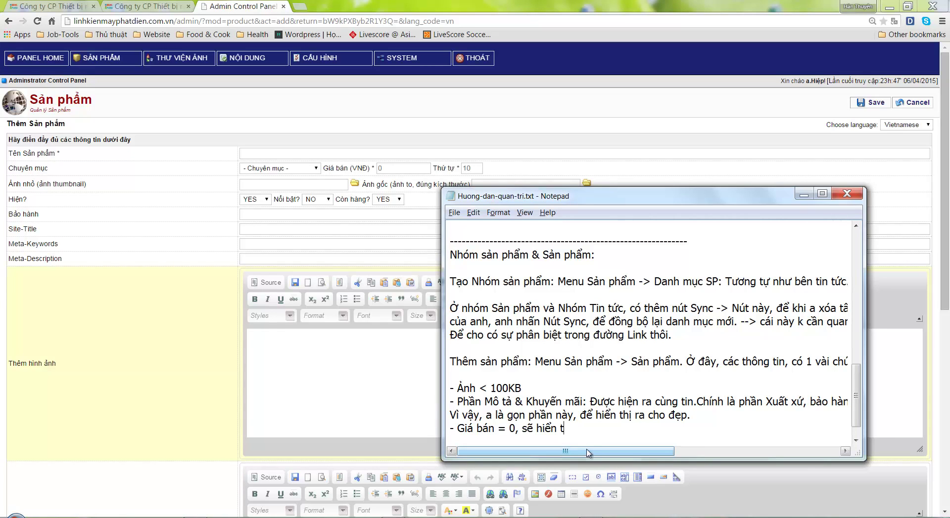
{"action": "type", "text": "ra chư Liên he"}
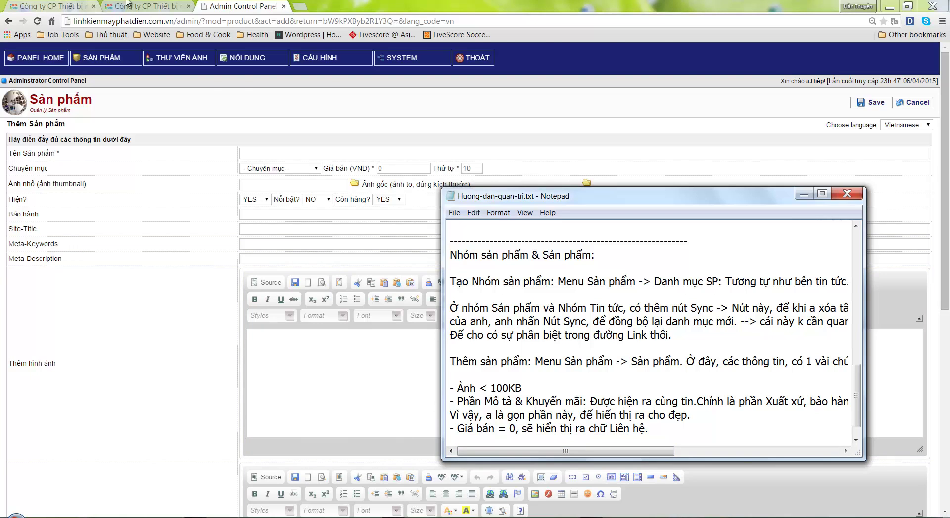
{"action": "left_click", "coordinate": [143, 6]}
{"action": "left_click_drag", "start_coordinate": [355, 338], "coordinate": [331, 336]}
{"action": "key", "text": "ctrl+Tab"}
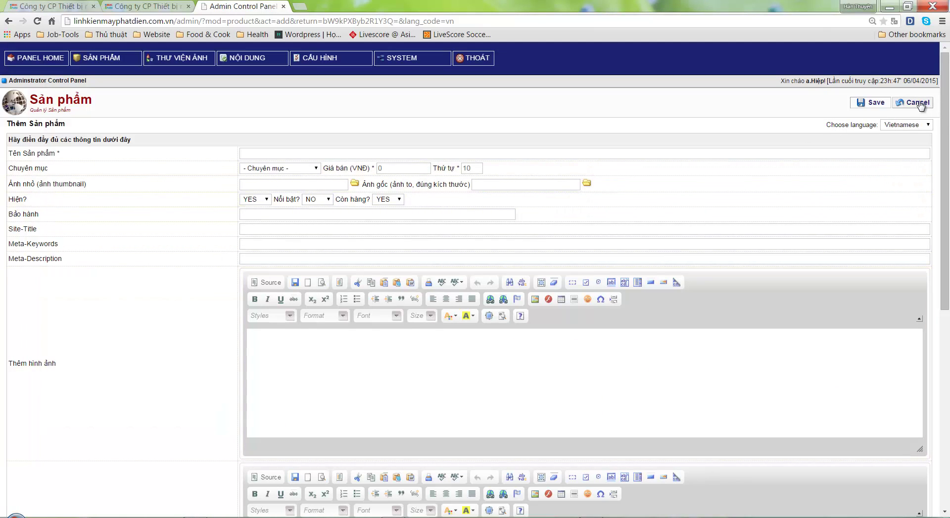
Open the AVR MARATHON product page and start a 'Thông tin chi tiết' guide bullet
{"action": "left_click", "coordinate": [131, 6]}
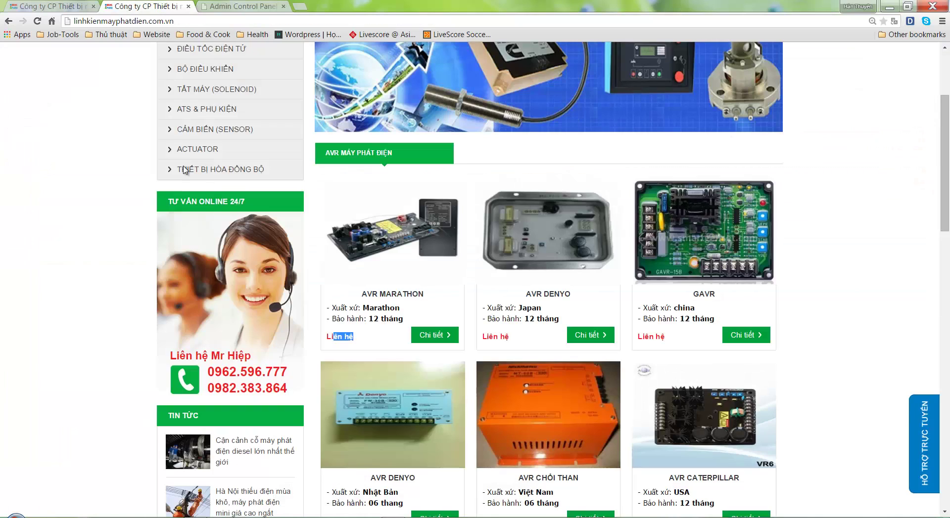
{"action": "left_click", "coordinate": [380, 236]}
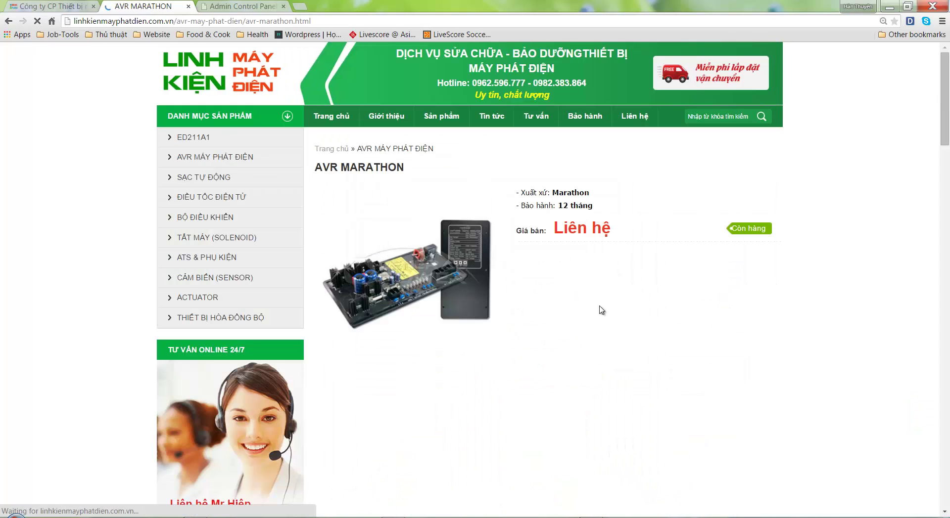
{"action": "scroll", "coordinate": [628, 337], "scroll_direction": "down", "scroll_amount": 1}
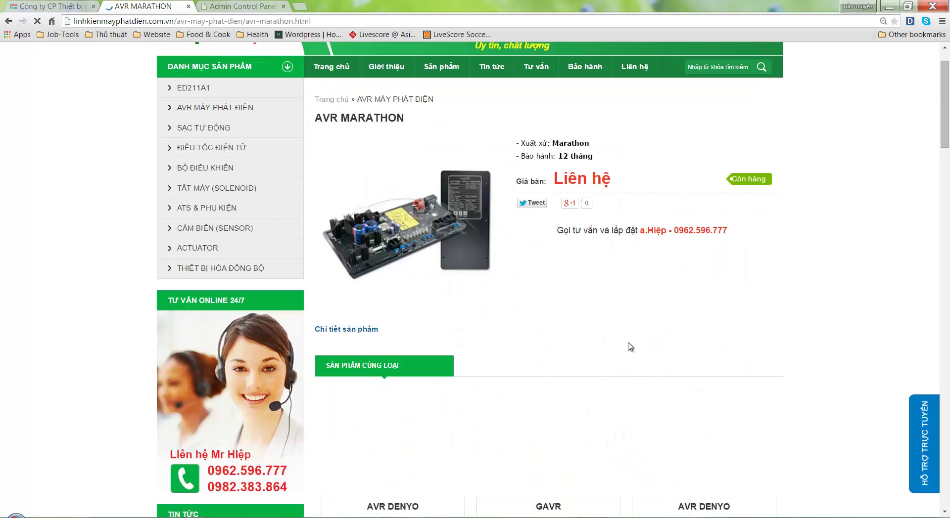
{"action": "left_click", "coordinate": [242, 6]}
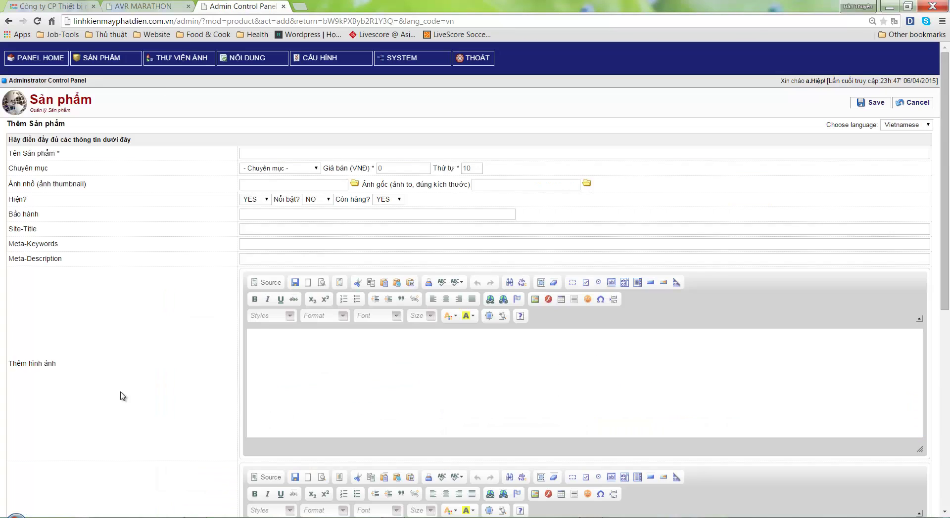
{"action": "scroll", "coordinate": [123, 396], "scroll_direction": "down", "scroll_amount": 7}
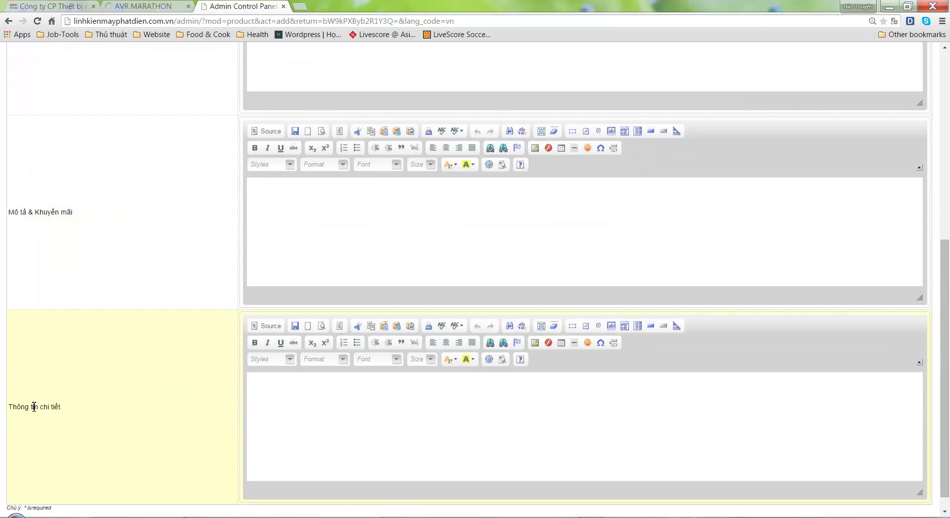
{"action": "left_click_drag", "start_coordinate": [34, 406], "coordinate": [61, 407]}
{"action": "left_click", "coordinate": [617, 514]}
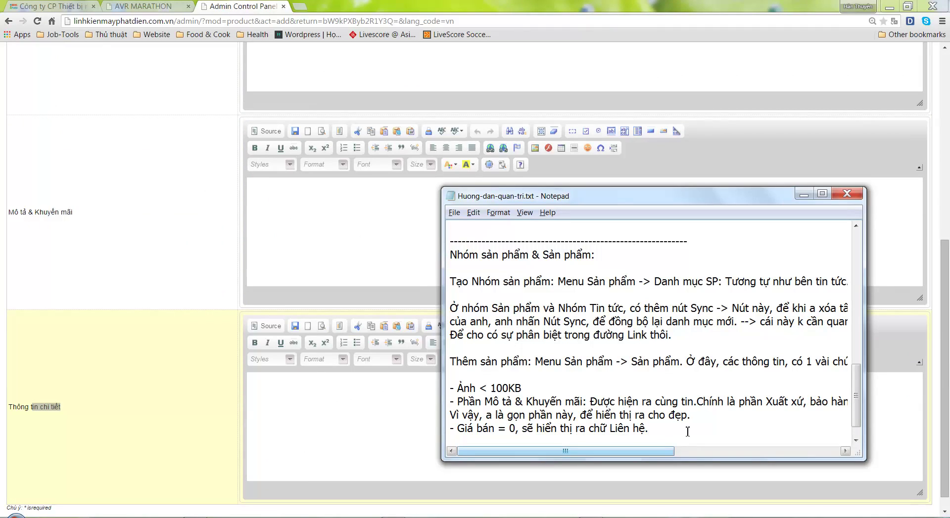
{"action": "scroll", "coordinate": [687, 432], "scroll_direction": "down", "scroll_amount": 1}
{"action": "type", "text": "Tho"}
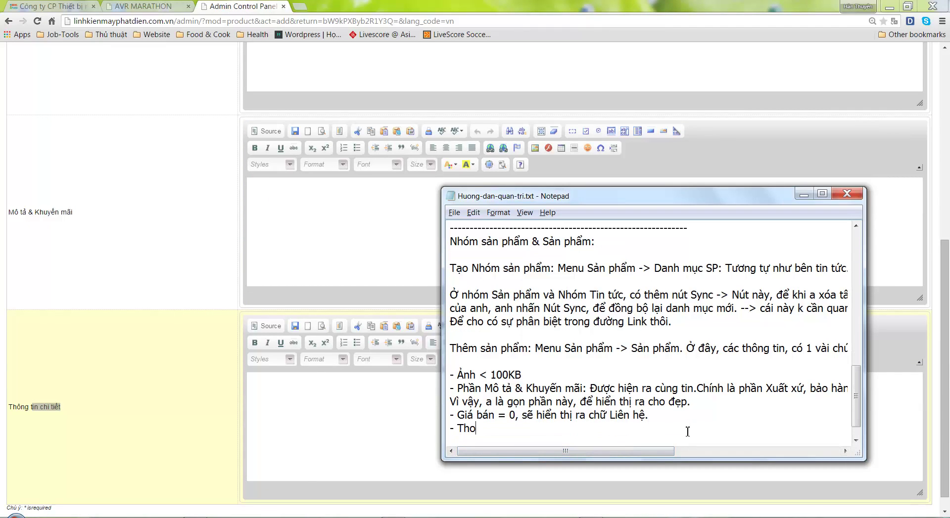
{"action": "type", "text": "ng tin chi tiết:"}
Complete the bullet with 'Chính là phần Chi tiết sản phẩm', matching the product page heading
{"action": "key", "text": "alt+Tab"}
{"action": "left_click", "coordinate": [144, 6]}
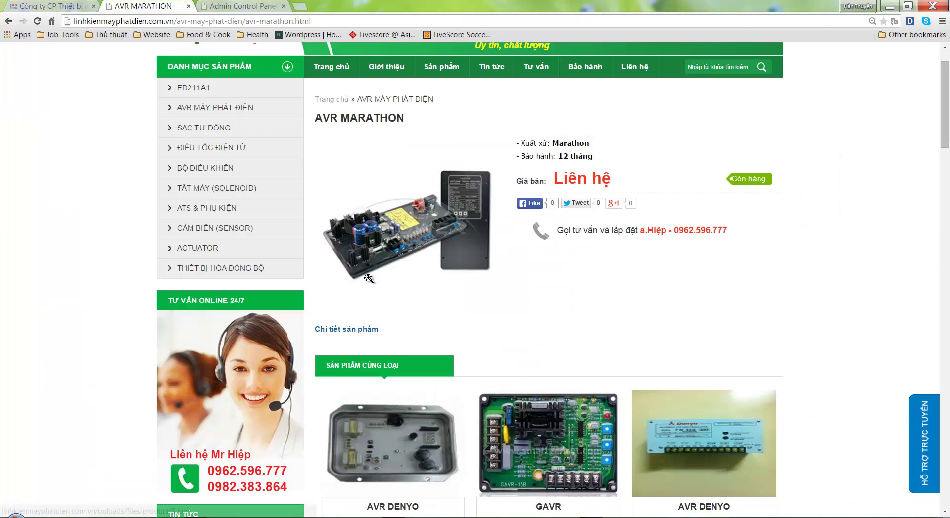
{"action": "left_click_drag", "start_coordinate": [336, 331], "coordinate": [396, 331]}
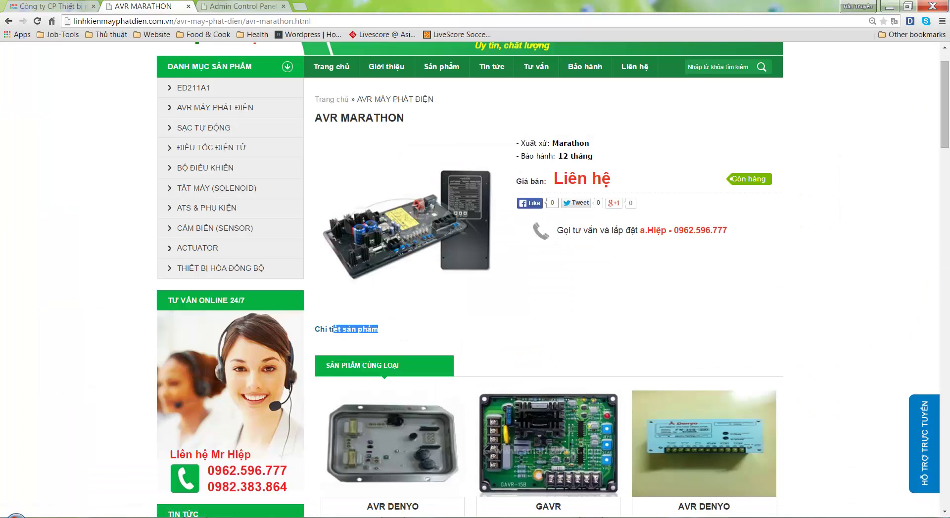
{"action": "key", "text": "alt+Tab"}
{"action": "type", "text": "Ch"}
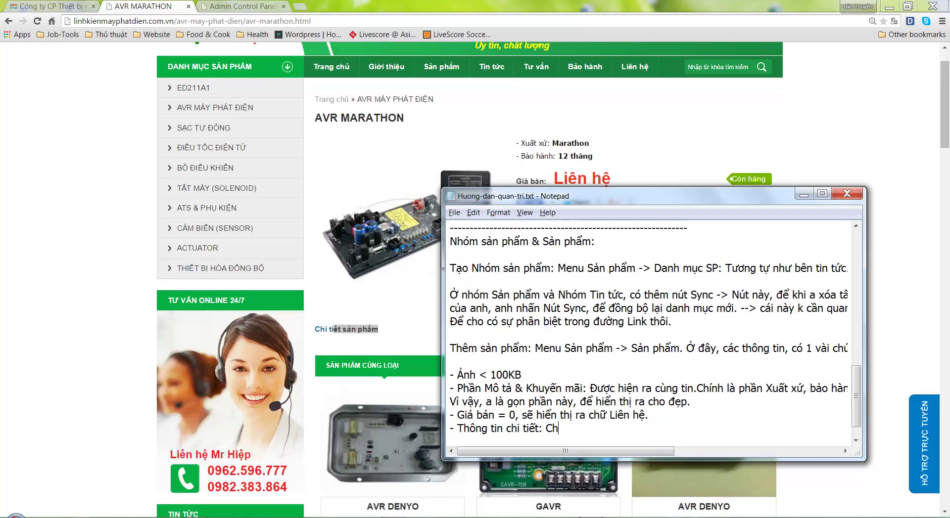
{"action": "type", "text": "ính là phần CHi ti"}
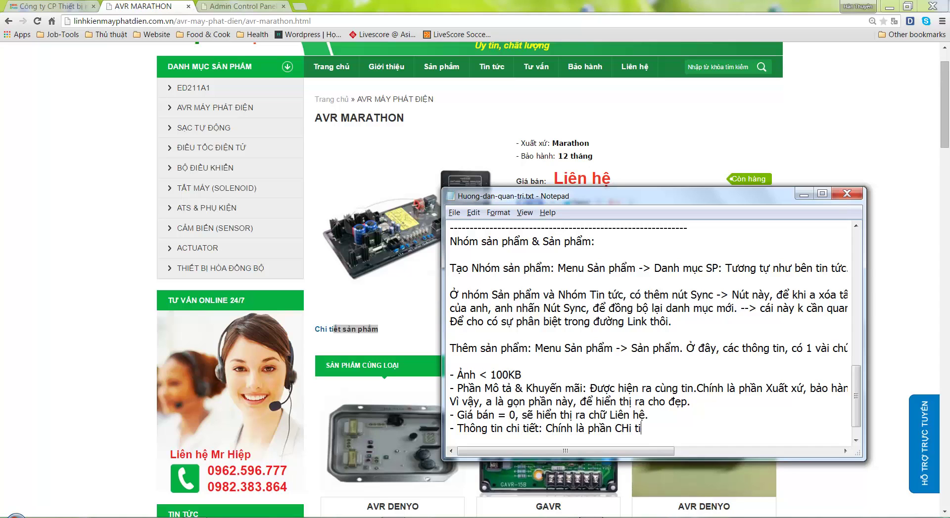
{"action": "type", "text": "ết sản phẩm."}
{"action": "left_click", "coordinate": [387, 341]}
{"action": "left_click_drag", "start_coordinate": [371, 330], "coordinate": [346, 330]}
{"action": "left_click", "coordinate": [555, 332]}
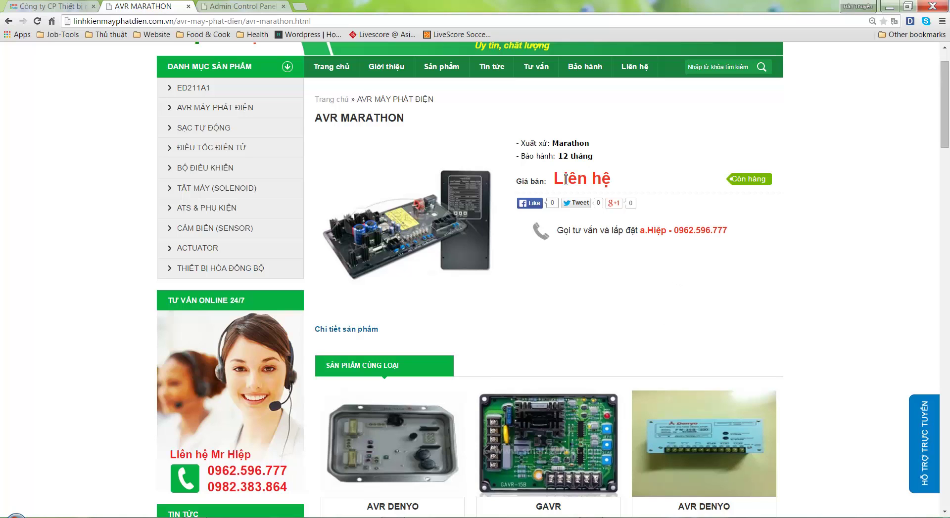
Cancel the empty add-product form in the admin panel to get back to the Sản phẩm list
{"action": "left_click", "coordinate": [242, 6]}
{"action": "scroll", "coordinate": [168, 297], "scroll_direction": "up", "scroll_amount": 4}
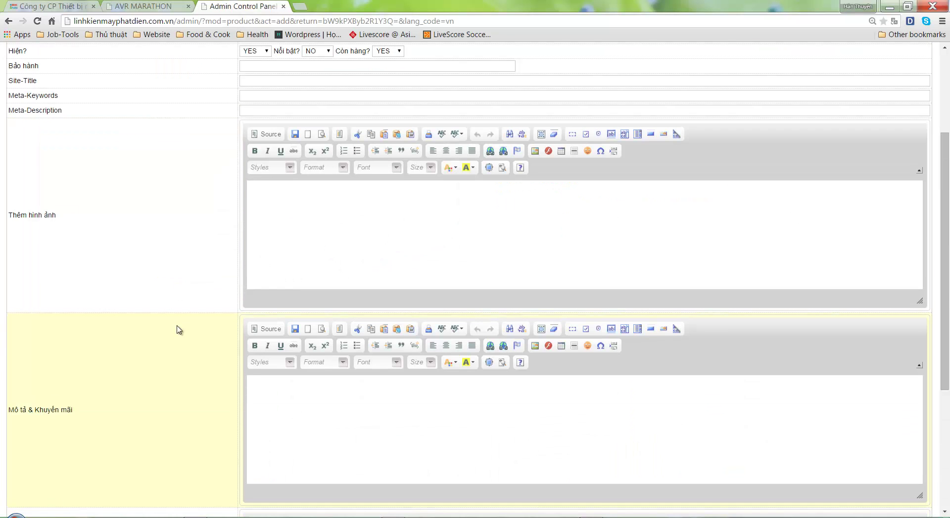
{"action": "scroll", "coordinate": [158, 351], "scroll_direction": "up", "scroll_amount": 3}
{"action": "left_click", "coordinate": [901, 101]}
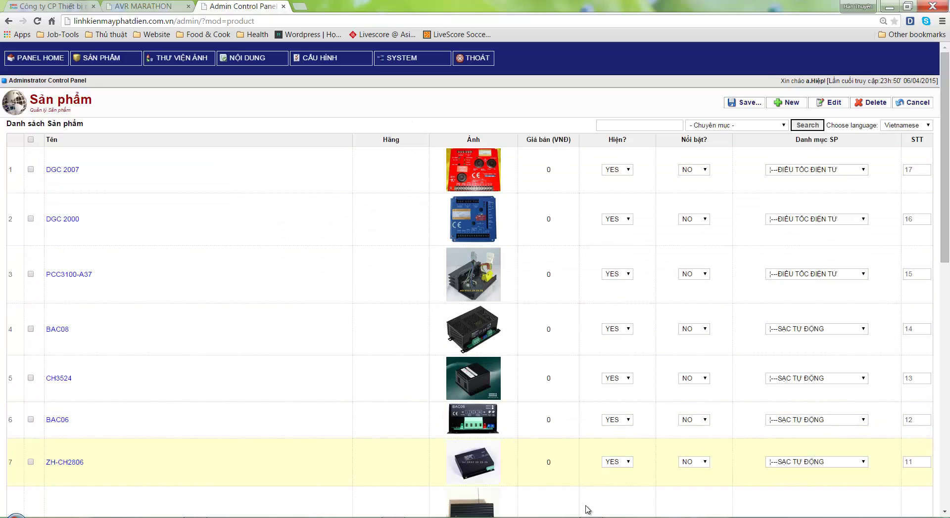
Replace all the guide's notes in Notepad with 'Xong phần Menu và các phần liên quan.'
{"action": "key", "text": "alt+Tab"}
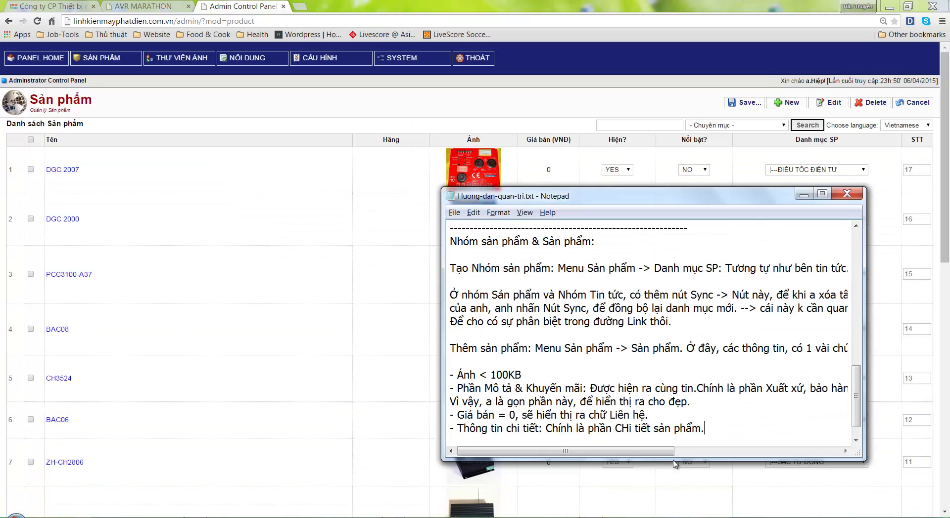
{"action": "scroll", "coordinate": [725, 433], "scroll_direction": "down", "scroll_amount": 1}
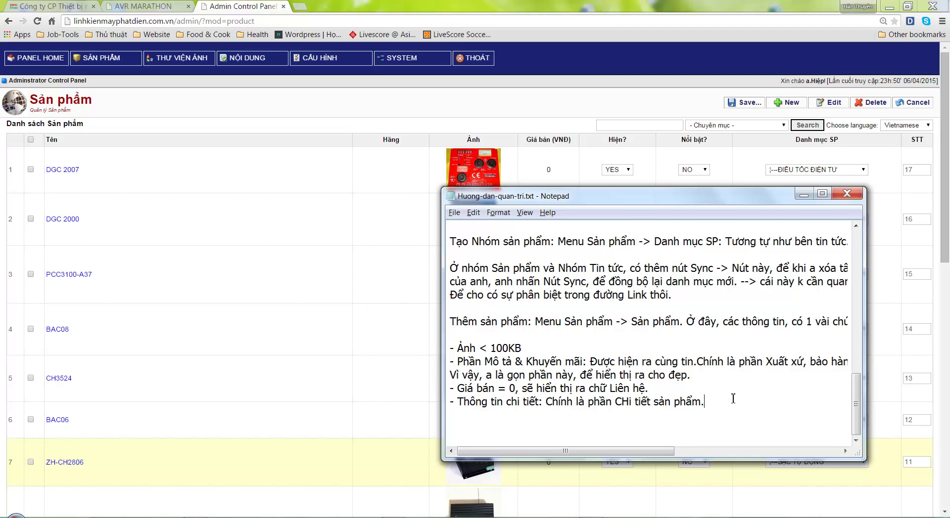
{"action": "scroll", "coordinate": [732, 398], "scroll_direction": "up", "scroll_amount": 10}
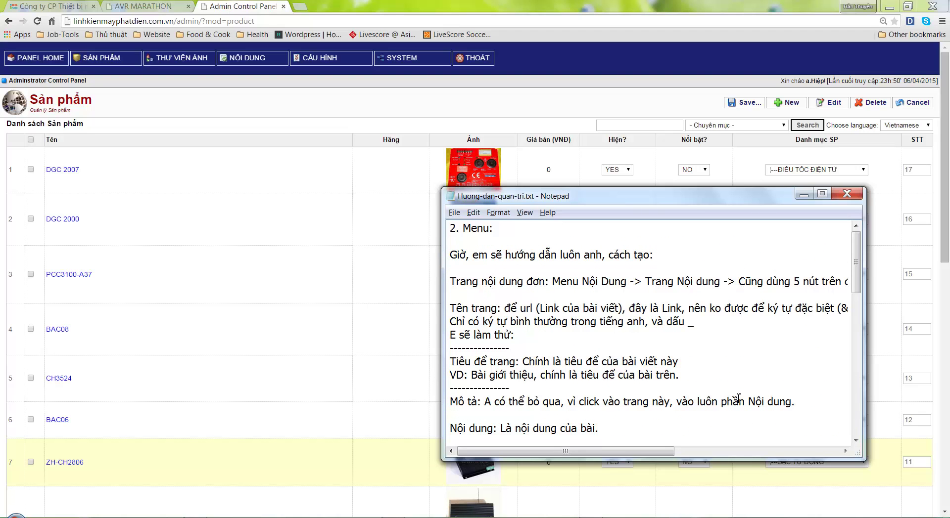
{"action": "key", "text": "ctrl+a"}
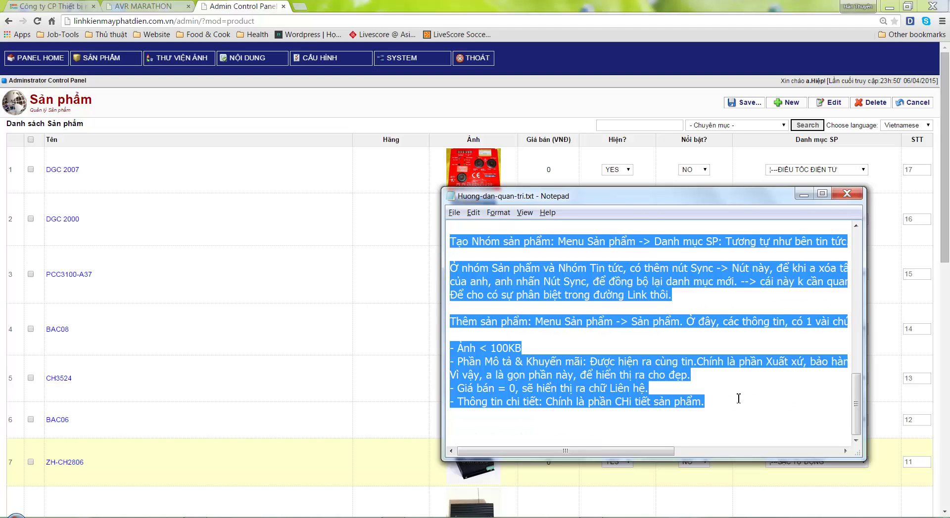
{"action": "key", "text": "Delete"}
{"action": "type", "text": "Xong "}
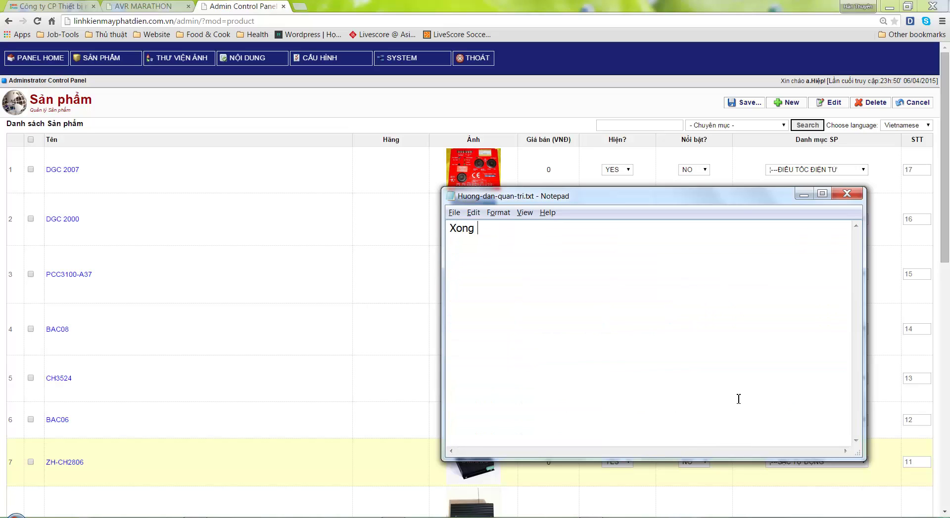
{"action": "type", "text": "phân Mẹn"}
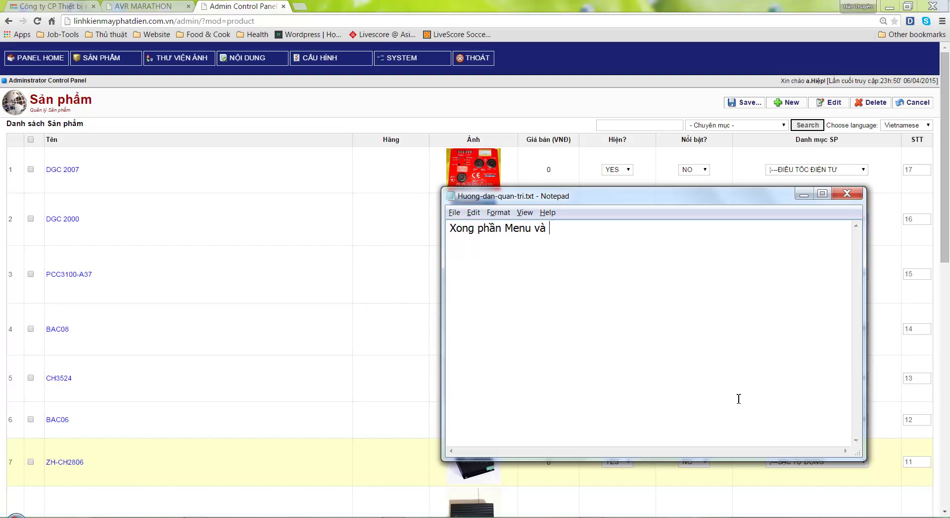
{"action": "type", "text": "pha"}
{"action": "type", "text": "n liên quan."}
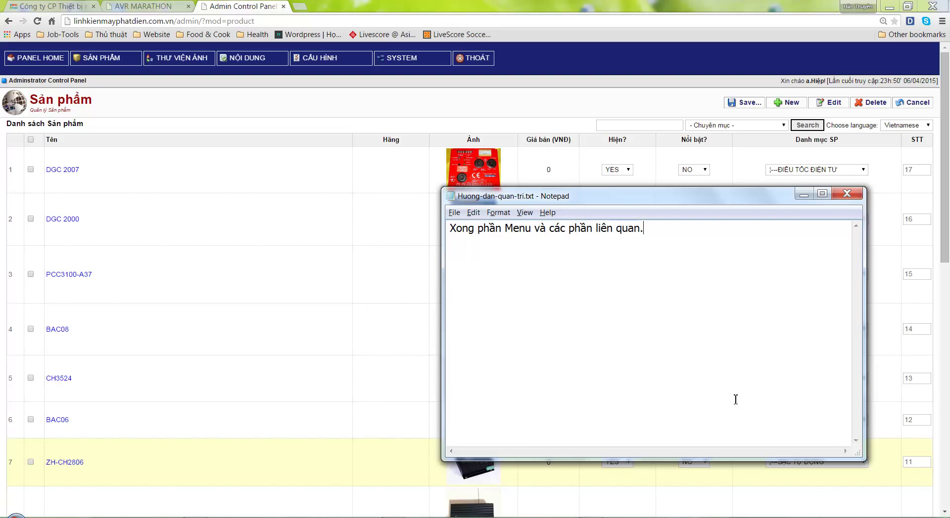
Go from the AVR MARATHON product page to the live site's homepage via the logo
{"action": "left_click", "coordinate": [153, 6]}
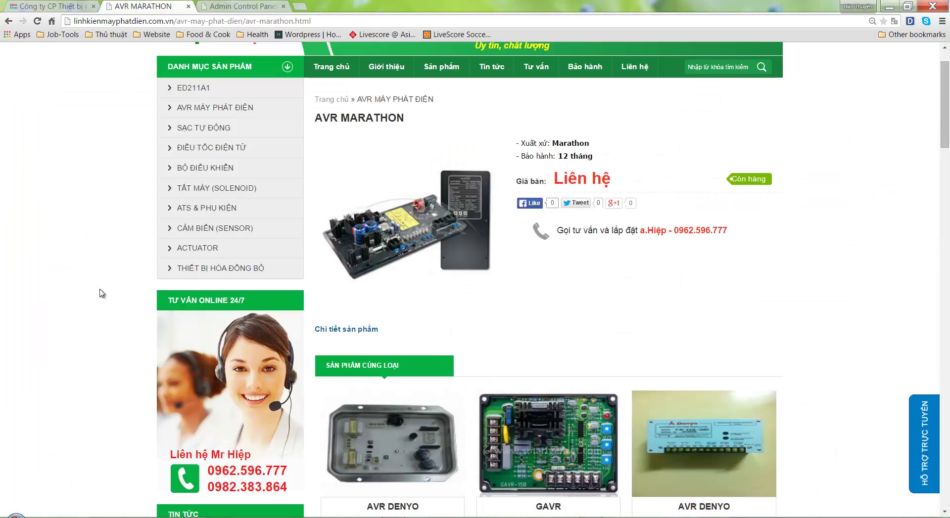
{"action": "scroll", "coordinate": [107, 300], "scroll_direction": "down", "scroll_amount": 4}
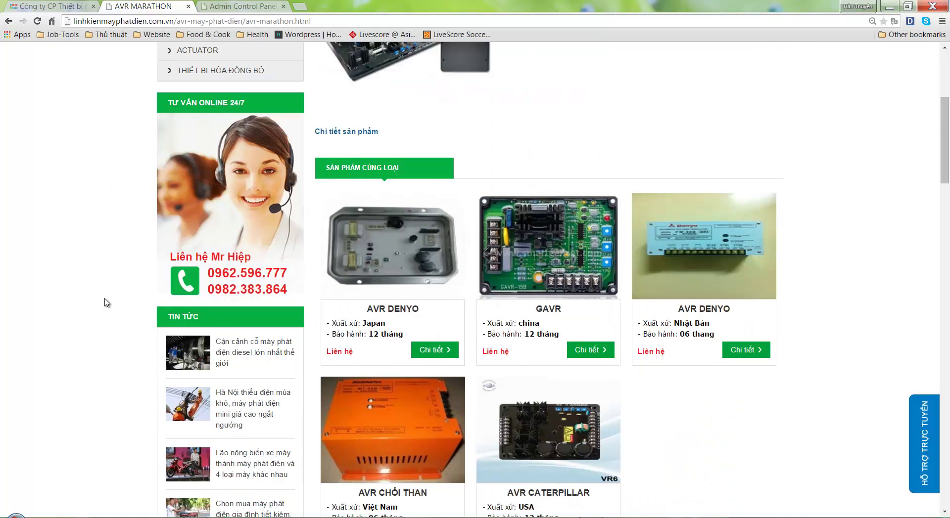
{"action": "scroll", "coordinate": [107, 303], "scroll_direction": "up", "scroll_amount": 5}
{"action": "left_click", "coordinate": [230, 88]}
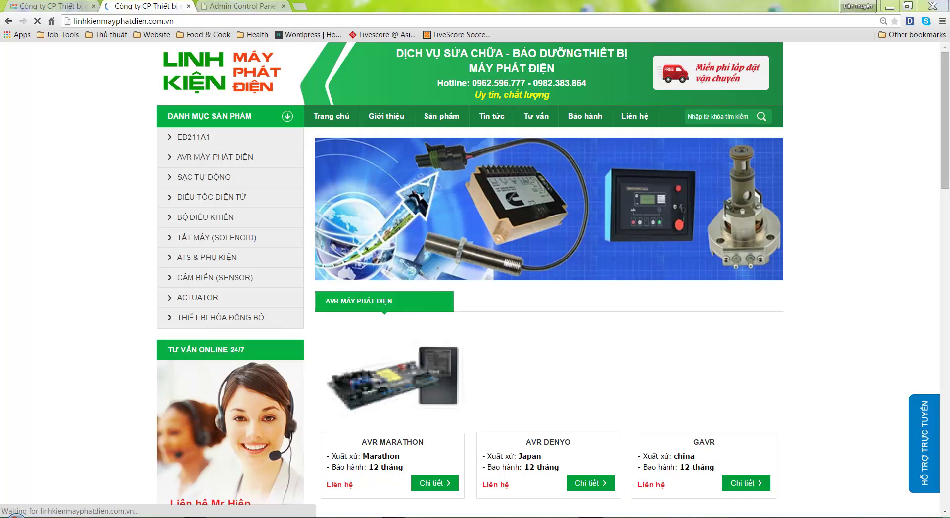
Write the 'Danh mục sản phẩm' note: level-1 parent categories with no level-2 subcategories under Xem con
{"action": "key", "text": "alt+Tab"}
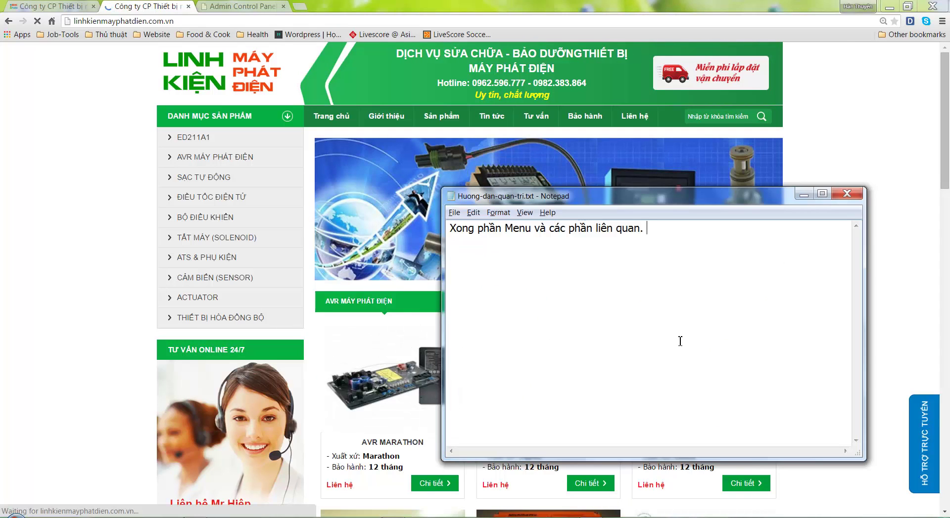
{"action": "type", "text": "Cũng là xong "}
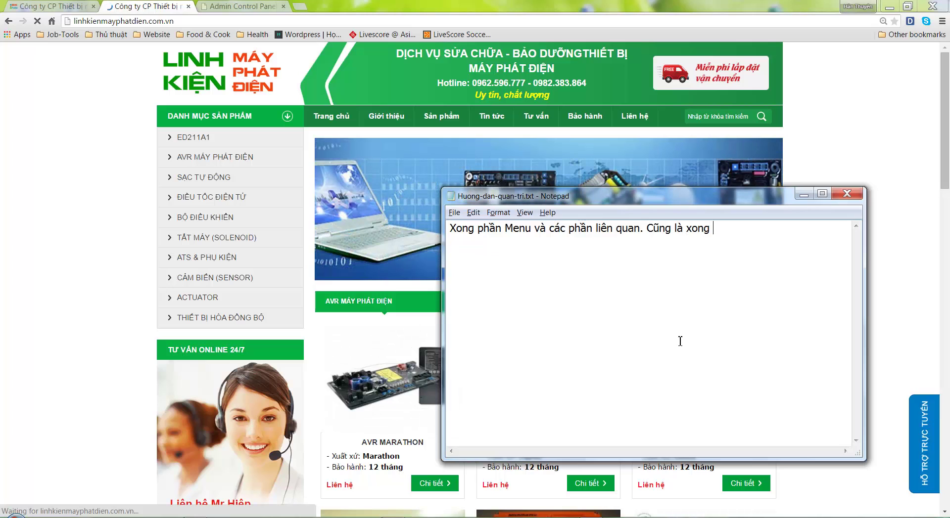
{"action": "type", "text": "khá hnhiều phần trong "}
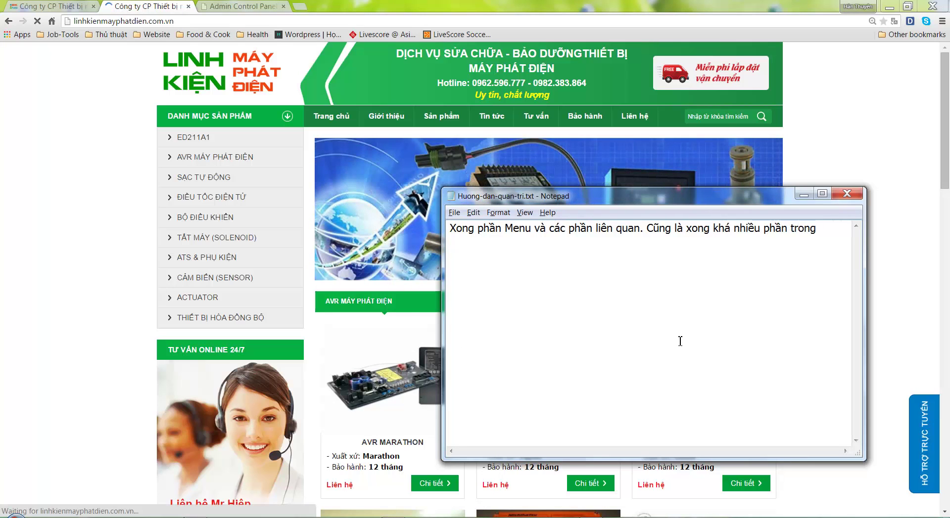
{"action": "type", "text": "quản tị."}
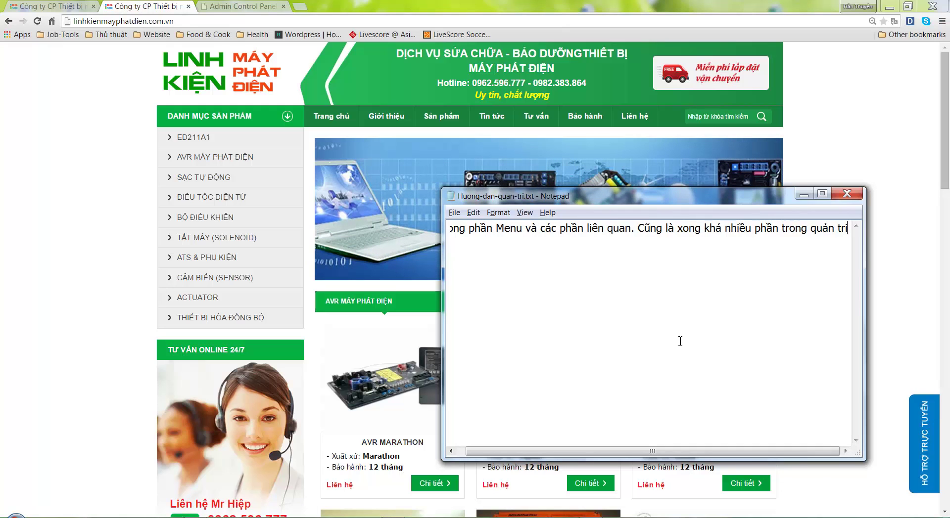
{"action": "type", "text": "."}
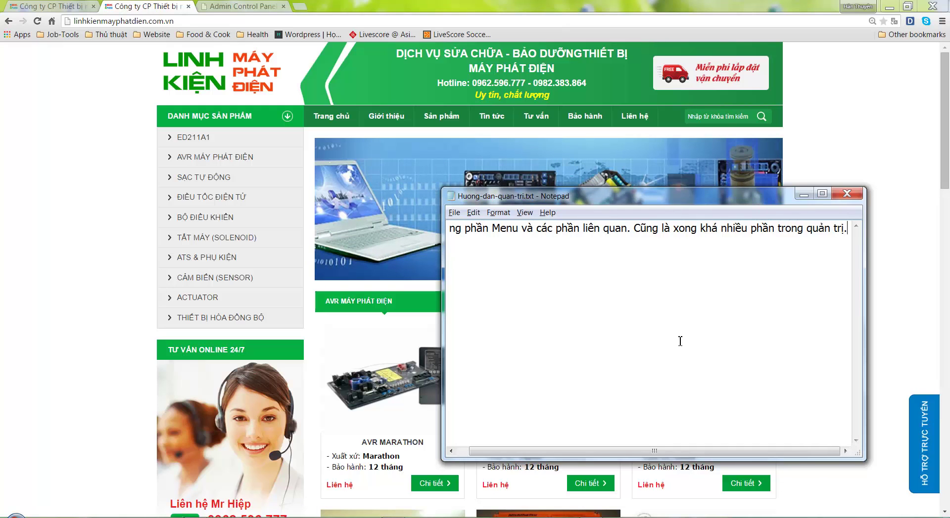
{"action": "key", "text": "Home"}
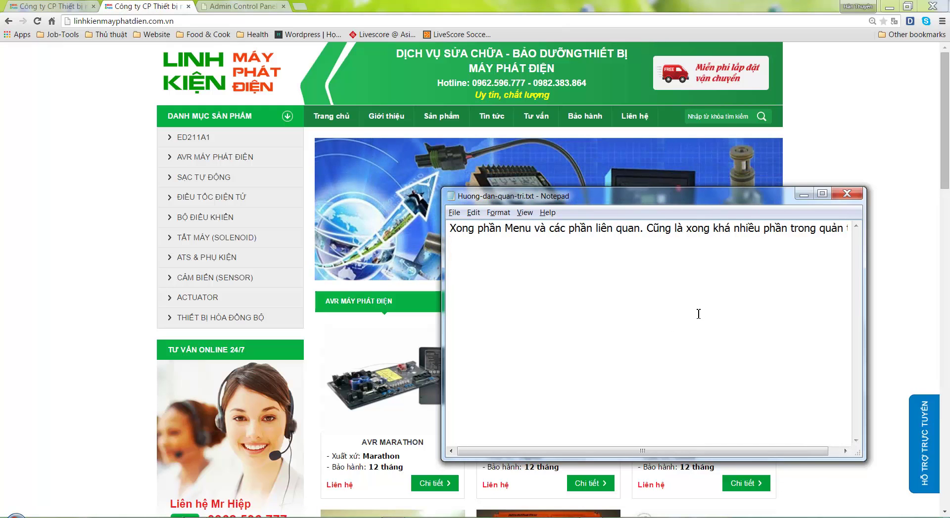
{"action": "key", "text": "ctrl+a"}
{"action": "type", "text": "Giừ"}
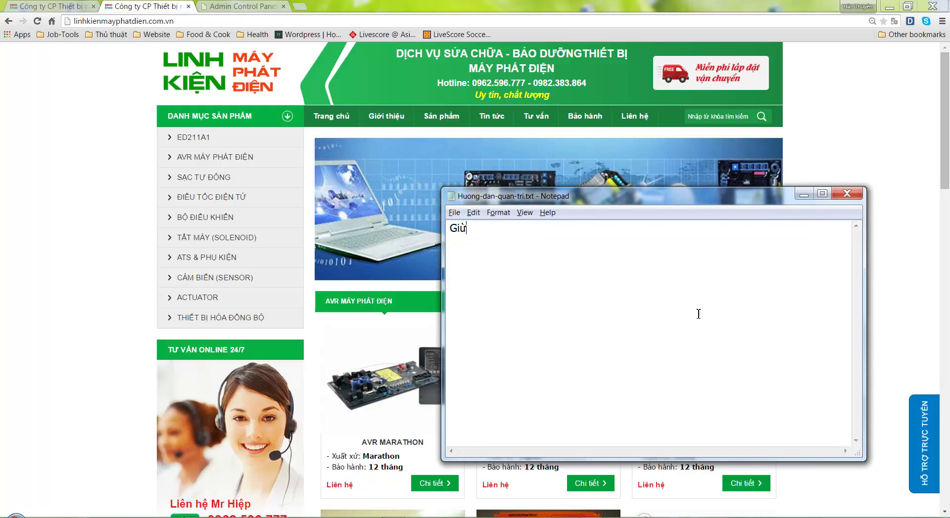
{"action": "type", "text": ", đi xuông"}
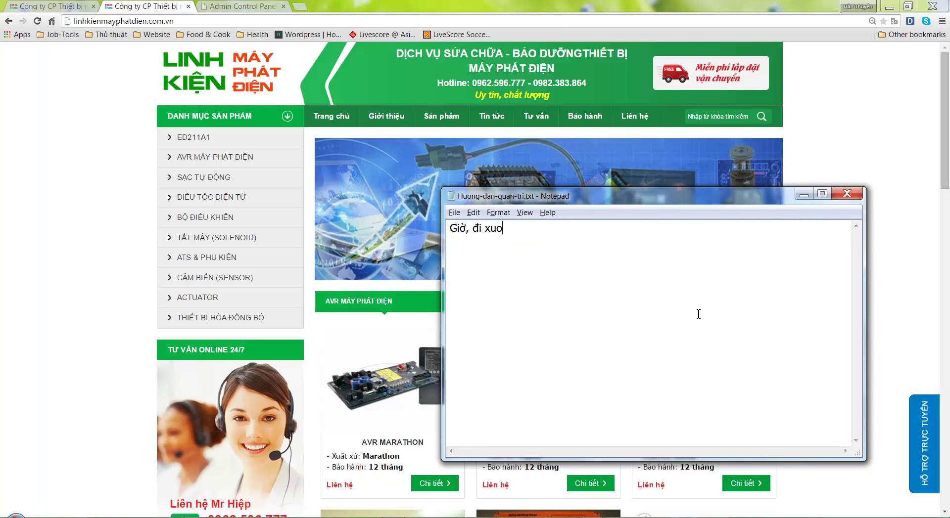
{"action": "type", "text": " x"}
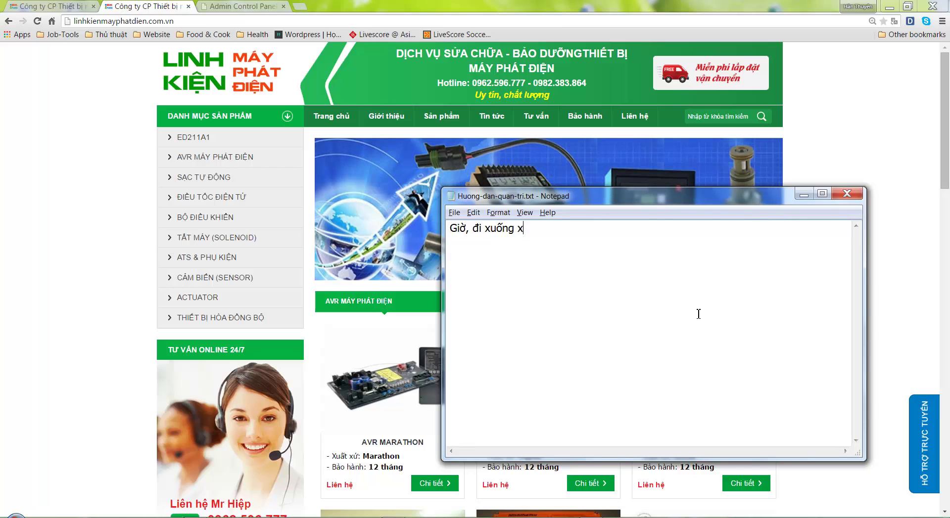
{"action": "key", "text": "BackSpace"}
{"action": "type", "text": "dưới, e"}
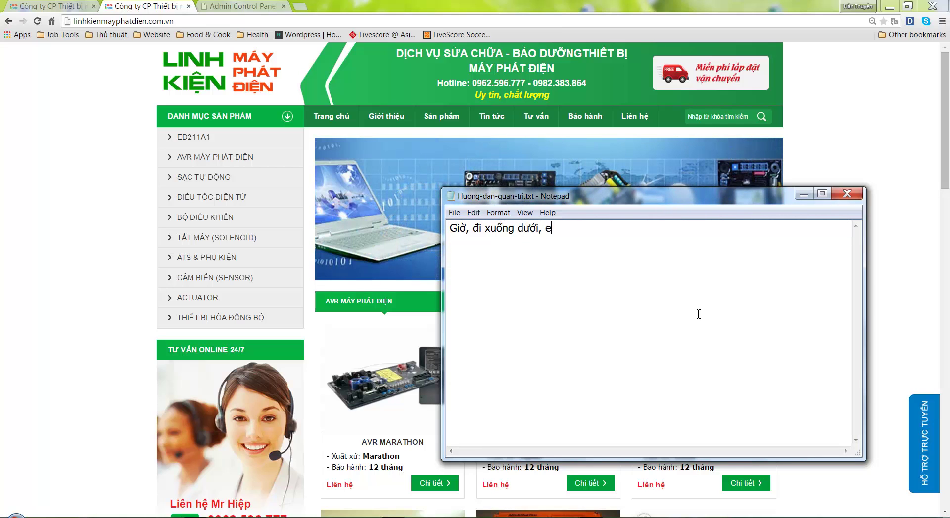
{"action": "type", "text": " sẽ giải thích tie"}
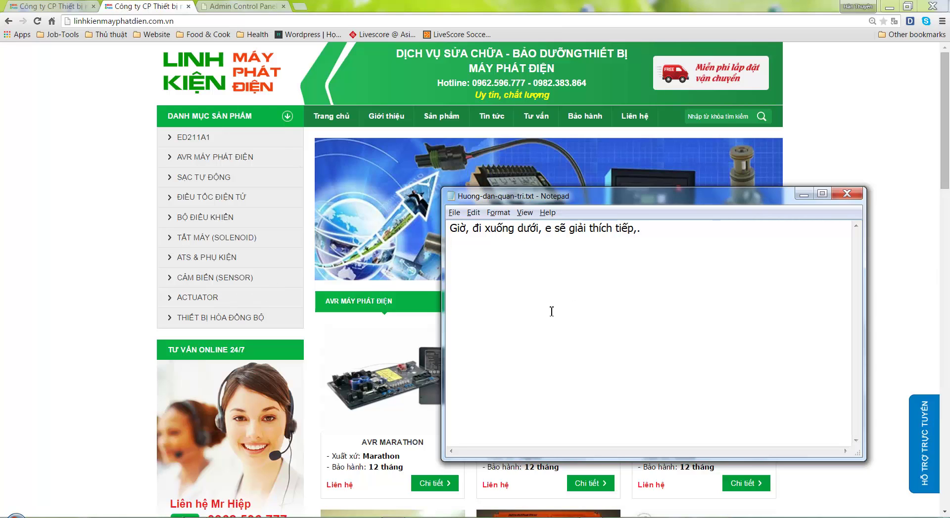
{"action": "type", "text": "anh mục sản phẩm:"}
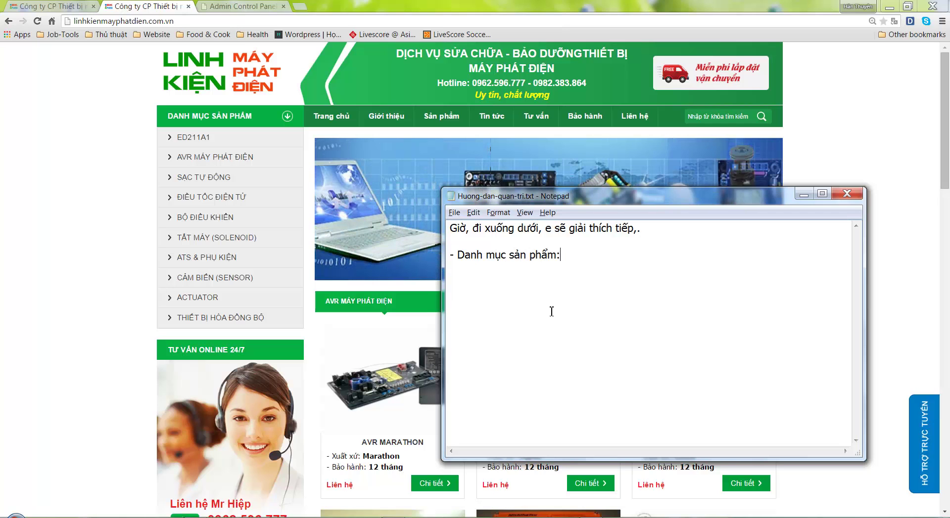
{"action": "type", "text": " Chinh là ca"}
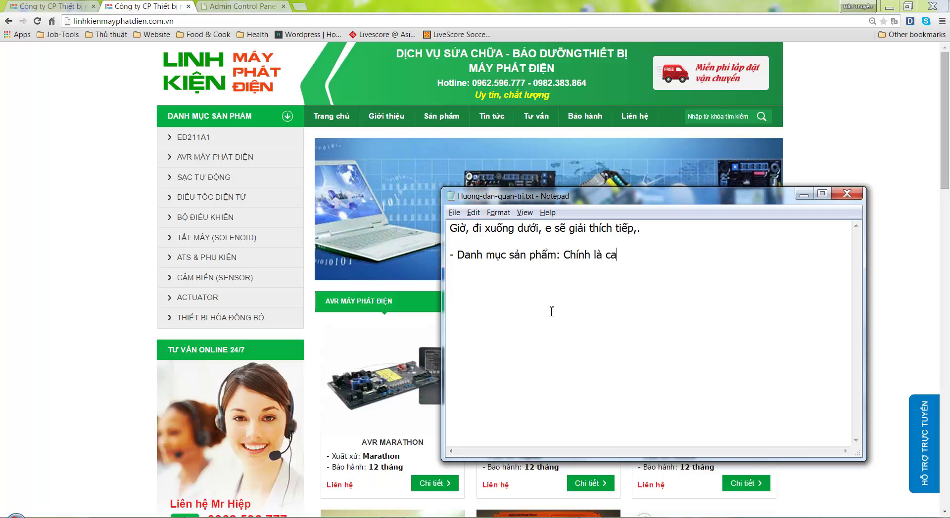
{"action": "type", "text": "c danh mục"}
{"action": "type", "text": ", a tao"}
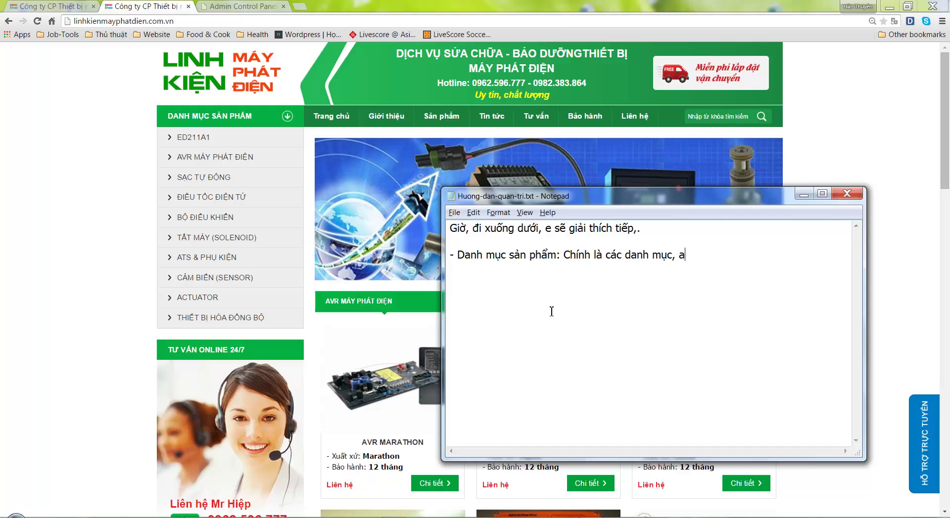
{"action": "type", "text": "."}
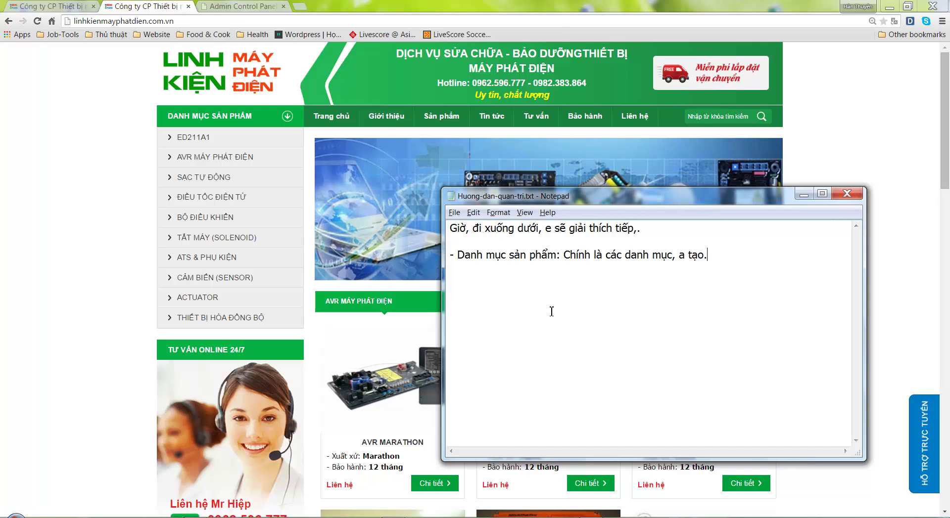
{"action": "type", "text": " Đây là các d"}
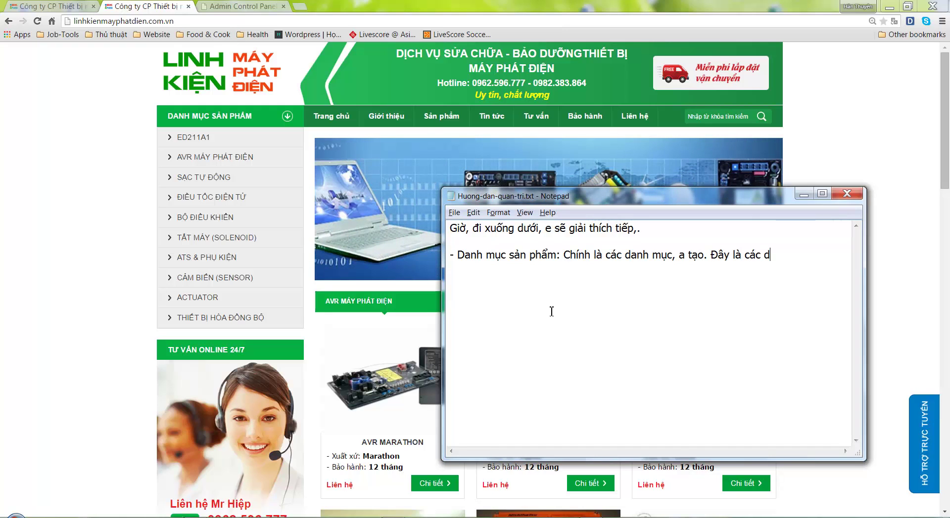
{"action": "type", "text": "anh mục cấp 1"}
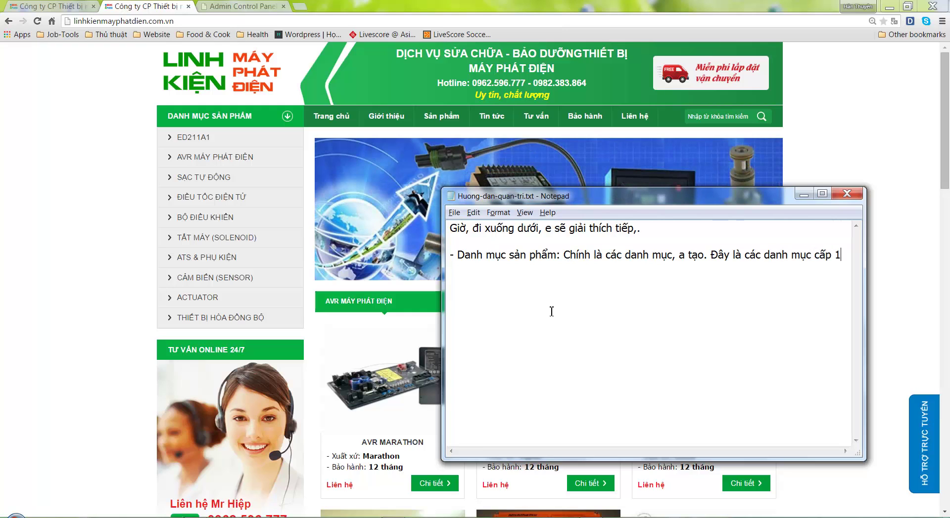
{"action": "key", "text": "Return"}
{"action": "type", "text": "Nghĩa là "}
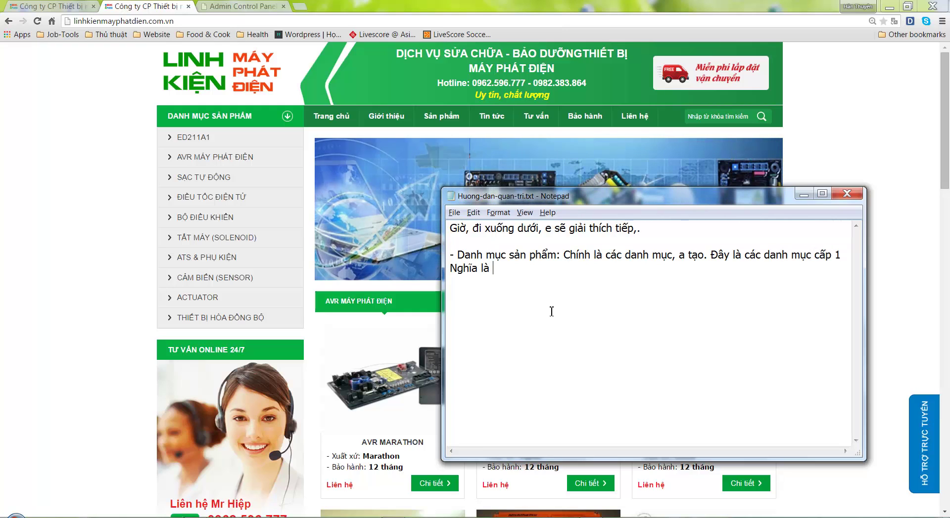
{"action": "type", "text": "danh muc cha "}
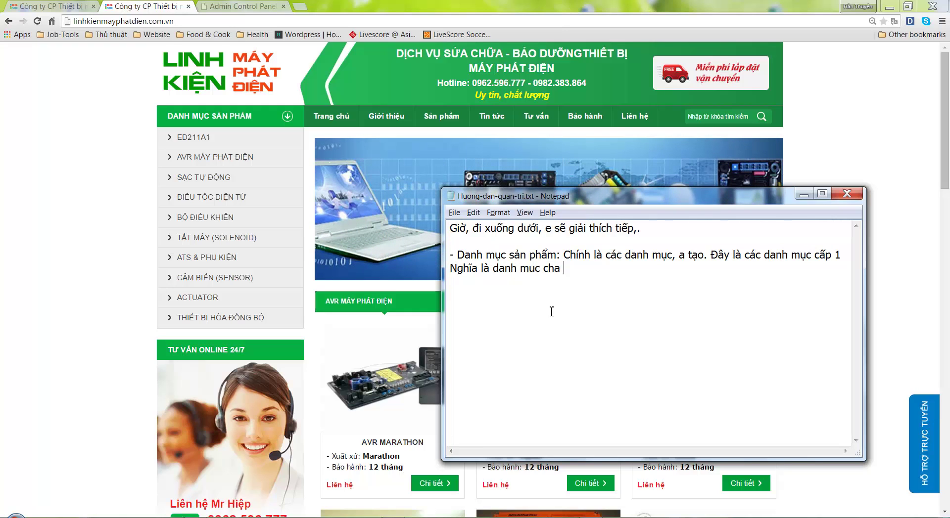
{"action": "type", "text": "ngoài cùng, "}
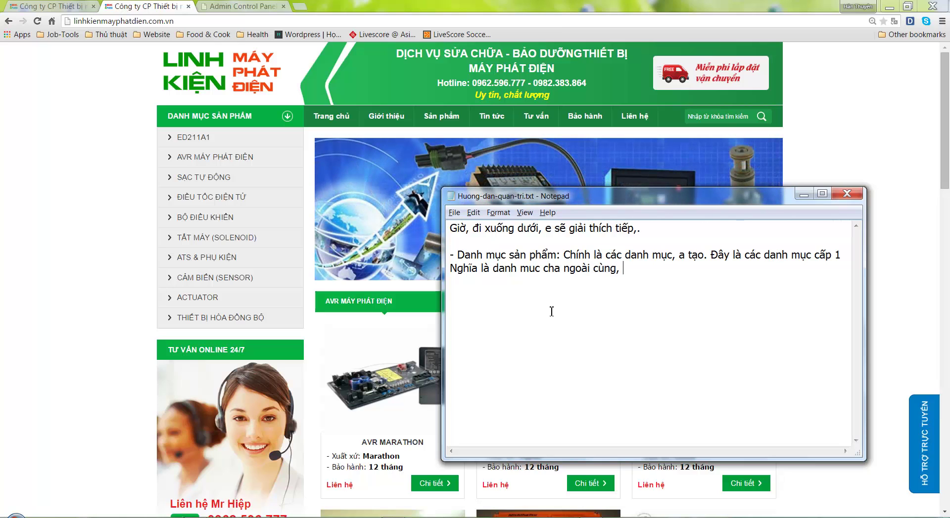
{"action": "type", "text": "k có d"}
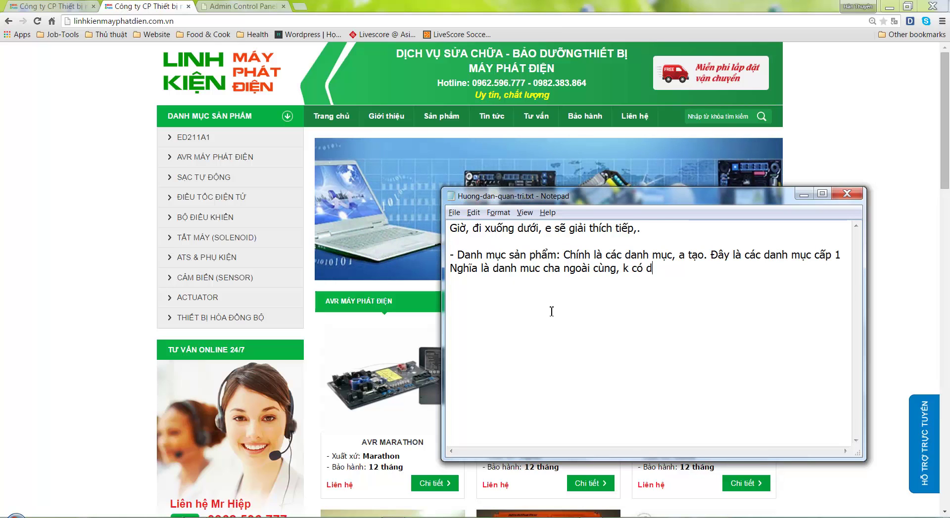
{"action": "type", "text": "anh mục con c"}
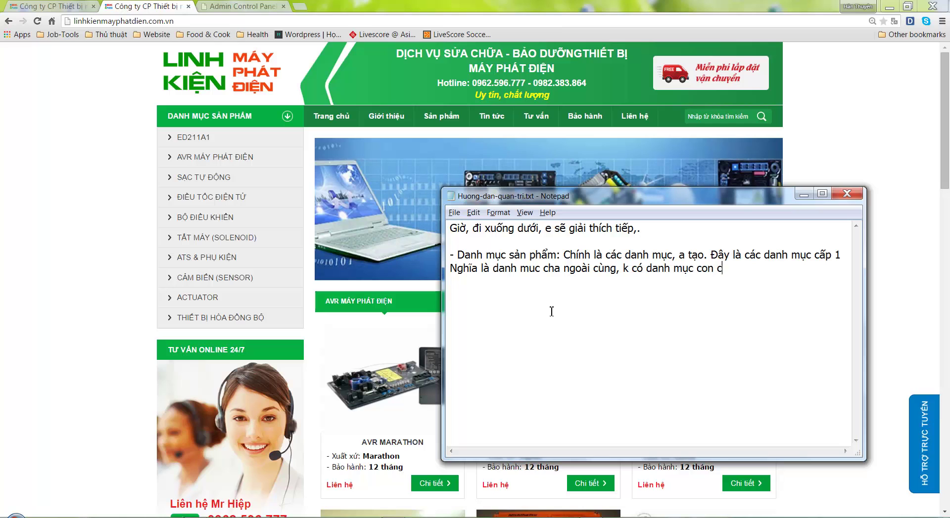
{"action": "type", "text": "ấp 2"}
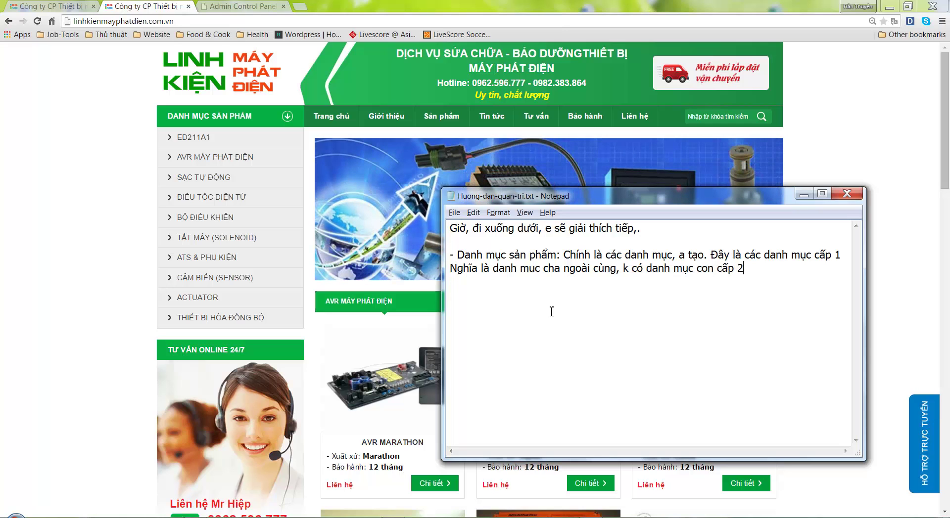
{"action": "type", "text": " khi a tạo "}
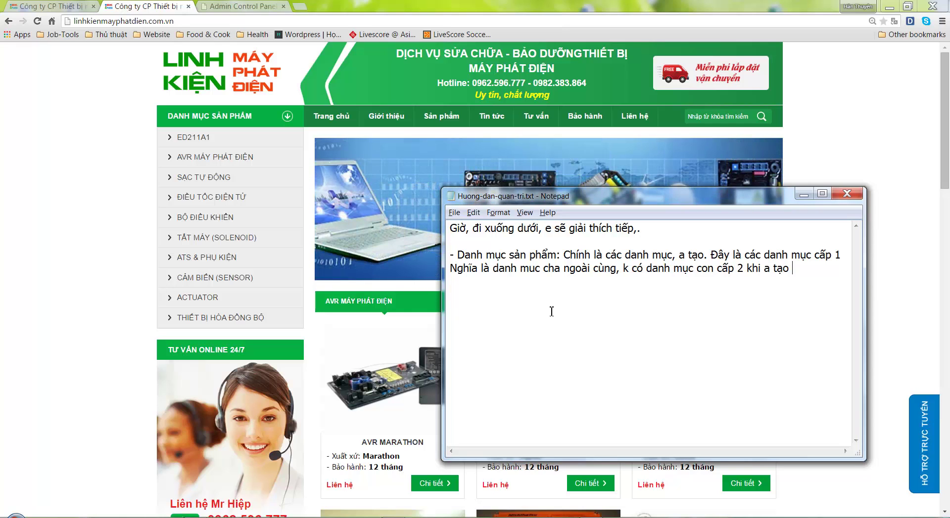
{"action": "type", "text": "trong Xem "}
{"action": "type", "text": "con,"}
Check in SẢN PHẨM > Danh mục SP that ED211A1 has no subcategories, then return to the storefront
{"action": "left_click", "coordinate": [240, 6]}
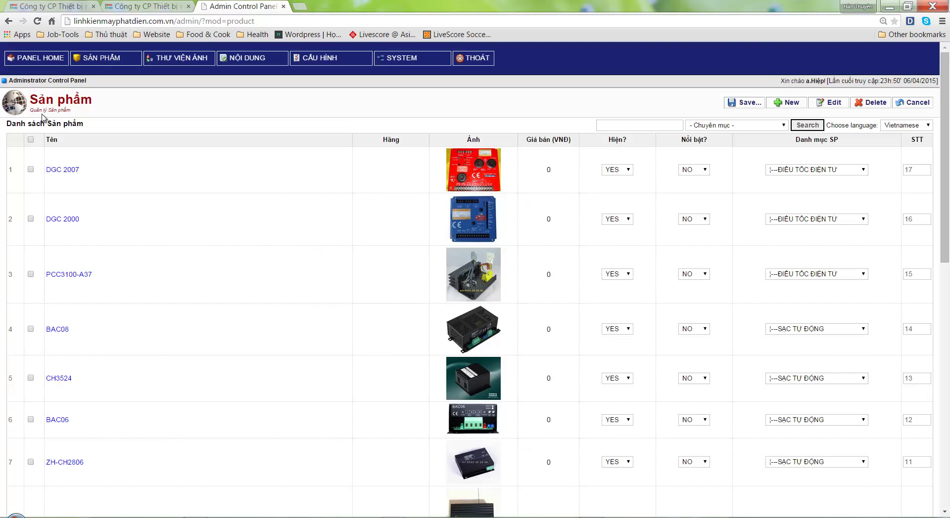
{"action": "mouse_move", "coordinate": [101, 58]}
{"action": "left_click", "coordinate": [94, 74]}
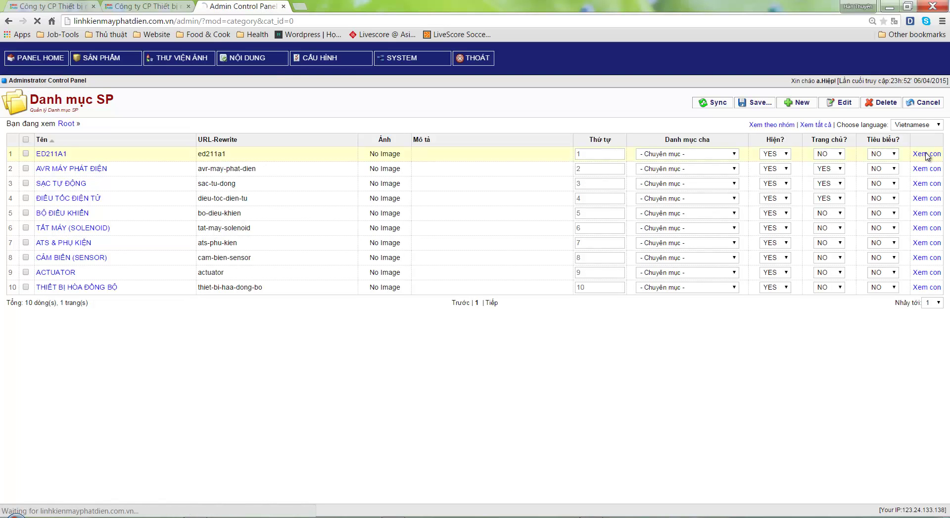
{"action": "left_click", "coordinate": [926, 154]}
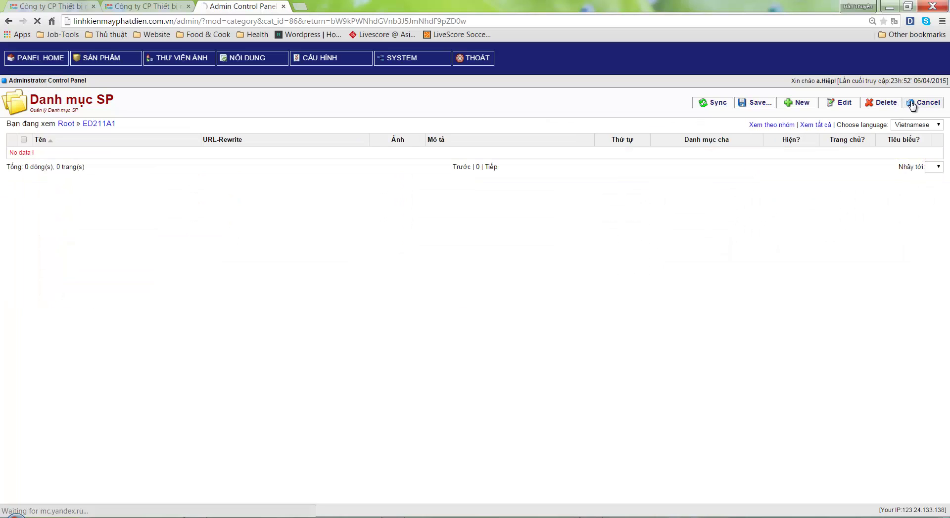
{"action": "left_click", "coordinate": [149, 5]}
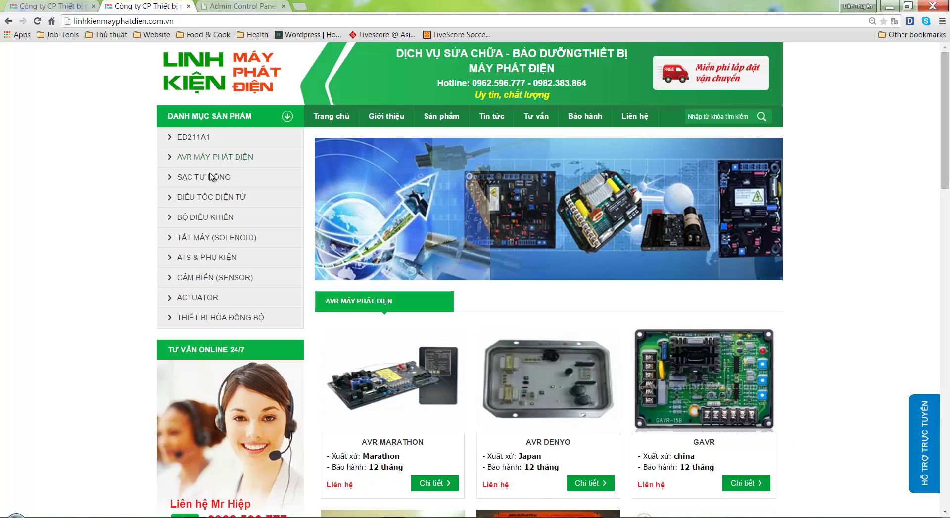
Add the bullet '- 2 số điện thoại trong "Tư vấn Online 24/7' after spotting the storefront hotlines
{"action": "scroll", "coordinate": [213, 342], "scroll_direction": "down", "scroll_amount": 4}
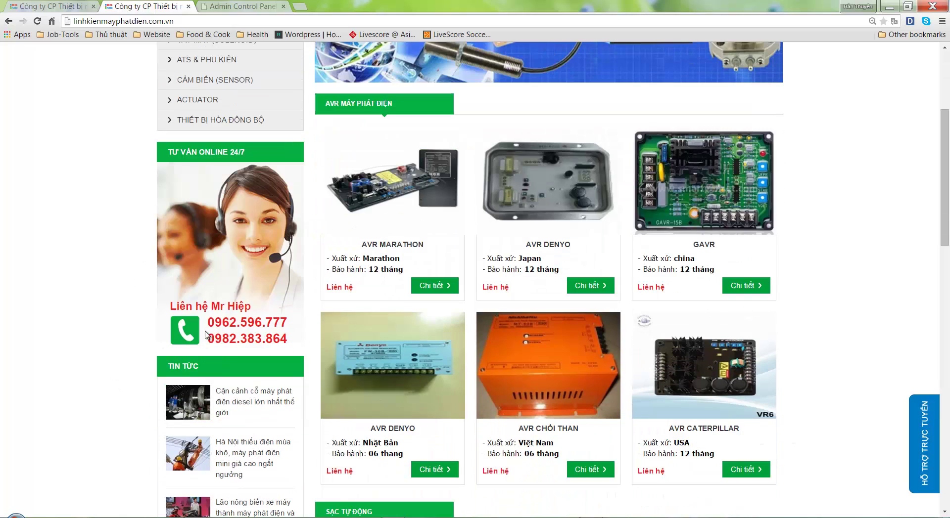
{"action": "left_click_drag", "start_coordinate": [220, 322], "coordinate": [273, 339]}
{"action": "left_click", "coordinate": [575, 514]}
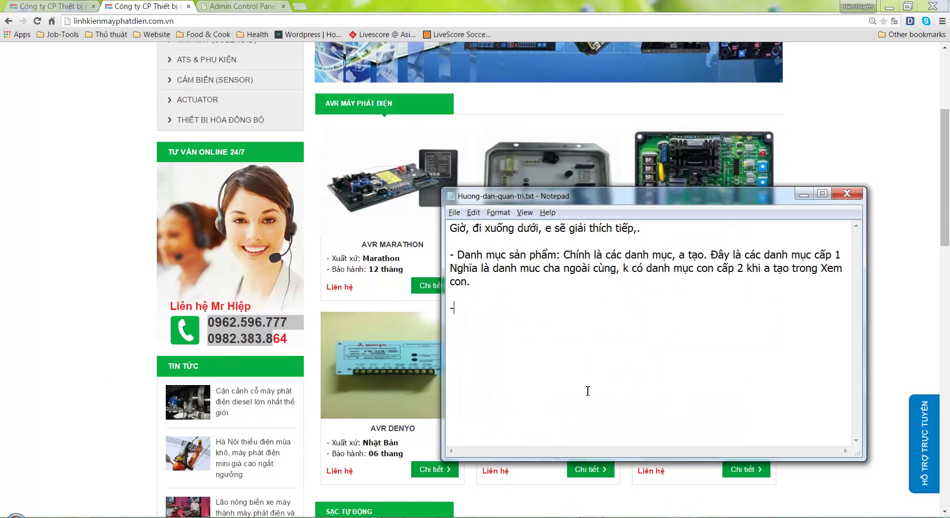
{"action": "type", "text": "- 2 "}
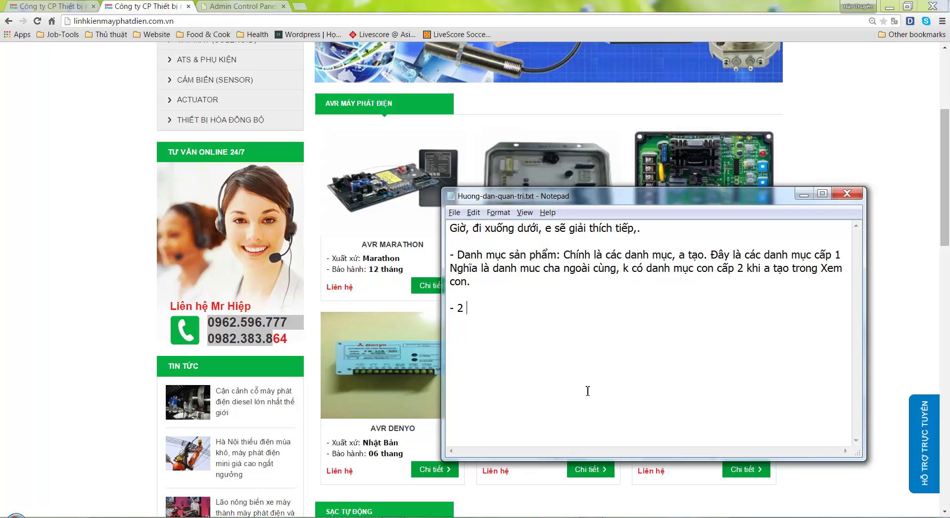
{"action": "type", "text": "số điện thoại"}
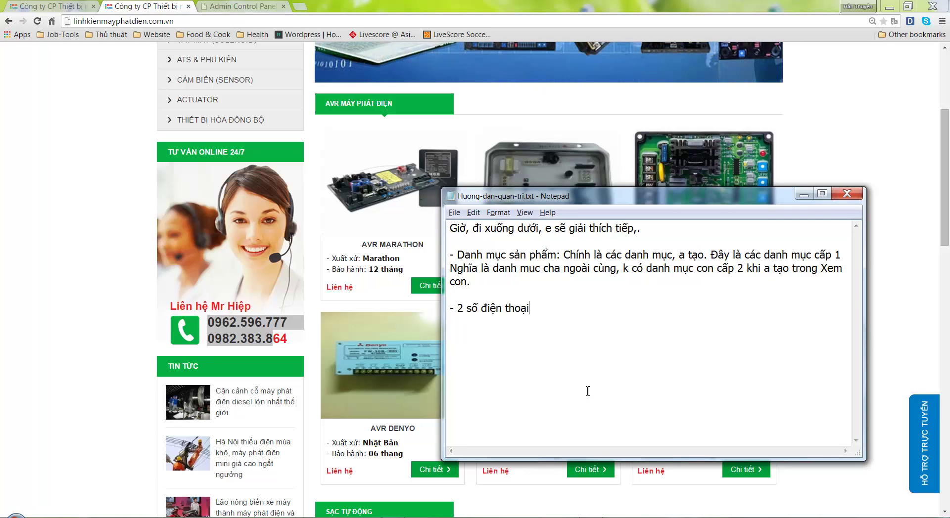
{"action": "type", "text": " tron"}
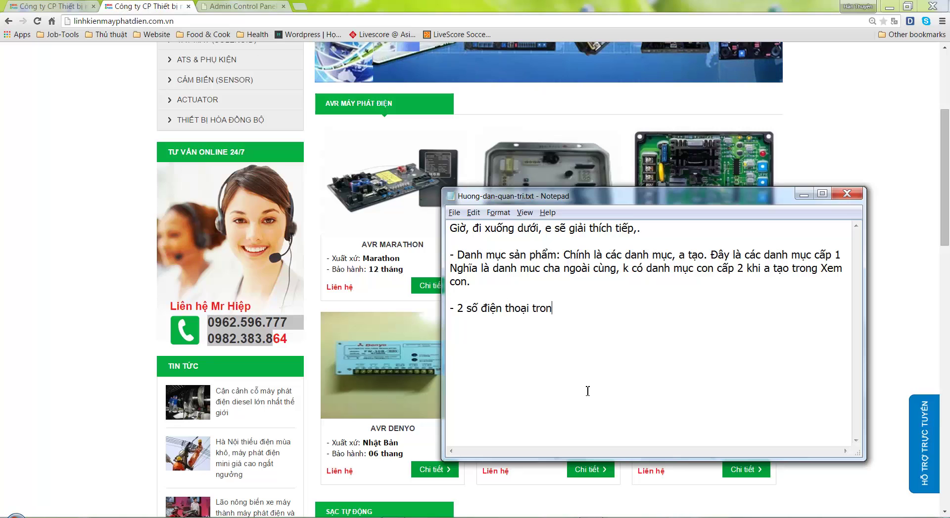
{"action": "type", "text": "g \"Tư vấn O"}
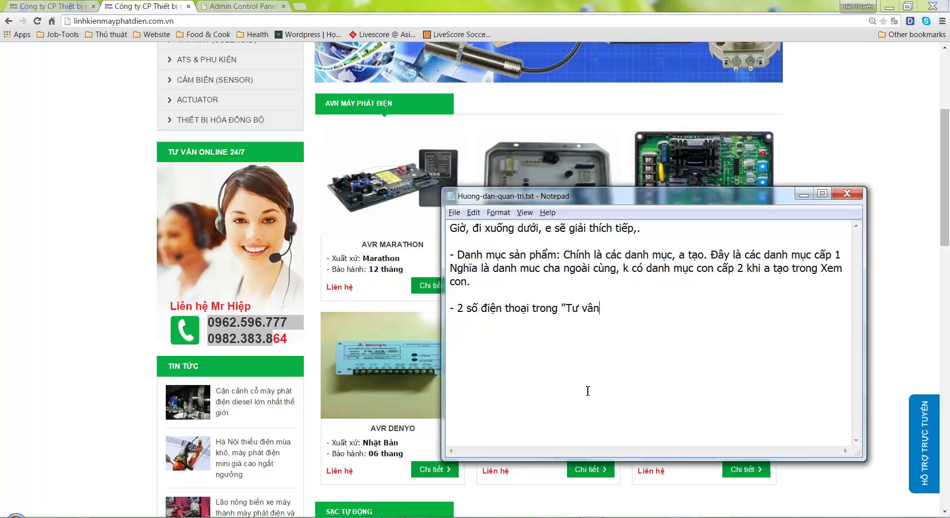
{"action": "type", "text": "nline 24/7\","}
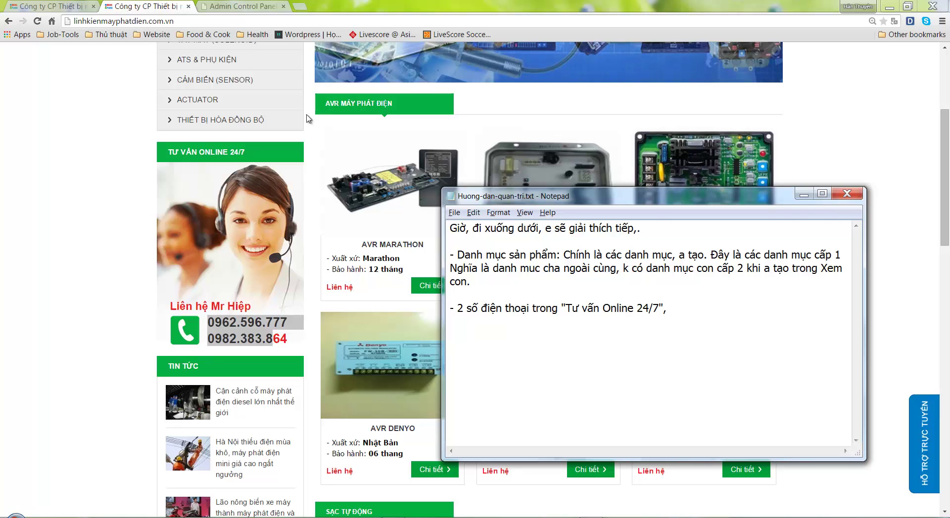
{"action": "left_click", "coordinate": [240, 6]}
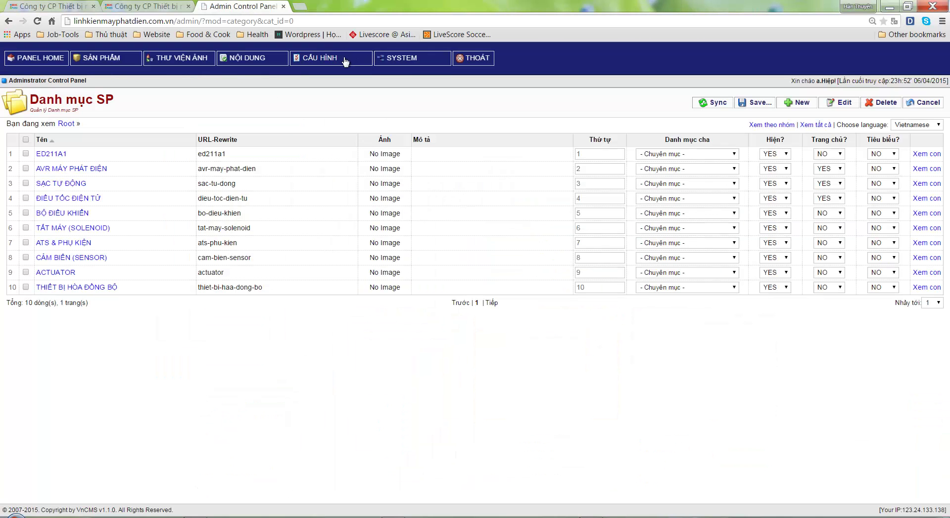
Open CẤU HÌNH > Cấu hình chung and locate the Online Support Nick setting
{"action": "mouse_move", "coordinate": [344, 58]}
{"action": "left_click", "coordinate": [336, 87]}
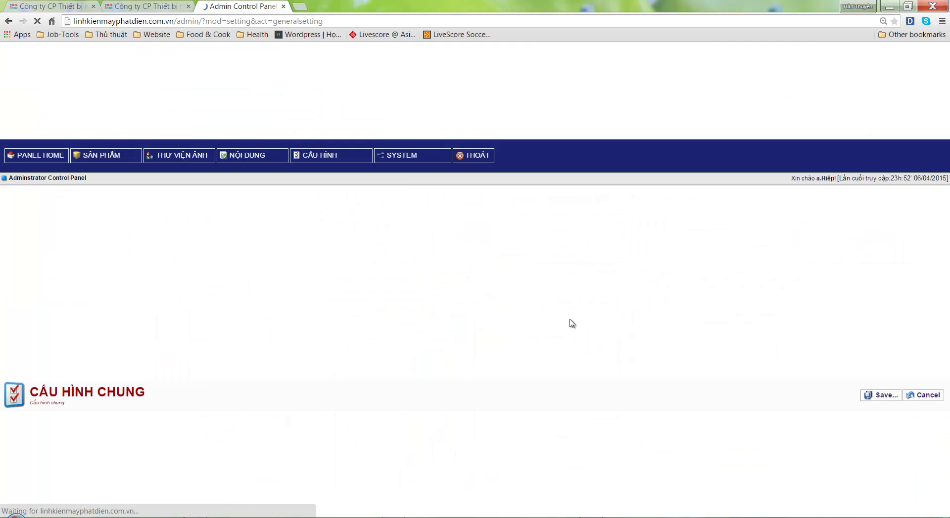
{"action": "scroll", "coordinate": [221, 319], "scroll_direction": "down", "scroll_amount": 2}
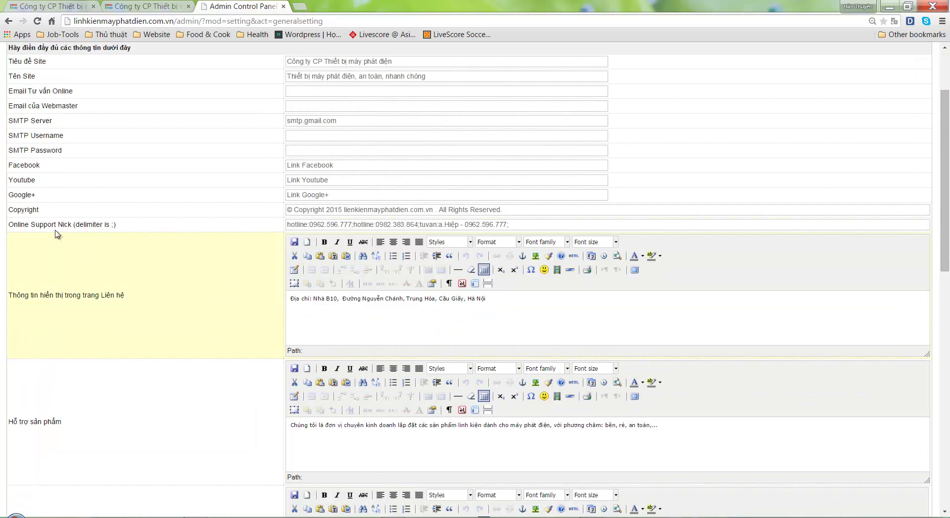
{"action": "left_click_drag", "start_coordinate": [58, 224], "coordinate": [21, 226]}
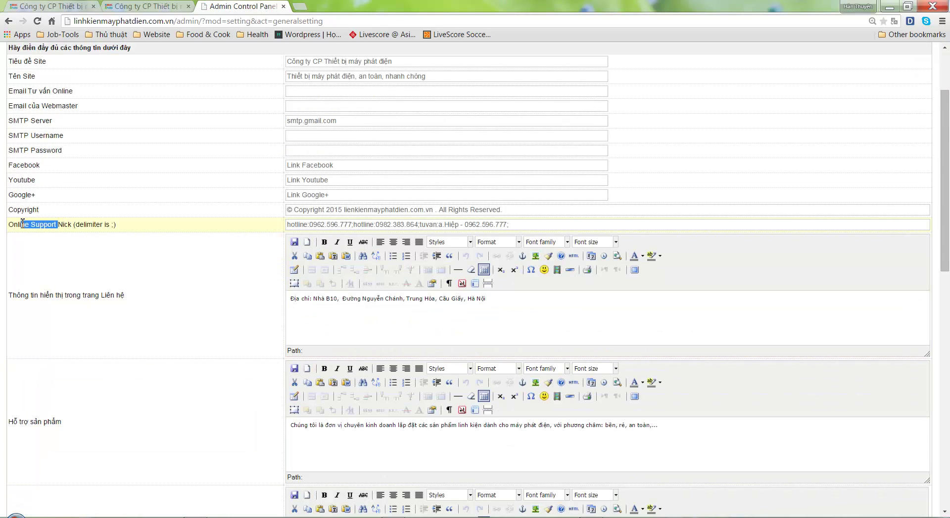
{"action": "left_click", "coordinate": [159, 228]}
Add 'a để ý dòng "Online Support' to the guide's phone note and move the Notepad window
{"action": "key", "text": "alt+Tab"}
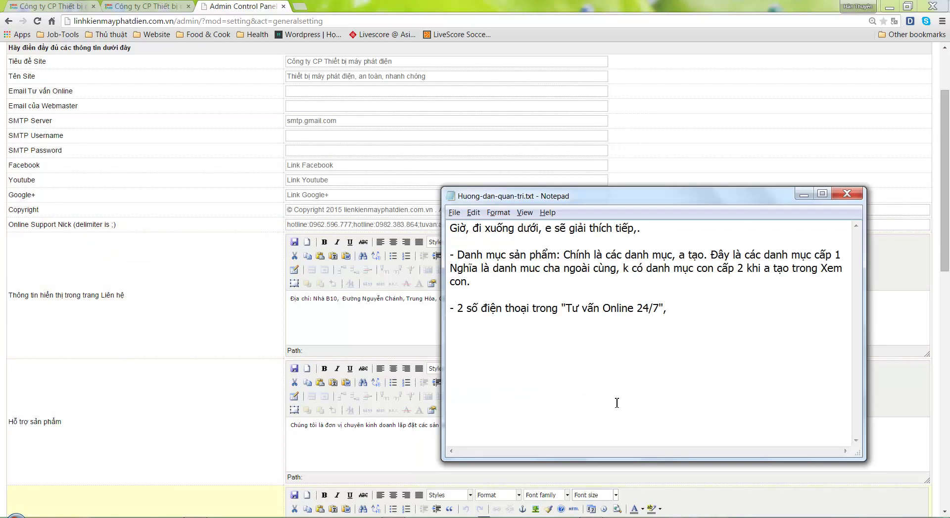
{"action": "type", "text": "a dể ý dòng \"ON"}
{"action": "key", "text": "BackSpace"}
{"action": "type", "text": "nline Suppỏ"}
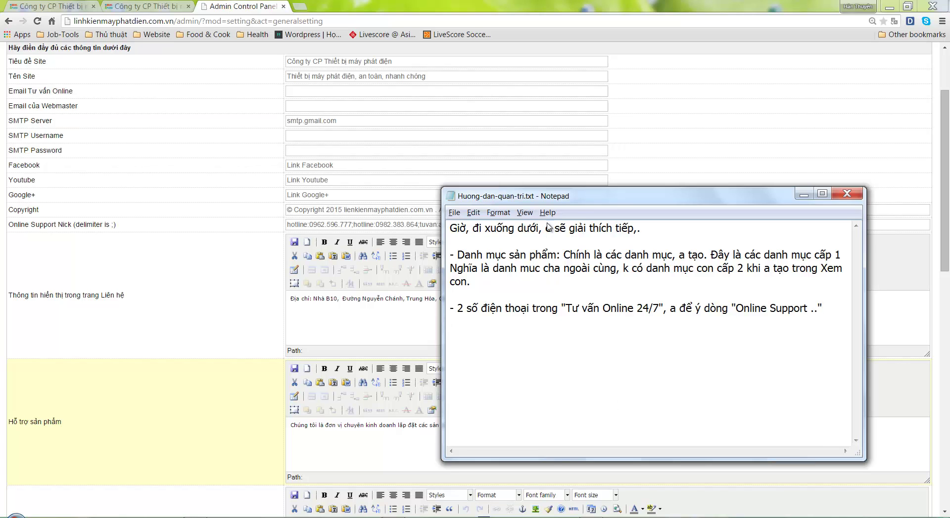
{"action": "left_click_drag", "start_coordinate": [548, 199], "coordinate": [447, 262]}
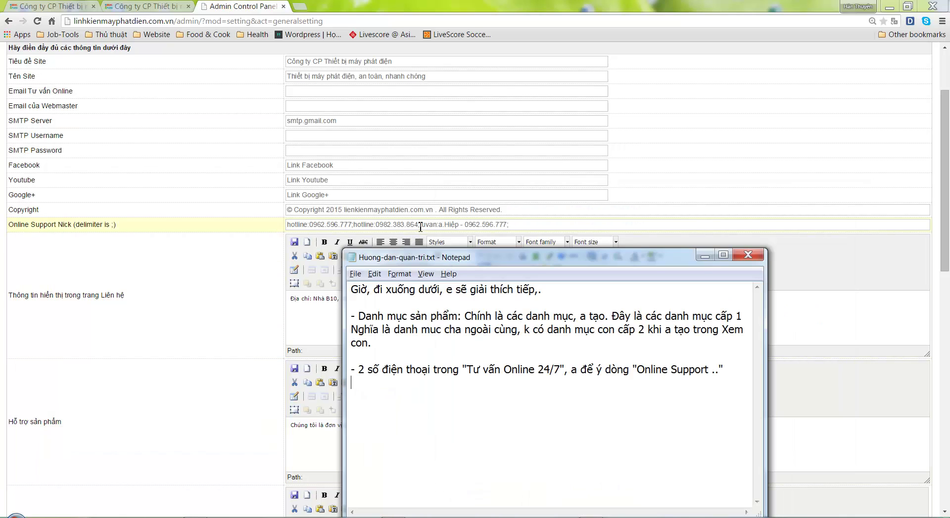
Copy the two hotline entries from the Online Support Nick field into the guide
{"action": "left_click", "coordinate": [420, 226]}
{"action": "left_click_drag", "start_coordinate": [420, 225], "coordinate": [272, 227]}
{"action": "key", "text": "ctrl+c"}
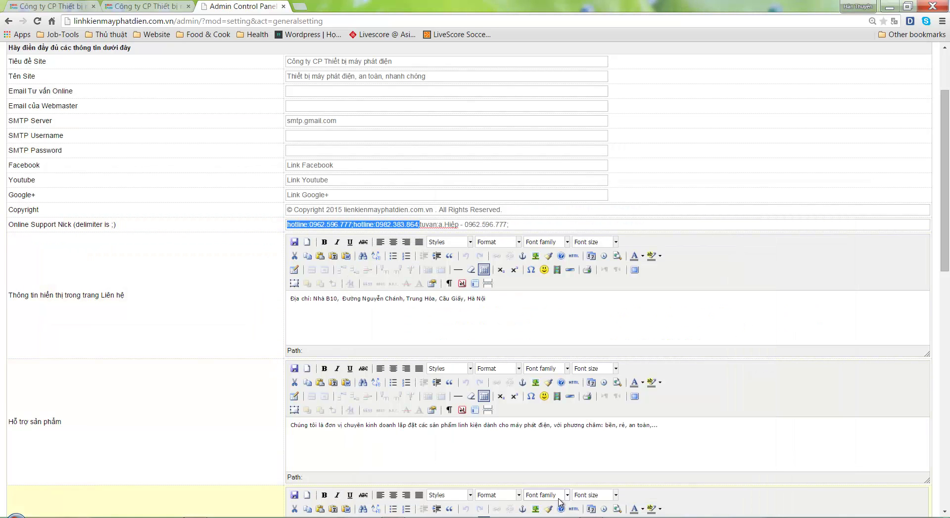
{"action": "key", "text": "alt+Tab"}
{"action": "key", "text": "ctrl+v"}
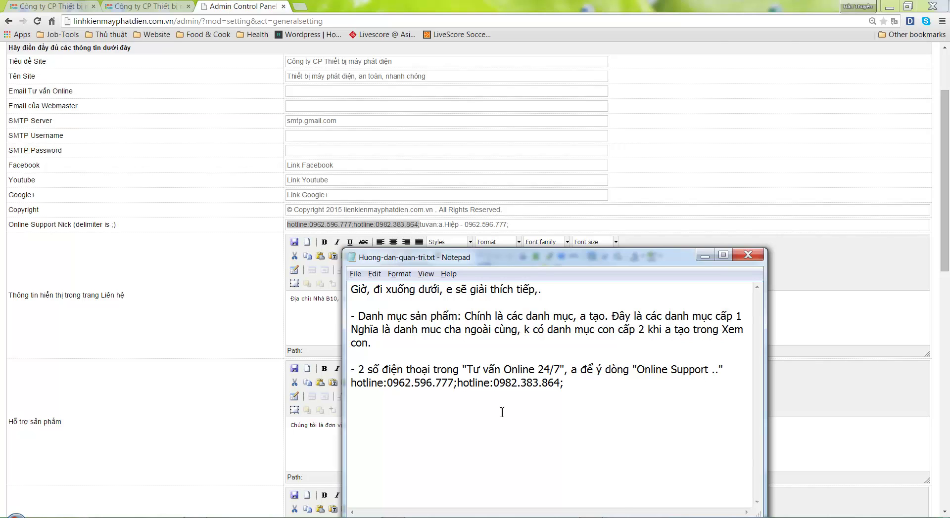
Explain the syntax hotline + ":" + "sđt" + ";" with an example, noting two numbers suffice
{"action": "type", "text": "Cú pháp là: hotl"}
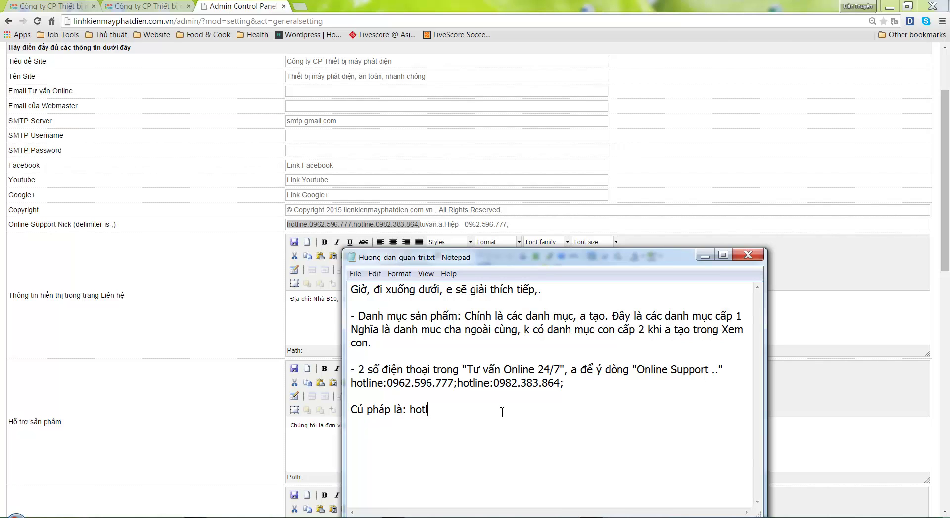
{"action": "type", "text": "ine"}
{"action": "type", "text": "+ \":\" + \"sđ"}
{"action": "type", "text": "d: "}
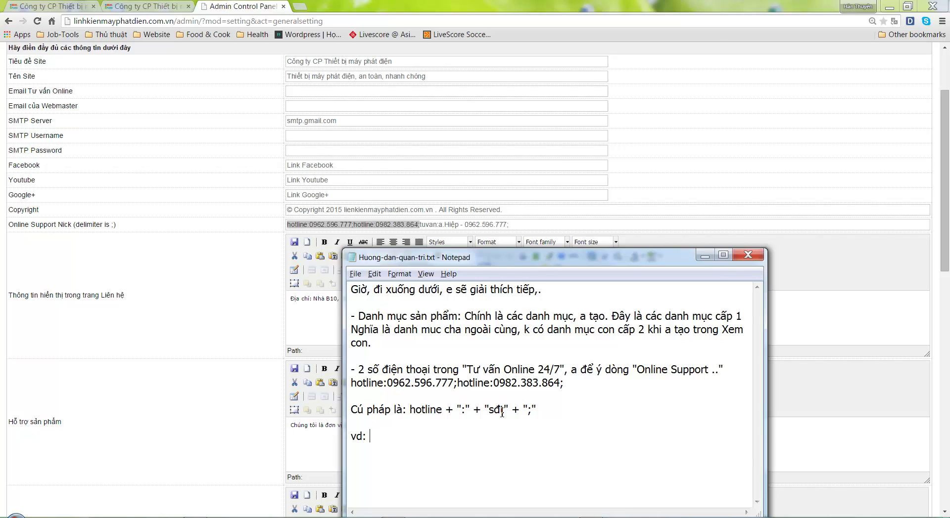
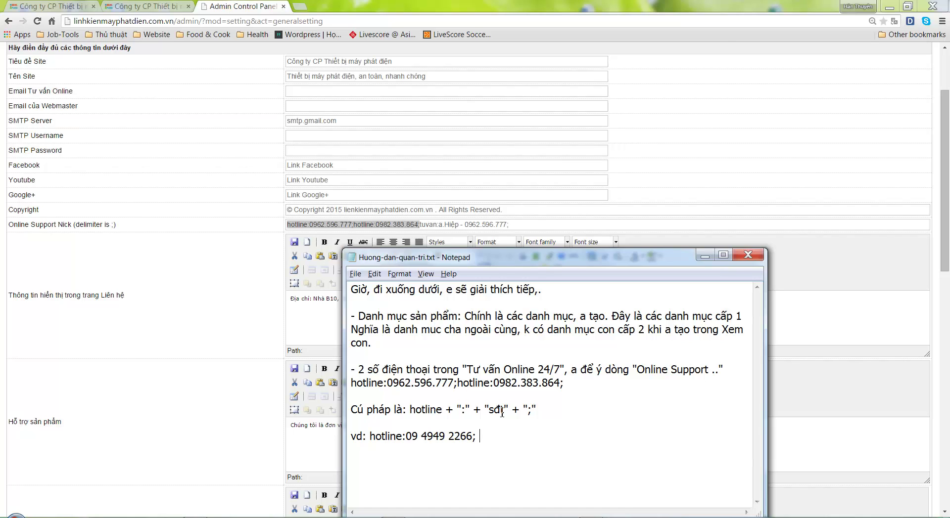
{"action": "type", "text": "; a cu thêm 1"}
{"action": "type", "text": " cuú pháp"}
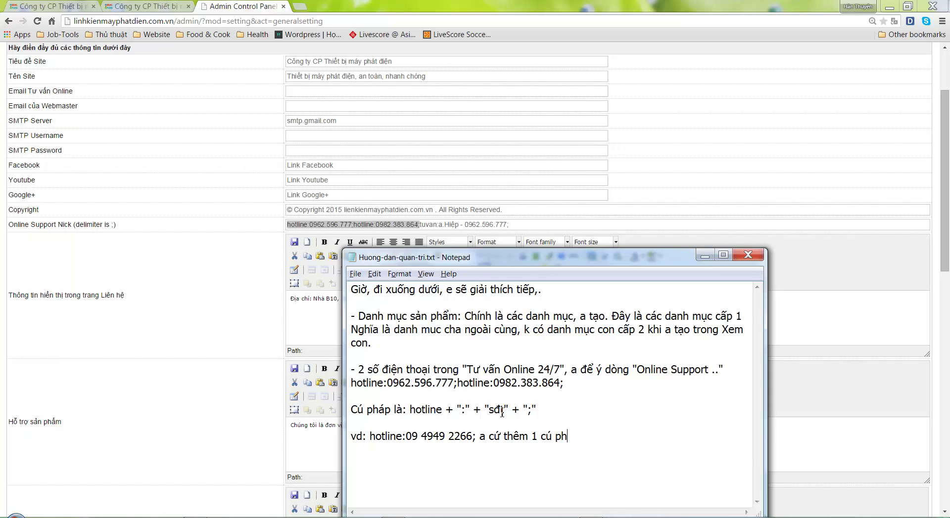
{"action": "type", "text": ", là thêm 1 "}
{"action": "type", "text": "sdt, nhưng"}
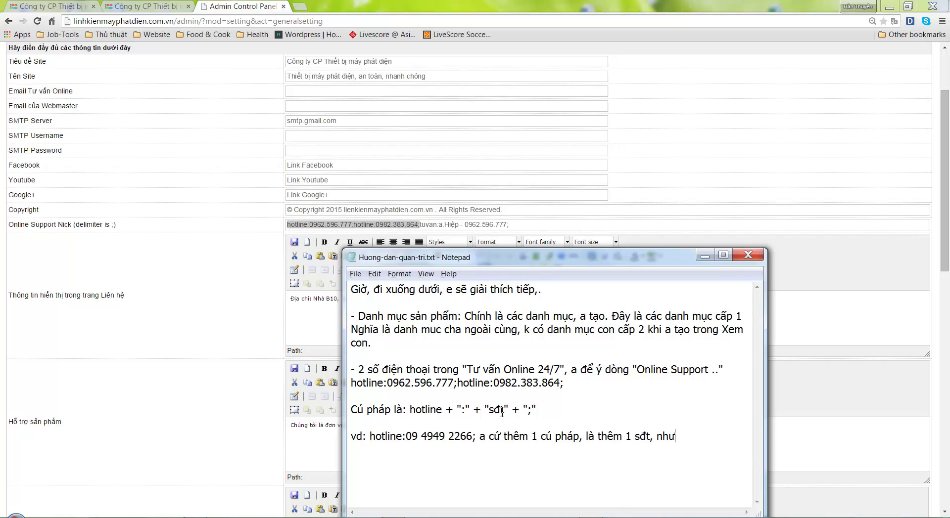
{"action": "type", "text": " e nghĩ, chỉ cần 2"}
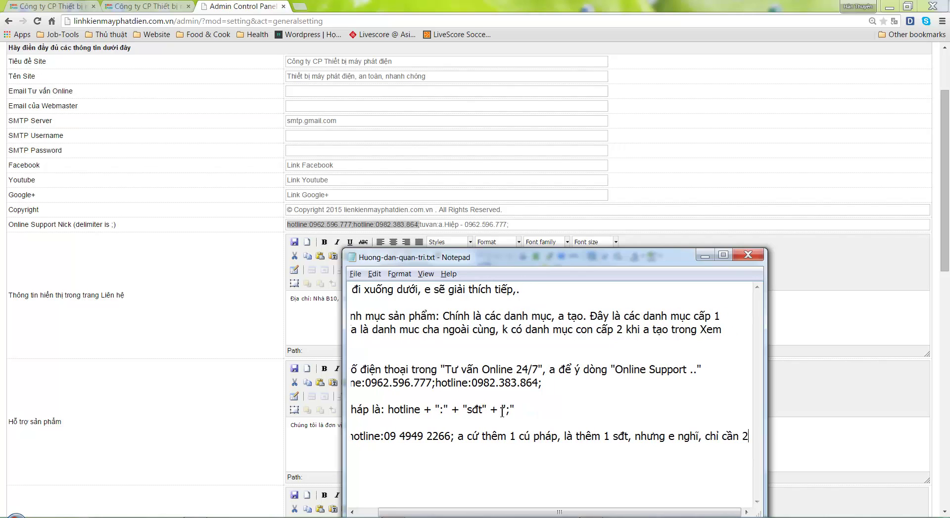
{"action": "type", "text": " số cho đẹp"}
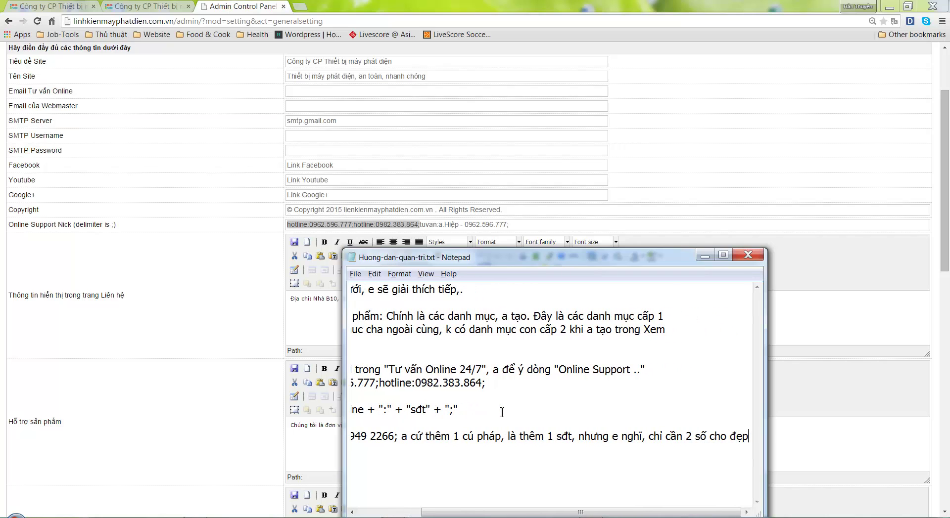
{"action": "type", "text": "."}
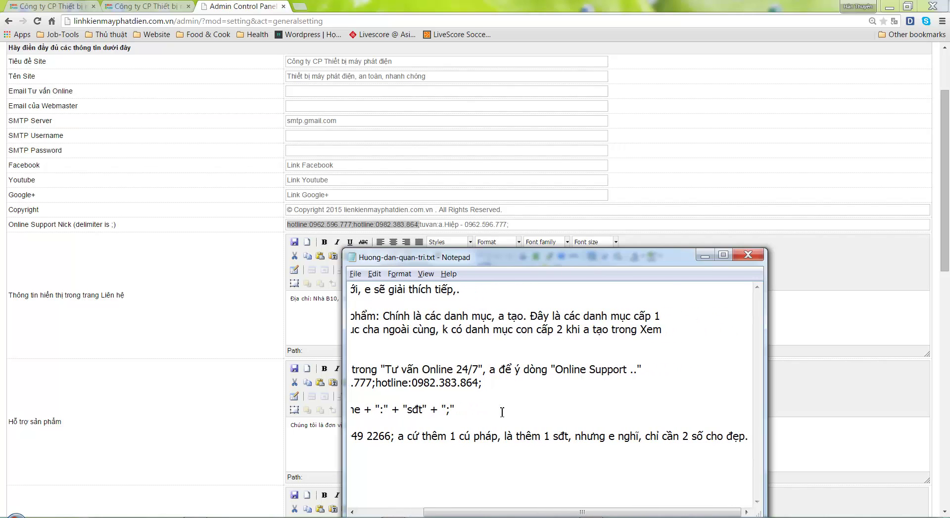
{"action": "key", "text": "Return"}
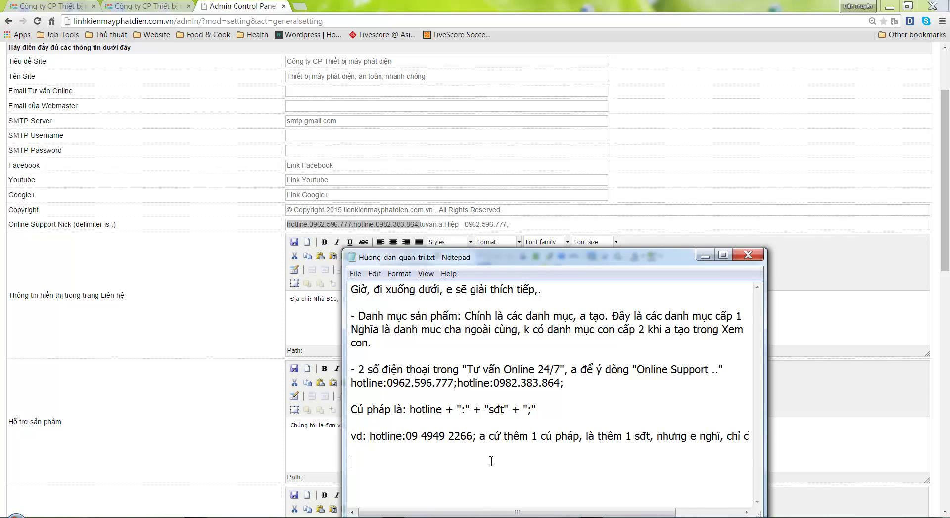
{"action": "left_click", "coordinate": [531, 225]}
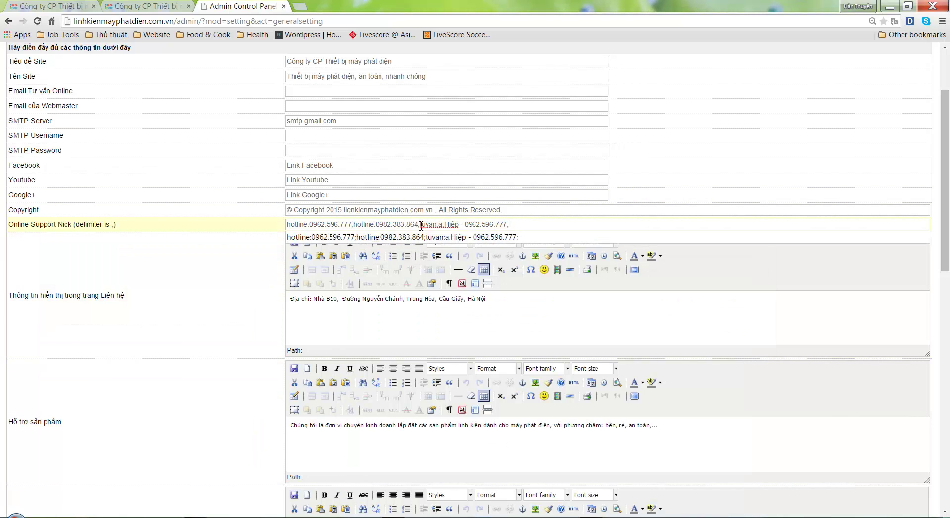
Add 'O đây còn 1 cú phap nưa:' with the pasted tuvan entry, explaining it's the product-page phone
{"action": "left_click", "coordinate": [546, 224], "text": "shift"}
{"action": "key", "text": "ctrl+c"}
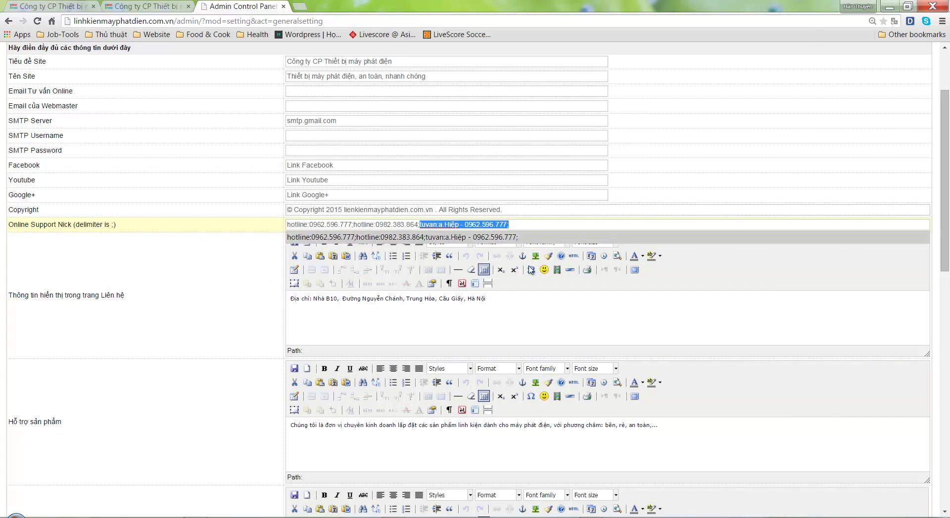
{"action": "key", "text": "alt+Tab"}
{"action": "type", "text": "O"}
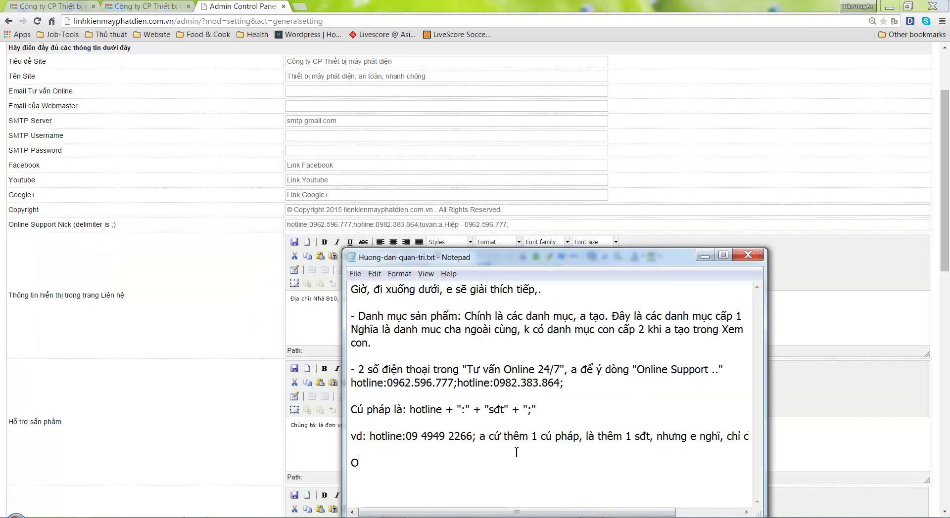
{"action": "type", "text": " đây còn 1 cú pha"}
{"action": "type", "text": "p nưa:"}
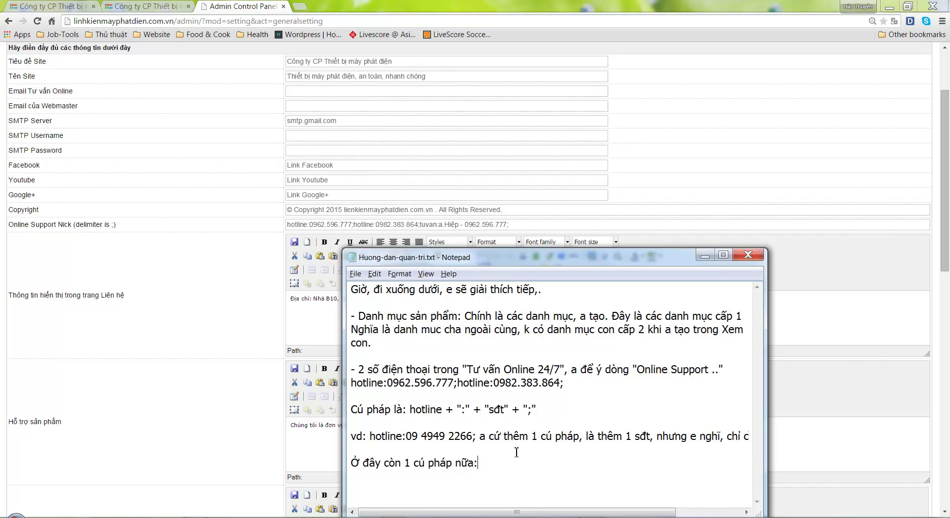
{"action": "key", "text": "ctrl+v"}
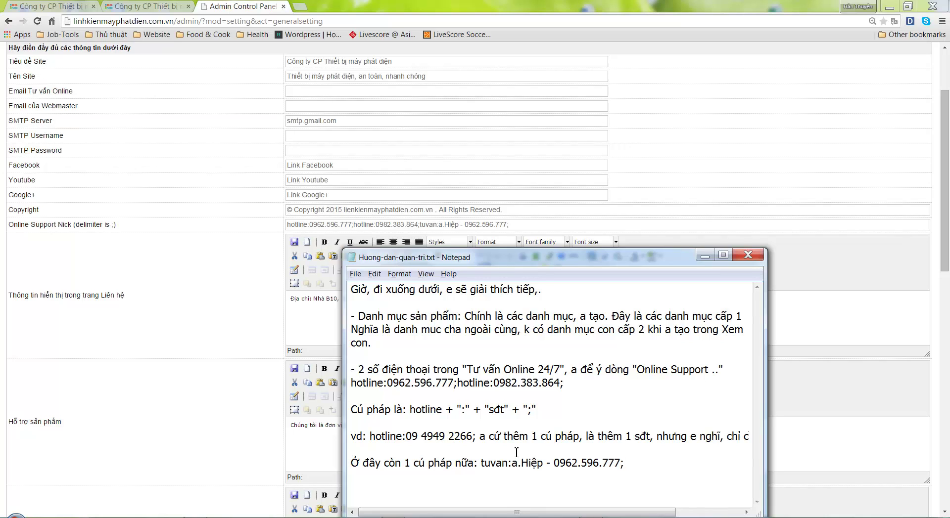
{"action": "key", "text": "Return"}
{"action": "key", "text": "Return"}
{"action": "type", "text": "Chính là sđt trong phầ"}
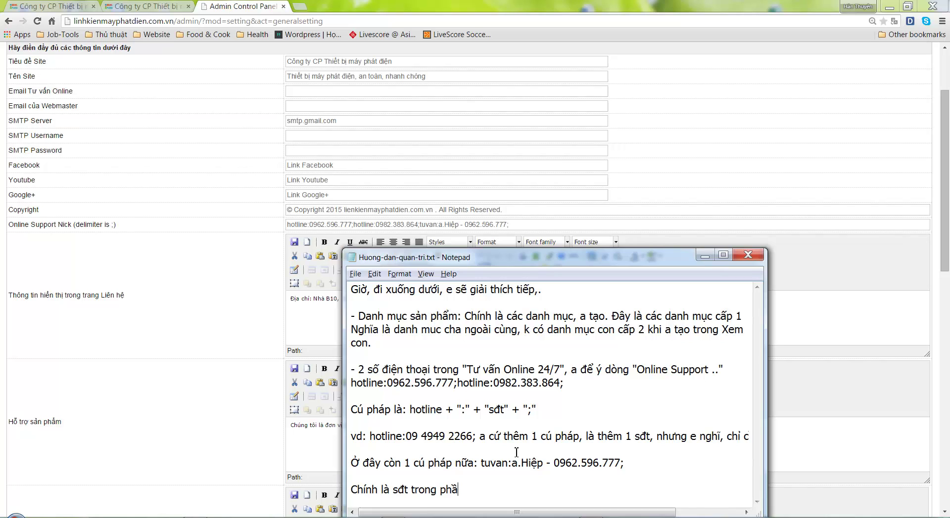
{"action": "type", "text": "n chi tiết sản phẩm, "}
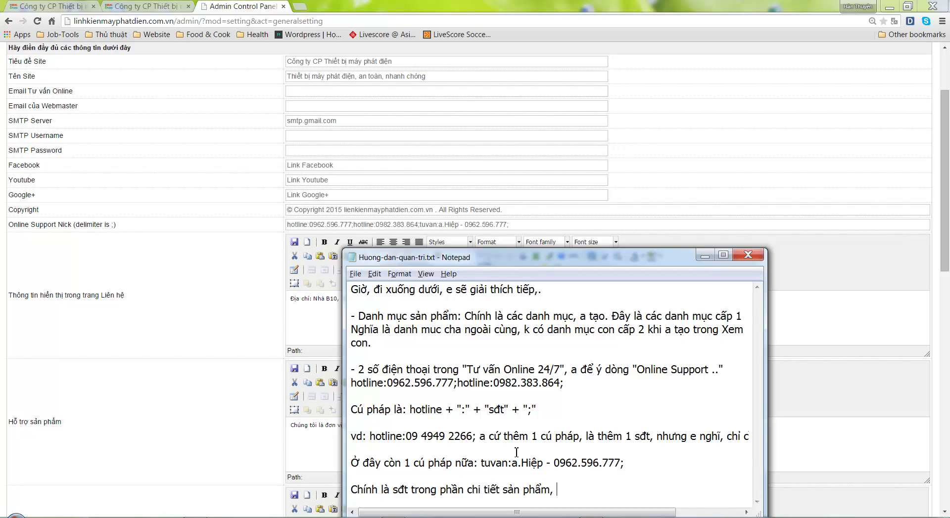
{"action": "type", "text": "nếu a ko muốn hi"}
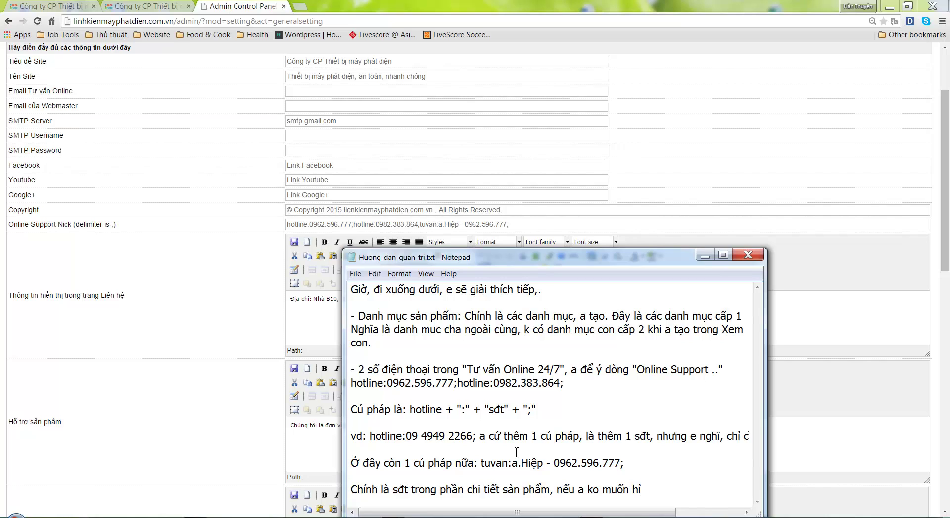
{"action": "type", "text": "iển thị, a có thê"}
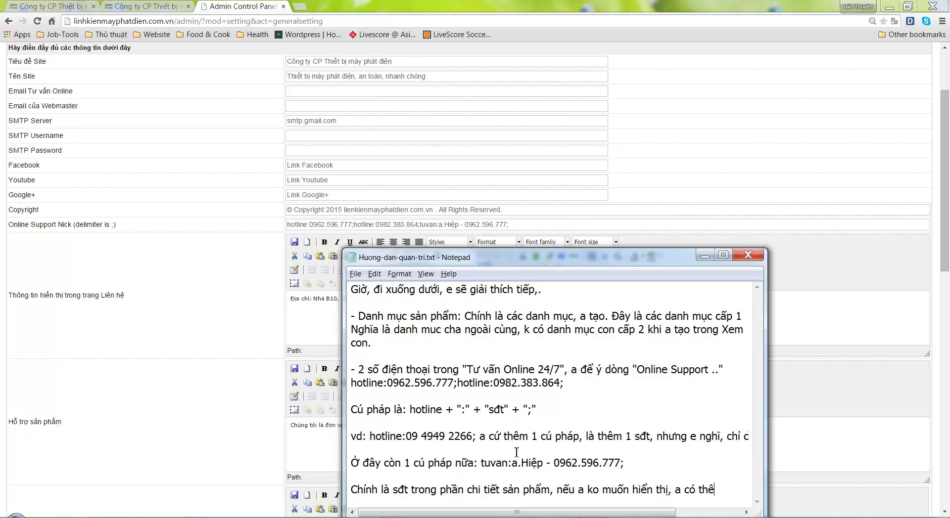
{"action": "type", "text": " bỏ đi."}
Match the AVR MARATHON page's consultation phone against the tuvan entry in Online Support Nick
{"action": "left_click", "coordinate": [167, 6]}
{"action": "key", "text": "F5"}
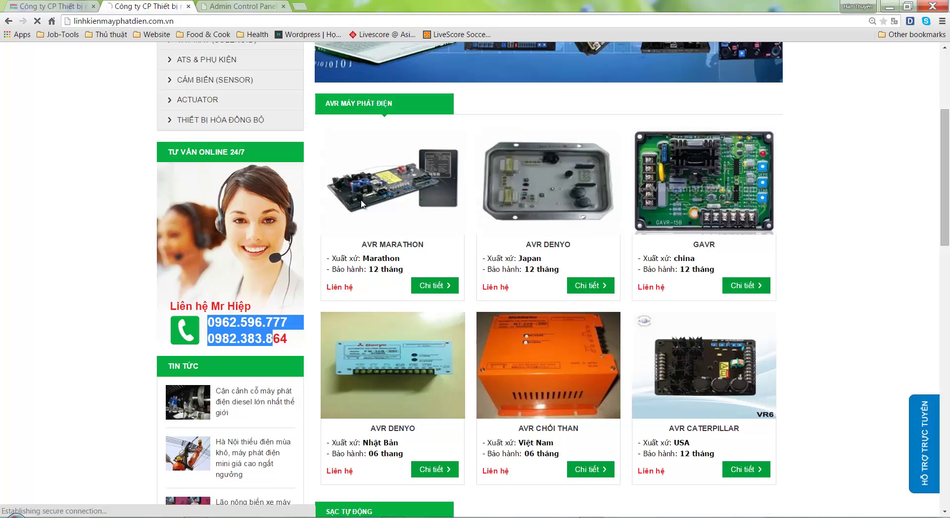
{"action": "left_click", "coordinate": [362, 204]}
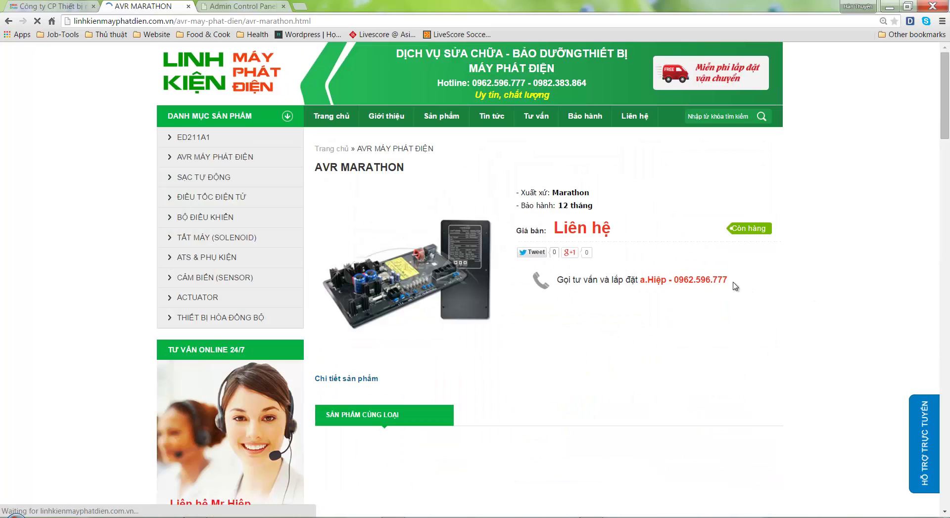
{"action": "left_click_drag", "start_coordinate": [731, 281], "coordinate": [656, 291]}
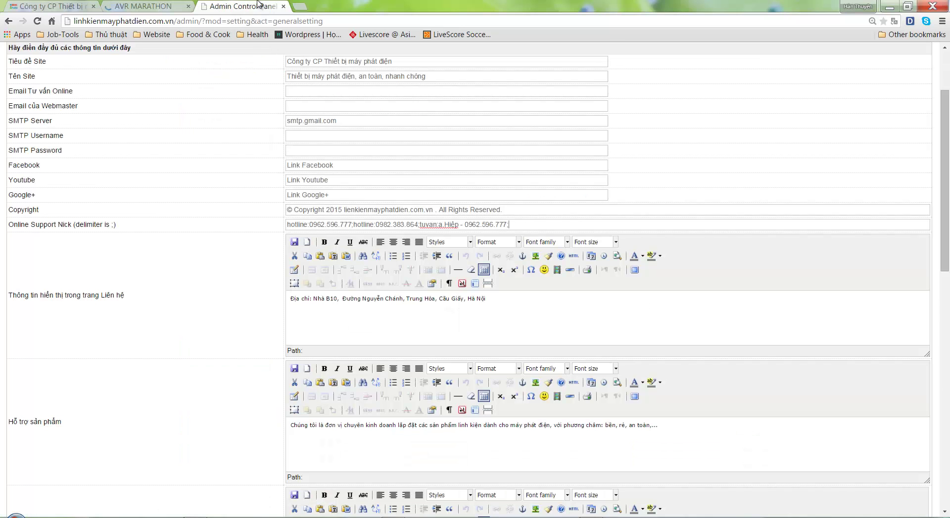
{"action": "key", "text": "ctrl+Tab"}
{"action": "left_click_drag", "start_coordinate": [438, 226], "coordinate": [512, 226]}
{"action": "left_click", "coordinate": [512, 225]}
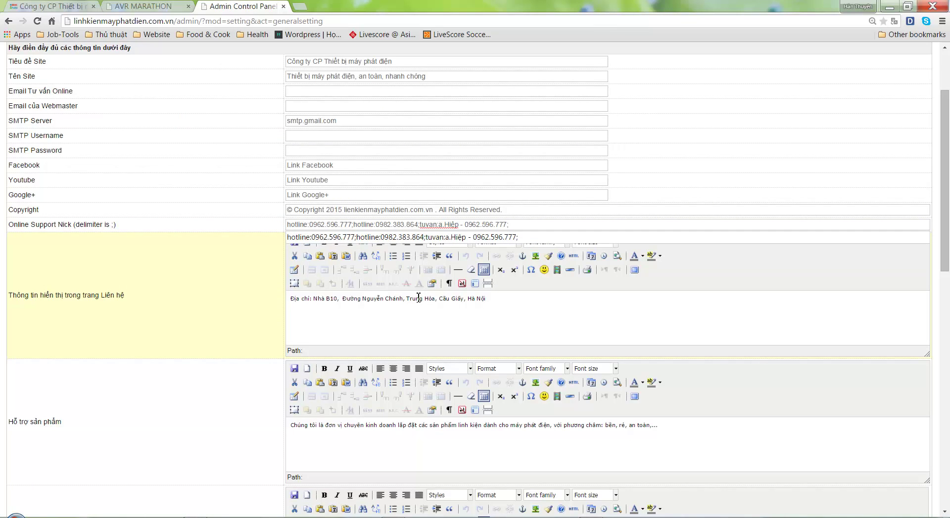
{"action": "key", "text": "ctrl+shift+Tab"}
{"action": "left_click", "coordinate": [687, 280]}
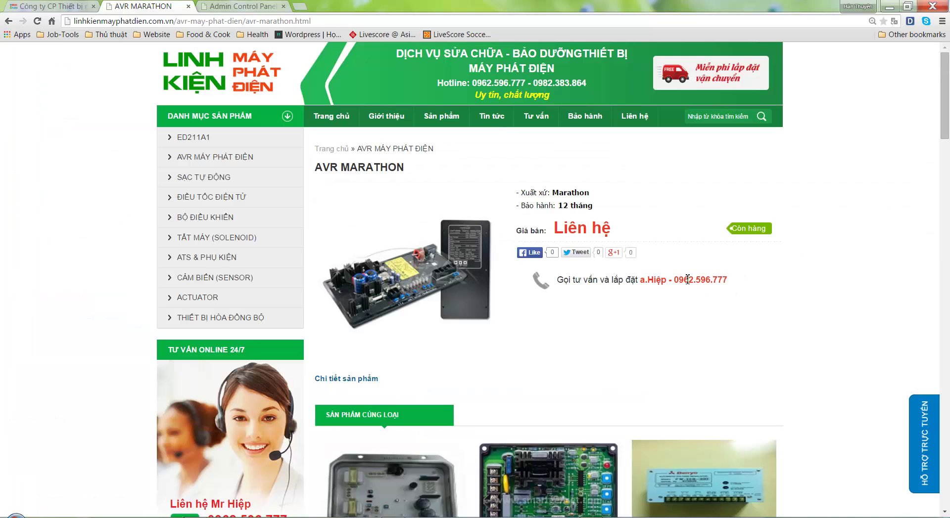
{"action": "left_click", "coordinate": [251, 8]}
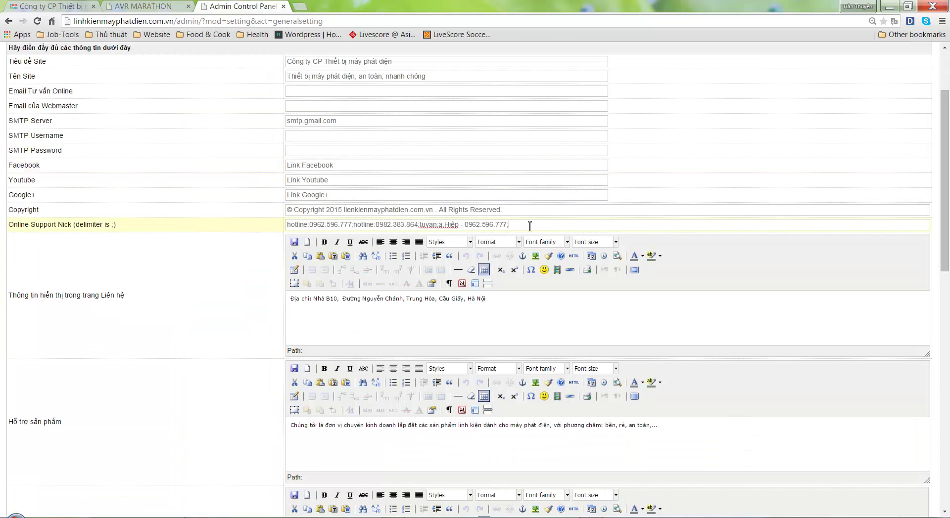
{"action": "left_click_drag", "start_coordinate": [529, 226], "coordinate": [445, 225]}
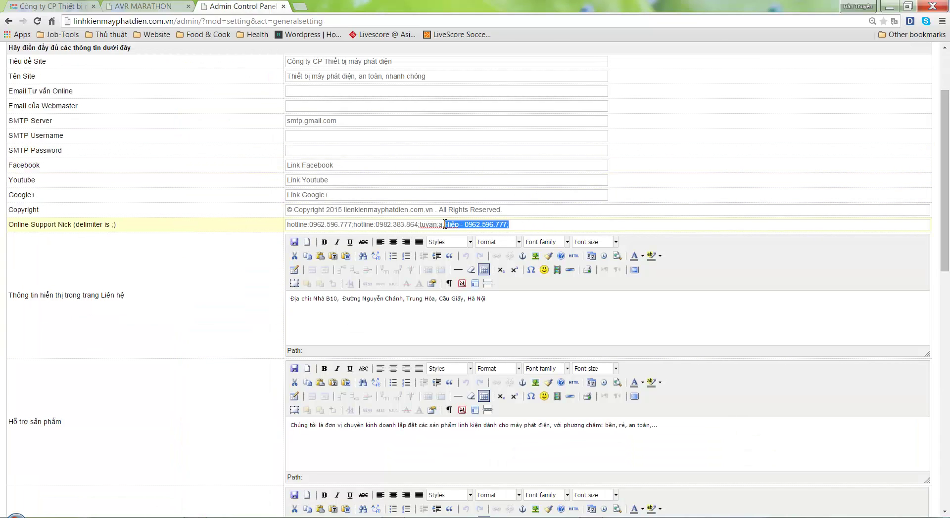
Move Notepad top-right and replace its notes with 'Ok, a có thể sửa các sđt rồi nhé.'
{"action": "left_click", "coordinate": [583, 225]}
{"action": "key", "text": "alt+Tab"}
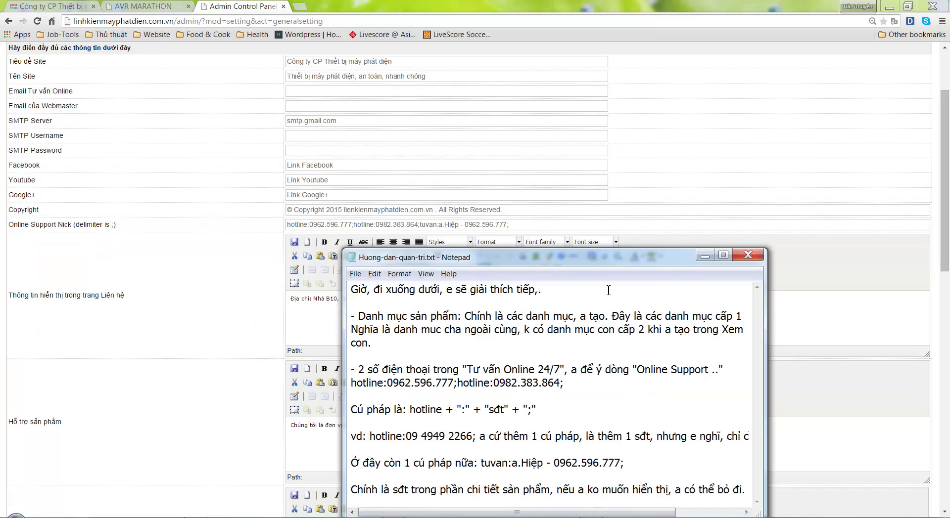
{"action": "left_click_drag", "start_coordinate": [695, 242], "coordinate": [781, 139]}
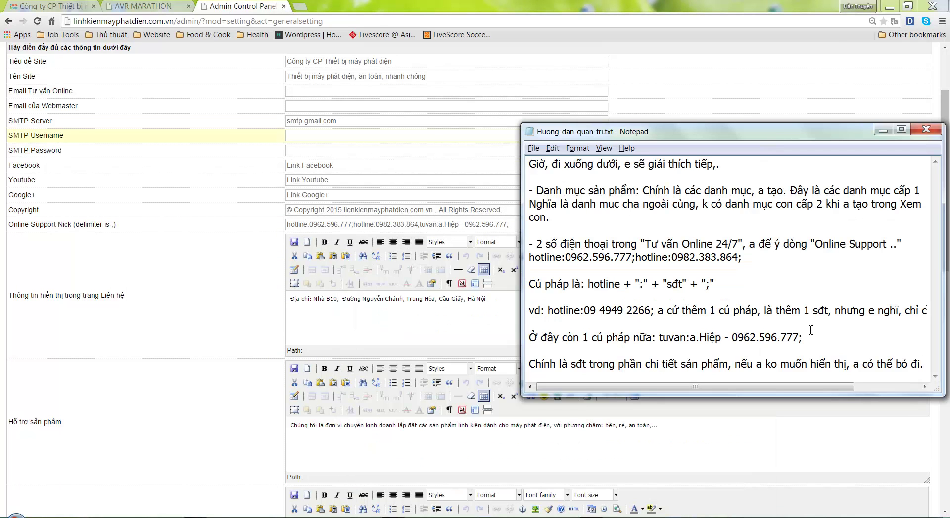
{"action": "key", "text": "ctrl+a"}
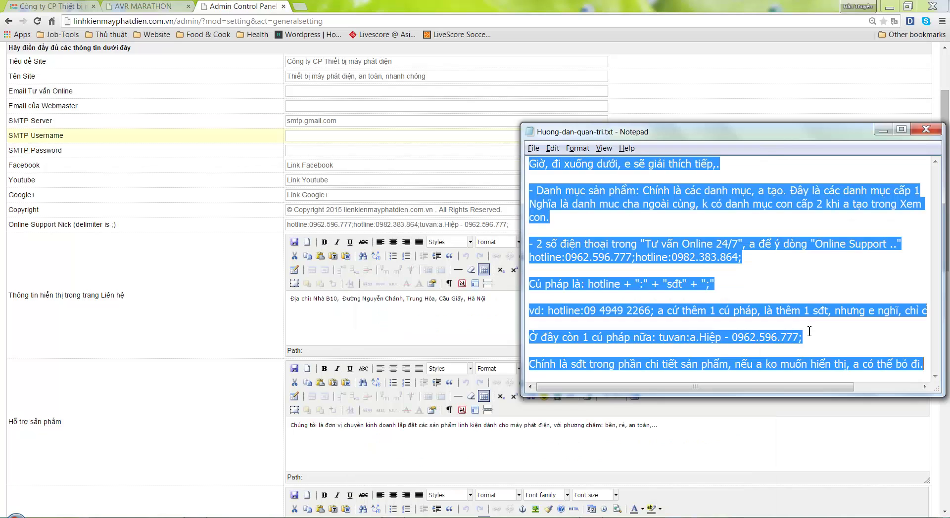
{"action": "key", "text": "Delete"}
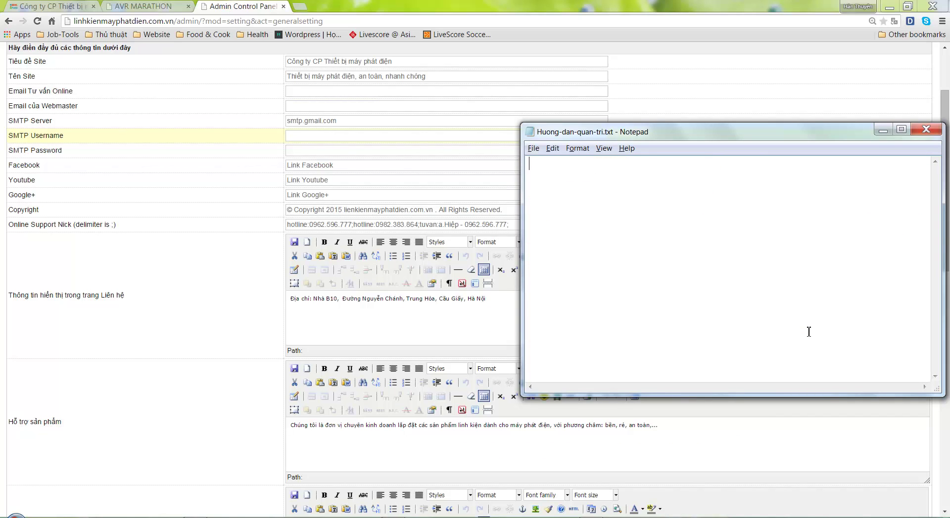
{"action": "type", "text": "Ok"}
{"action": "type", "text": ", a có the"}
{"action": "type", "text": " sửa"}
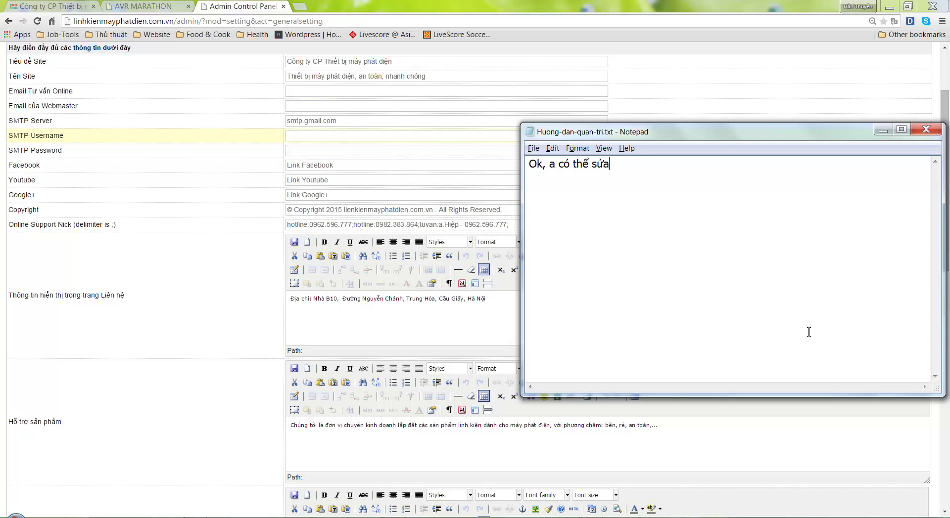
{"action": "type", "text": " các sdt rồi nhé."}
{"action": "key", "text": "Return"}
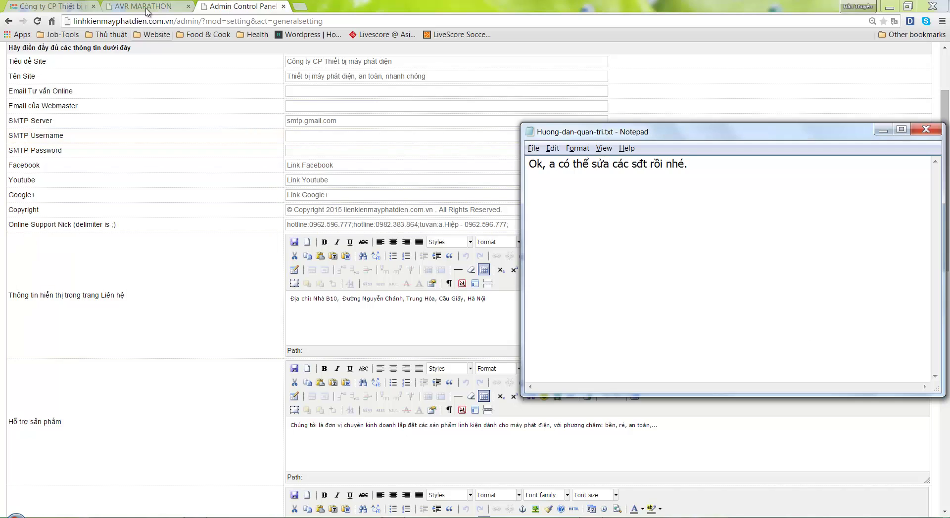
Return to the AVR MARATHON product page and scroll down it
{"action": "left_click", "coordinate": [143, 6]}
{"action": "scroll", "coordinate": [79, 333], "scroll_direction": "down", "scroll_amount": 3}
{"action": "scroll", "coordinate": [91, 379], "scroll_direction": "down", "scroll_amount": 6}
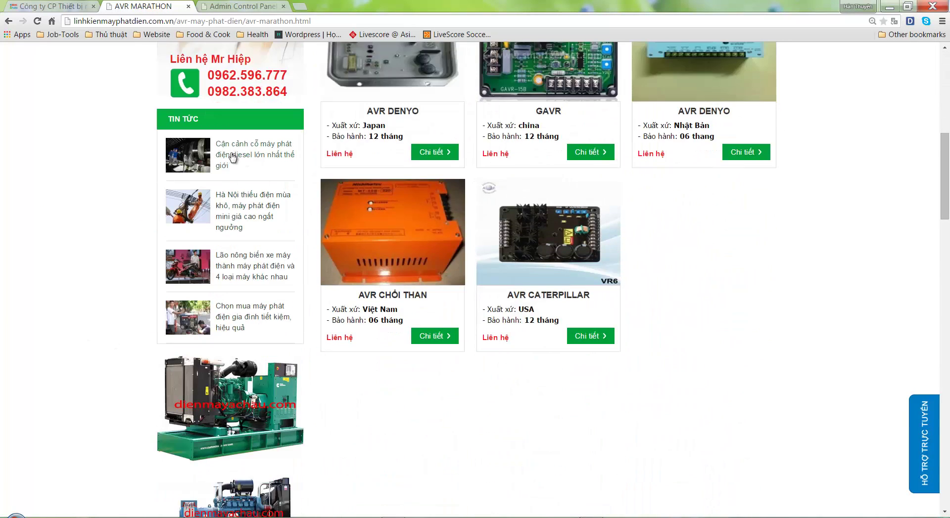
Note in the guide that the left-column Tin tức block shows the 5 newest news items
{"action": "left_click", "coordinate": [591, 514]}
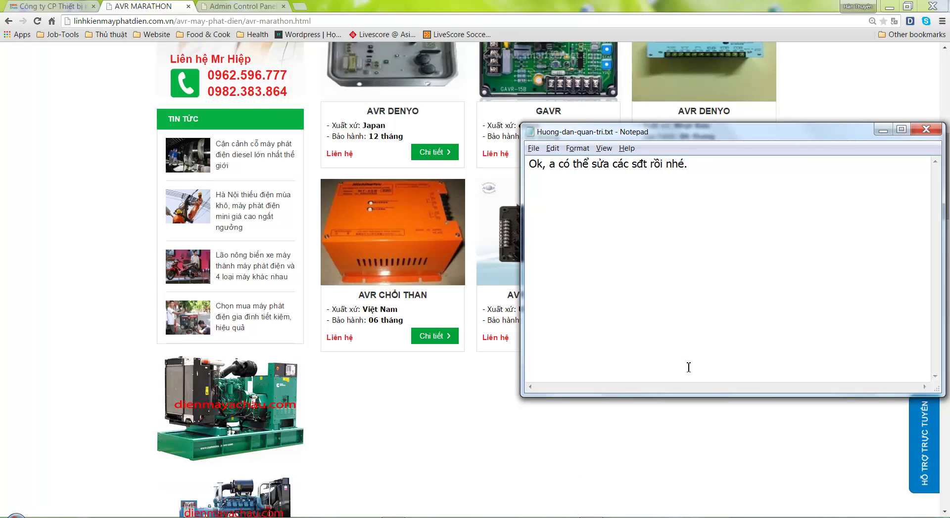
{"action": "type", "text": "Phần tT"}
{"action": "key", "text": "BackSpace"}
{"action": "key", "text": "BackSpace"}
{"action": "type", "text": "Tin tức"}
{"action": "type", "text": " ở cô"}
{"action": "type", "text": "t "}
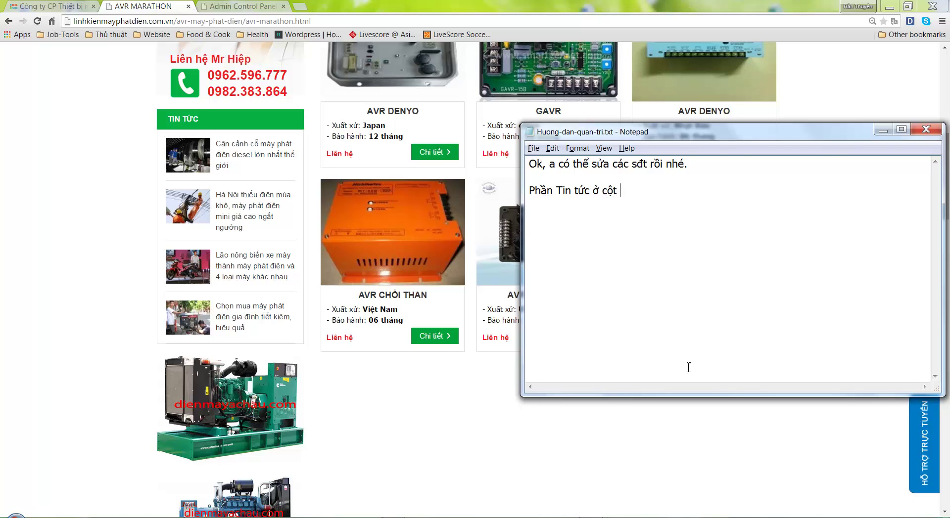
{"action": "type", "text": "trái, sẽ lấy 5 tin mới nhất, "}
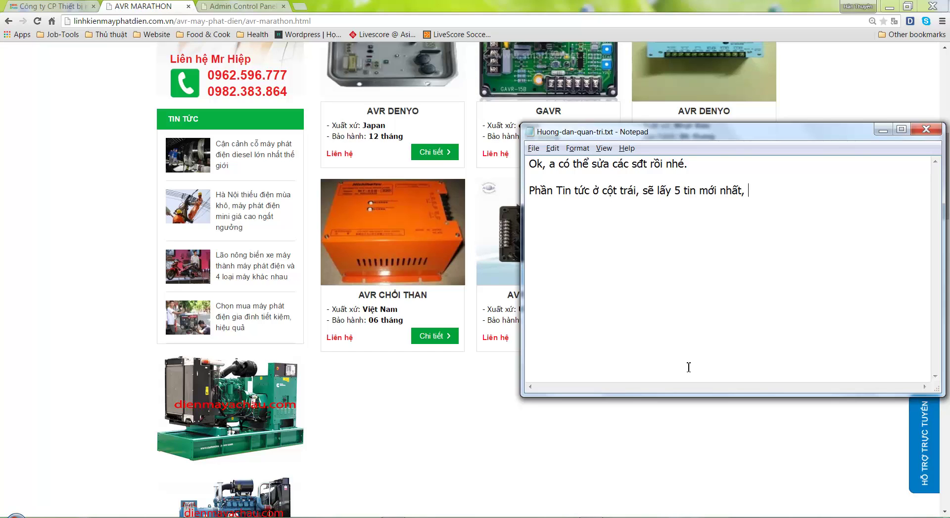
{"action": "type", "text": "a tạo trong phần Tin tức."}
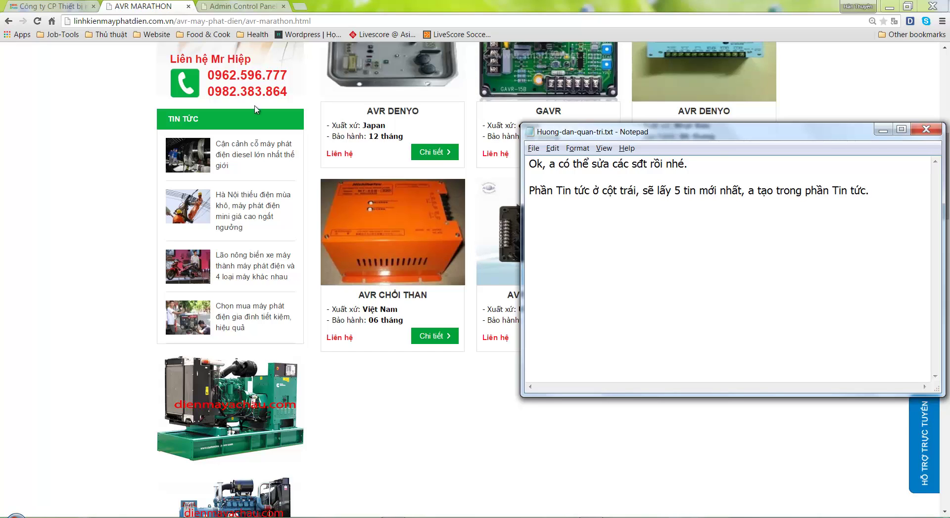
{"action": "left_click", "coordinate": [240, 6]}
{"action": "scroll", "coordinate": [218, 129], "scroll_direction": "up", "scroll_amount": 2}
Open the NỘI DUNG > Tin tức list and compare it with the live site's news block
{"action": "mouse_move", "coordinate": [256, 60]}
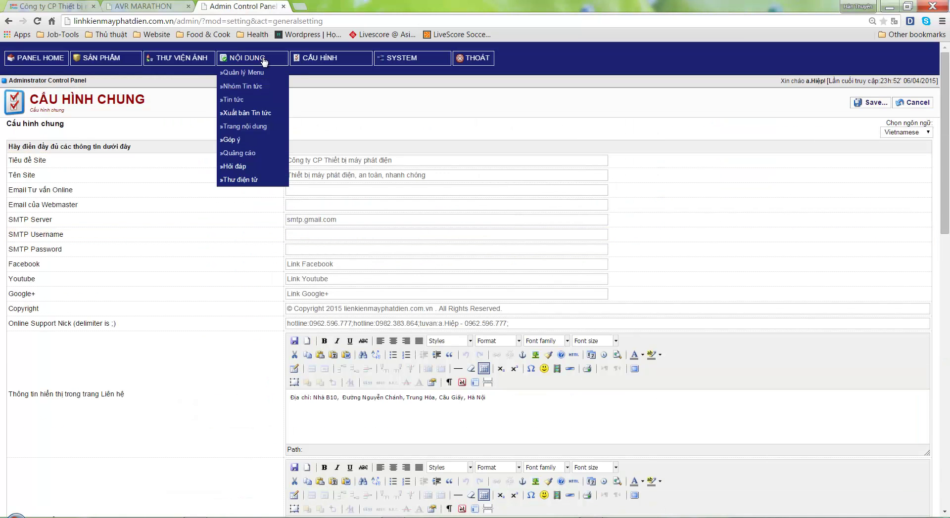
{"action": "left_click", "coordinate": [250, 99]}
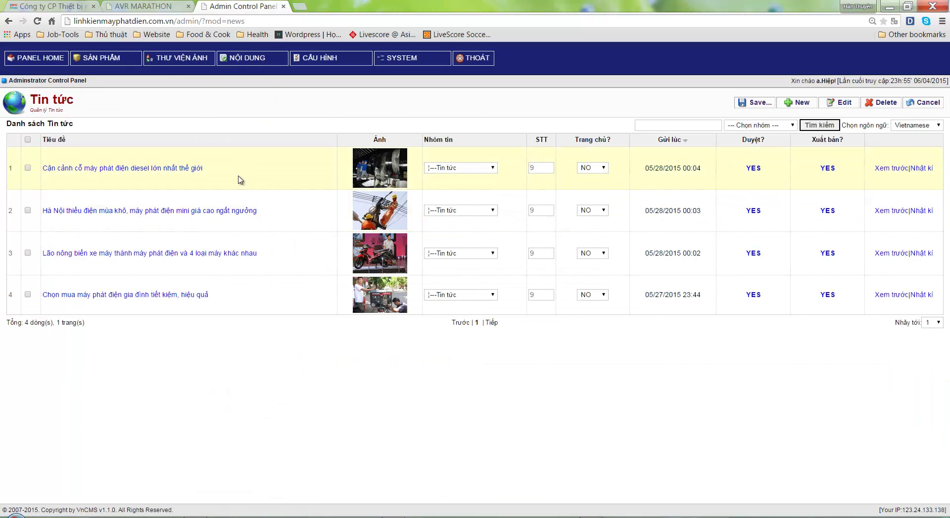
{"action": "left_click", "coordinate": [143, 6]}
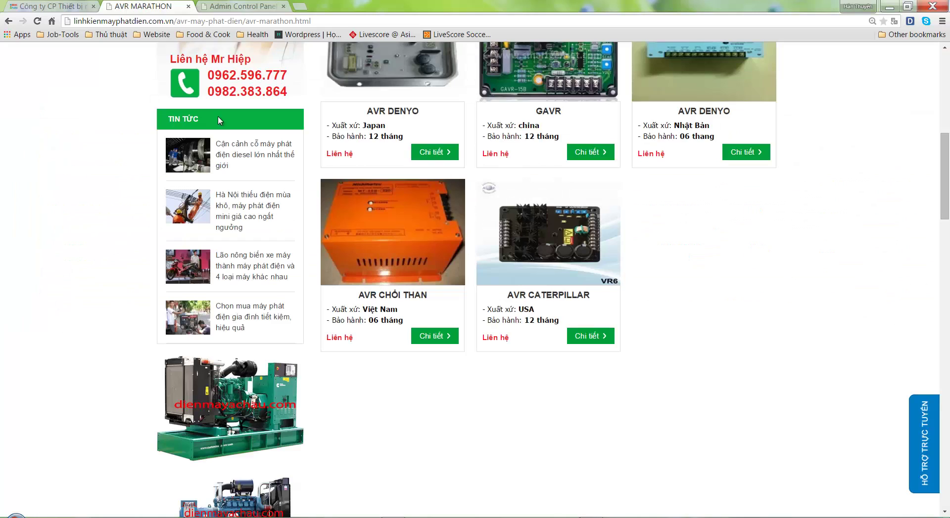
{"action": "key", "text": "alt+Tab"}
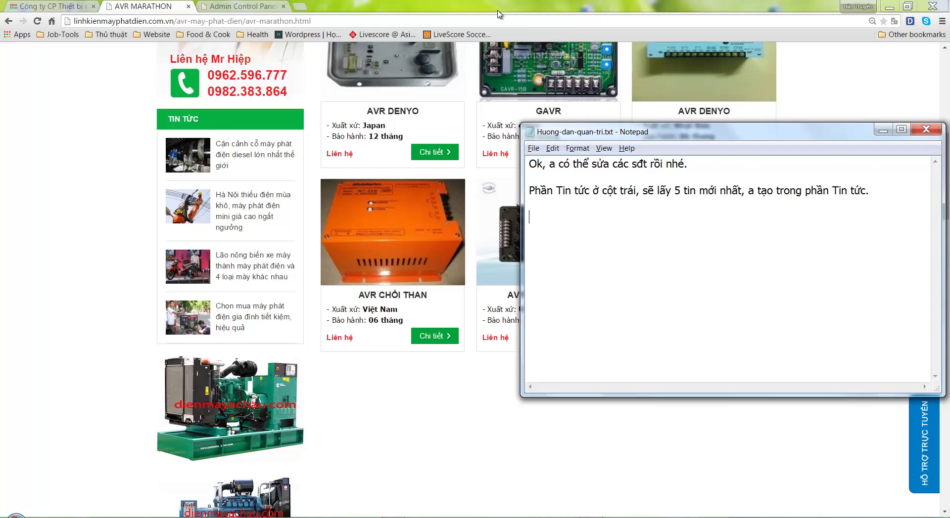
{"action": "left_click", "coordinate": [247, 6]}
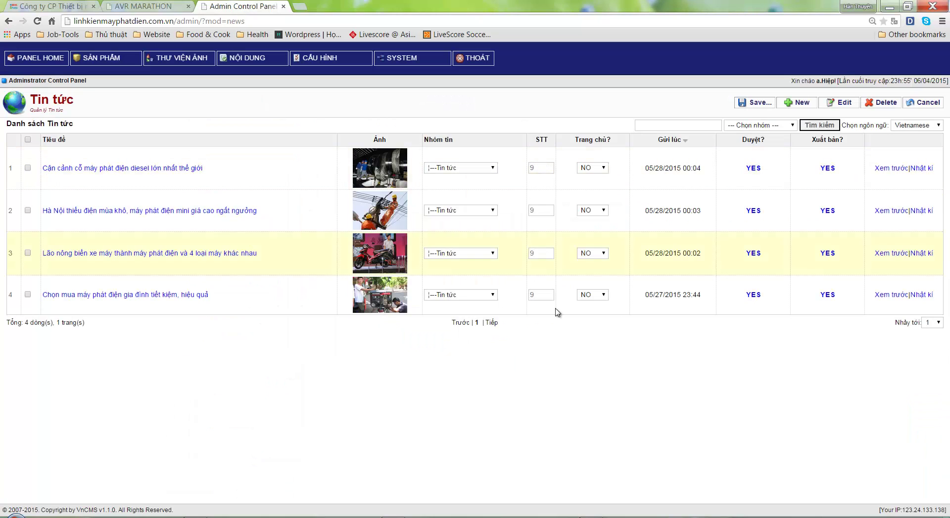
{"action": "key", "text": "alt+Tab"}
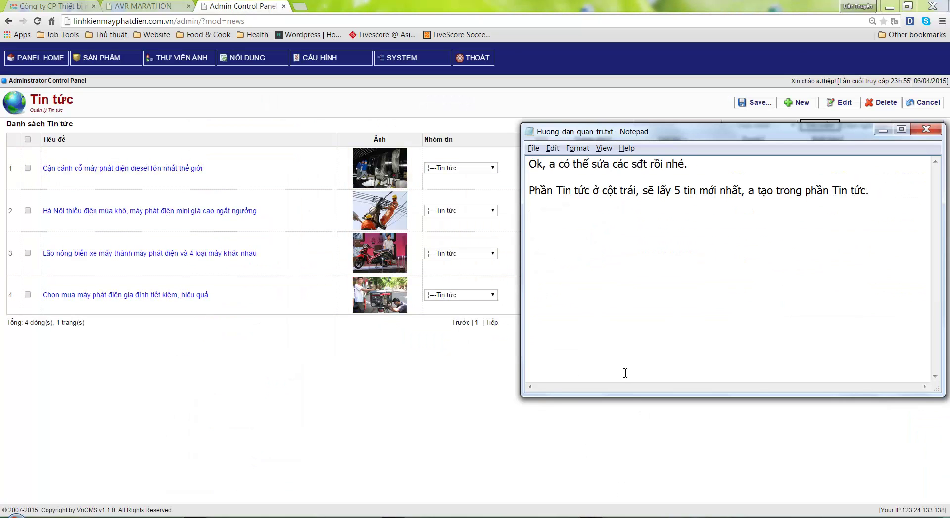
Check the STT column and note that news sorts smallest-to-largest, with smaller numbers on top
{"action": "type", "text": "A có thể sắp xếp t"}
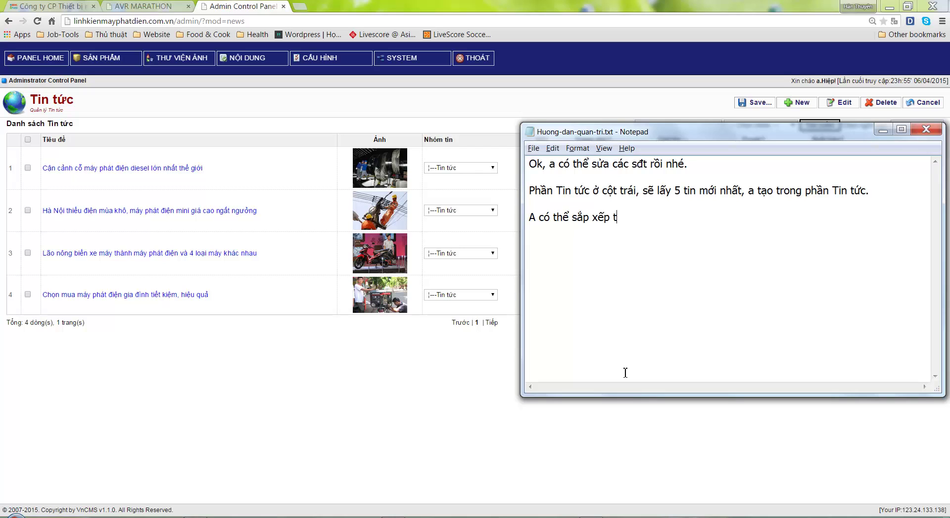
{"action": "type", "text": "hứ tư"}
{"action": "left_click_drag", "start_coordinate": [665, 133], "coordinate": [567, 250]}
{"action": "double_click", "coordinate": [541, 140]}
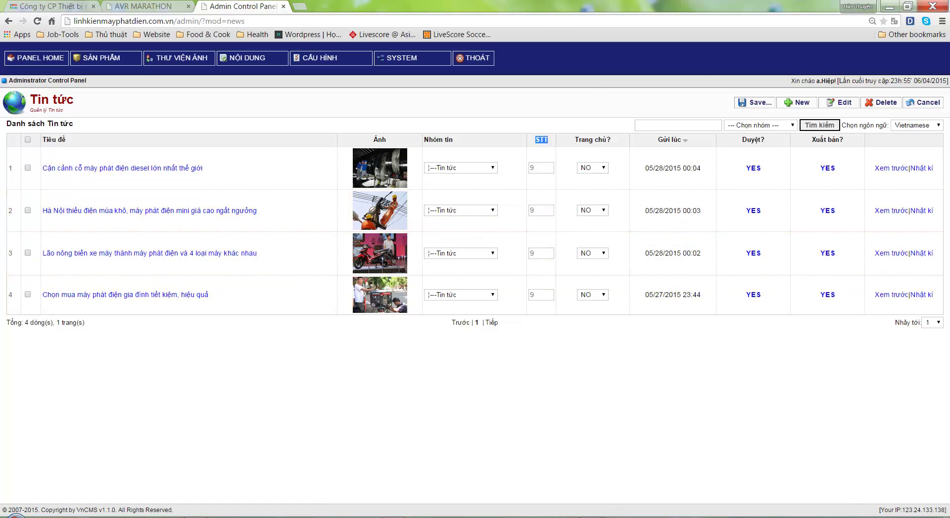
{"action": "left_click", "coordinate": [613, 514]}
{"action": "type", "text": "sắp xếp"}
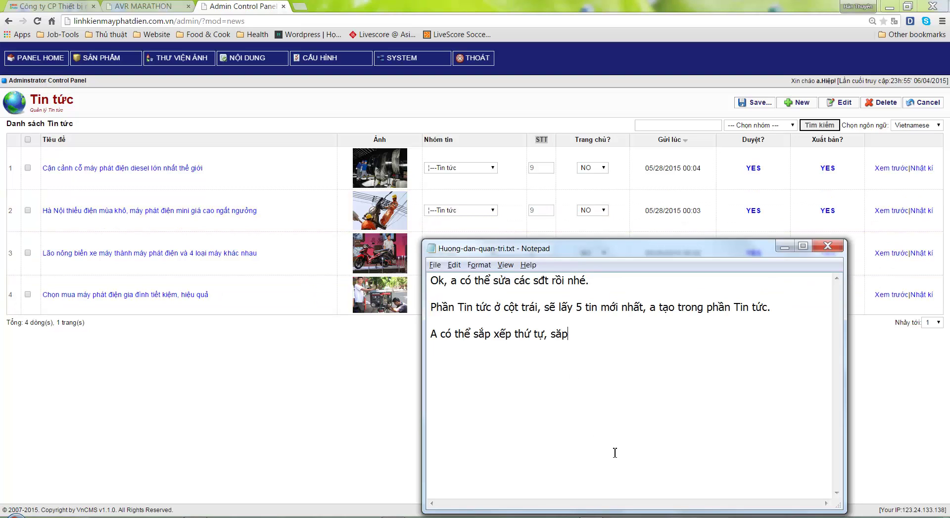
{"action": "type", "text": " theo tư"}
{"action": "type", "text": " tự từ "}
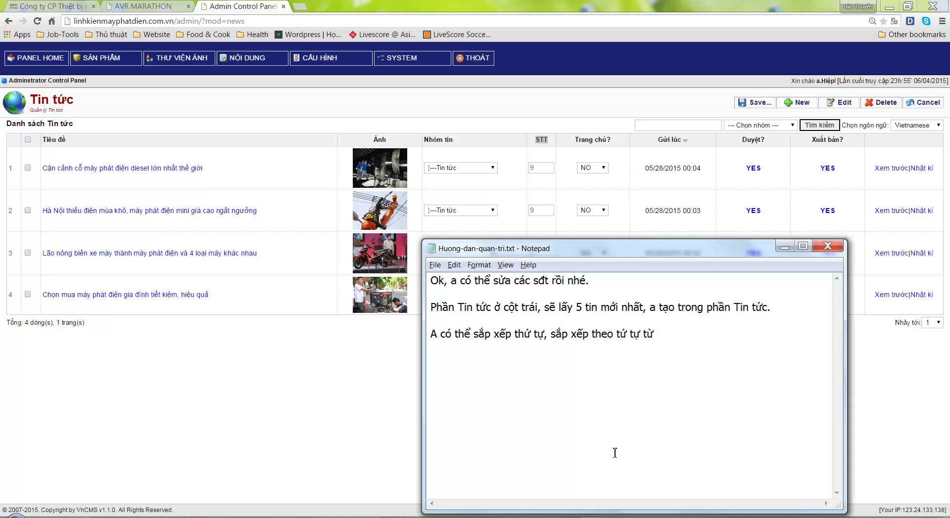
{"action": "type", "text": "h"}
{"action": "type", "text": "nhỏ toi"}
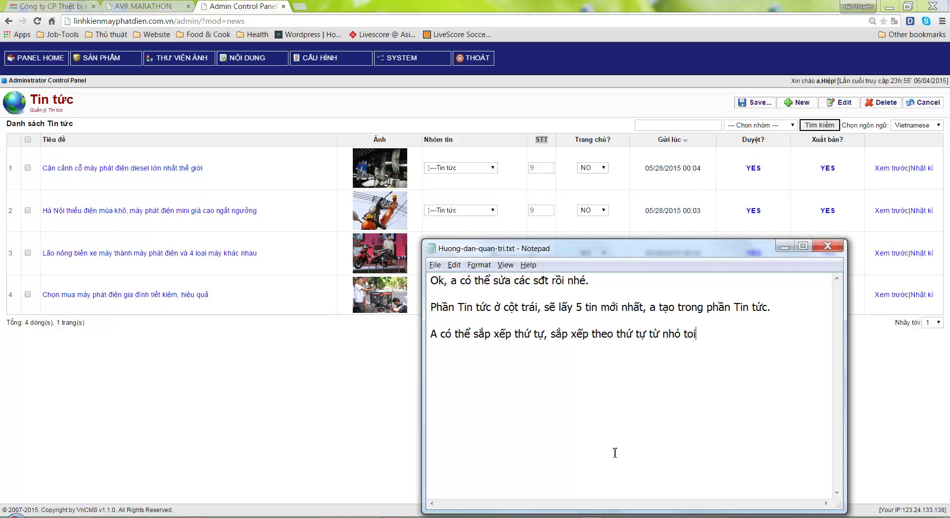
{"action": "key", "text": "BackSpace"}
{"action": "type", "text": "ơi lớn."}
{"action": "type", "text": " Tin nhỏ, sẽ lên "}
{"action": "type", "text": "trên."}
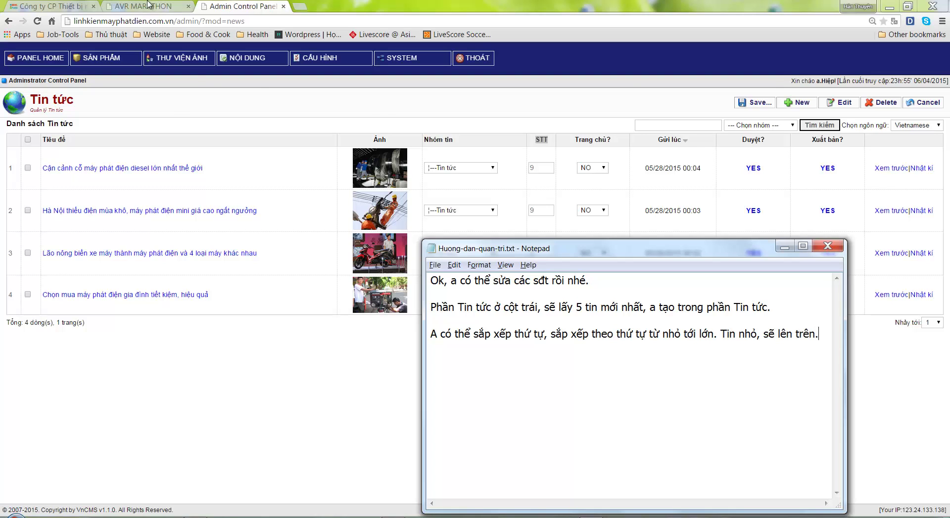
{"action": "left_click", "coordinate": [149, 4]}
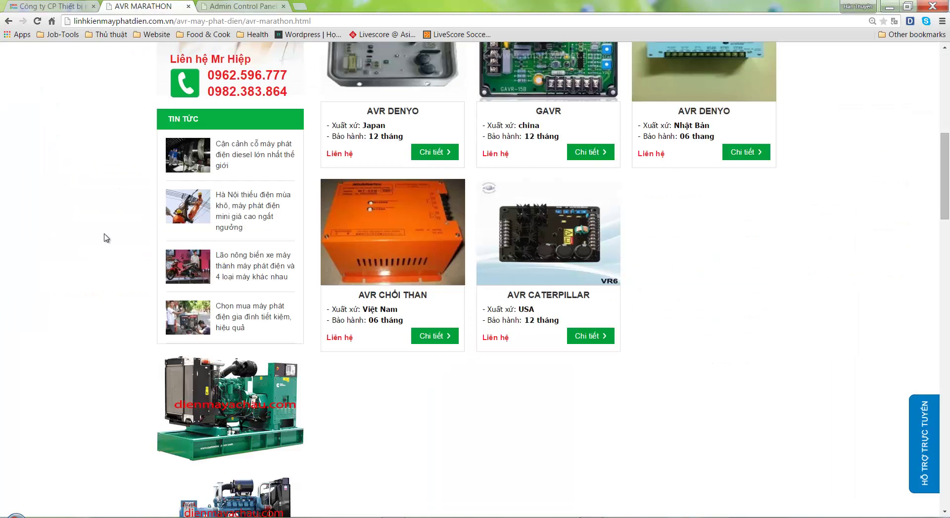
Note that the 2 ad images currently link to Dienmayachau.com
{"action": "scroll", "coordinate": [315, 388], "scroll_direction": "down", "scroll_amount": 3}
{"action": "scroll", "coordinate": [315, 390], "scroll_direction": "down", "scroll_amount": 2}
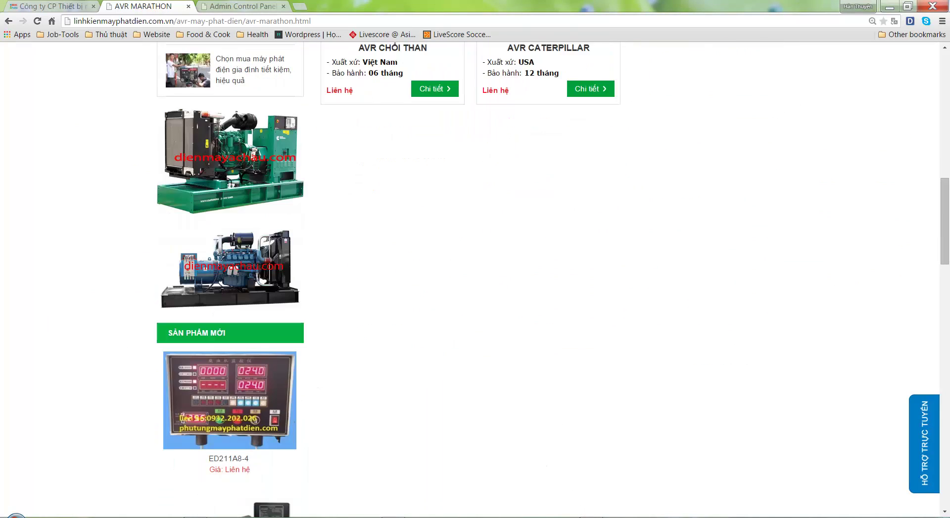
{"action": "key", "text": "alt+Tab"}
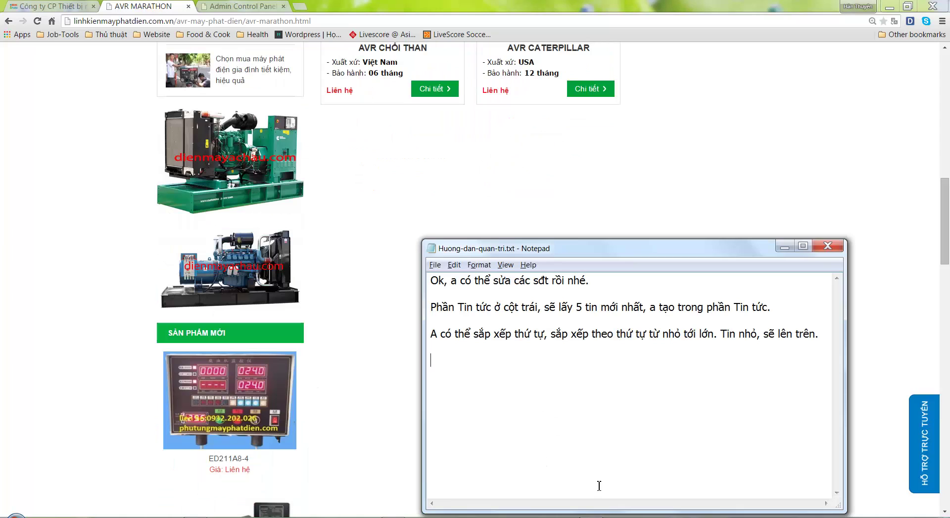
{"action": "type", "text": "- Tiếp theo là 2 ảnh "}
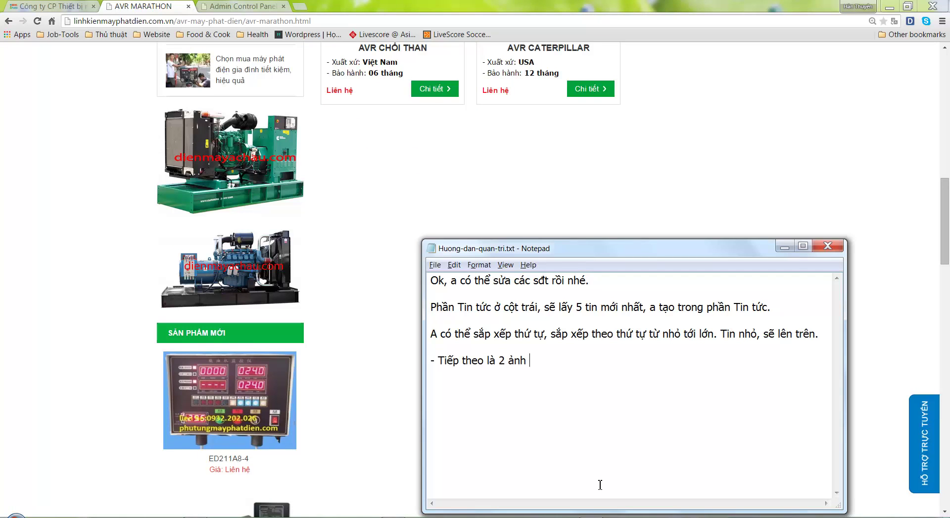
{"action": "type", "text": "Quangr cao, e đang dẫn Lin"}
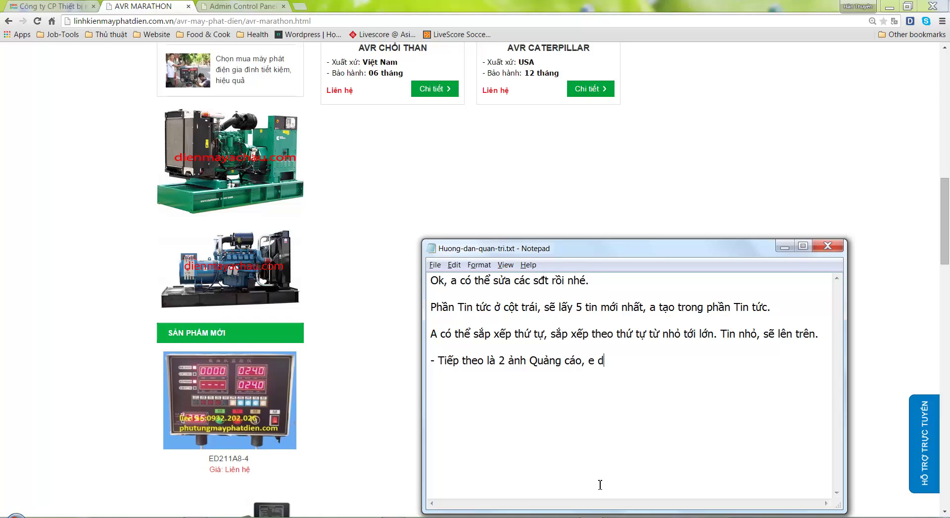
{"action": "type", "text": "k sa"}
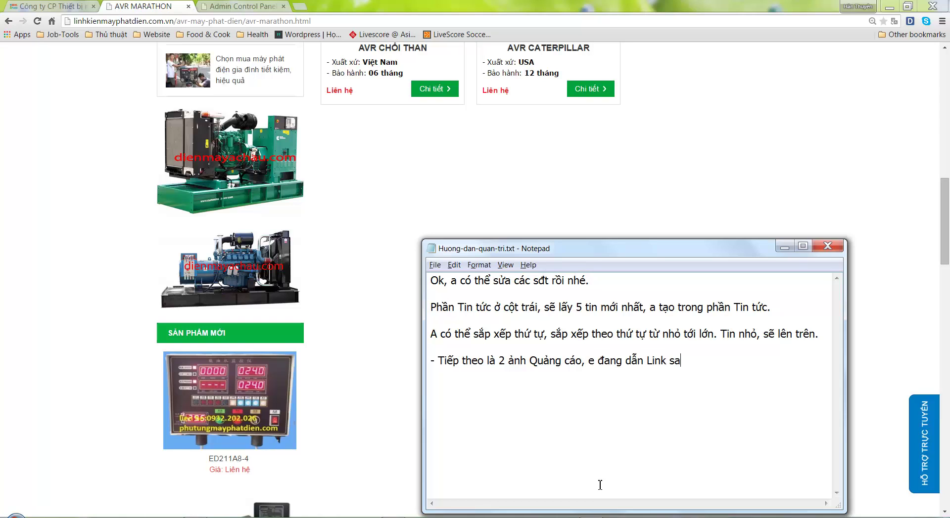
{"action": "type", "text": "ng Dienmayachau.com"}
{"action": "key", "text": "Return"}
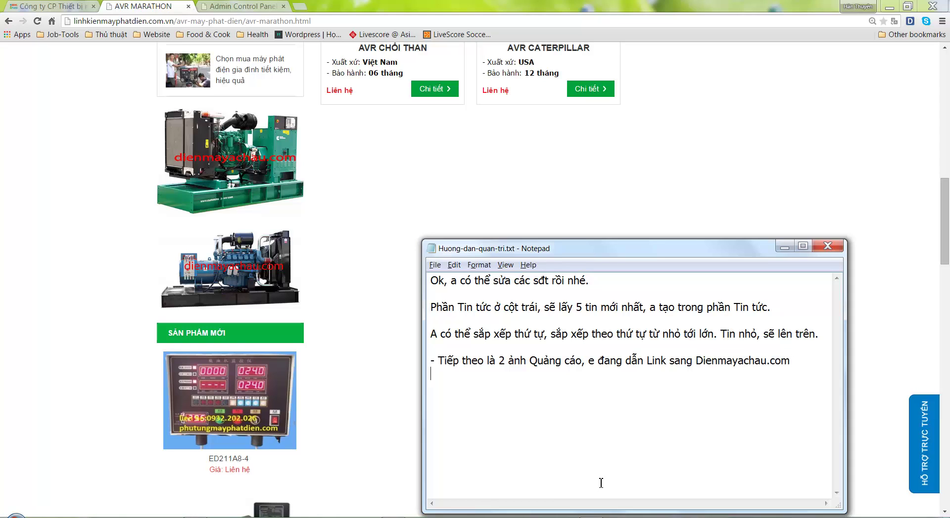
Verify the left ad's destination, then note ads are managed via Menu Nội dung -> Quảng cáo
{"action": "left_click", "coordinate": [197, 168]}
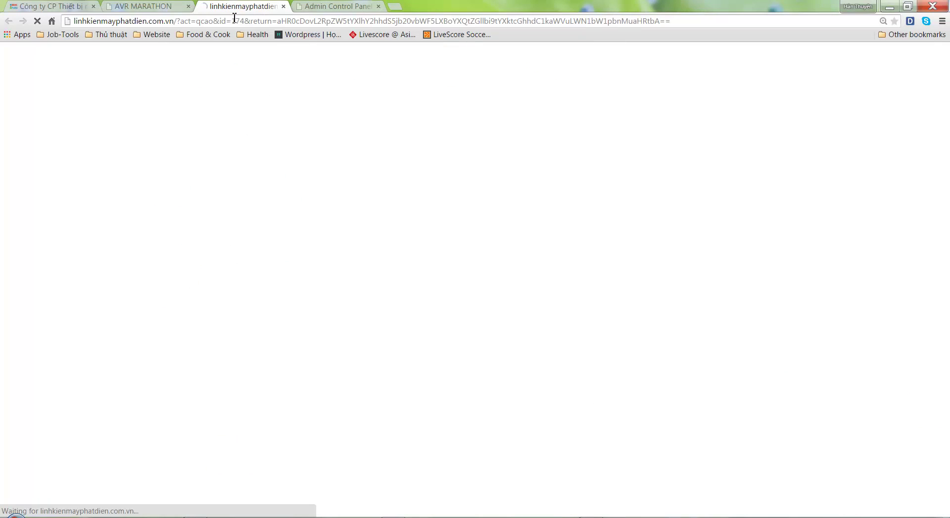
{"action": "left_click_drag", "start_coordinate": [146, 21], "coordinate": [72, 20]}
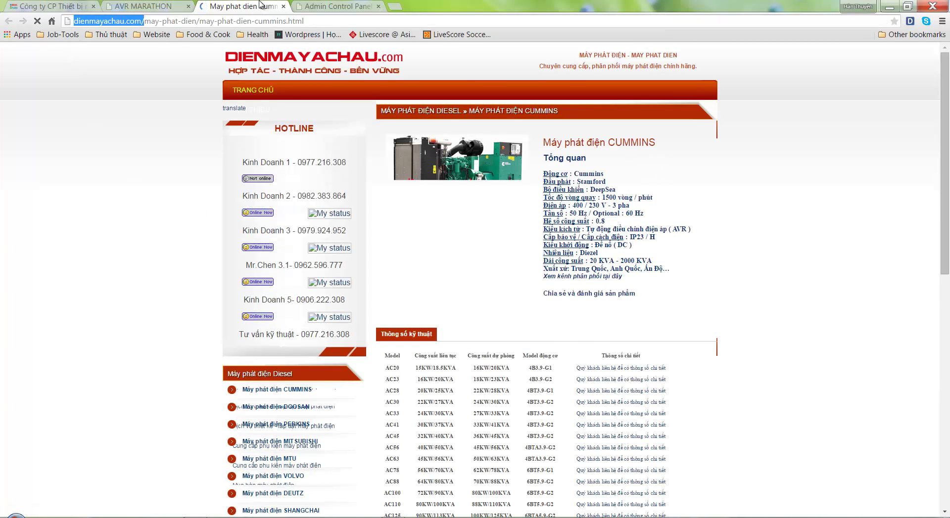
{"action": "key", "text": "ctrl+w"}
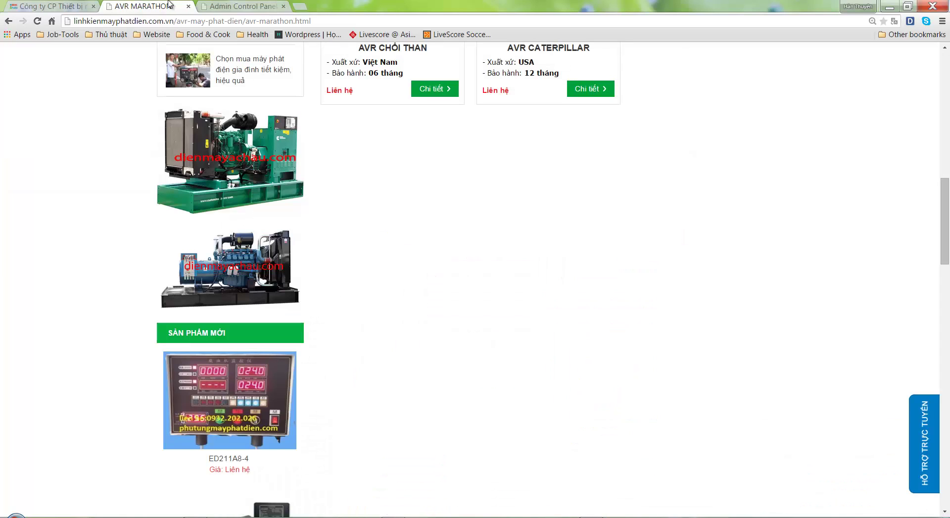
{"action": "key", "text": "alt+Tab"}
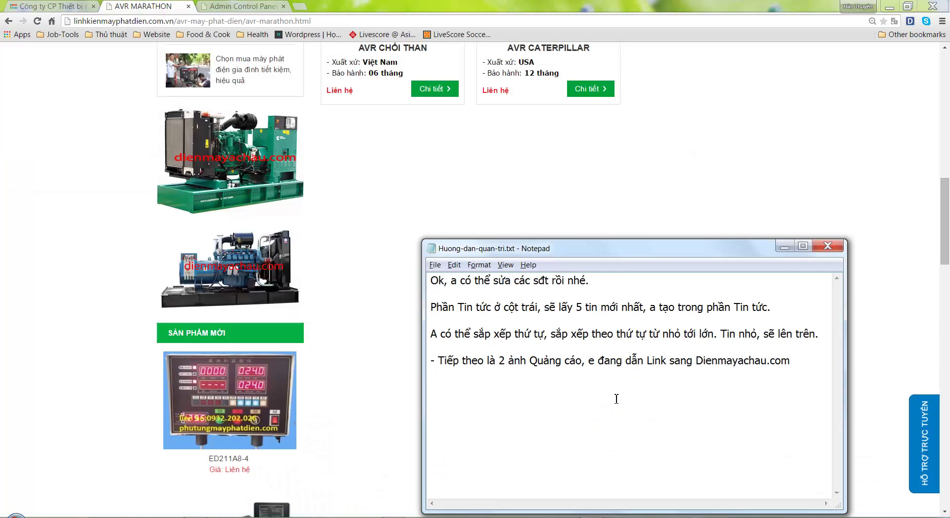
{"action": "type", "text": "Để them"}
{"action": "type", "text": "e ảnh quảng cáo"}
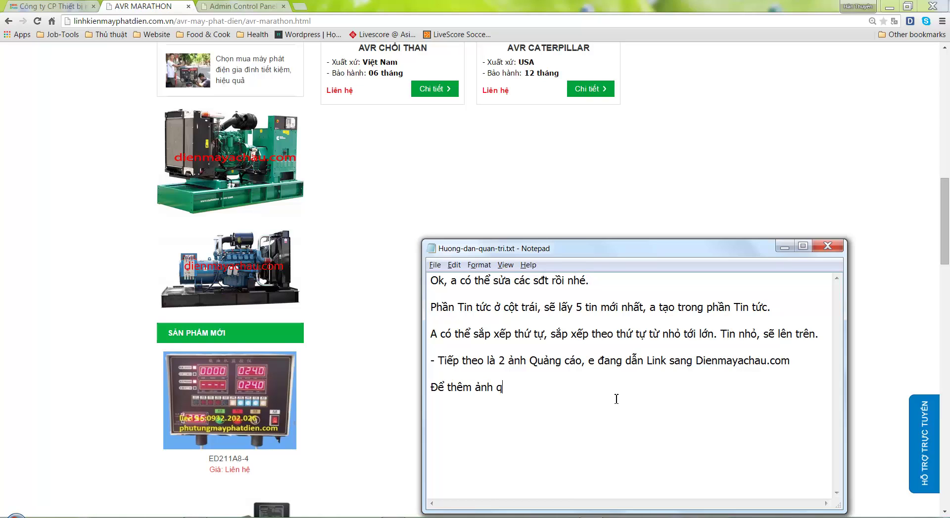
{"action": "type", "text": ", hay xóa, a có thể vào"}
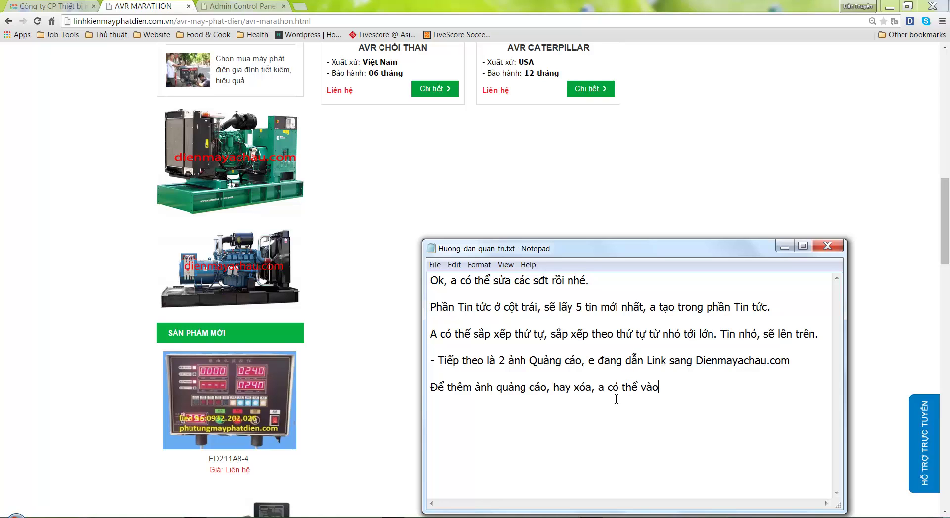
{"action": "type", "text": ": Menu Nội dung -> "}
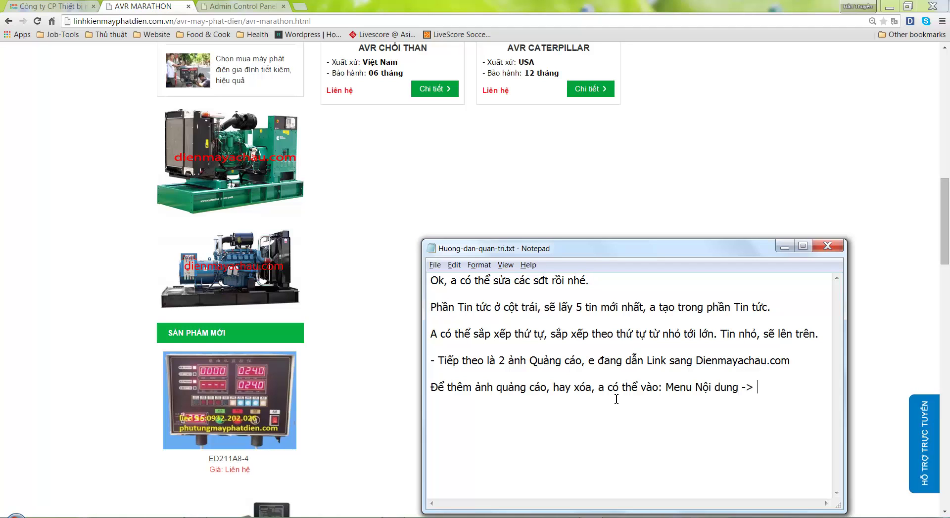
{"action": "type", "text": "Quảng cáo."}
{"action": "left_click", "coordinate": [247, 6]}
Open the Quảng cáo ad list and show the first ad's Vị trí position options
{"action": "mouse_move", "coordinate": [253, 59]}
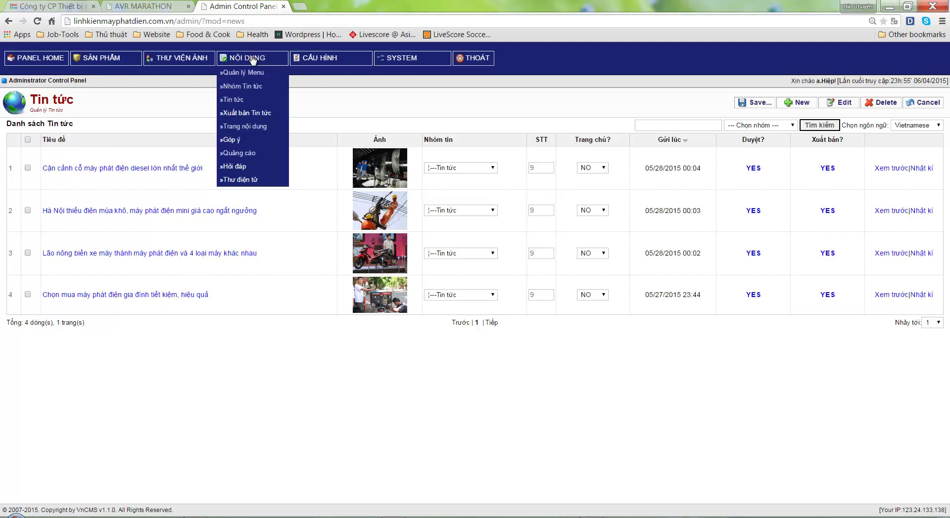
{"action": "left_click", "coordinate": [246, 153]}
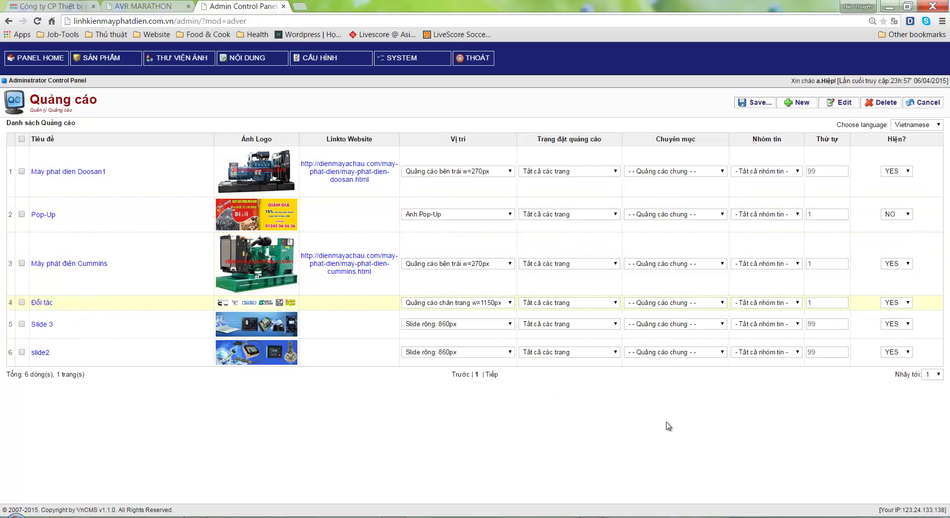
{"action": "left_click", "coordinate": [492, 173]}
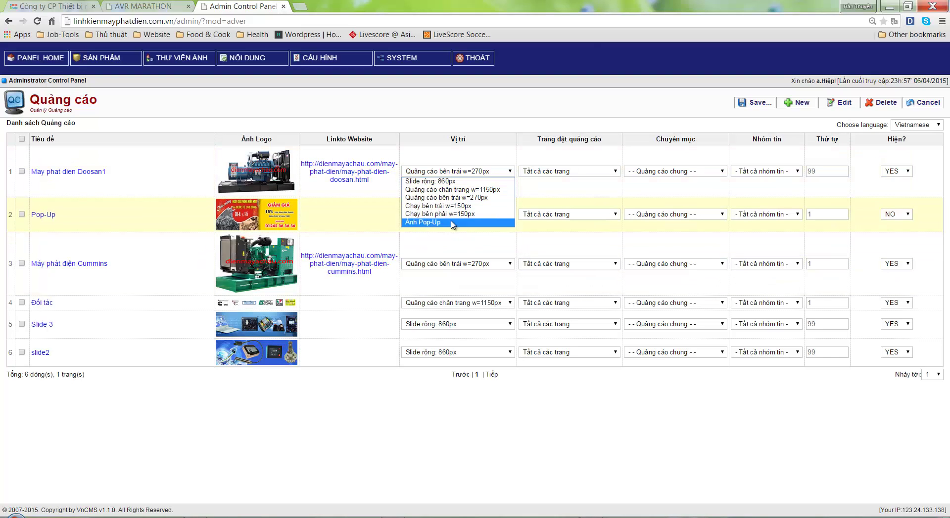
Close the Vị trí list, leaving the first ad at Quảng cáo bên trái w=270px
{"action": "left_click", "coordinate": [597, 502]}
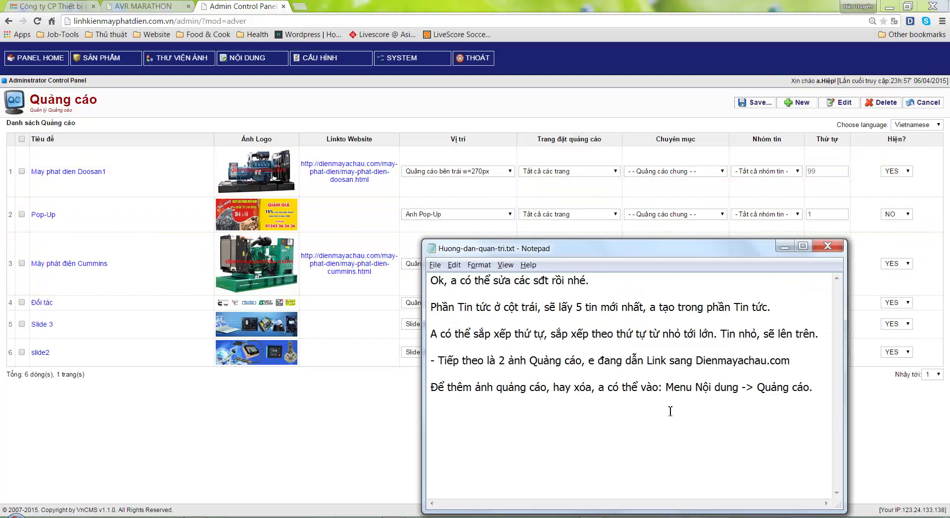
Note that each ad has a title, image, a Link destination, and one of 6 positions
{"action": "type", "text": "Ơ phần quang"}
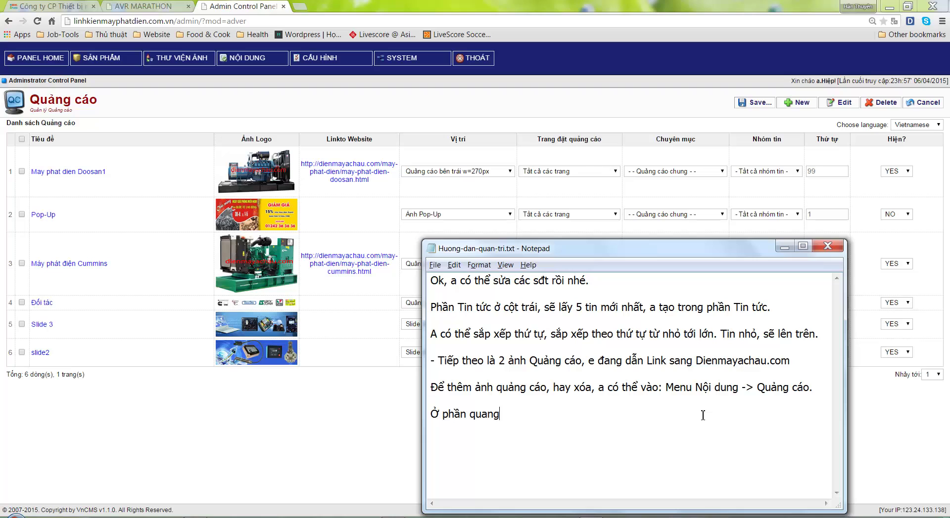
{"action": "type", "text": "r cao"}
{"action": "type", "text": "s, ngoài việc the"}
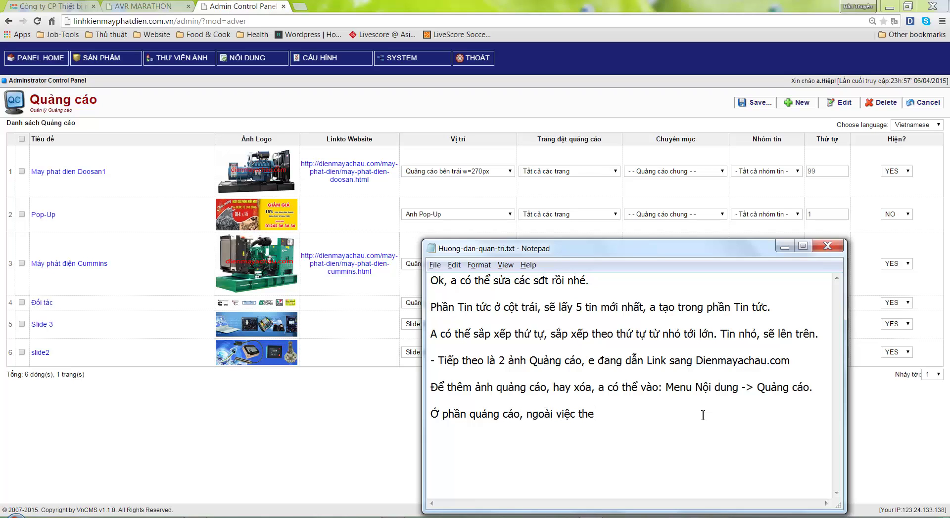
{"action": "type", "text": "em "}
{"action": "type", "text": "Quảng cáo"}
{"action": "type", "text": ", ảnh"}
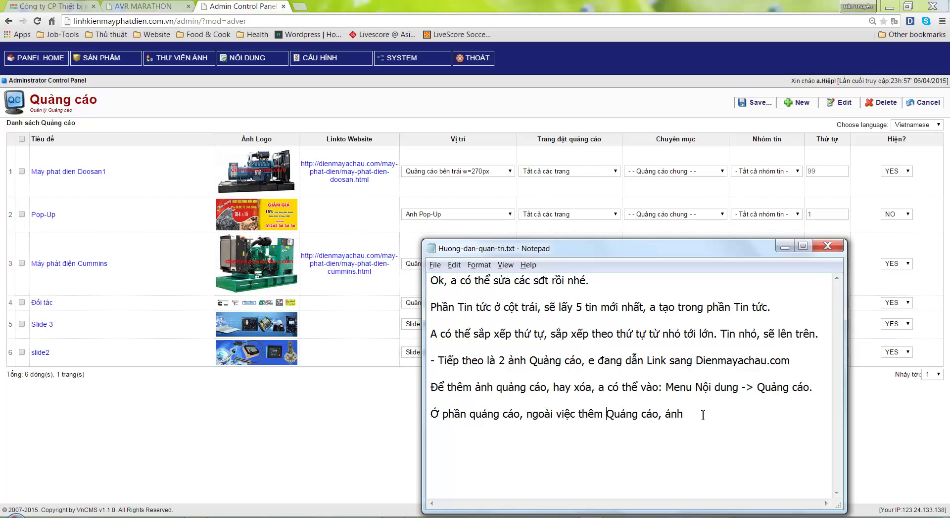
{"action": "type", "text": "tiêu đe"}
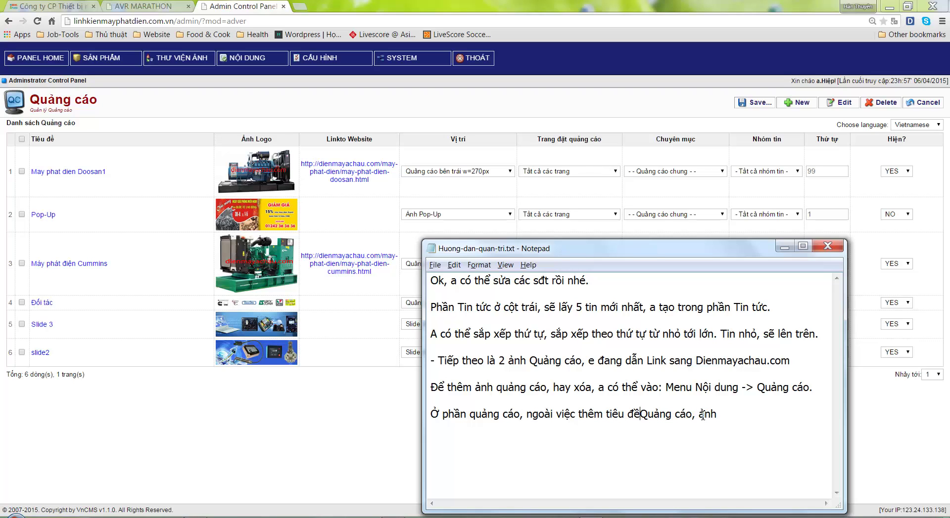
{"action": "type", "text": "  quảng ac"}
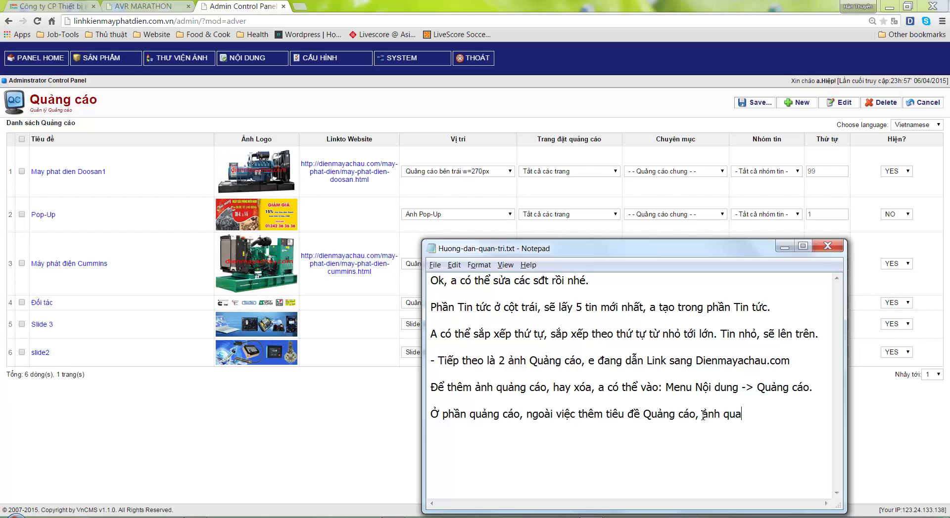
{"action": "key", "text": "BackSpace"}
{"action": "key", "text": "BackSpace"}
{"action": "type", "text": "cáo, con"}
{"action": "type", "text": " có"}
{"action": "type", "text": "Link"}
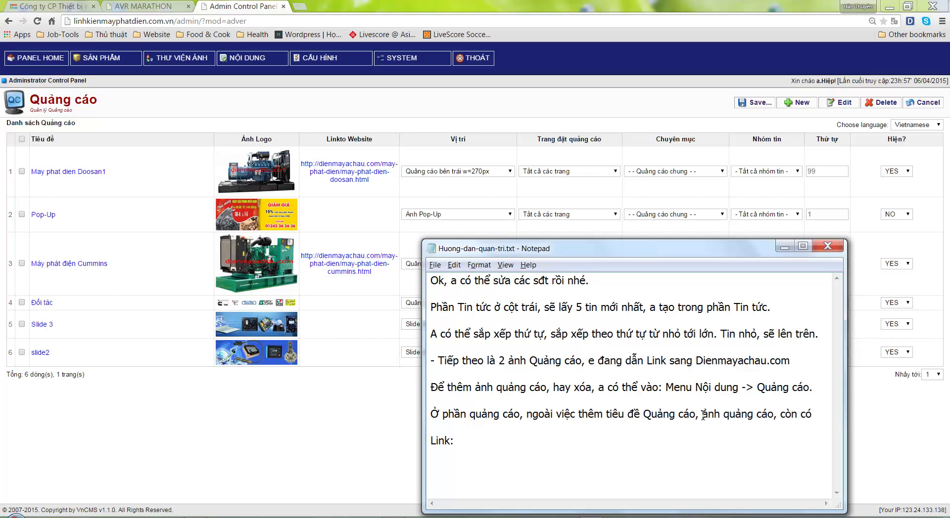
{"action": "type", "text": ": là link nhảy to"}
{"action": "type", "text": "i của quảng acó"}
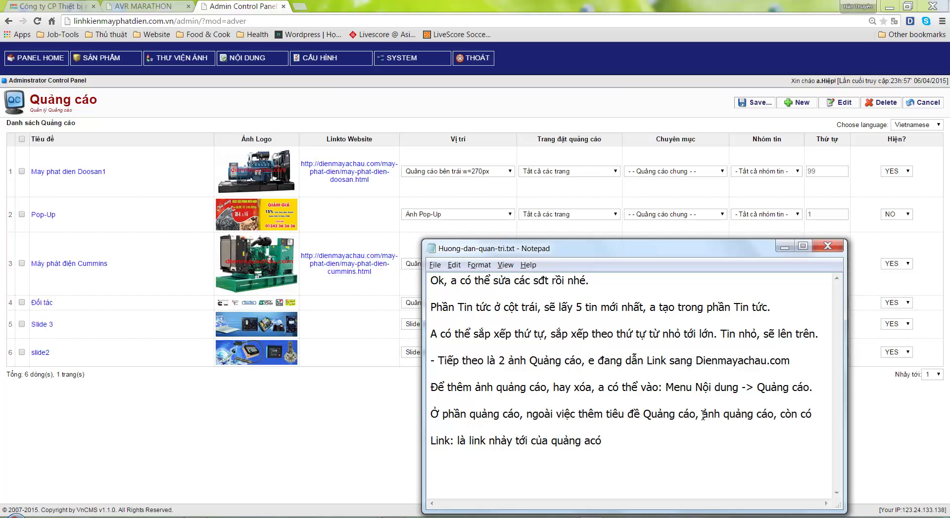
{"action": "type", "text": "VỊ trí: 1 trong 6 vị trí của quảng cáo."}
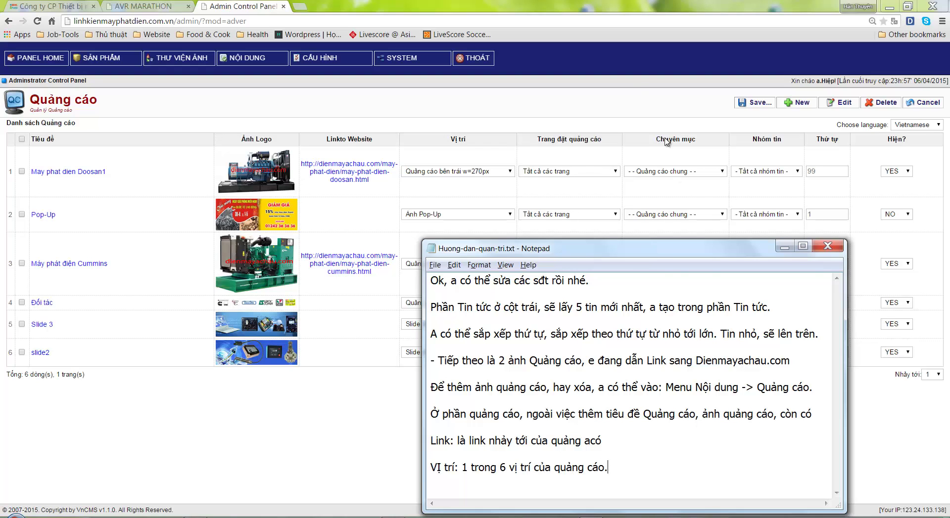
{"action": "left_click", "coordinate": [495, 171]}
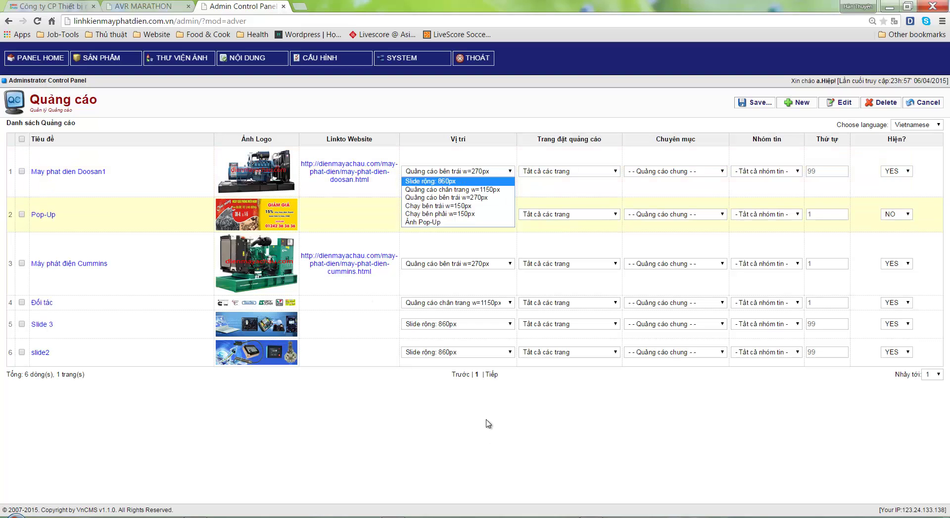
Check slide2's position options, keeping it at Slide rộng: 860px
{"action": "left_click", "coordinate": [488, 397]}
{"action": "left_click", "coordinate": [432, 352]}
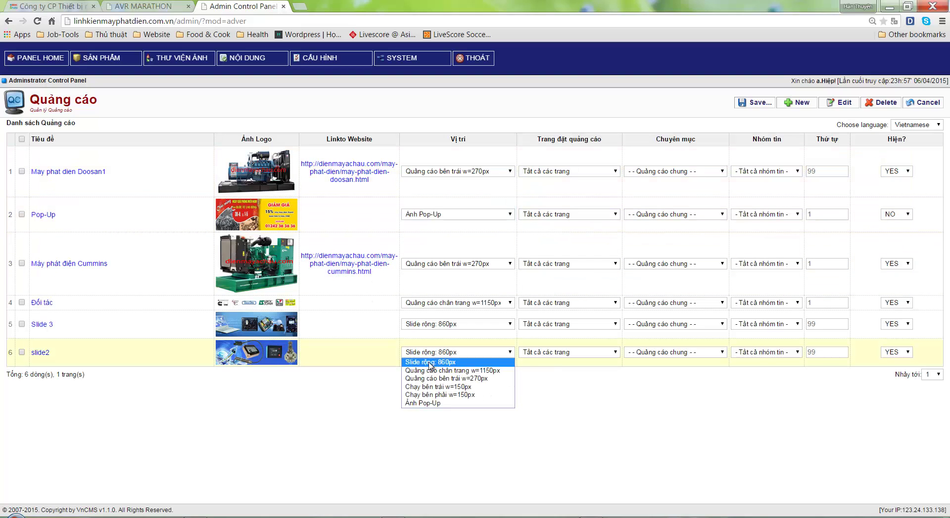
{"action": "left_click", "coordinate": [430, 363]}
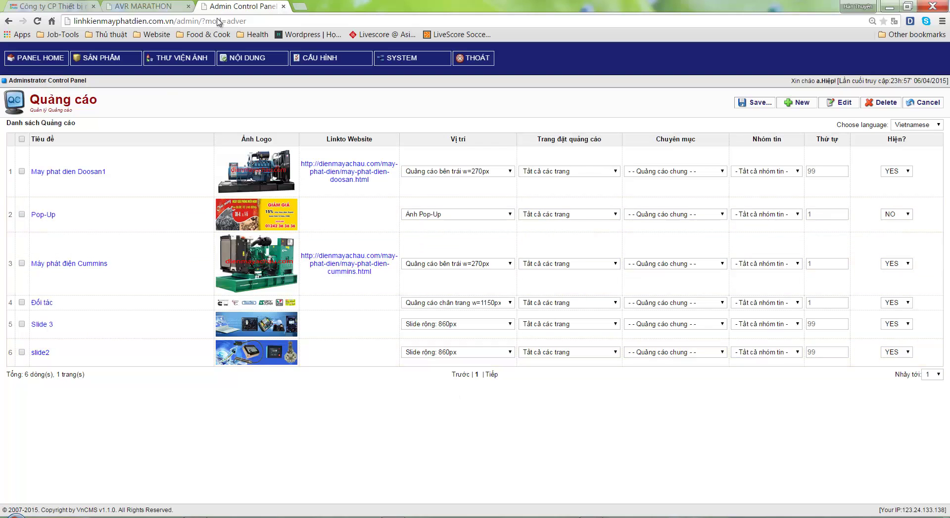
Load the live Linh Kiện Máy Phát Điện homepage with its slideshow, notes in front
{"action": "left_click", "coordinate": [143, 6]}
{"action": "scroll", "coordinate": [391, 233], "scroll_direction": "up", "scroll_amount": 8}
{"action": "scroll", "coordinate": [399, 247], "scroll_direction": "up", "scroll_amount": 5}
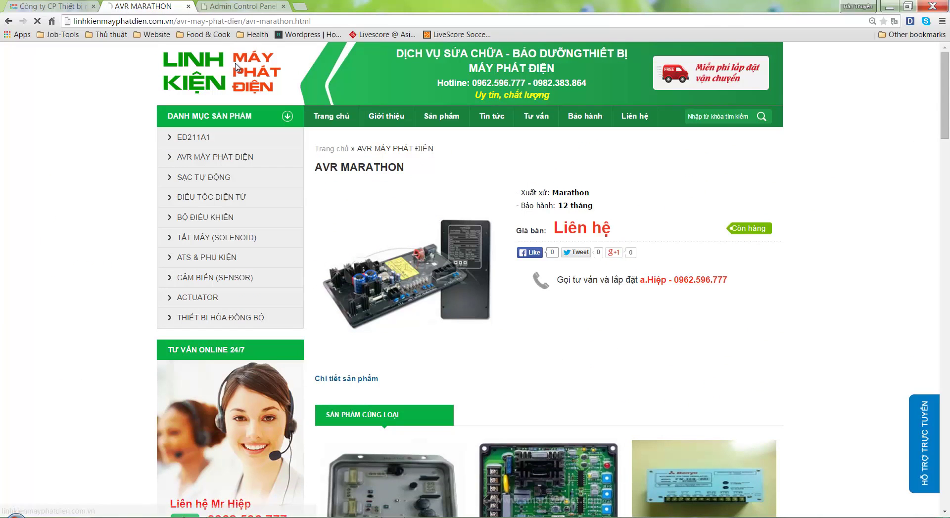
{"action": "left_click", "coordinate": [242, 91]}
{"action": "left_click", "coordinate": [602, 514]}
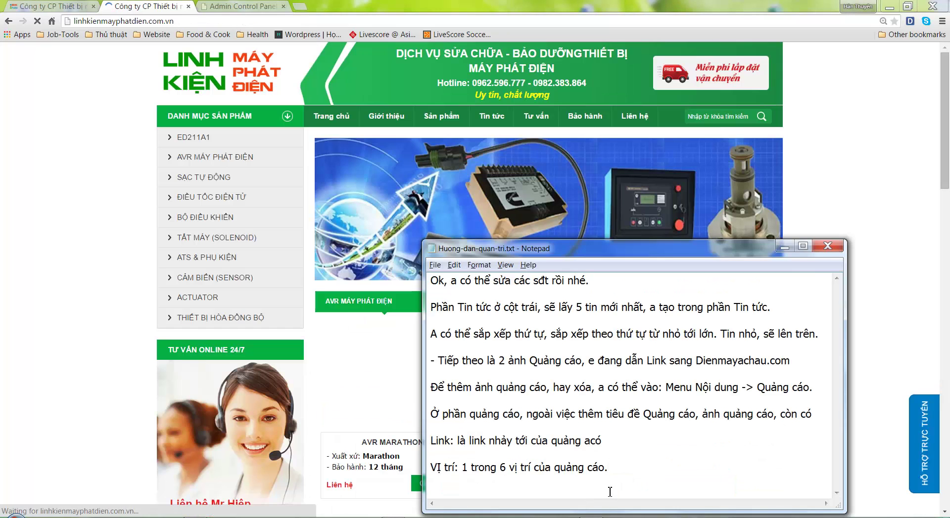
Add the '+ Slide rộng 860px' entry describing it as the large homepage slideshow
{"action": "key", "text": "Return"}
{"action": "key", "text": "Return"}
{"action": "type", "text": "+ Slide"}
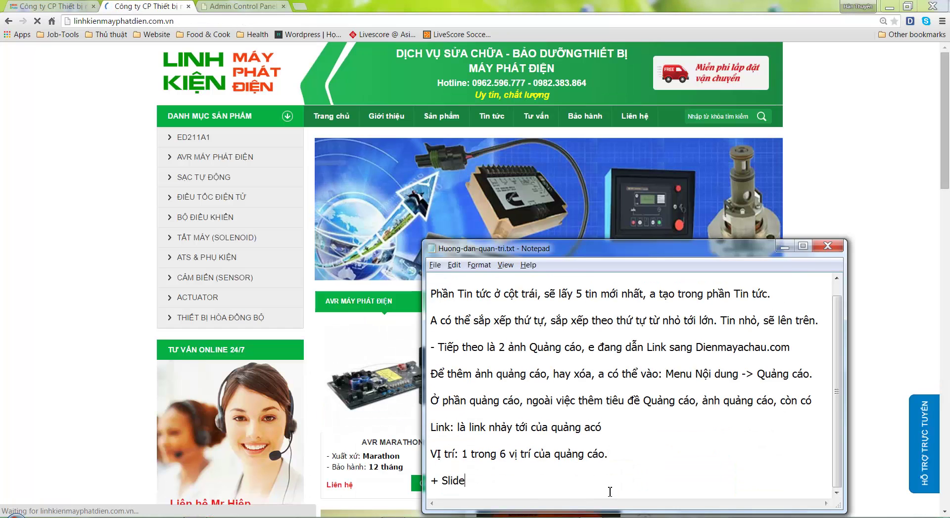
{"action": "type", "text": " rộng"}
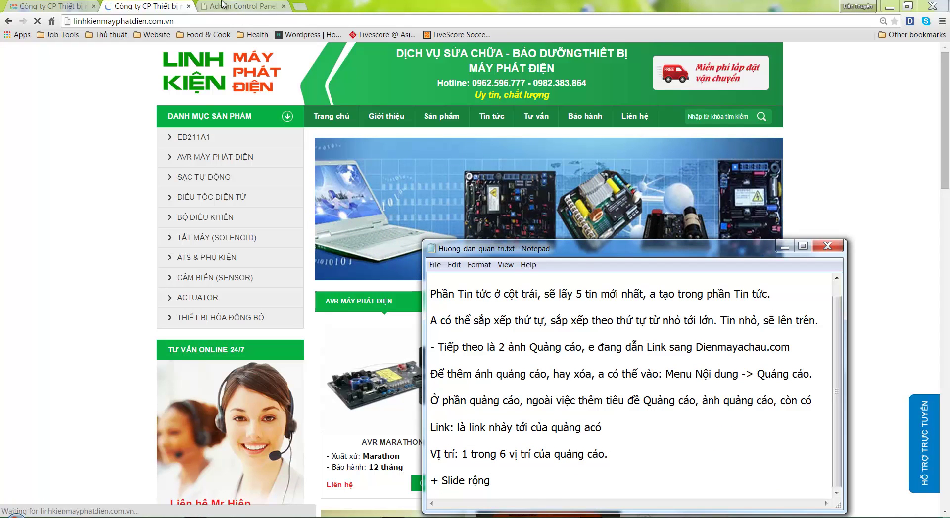
{"action": "left_click", "coordinate": [223, 4]}
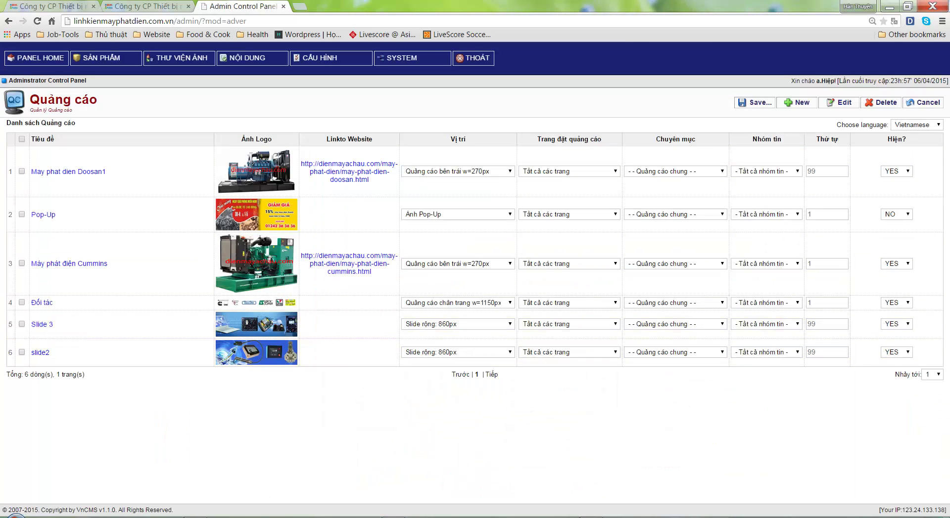
{"action": "key", "text": "alt+Tab"}
{"action": "type", "text": "860"}
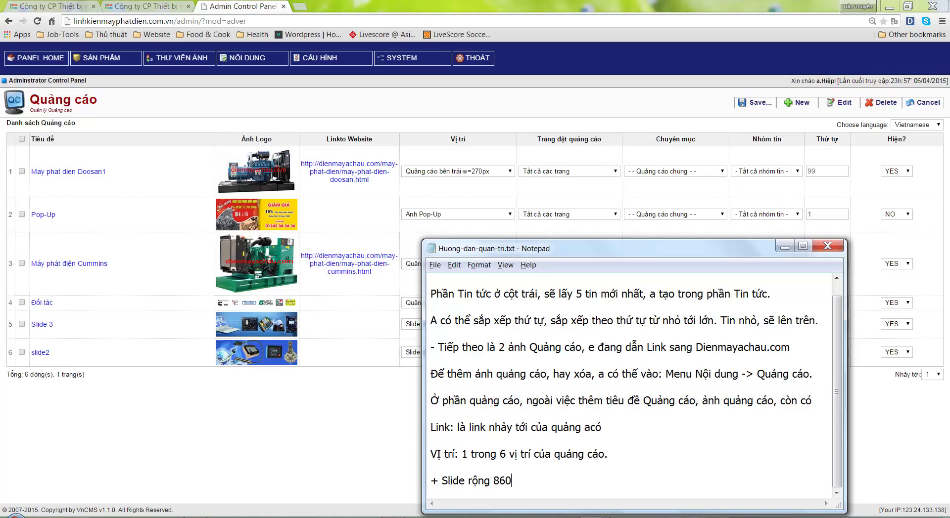
{"action": "type", "text": "px: Chính là vị trí Slid"}
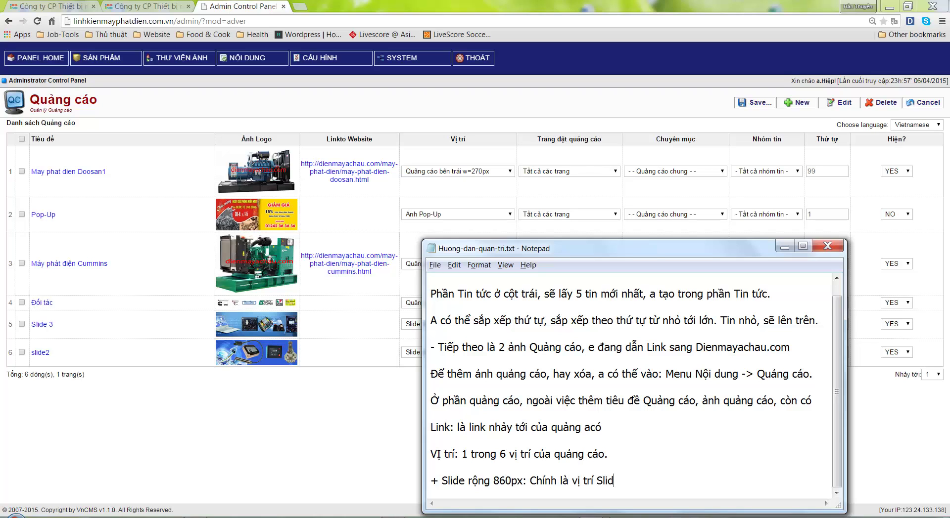
{"action": "type", "text": "ngoai trang chủ, a hay h"}
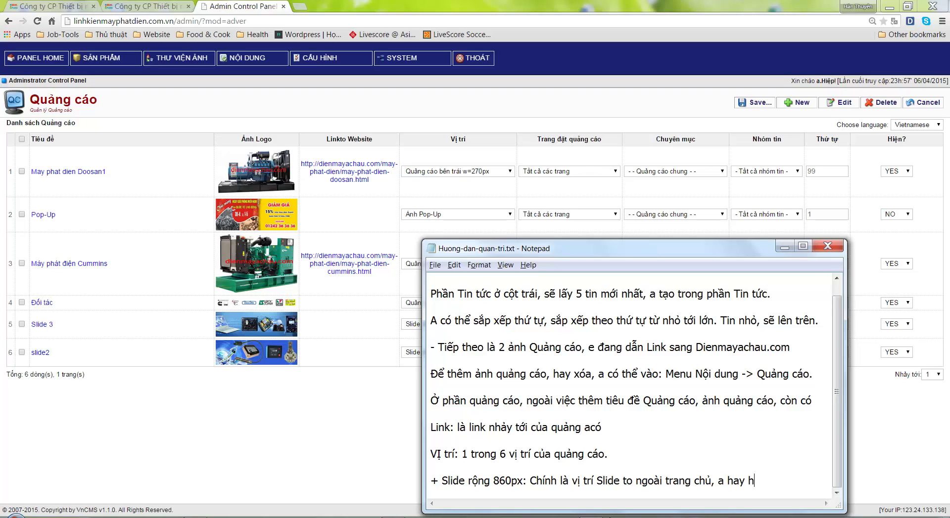
{"action": "type", "text": "ỏi e cách thay."}
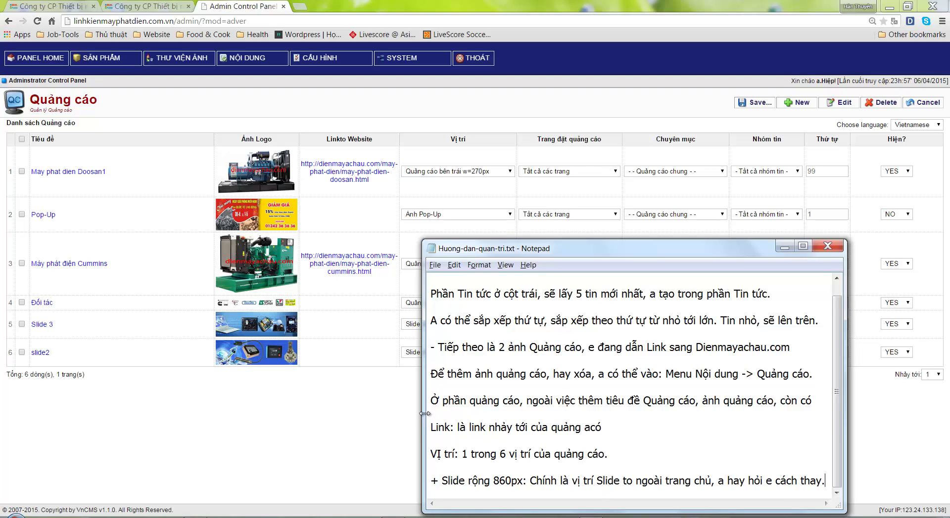
{"action": "left_click_drag", "start_coordinate": [424, 414], "coordinate": [218, 413]}
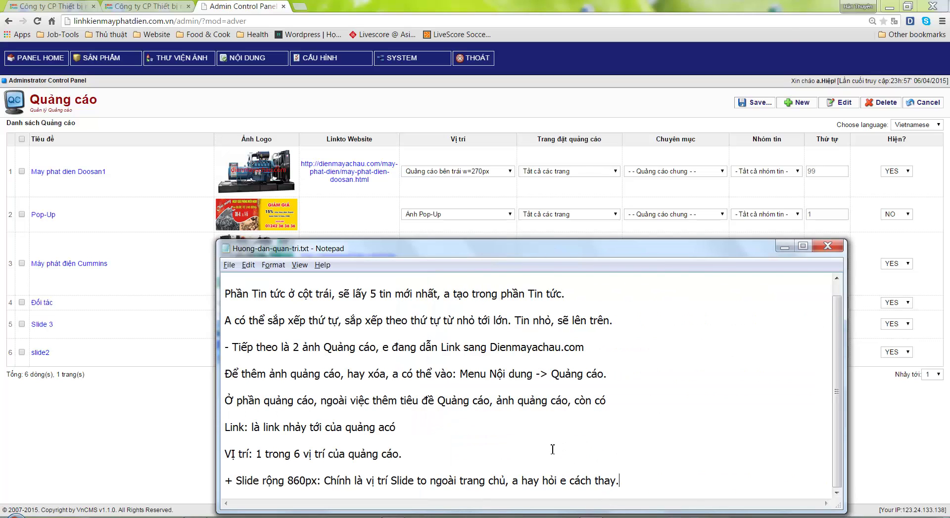
{"action": "key", "text": "alt+Tab"}
{"action": "key", "text": "ctrl+Tab"}
{"action": "key", "text": "ctrl+Tab"}
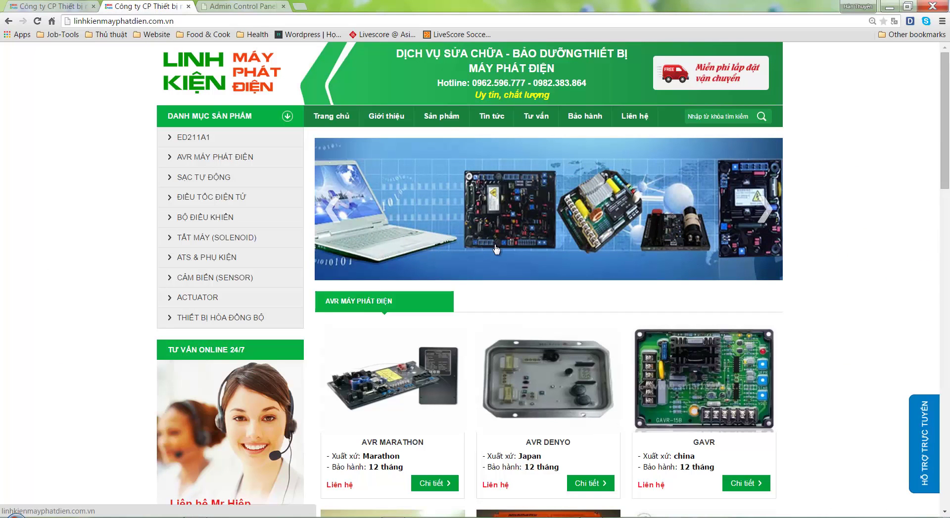
Add that the wide slide is also the top slide in the Smartphone layout
{"action": "key", "text": "ctrl+shift+Tab"}
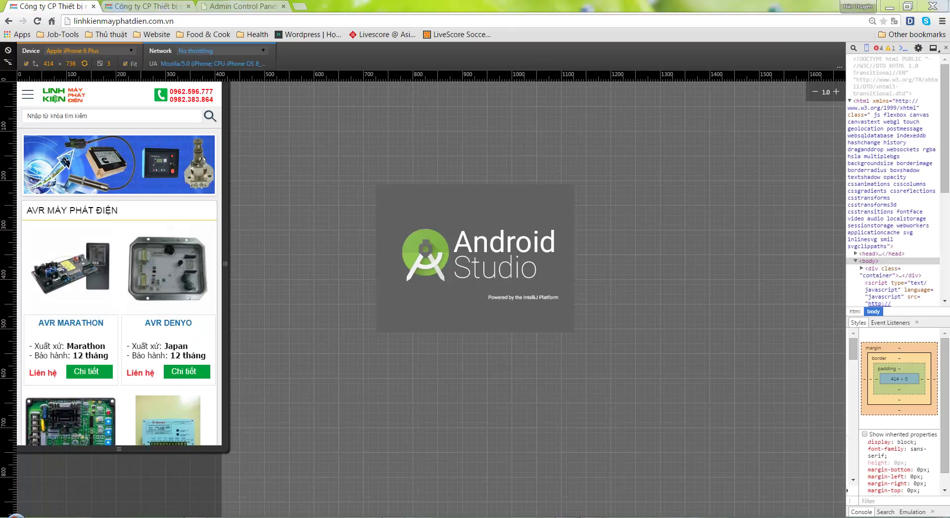
{"action": "key", "text": "alt+Tab"}
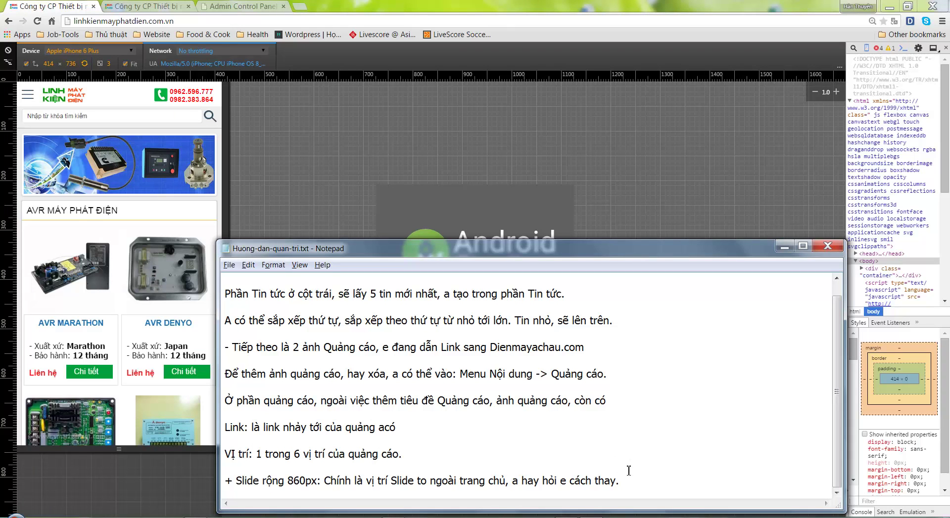
{"action": "type", "text": "Cũng chính là Slide"}
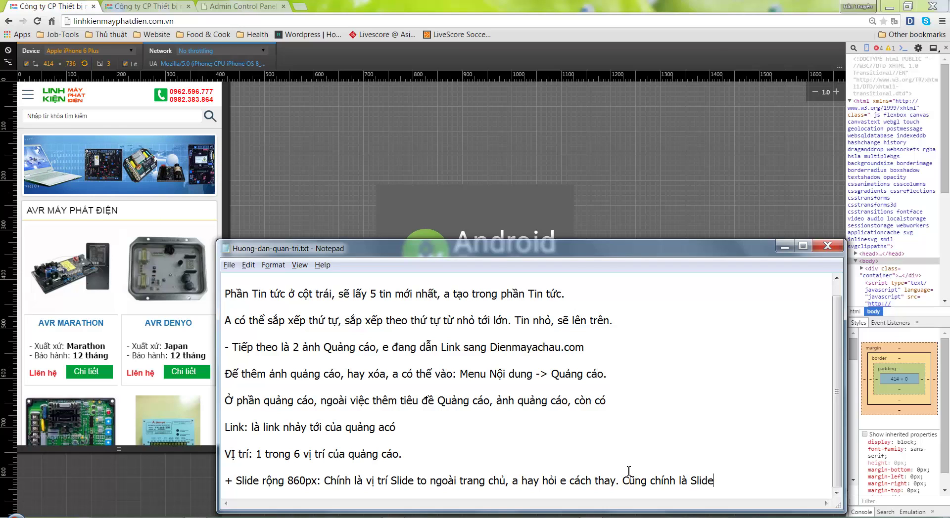
{"action": "type", "text": " trên cung, trong giao diên"}
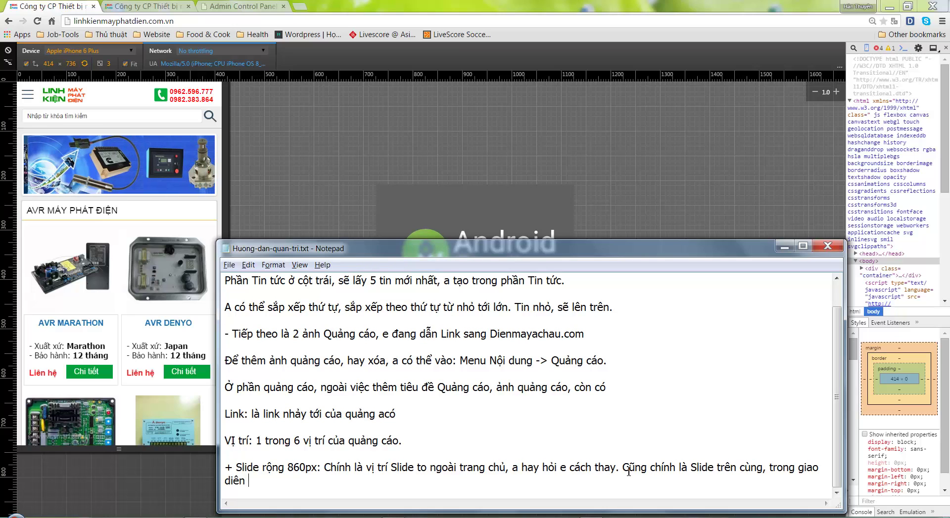
{"action": "type", "text": " Smartphone."}
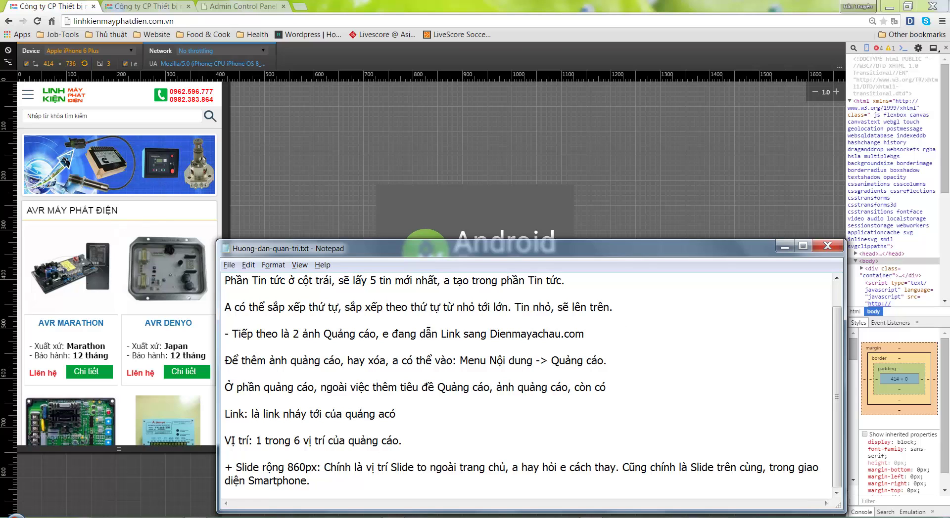
Scroll the mobile preview to confirm the top slide, then return to the desktop homepage
{"action": "left_click", "coordinate": [144, 207]}
{"action": "scroll", "coordinate": [144, 208], "scroll_direction": "down", "scroll_amount": 1}
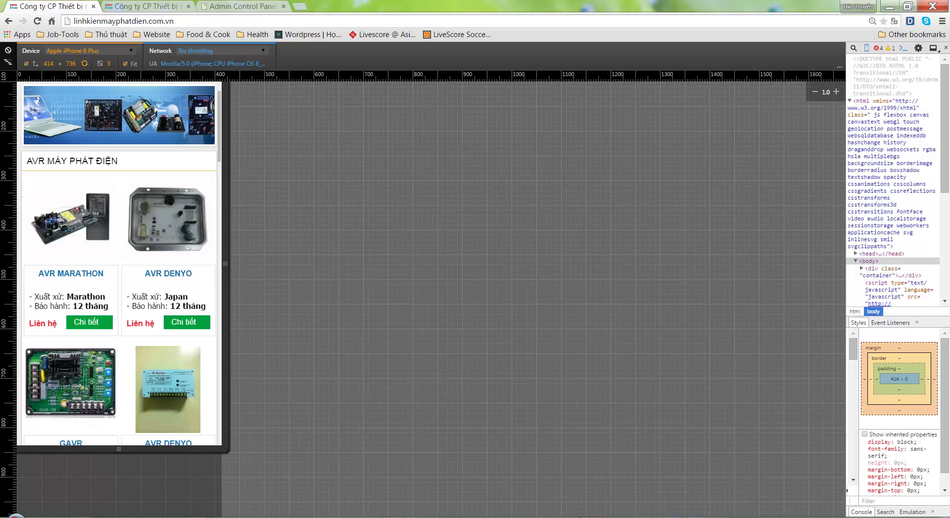
{"action": "scroll", "coordinate": [144, 207], "scroll_direction": "down", "scroll_amount": 2}
{"action": "scroll", "coordinate": [145, 207], "scroll_direction": "up", "scroll_amount": 4}
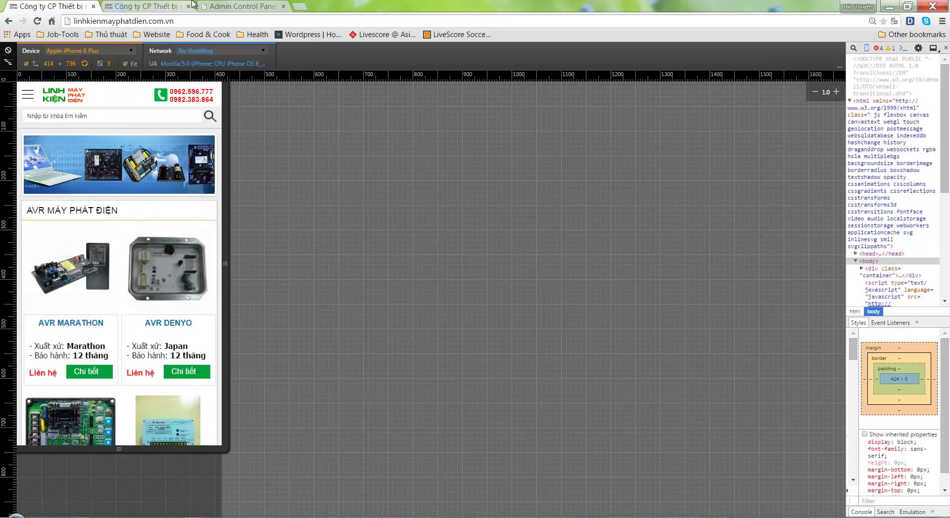
{"action": "left_click", "coordinate": [153, 5]}
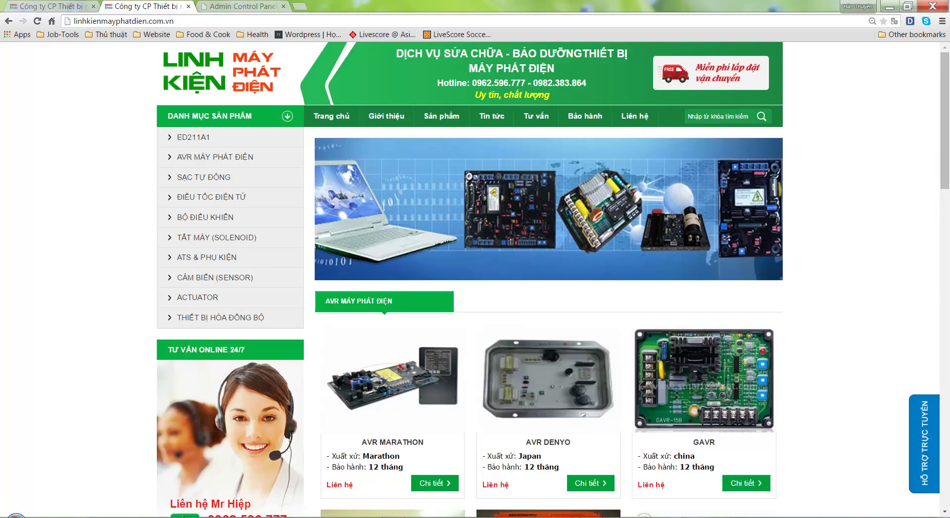
{"action": "key", "text": "alt+Tab"}
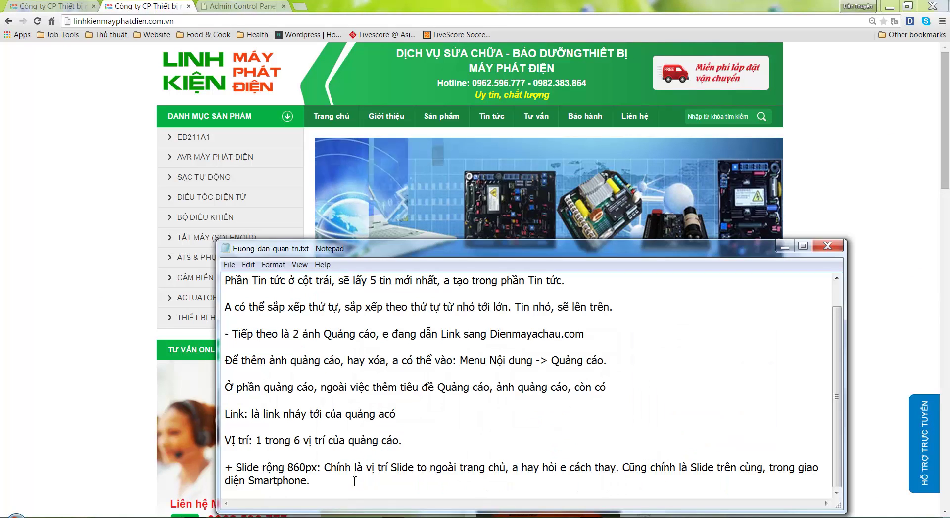
Review slide2's available Vị trí positions in the admin ad list
{"action": "key", "text": "Return"}
{"action": "key", "text": "Return"}
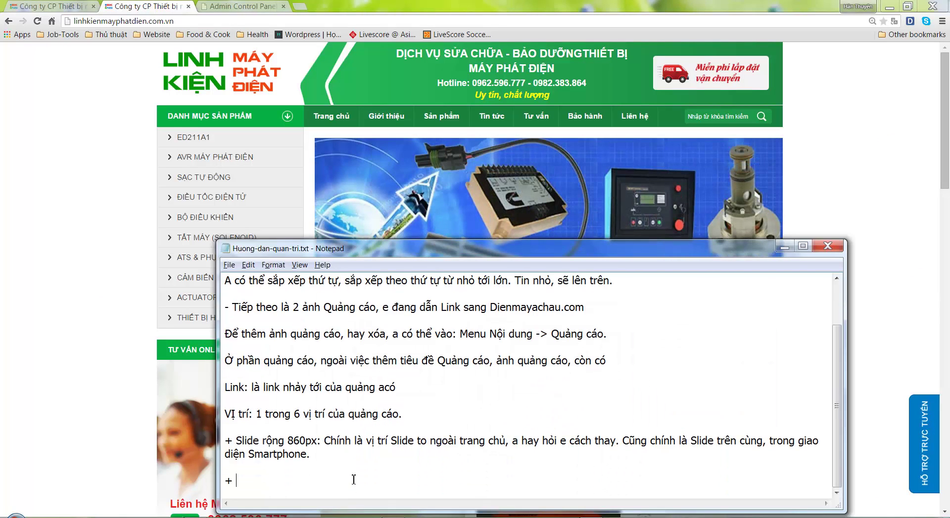
{"action": "left_click", "coordinate": [233, 6]}
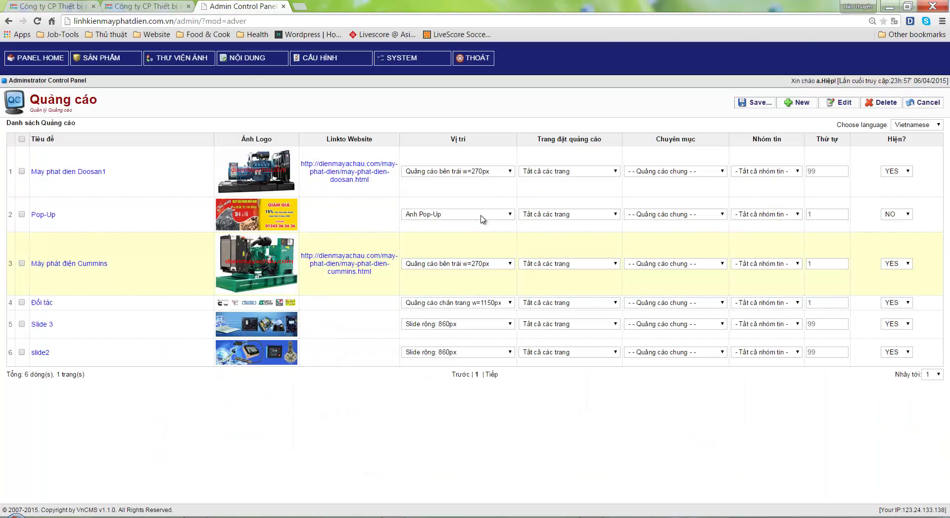
{"action": "left_click", "coordinate": [469, 352]}
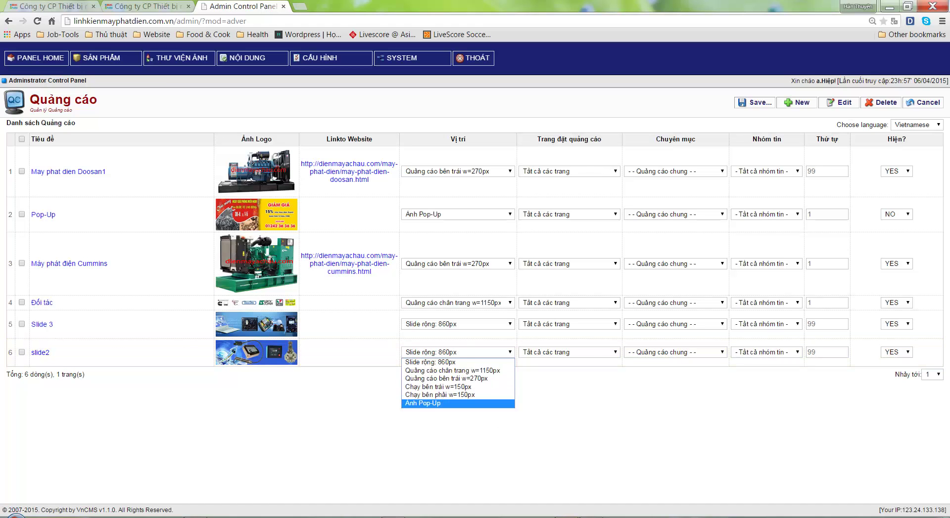
{"action": "right_click", "coordinate": [567, 516]}
{"action": "left_click", "coordinate": [563, 503]}
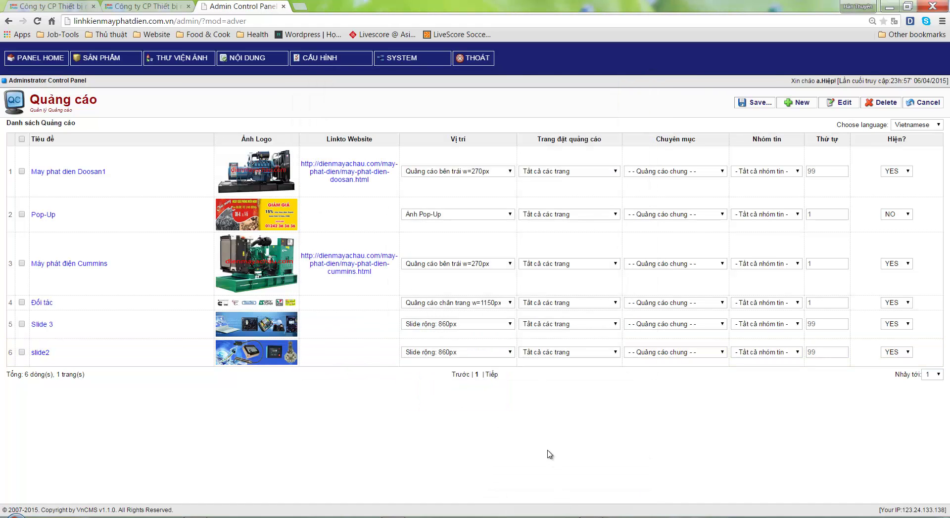
{"action": "left_click", "coordinate": [453, 353]}
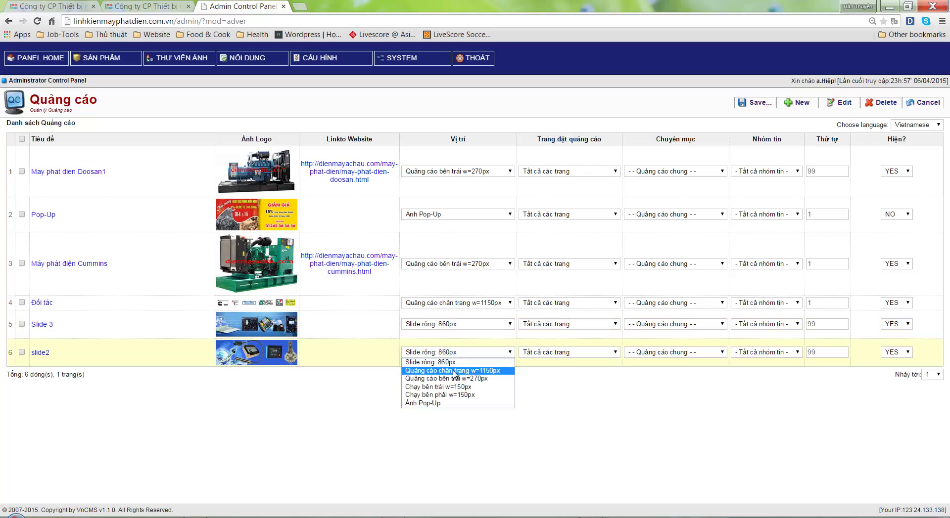
Check the live footer and note '+ Quảng cáo chân trang: Chính là phần Logo các đối tác.'
{"action": "left_click", "coordinate": [140, 6]}
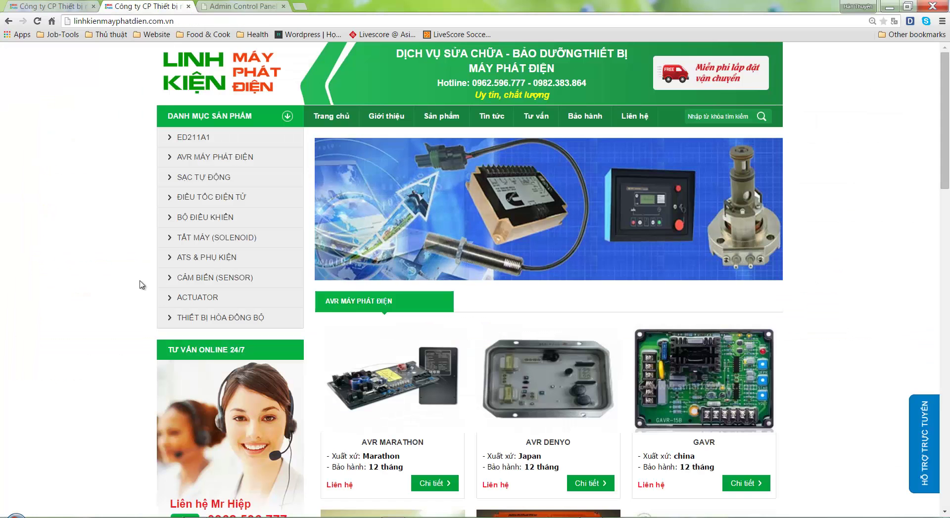
{"action": "scroll", "coordinate": [98, 366], "scroll_direction": "down", "scroll_amount": 10}
{"action": "scroll", "coordinate": [98, 366], "scroll_direction": "down", "scroll_amount": 5}
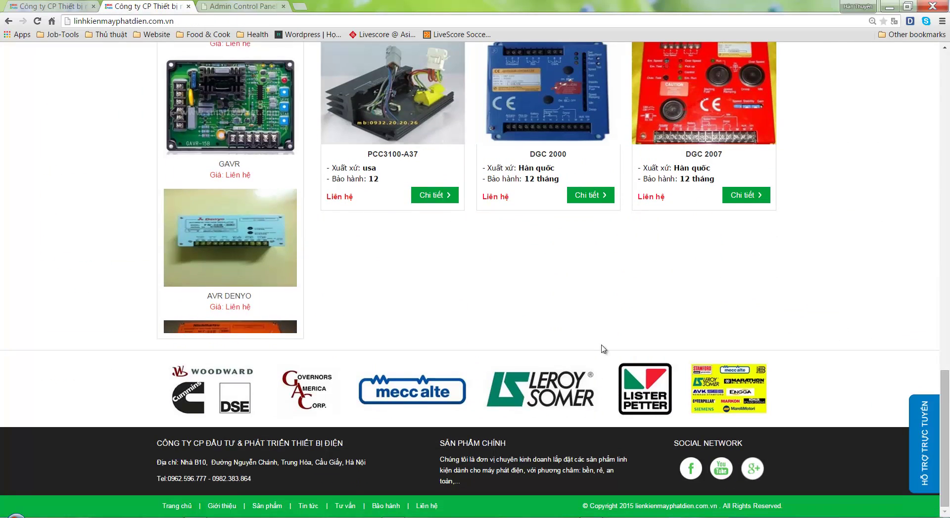
{"action": "key", "text": "alt+Tab"}
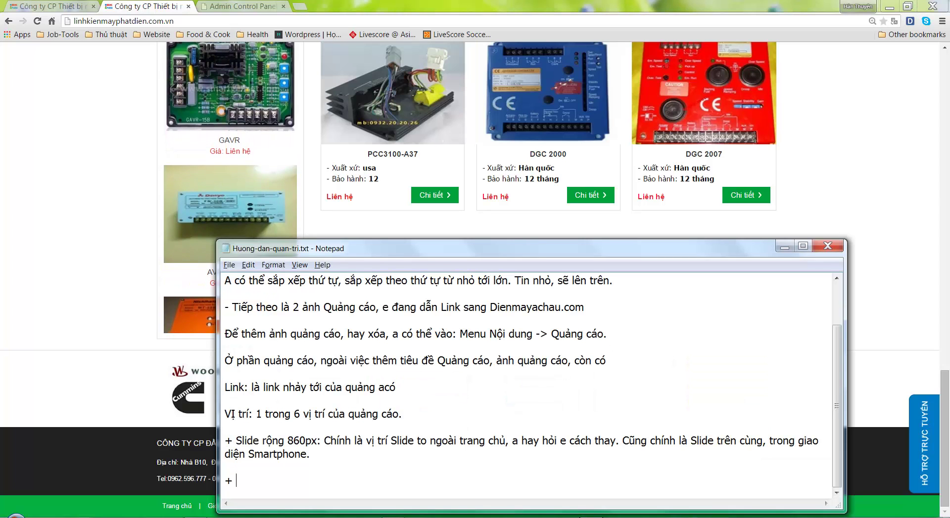
{"action": "type", "text": "Qaung"}
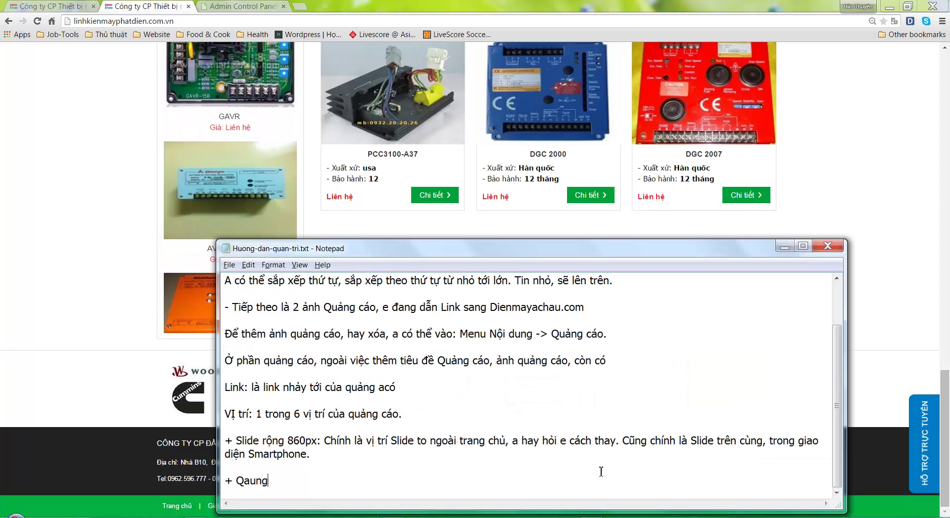
{"action": "key", "text": "BackSpace"}
{"action": "key", "text": "BackSpace"}
{"action": "key", "text": "BackSpace"}
{"action": "key", "text": "BackSpace"}
{"action": "type", "text": "uảng cáo ch"}
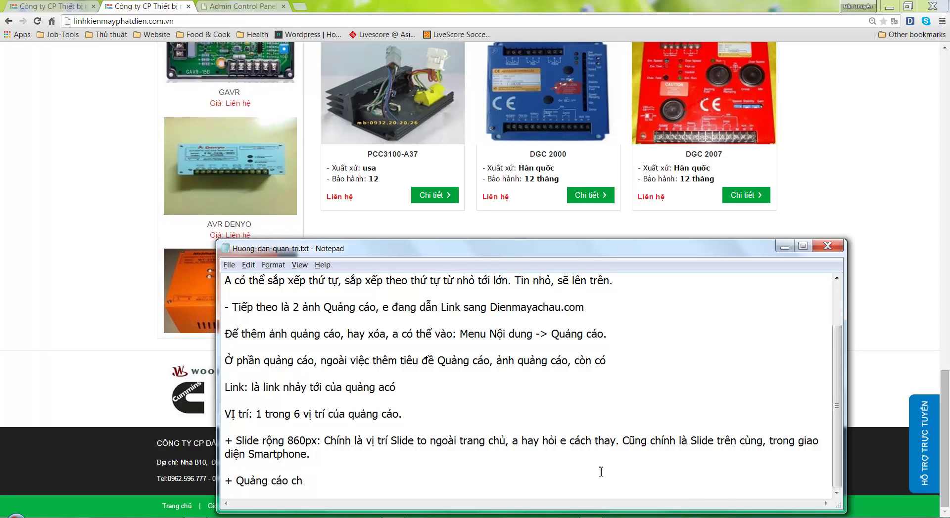
{"action": "type", "text": "ân tran:"}
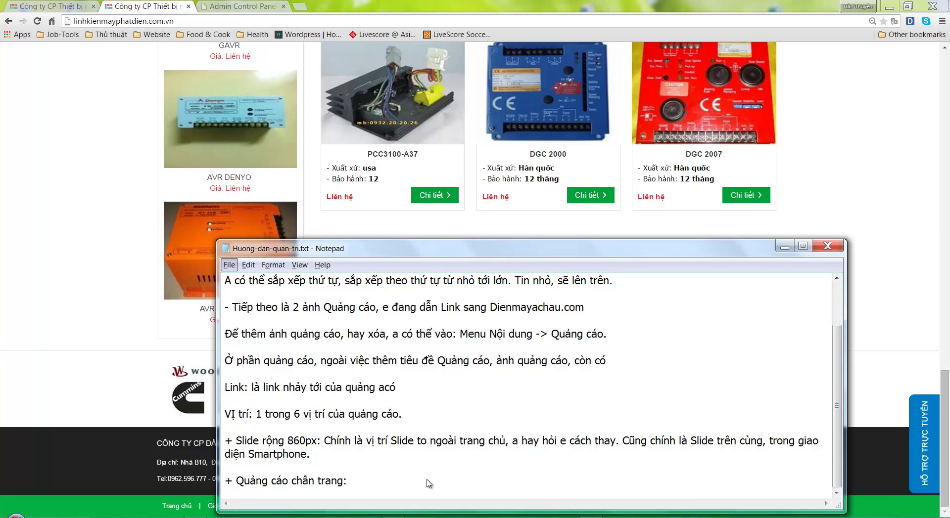
{"action": "left_click", "coordinate": [127, 410]}
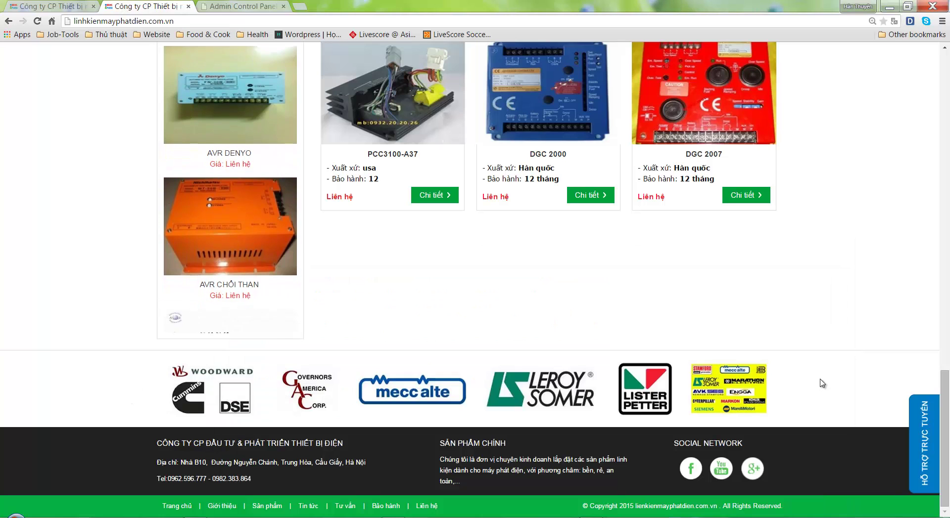
{"action": "key", "text": "alt+Tab"}
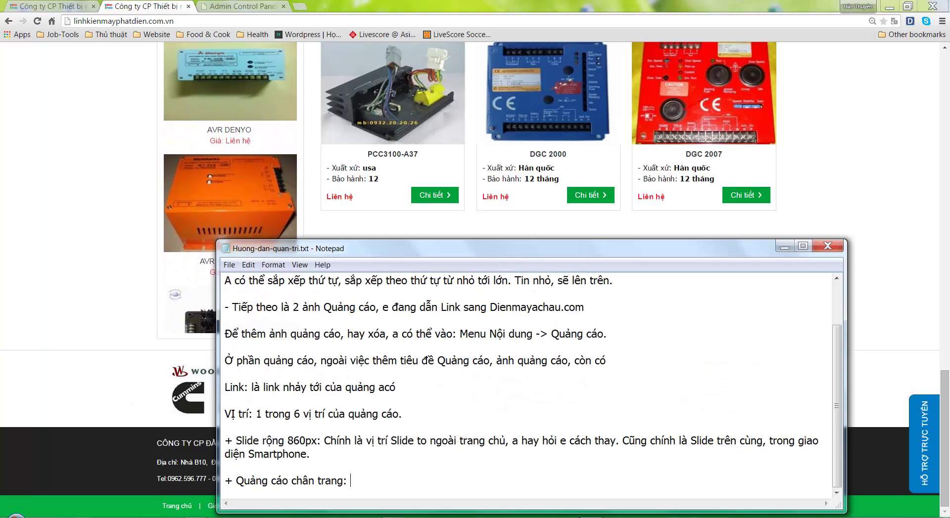
{"action": "type", "text": "Chinh là "}
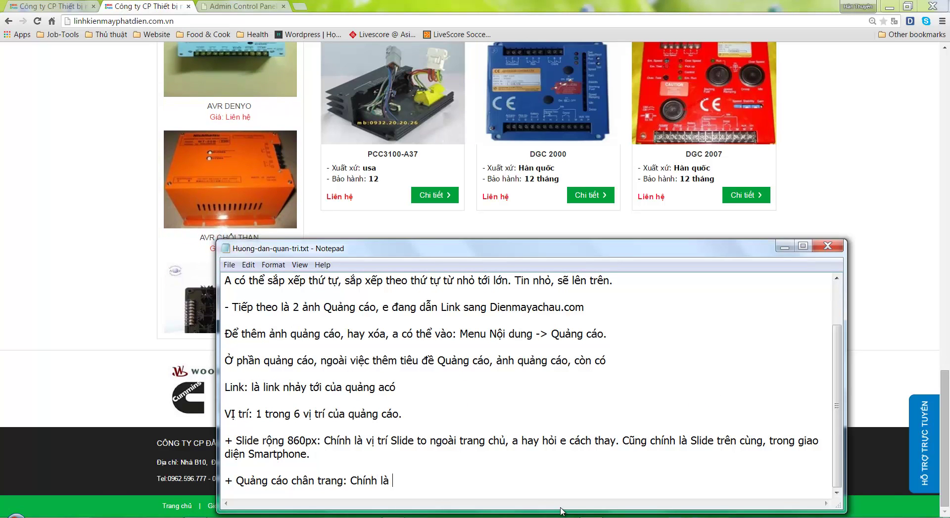
{"action": "type", "text": "phân Log cac"}
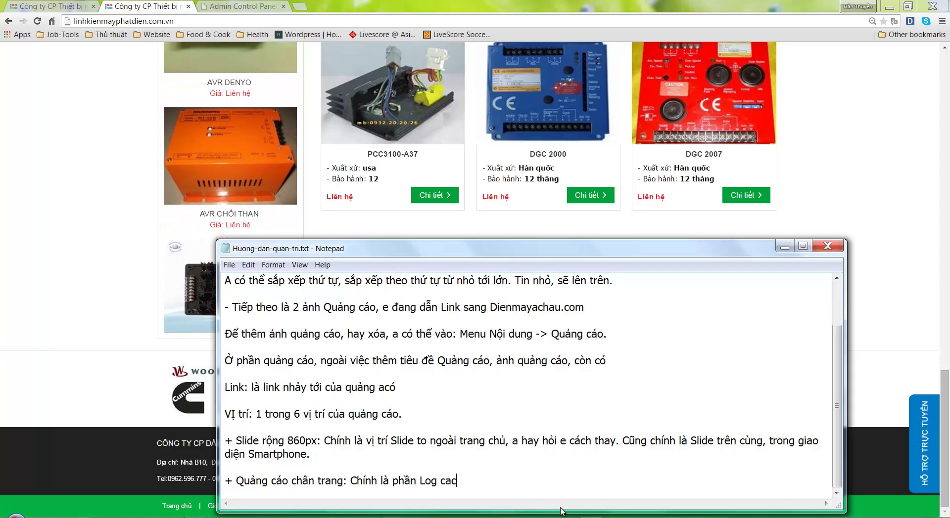
{"action": "key", "text": "BackSpace"}
{"action": "key", "text": "BackSpace"}
{"action": "key", "text": "BackSpace"}
{"action": "type", "text": "các đối"}
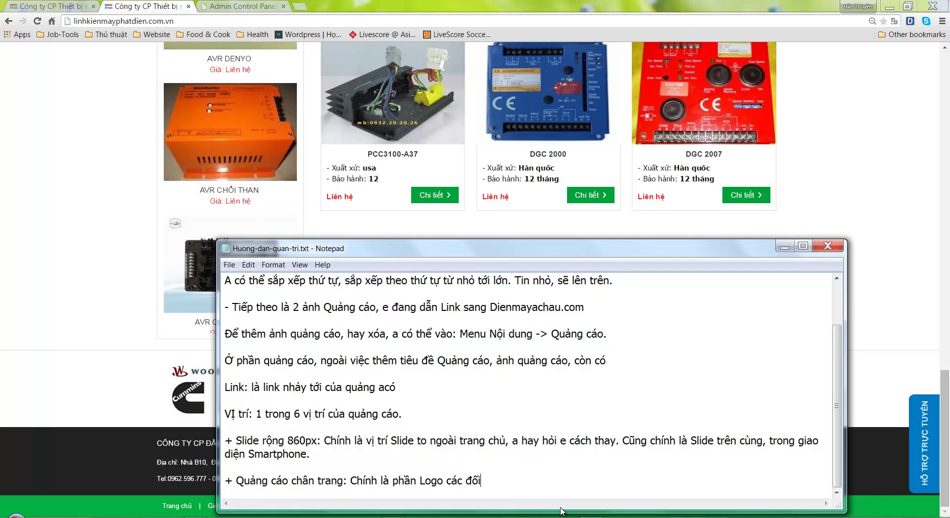
{"action": "type", "text": " tacs."}
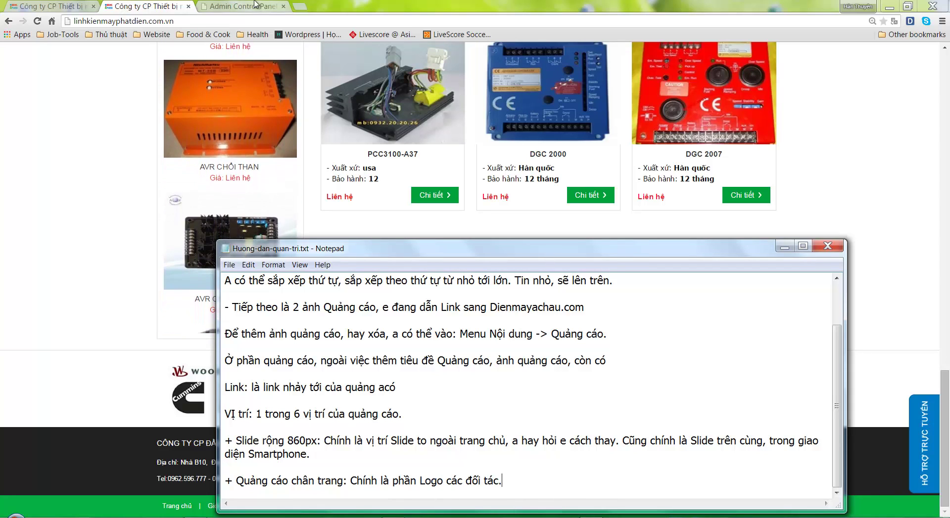
In the admin ad list, check the position choices for the Đối tác ad and the first ad, changing nothing
{"action": "left_click", "coordinate": [198, 233]}
{"action": "key", "text": "ctrl+Tab"}
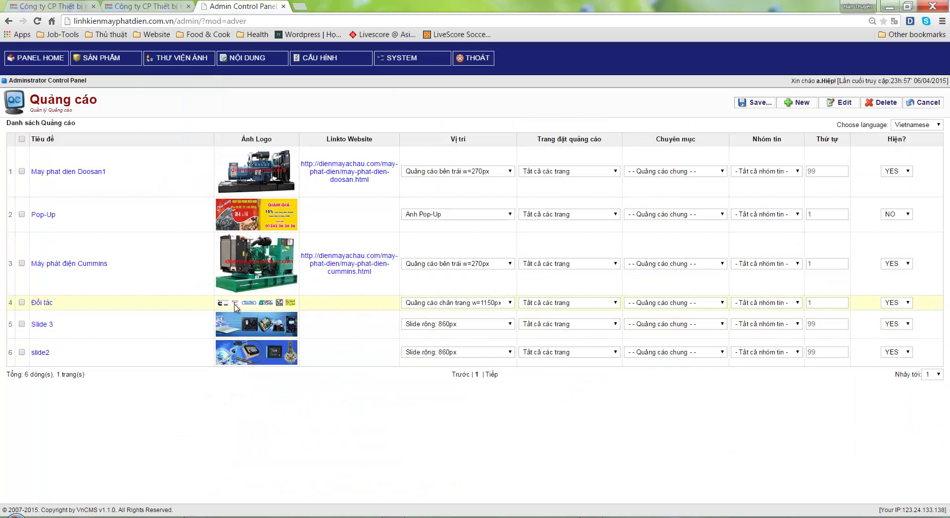
{"action": "left_click", "coordinate": [452, 303]}
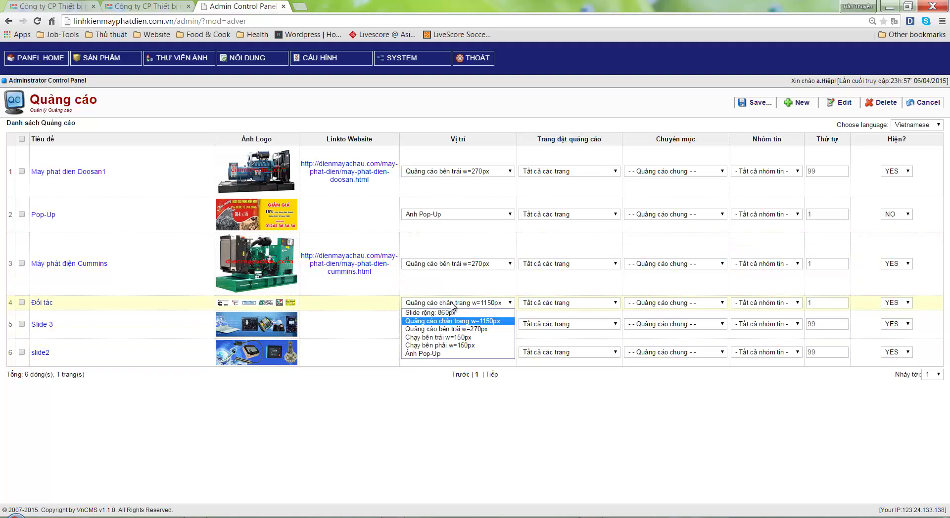
{"action": "left_click", "coordinate": [446, 173]}
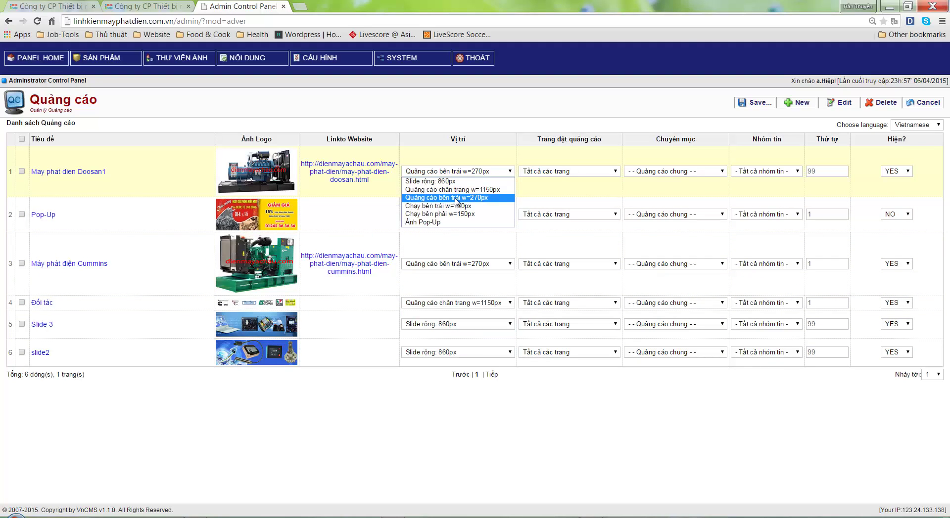
{"action": "left_click", "coordinate": [416, 409]}
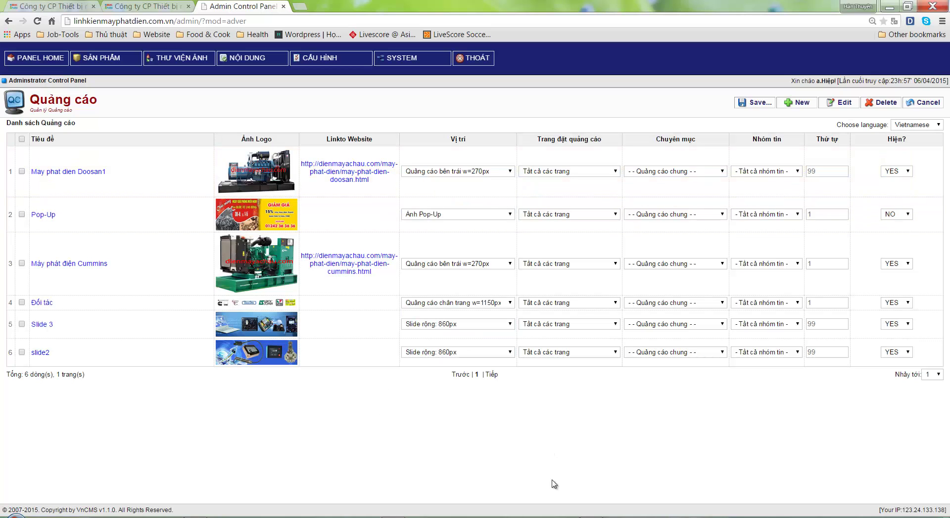
In Notepad, add the line '+ Quảng cáo bên trái: Là 2 cái Quảng cáo, đang trỏ tới Dienmayachau.com'
{"action": "key", "text": "alt+Tab"}
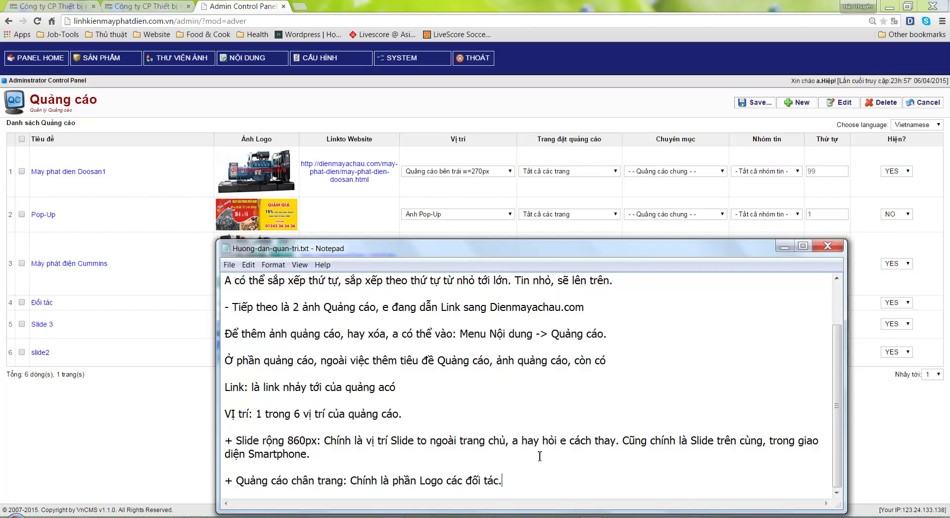
{"action": "key", "text": "Return"}
{"action": "key", "text": "Return"}
{"action": "type", "text": "+ Quan"}
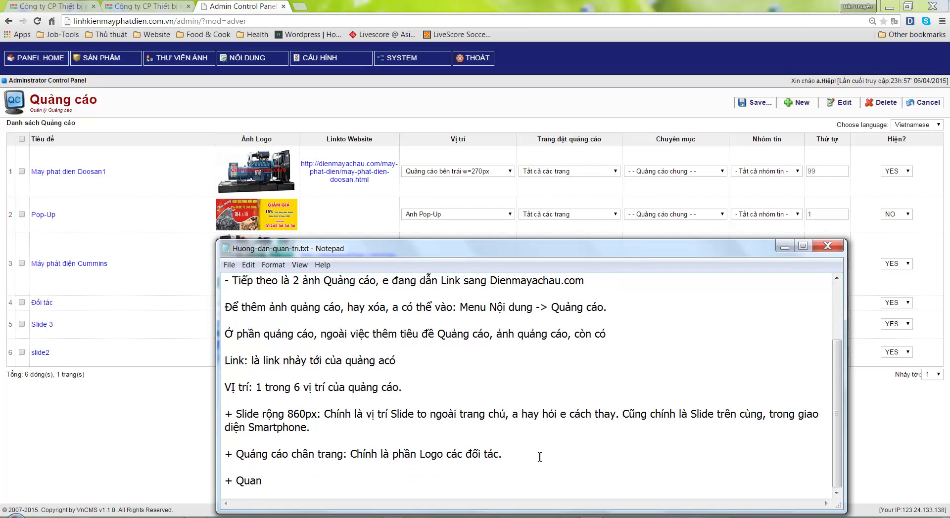
{"action": "type", "text": "g cao e"}
{"action": "key", "text": "BackSpace"}
{"action": "key", "text": "BackSpace"}
{"action": "type", "text": "bên trái: L"}
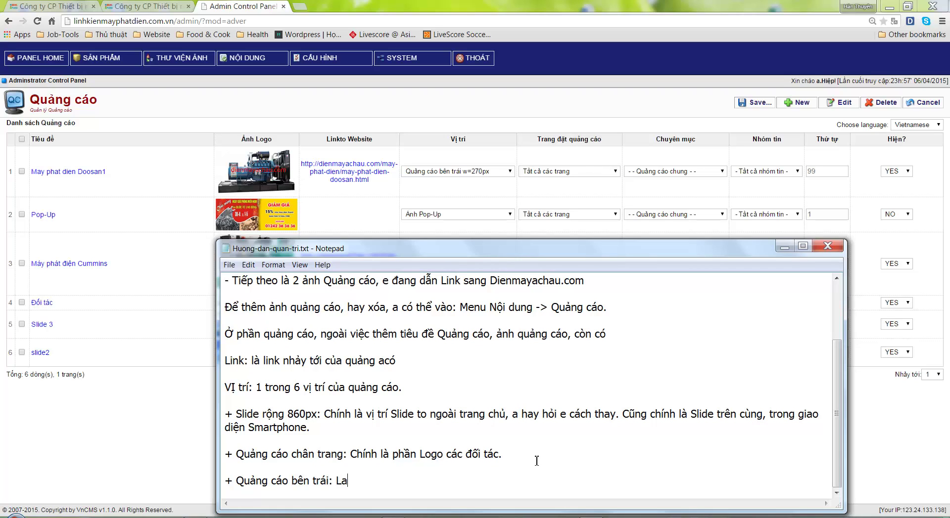
{"action": "type", "text": "à 2 cái Quảng cáo, d"}
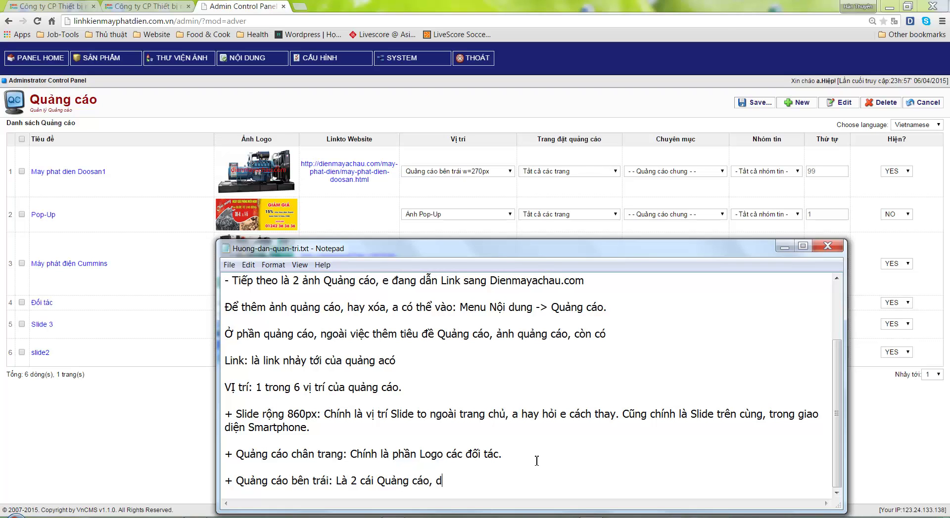
{"action": "type", "text": "dang trỏ tới Dienmayachau.com"}
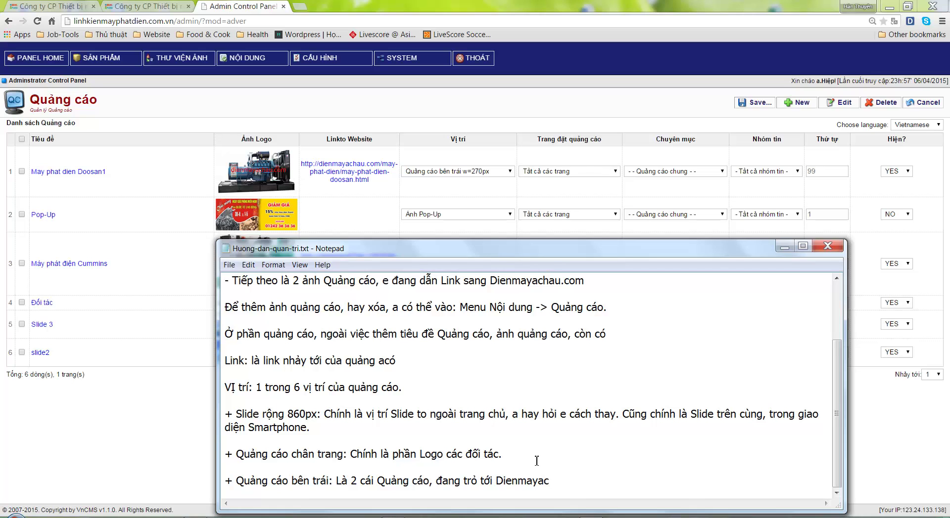
{"action": "key", "text": "Return"}
{"action": "key", "text": "Return"}
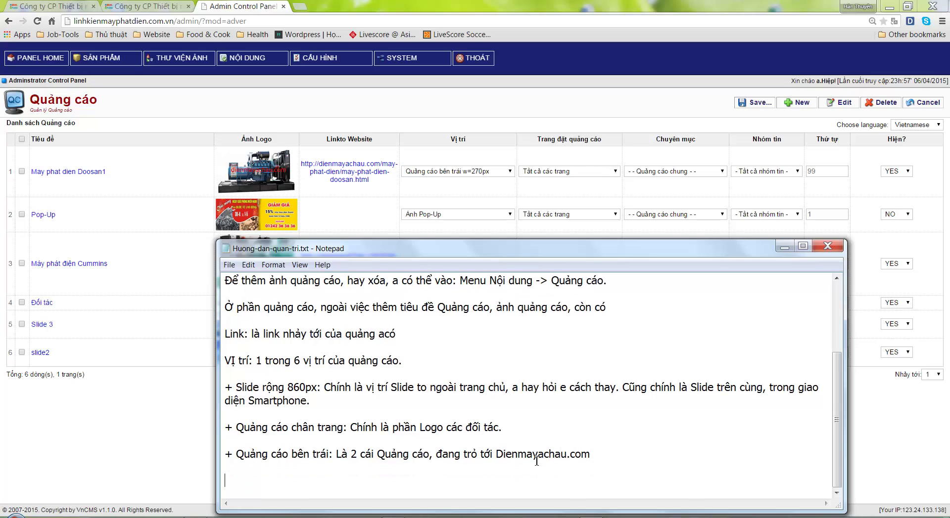
{"action": "left_click", "coordinate": [145, 426]}
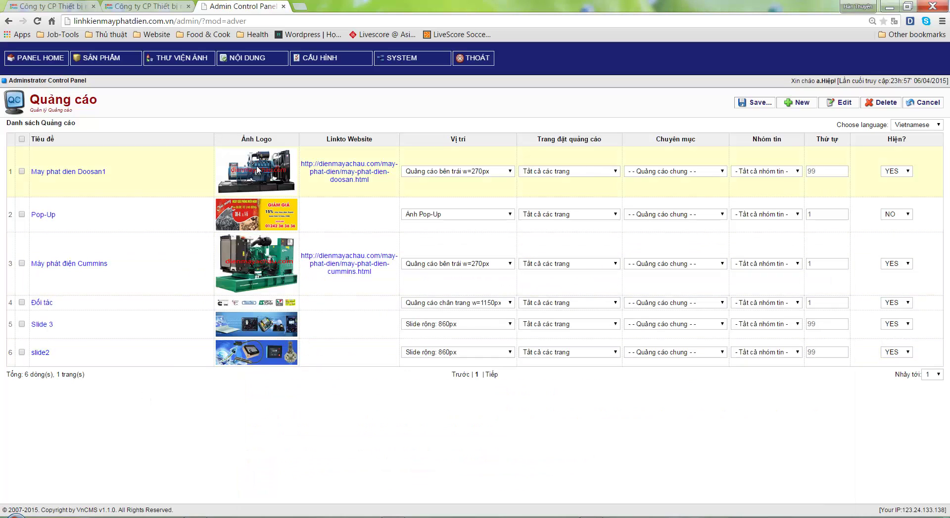
{"action": "left_click_drag", "start_coordinate": [124, 171], "coordinate": [72, 172]}
{"action": "left_click_drag", "start_coordinate": [110, 264], "coordinate": [59, 267]}
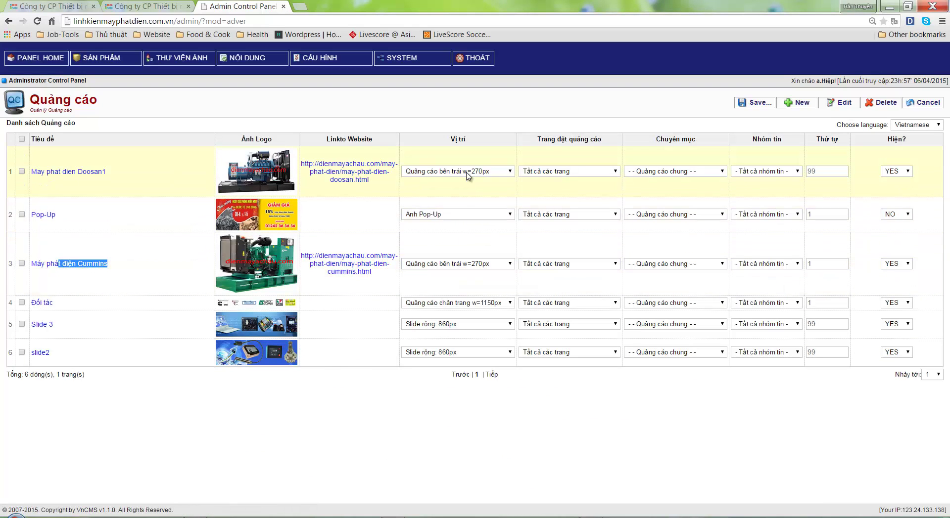
{"action": "left_click", "coordinate": [134, 9]}
{"action": "scroll", "coordinate": [70, 178], "scroll_direction": "up", "scroll_amount": 9}
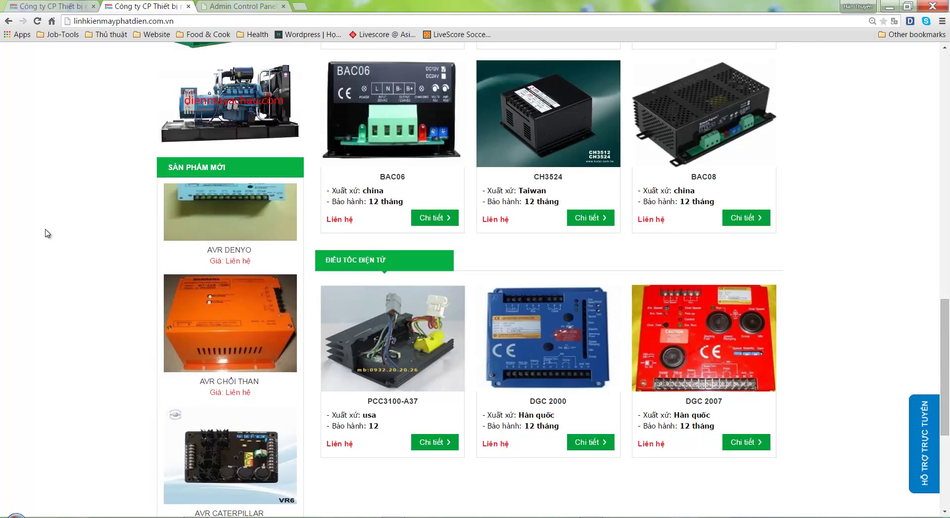
{"action": "left_click_drag", "start_coordinate": [95, 174], "coordinate": [254, 324]}
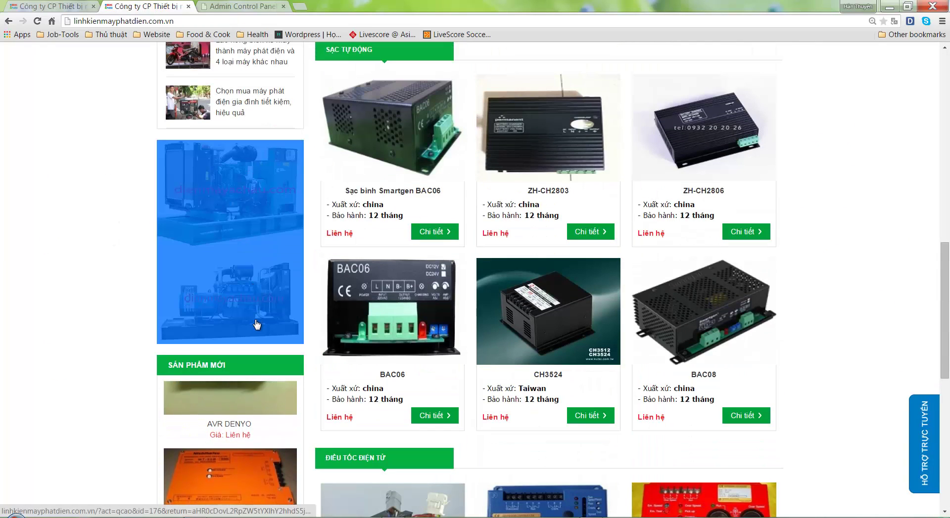
{"action": "left_click", "coordinate": [417, 403]}
{"action": "scroll", "coordinate": [417, 403], "scroll_direction": "down", "scroll_amount": 4}
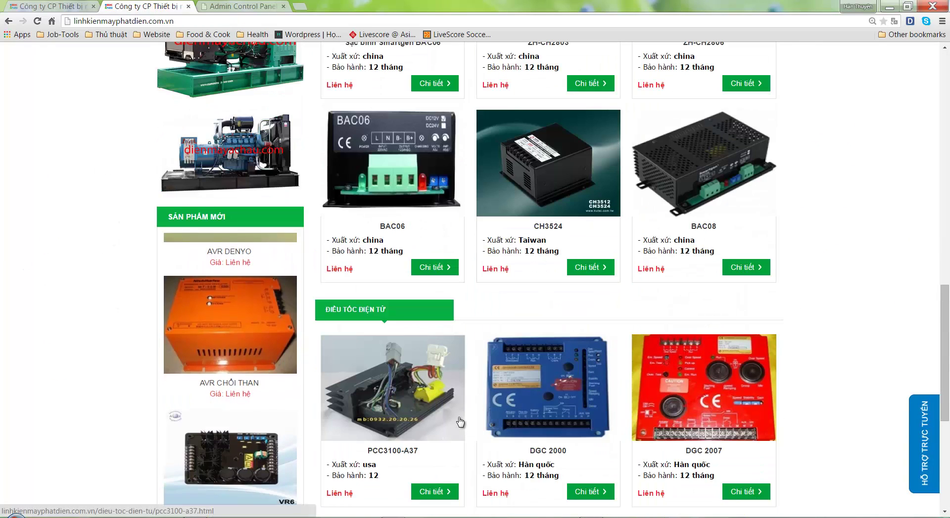
{"action": "left_click", "coordinate": [242, 6]}
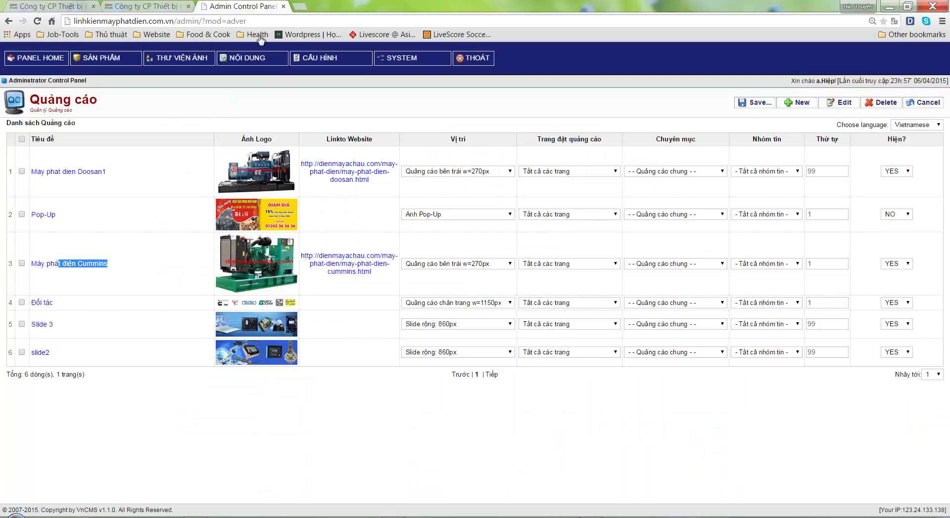
{"action": "left_click", "coordinate": [468, 214]}
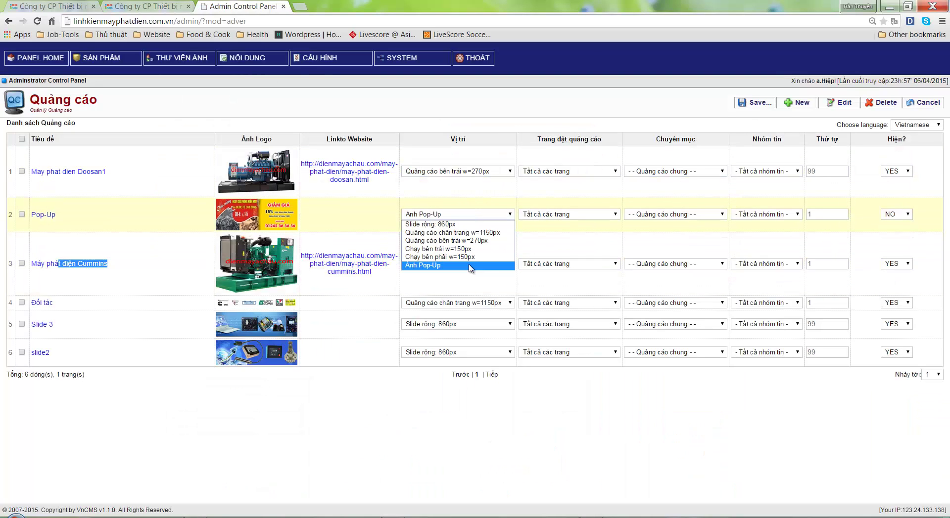
{"action": "key", "text": "Escape"}
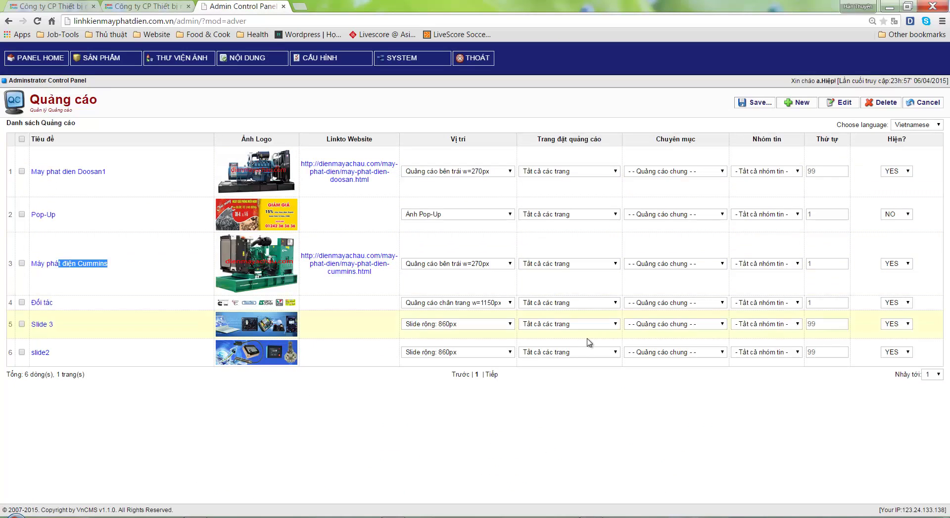
{"action": "left_click", "coordinate": [593, 513]}
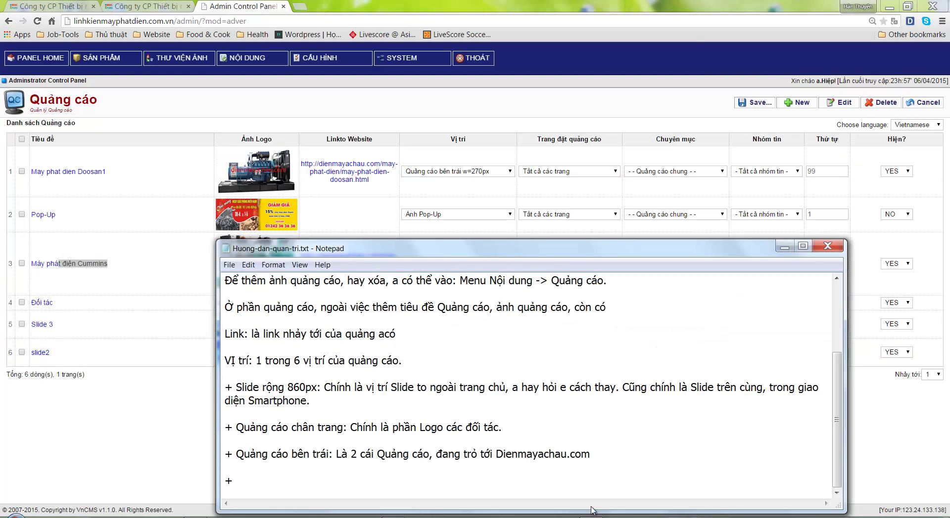
Note that the right-side ad is absent ('ko có') and the Popup ad appears on first visit
{"action": "type", "text": "gnr"}
{"action": "type", "text": " cáo bên pha"}
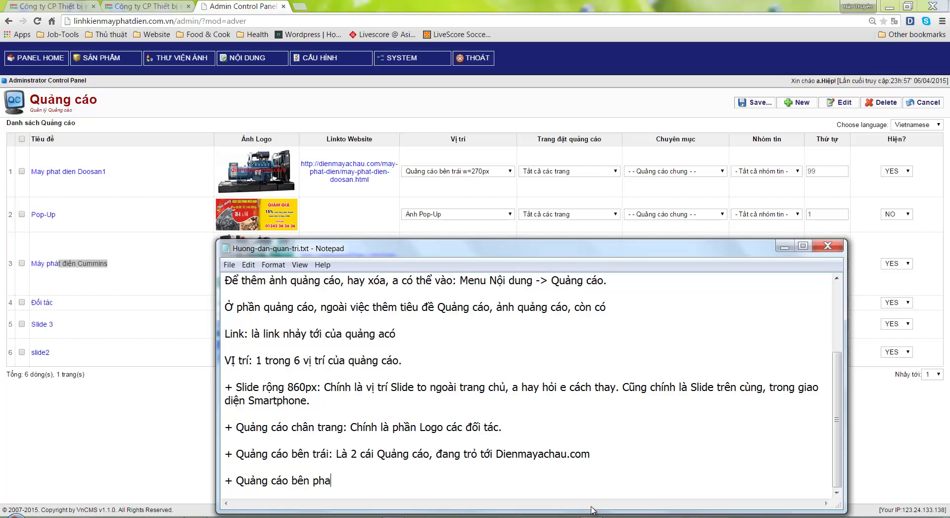
{"action": "type", "text": "i: ko có"}
{"action": "key", "text": "Return"}
{"action": "key", "text": "Return"}
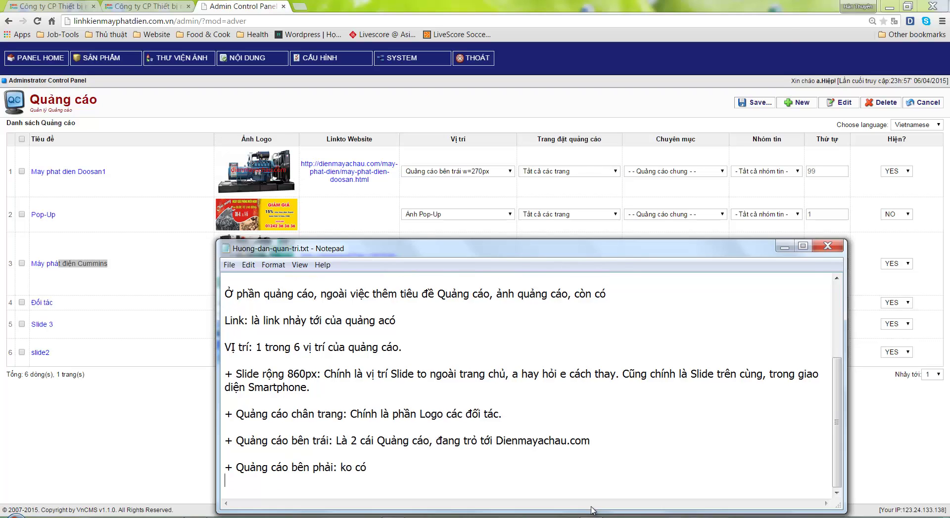
{"action": "type", "text": "+ Quang "}
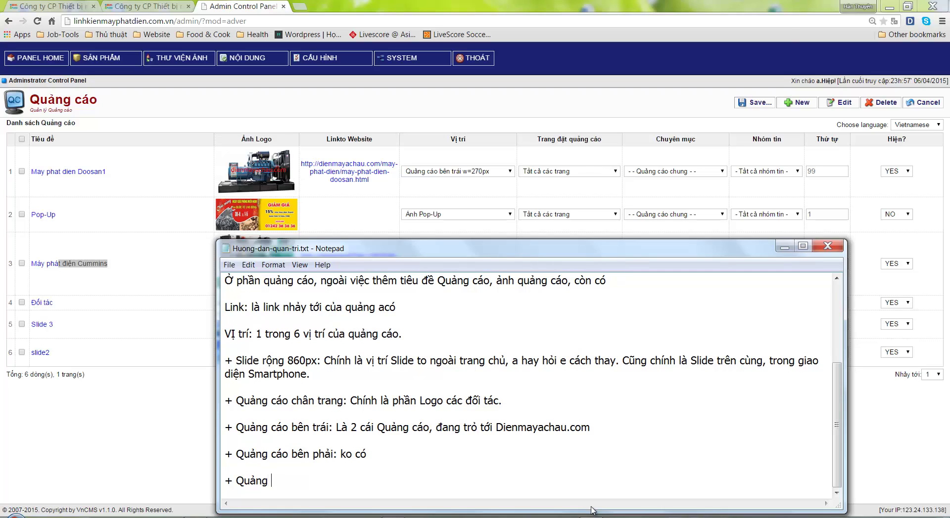
{"action": "type", "text": "cáo Popup: Chính"}
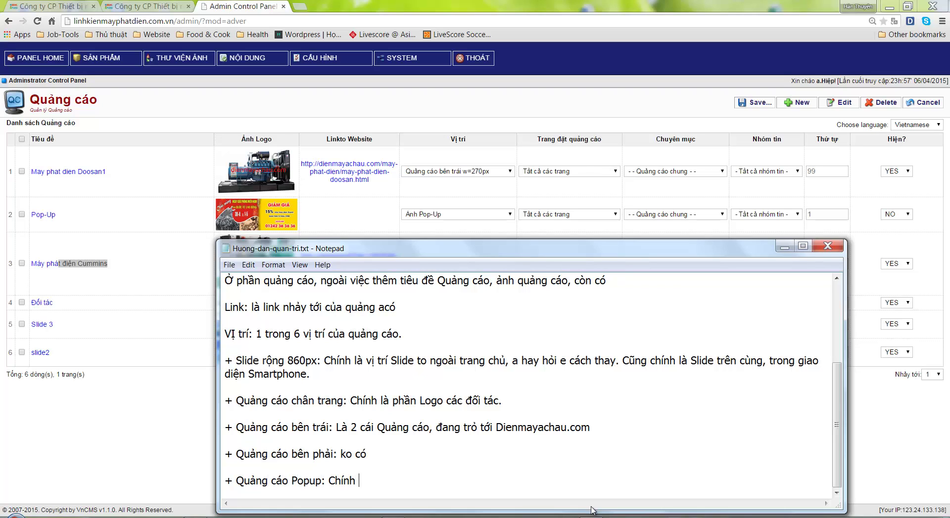
{"action": "type", "text": " là ảnh Popup hiện lê"}
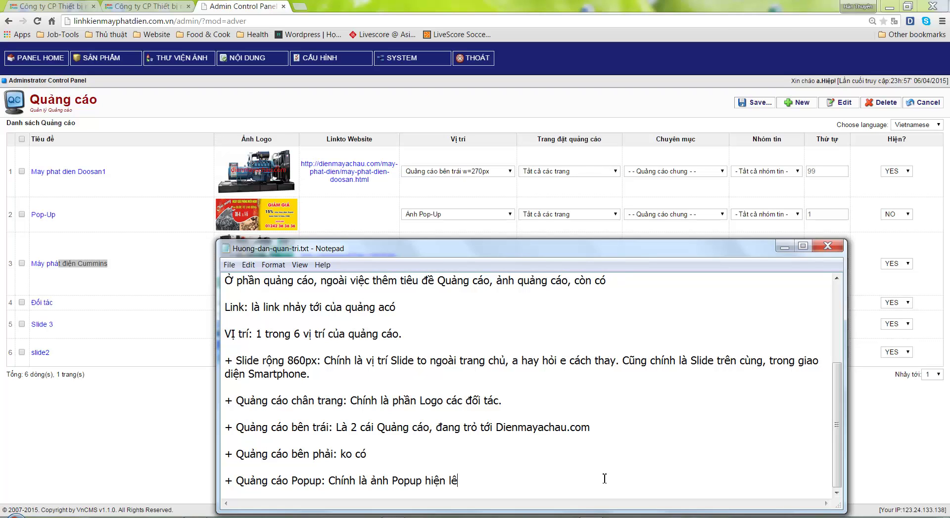
{"action": "type", "text": "n nếu mơi vaào trang."}
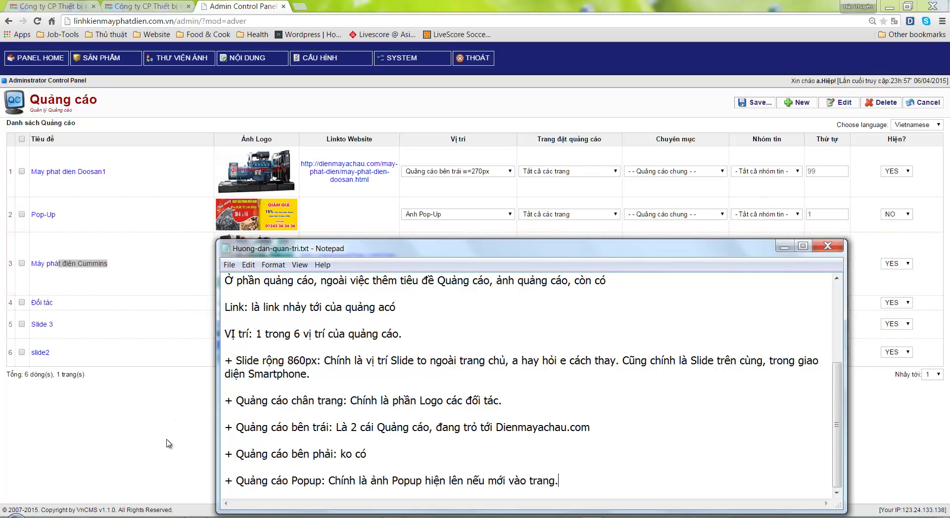
Set the Pop-Up ad's Hiện? to YES, save, and reload the live site
{"action": "left_click", "coordinate": [167, 438]}
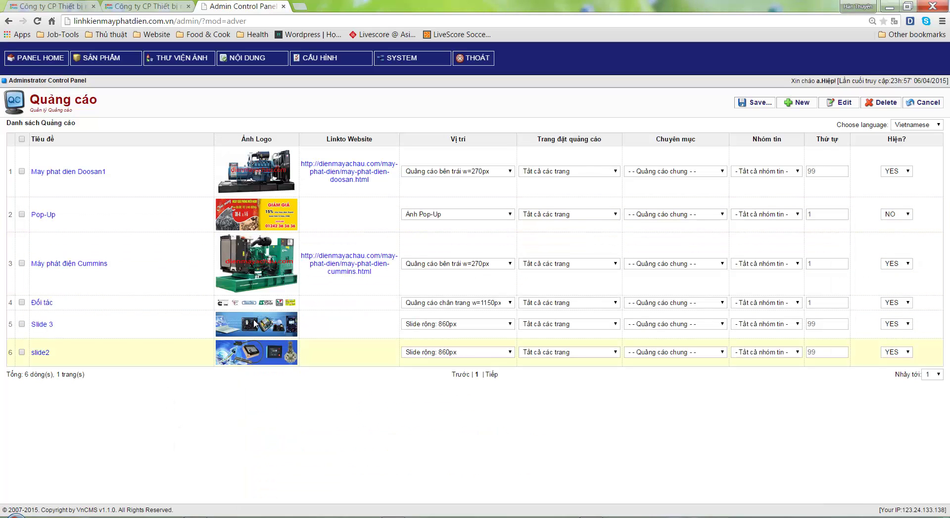
{"action": "left_click", "coordinate": [885, 216]}
{"action": "left_click", "coordinate": [897, 233]}
{"action": "left_click", "coordinate": [750, 108]}
{"action": "left_click", "coordinate": [139, 6]}
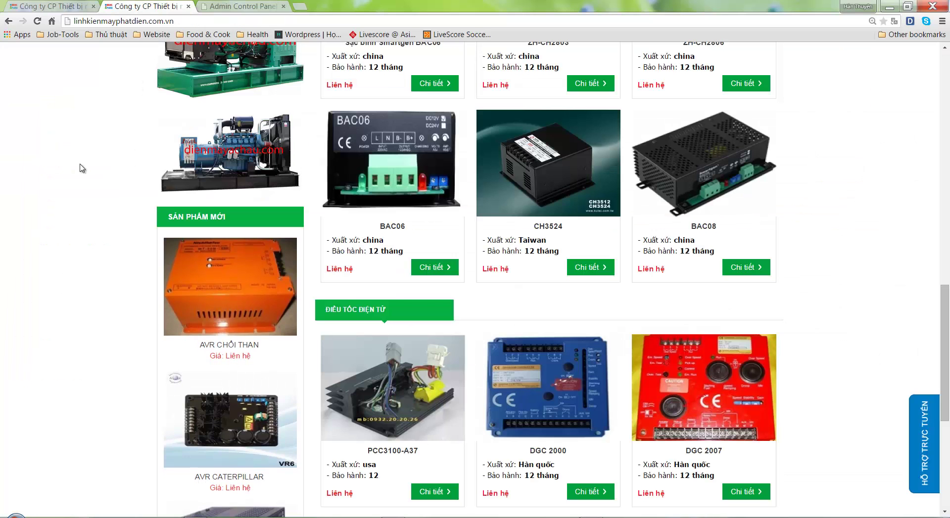
{"action": "right_click", "coordinate": [74, 155]}
{"action": "left_click", "coordinate": [108, 190]}
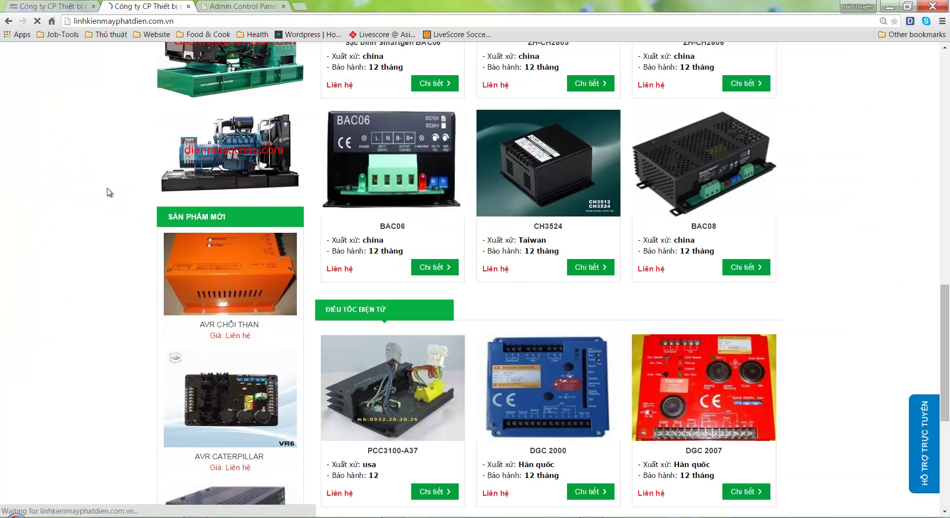
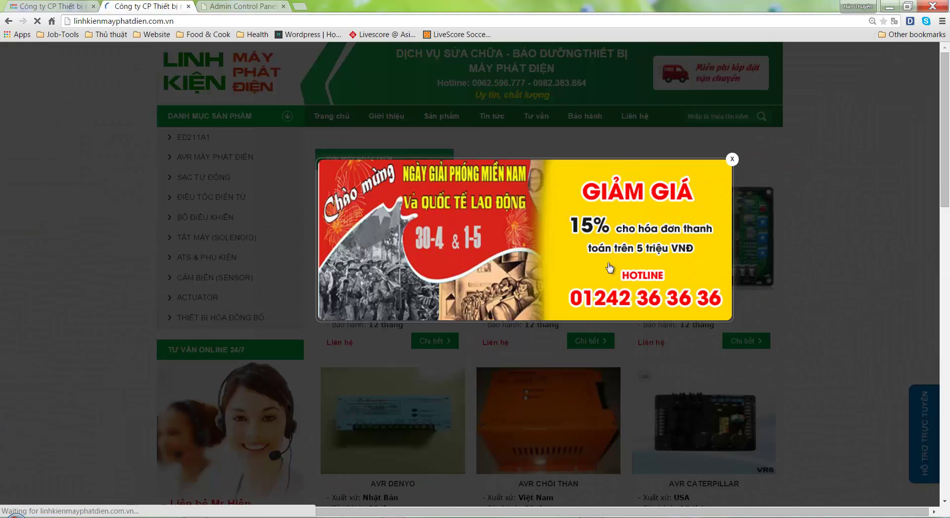
Extend the Popup note with 'Cái này hiện e đang ẩn đi' and that it can reappear with a new image
{"action": "key", "text": "alt+Tab"}
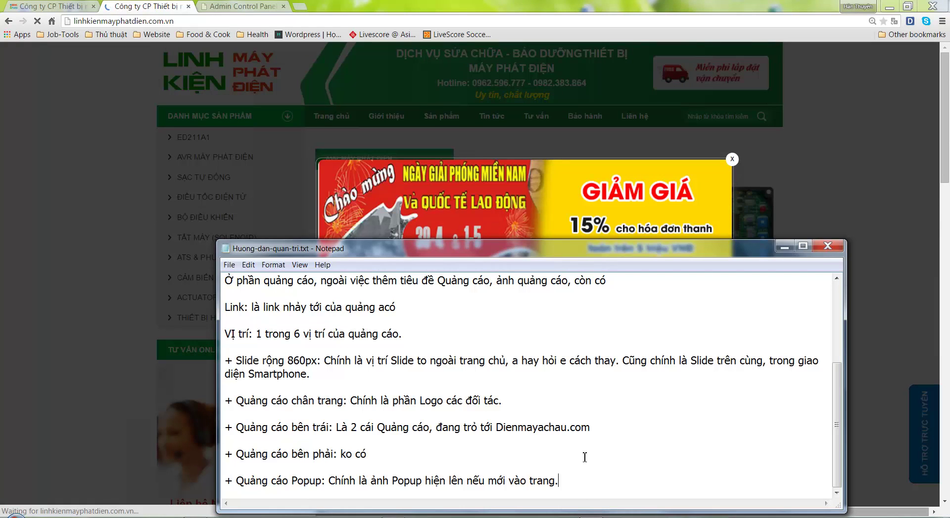
{"action": "type", "text": "Cái"}
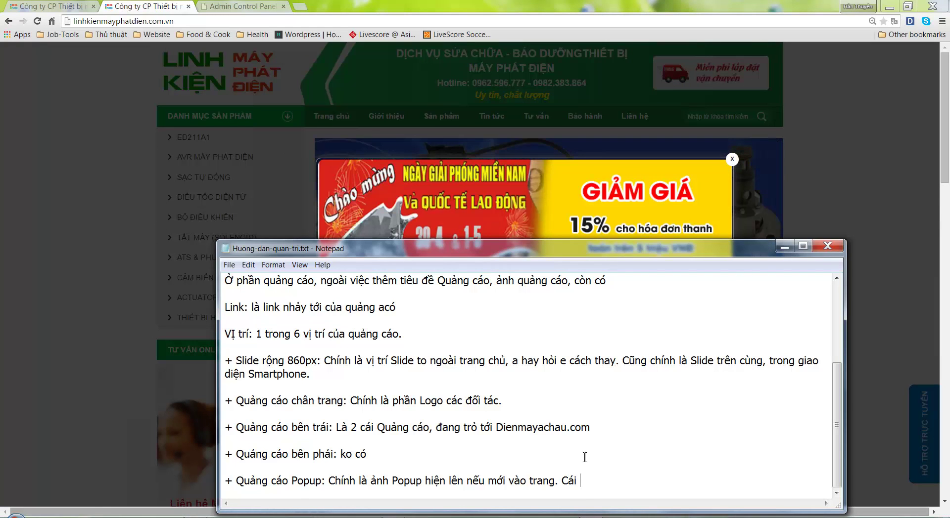
{"action": "type", "text": " này hiện e đang ẩn đi."}
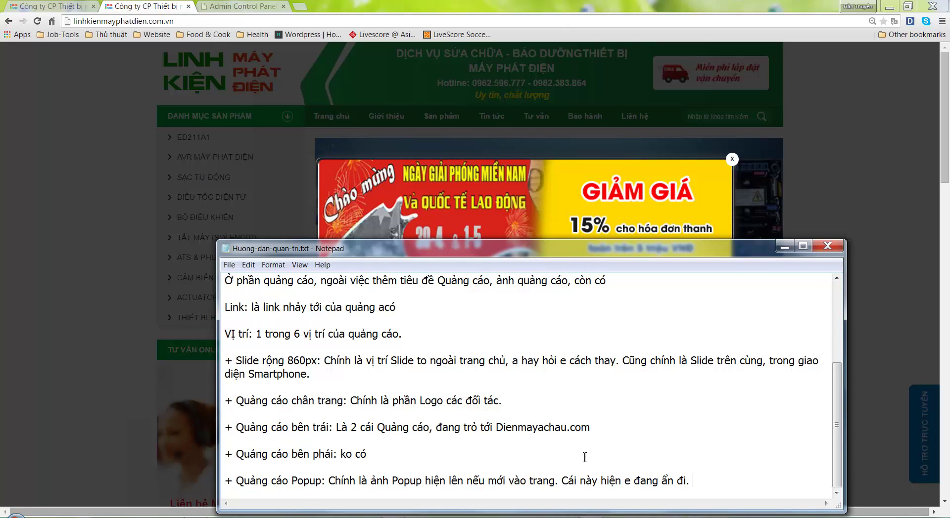
{"action": "type", "text": "Nếu a cân, c"}
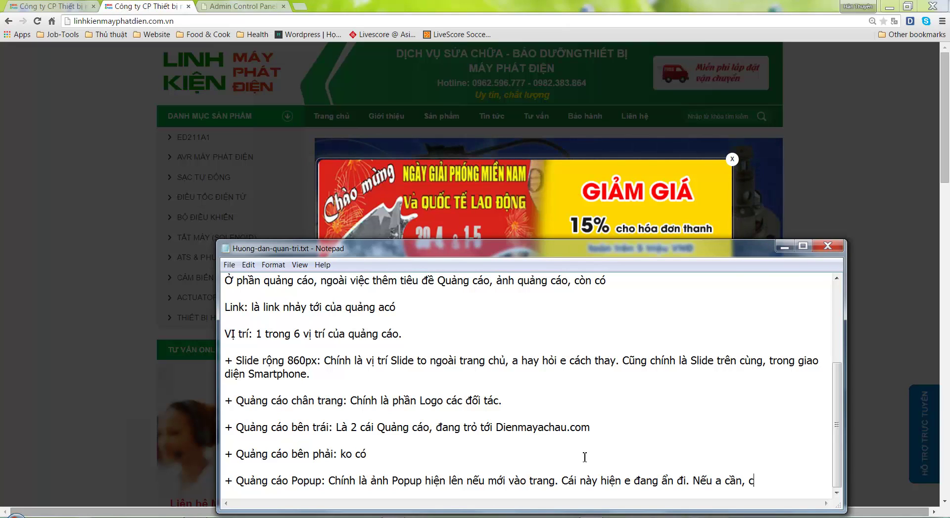
{"action": "type", "text": "ó the hiện le"}
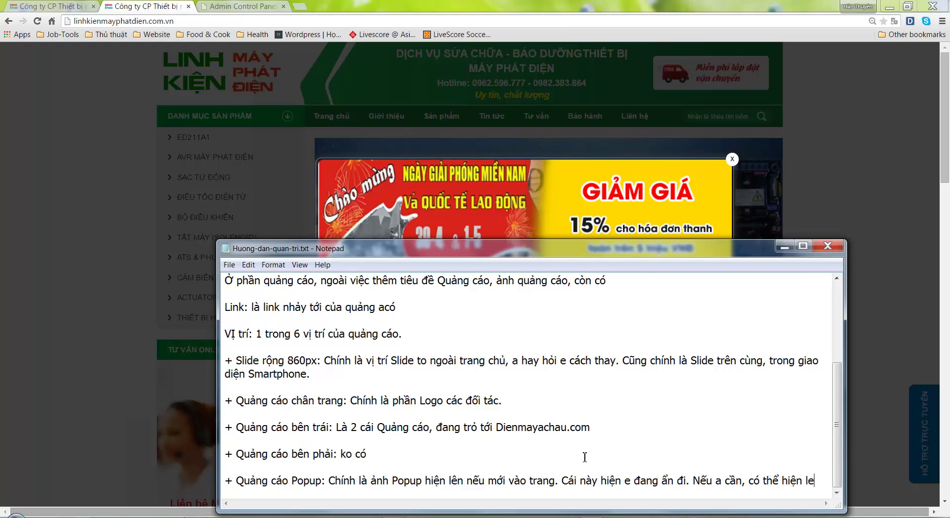
{"action": "type", "text": "n, và "}
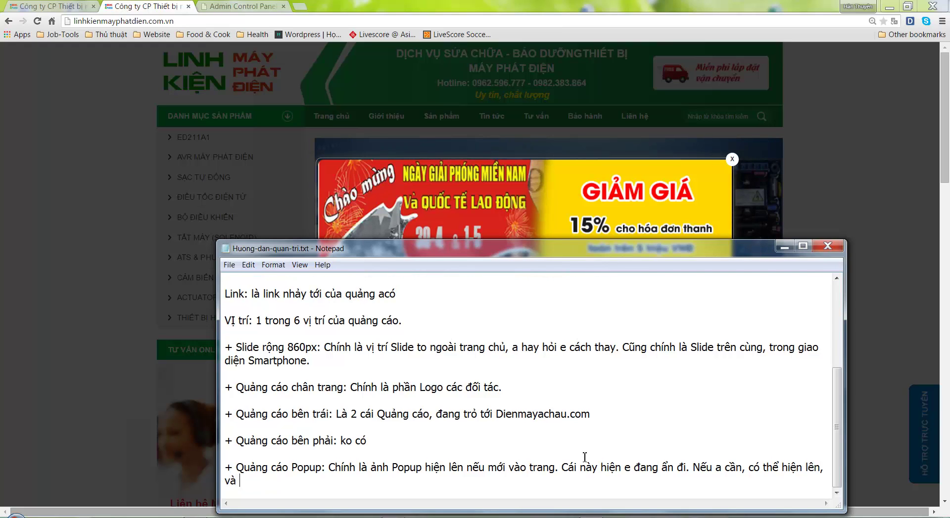
{"action": "type", "text": "thay ảnh mới nhé."}
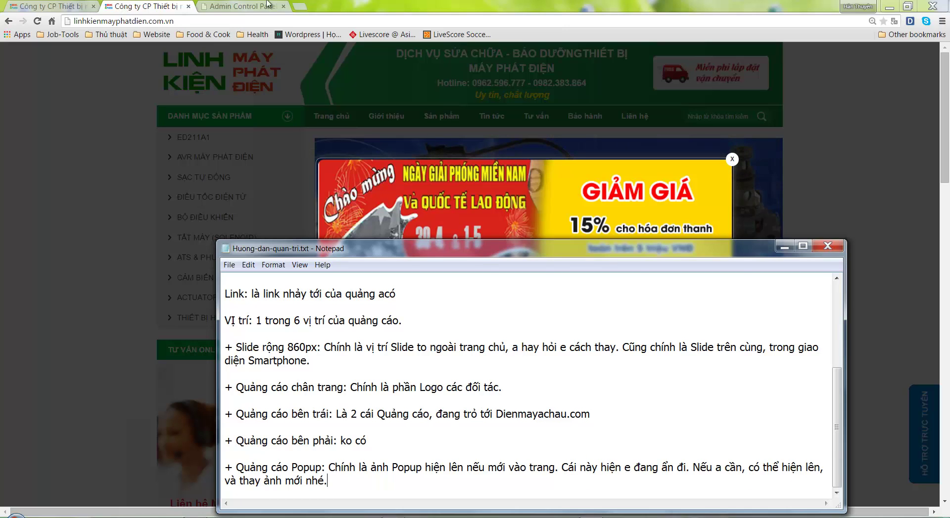
Set the Pop-Up ad's Hiện? option to NO, save, and reload the storefront homepage
{"action": "left_click", "coordinate": [237, 6]}
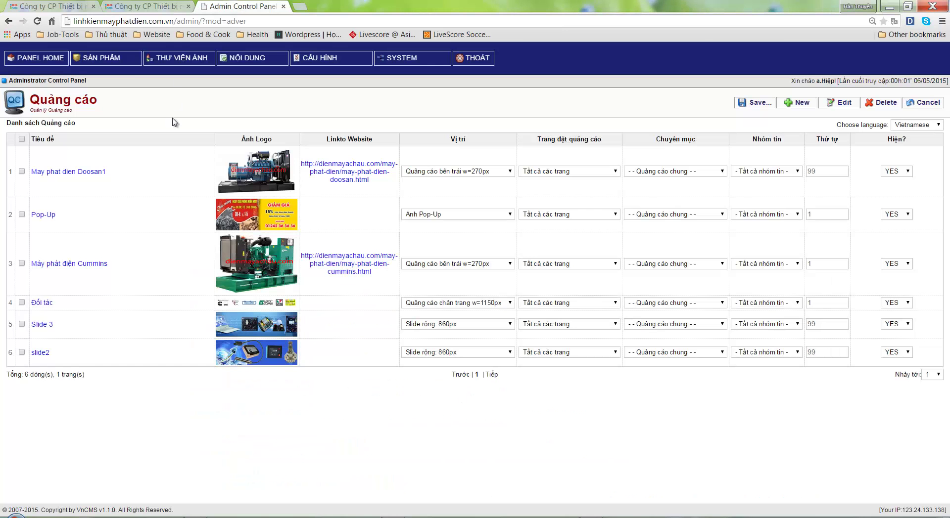
{"action": "left_click", "coordinate": [905, 214]}
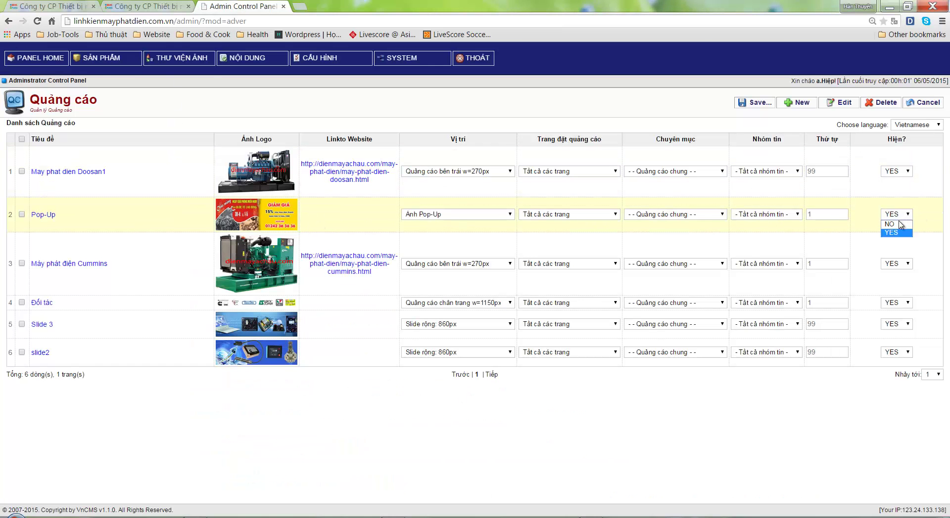
{"action": "left_click", "coordinate": [901, 232]}
{"action": "left_click", "coordinate": [753, 106]}
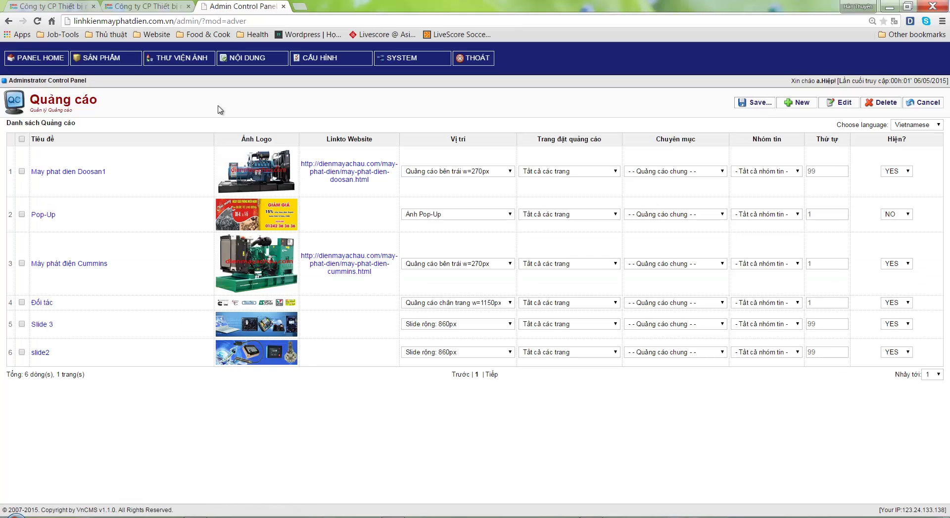
{"action": "left_click", "coordinate": [148, 6]}
{"action": "key", "text": "F5"}
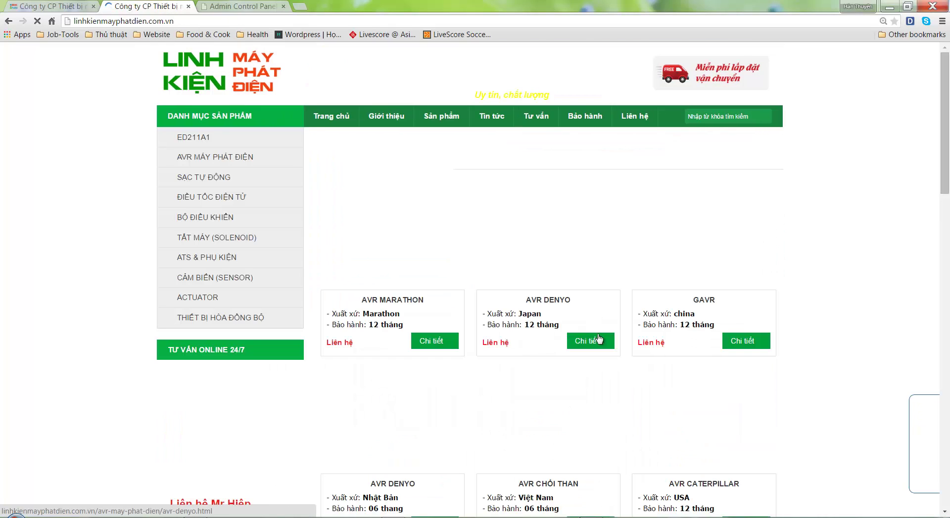
Append 'E ẩn rồi.' to the Popup note, review the homepage sections, then select all guide text
{"action": "key", "text": "alt+Tab"}
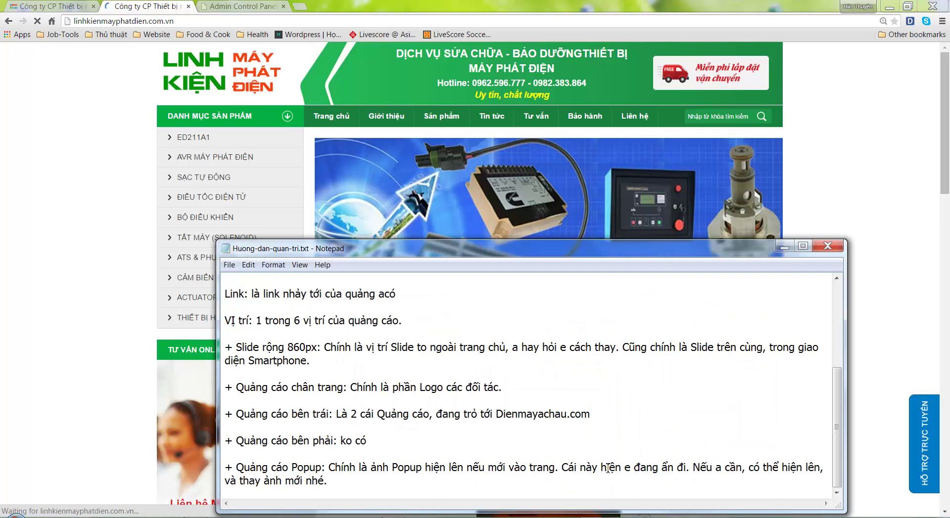
{"action": "type", "text": "E ẩn rồi"}
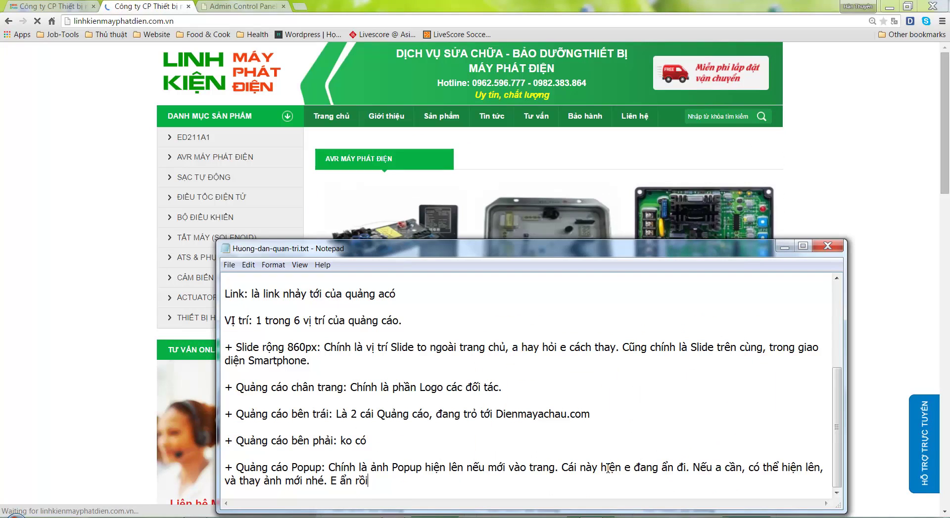
{"action": "type", "text": "."}
{"action": "left_click", "coordinate": [89, 270]}
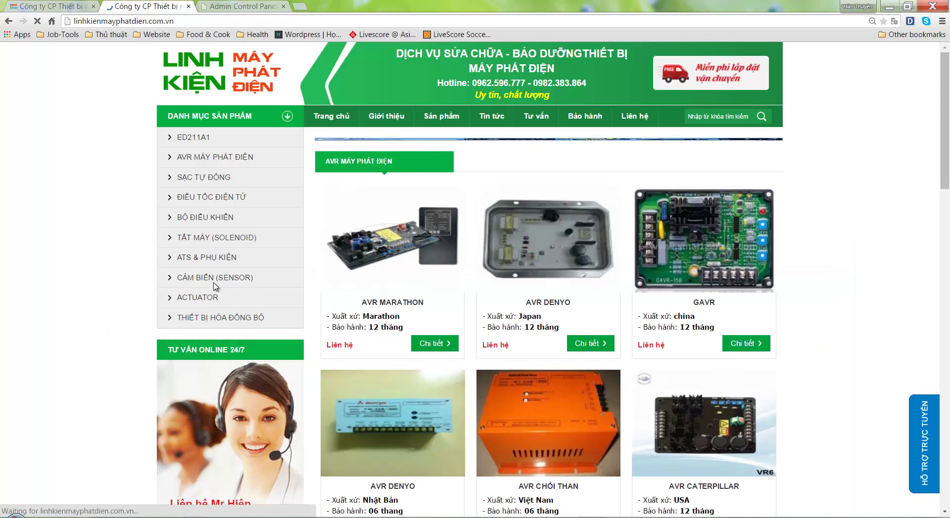
{"action": "scroll", "coordinate": [395, 399], "scroll_direction": "down", "scroll_amount": 15}
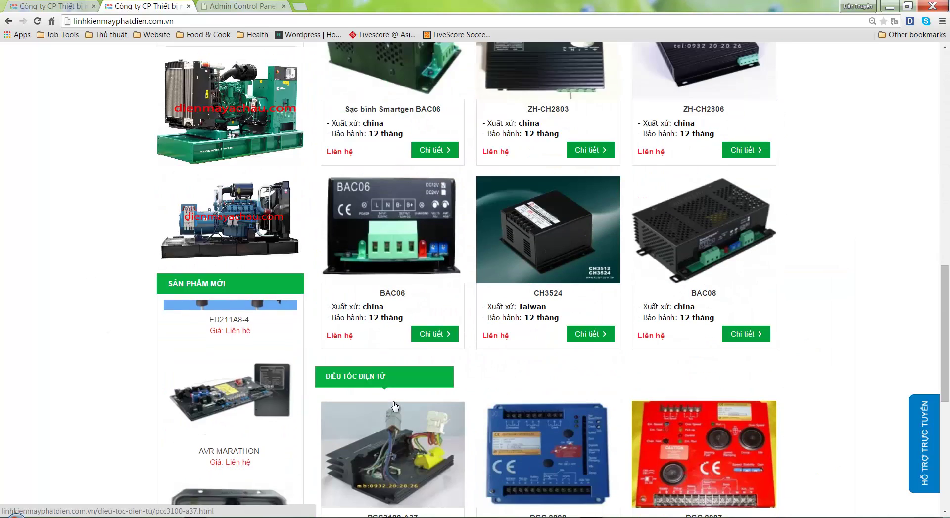
{"action": "scroll", "coordinate": [395, 406], "scroll_direction": "up", "scroll_amount": 3}
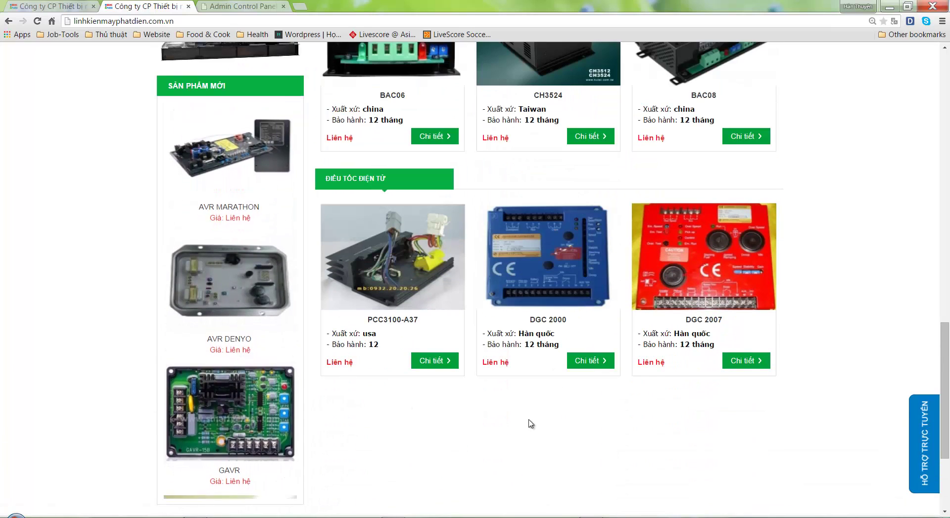
{"action": "key", "text": "alt+Tab"}
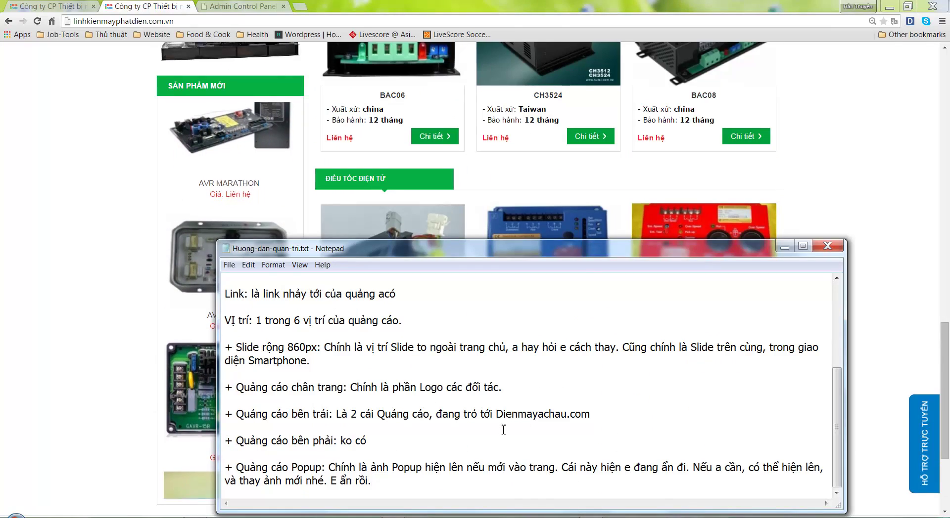
{"action": "key", "text": "ctrl+a"}
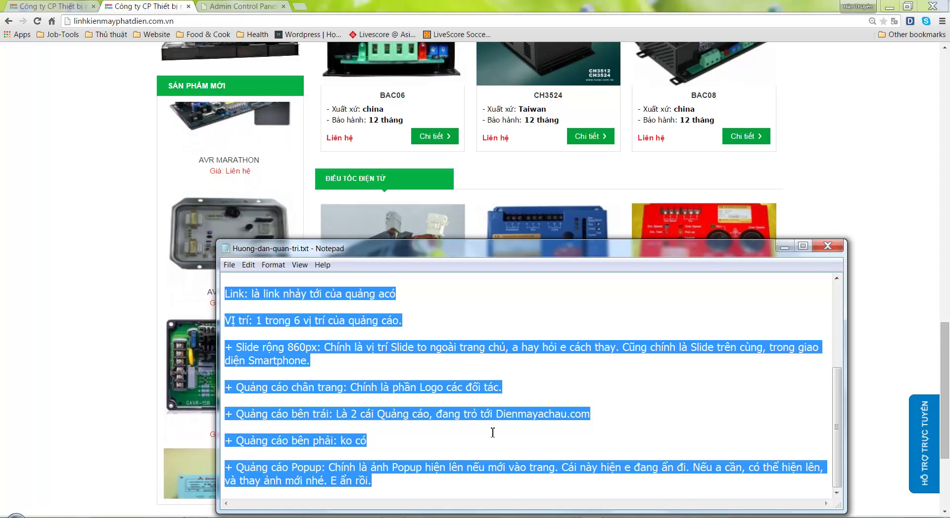
Replace the guide text with 'Phần Sản phẩm mới, là hiển thị các sản phẩm mới nhất rồi.'
{"action": "key", "text": "BackSpace"}
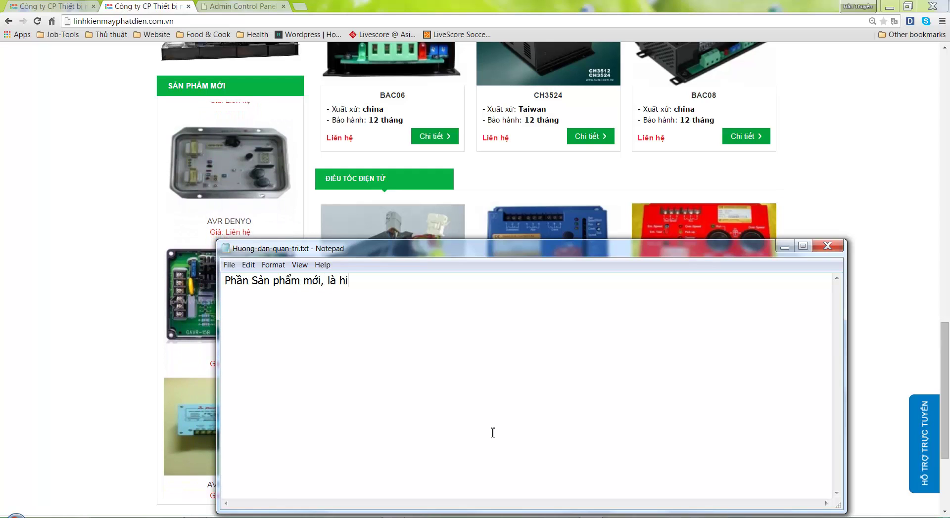
{"action": "type", "text": "ên thị các sản phẩm "}
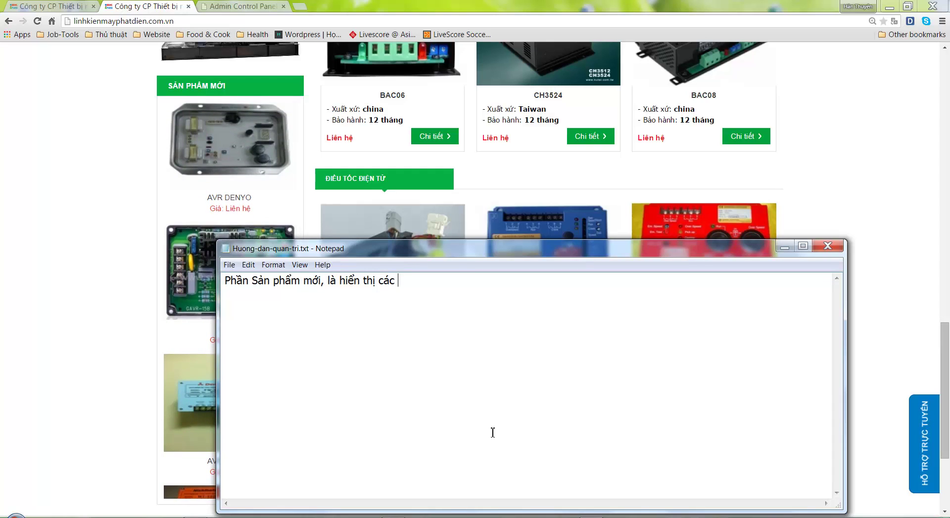
{"action": "type", "text": "mới nhâ"}
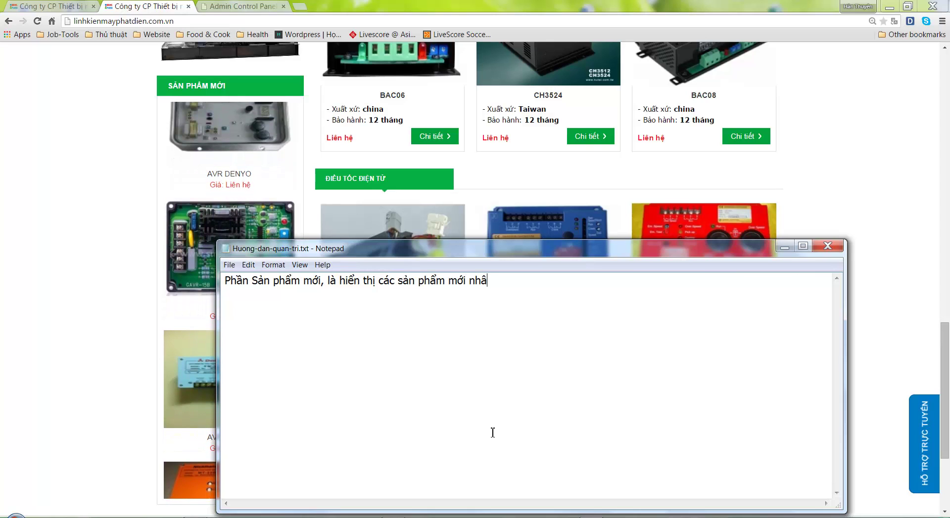
{"action": "key", "text": "BackSpace"}
{"action": "type", "text": "ất rồi."}
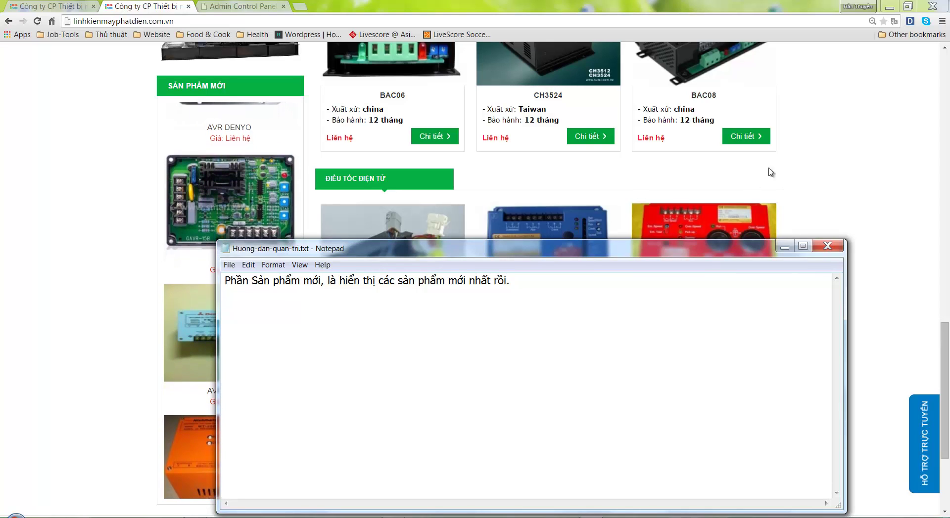
{"action": "left_click", "coordinate": [850, 197]}
{"action": "scroll", "coordinate": [847, 283], "scroll_direction": "down", "scroll_amount": 3}
{"action": "scroll", "coordinate": [847, 283], "scroll_direction": "up", "scroll_amount": 15}
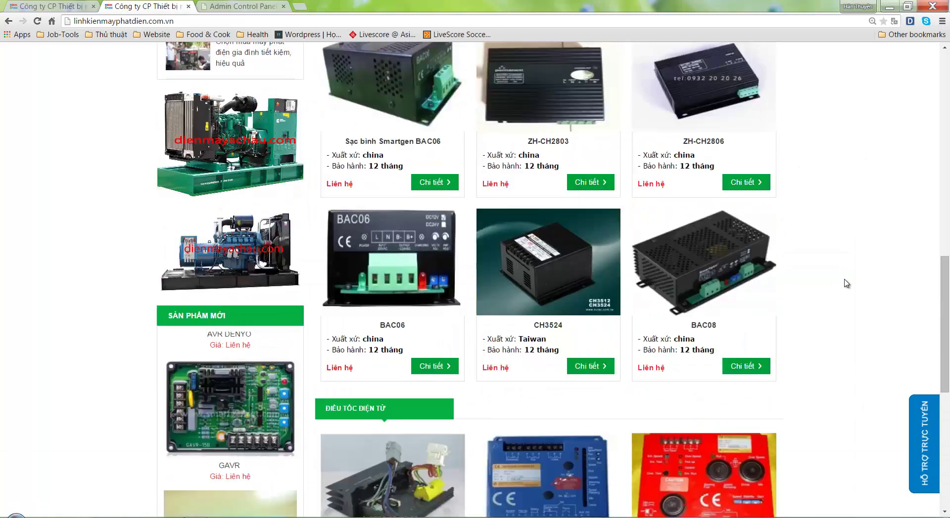
{"action": "scroll", "coordinate": [846, 283], "scroll_direction": "up", "scroll_amount": 2}
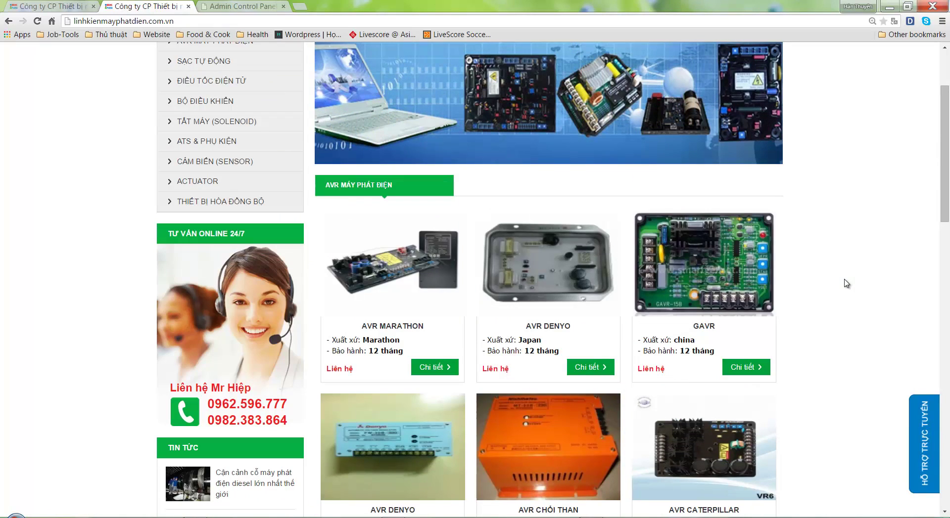
{"action": "key", "text": "alt+Tab"}
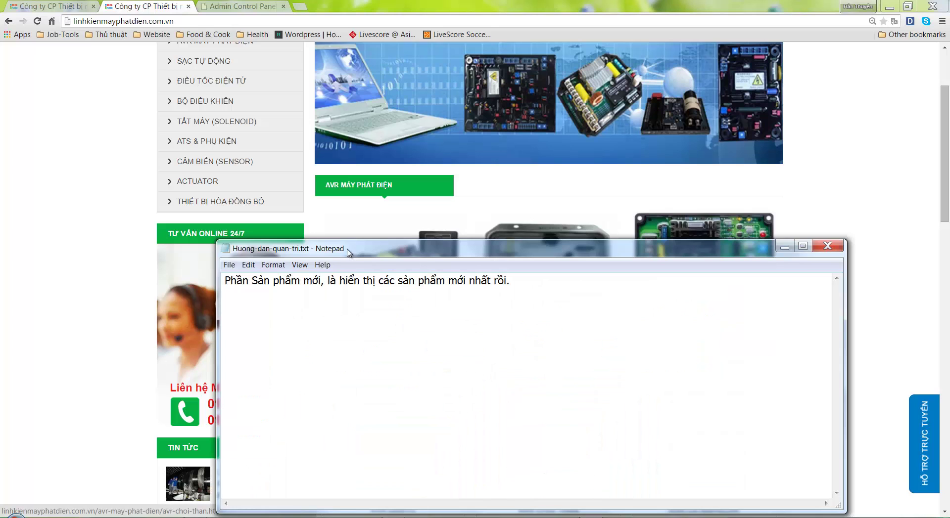
Move and narrow the Notepad window, then replace its text with 'Ở trang chủ, hiện tại e đang để 3 nhóm:'
{"action": "left_click_drag", "start_coordinate": [349, 253], "coordinate": [396, 226]}
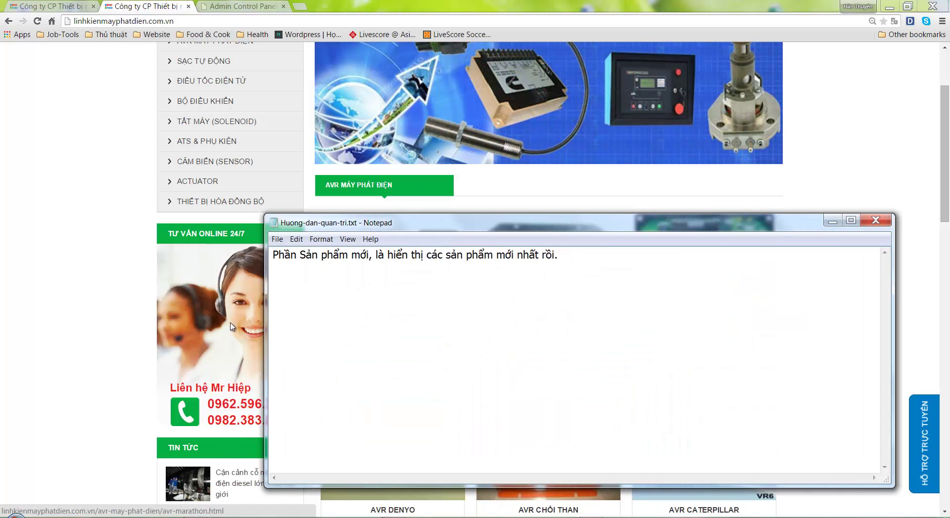
{"action": "left_click_drag", "start_coordinate": [265, 331], "coordinate": [523, 307]}
{"action": "key", "text": "ctrl+a"}
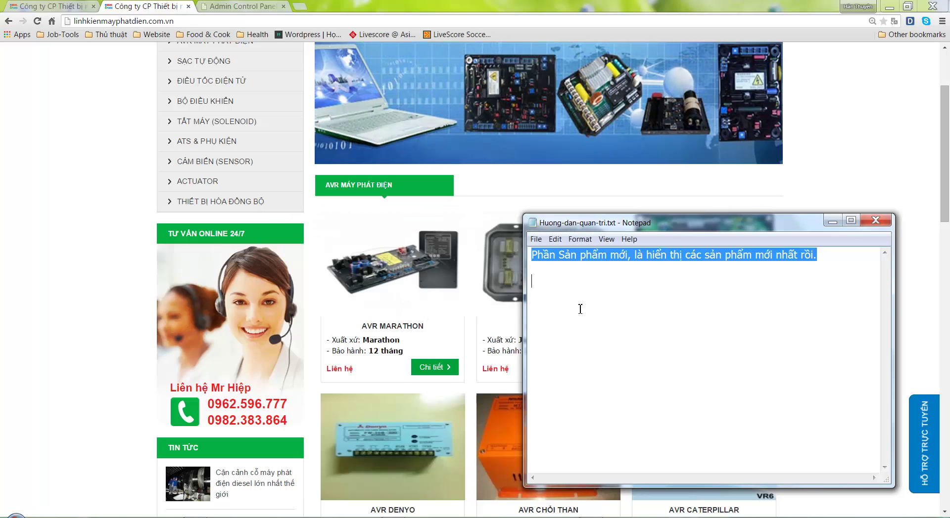
{"action": "type", "text": "Ở trang"}
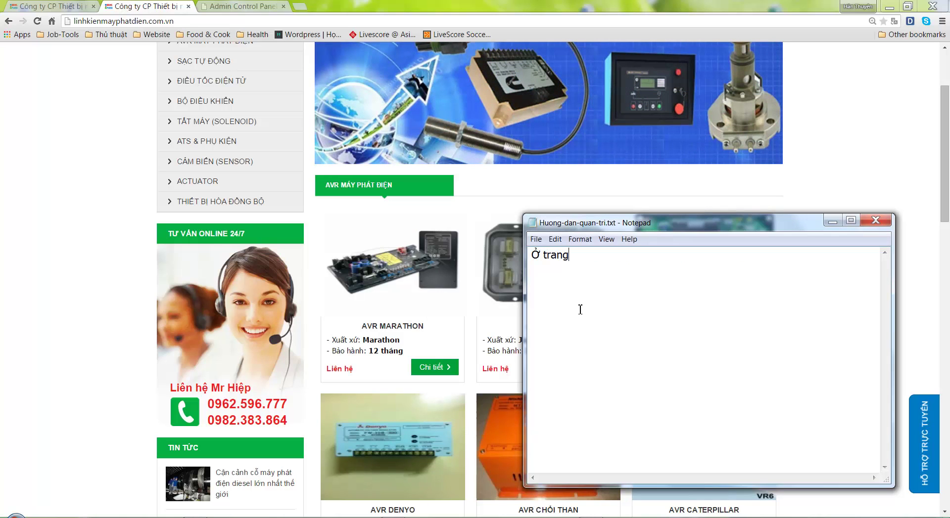
{"action": "type", "text": " chủ, hiện tại 3 "}
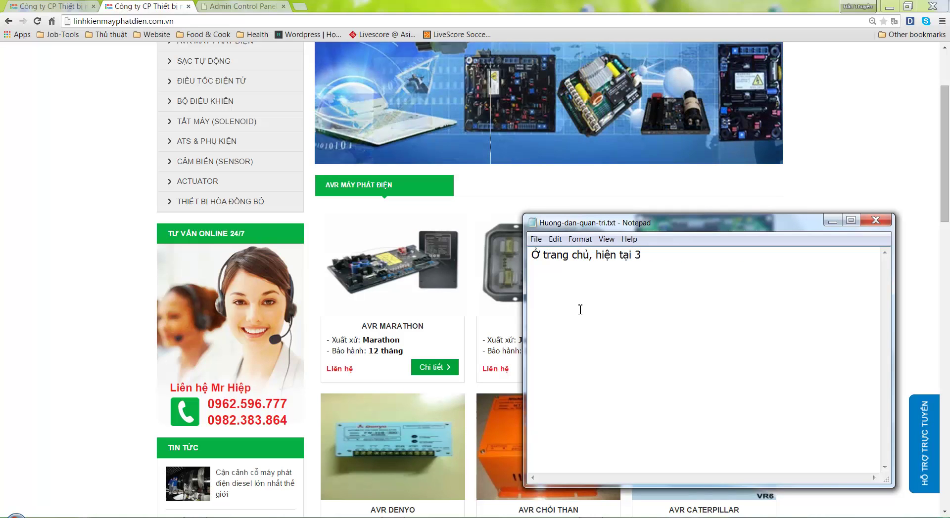
{"action": "key", "text": "BackSpace"}
{"action": "key", "text": "BackSpace"}
{"action": "type", "text": "e đang để 3 nhóm:"}
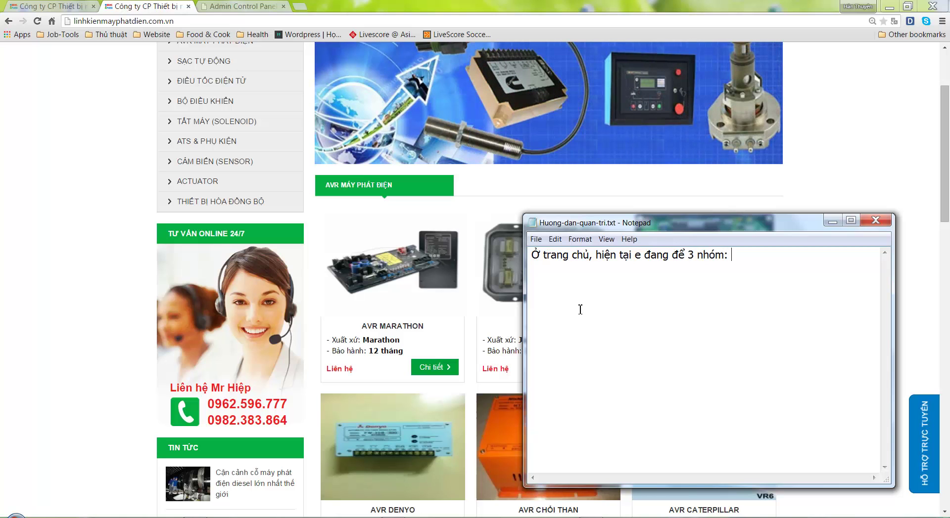
{"action": "left_click", "coordinate": [403, 186]}
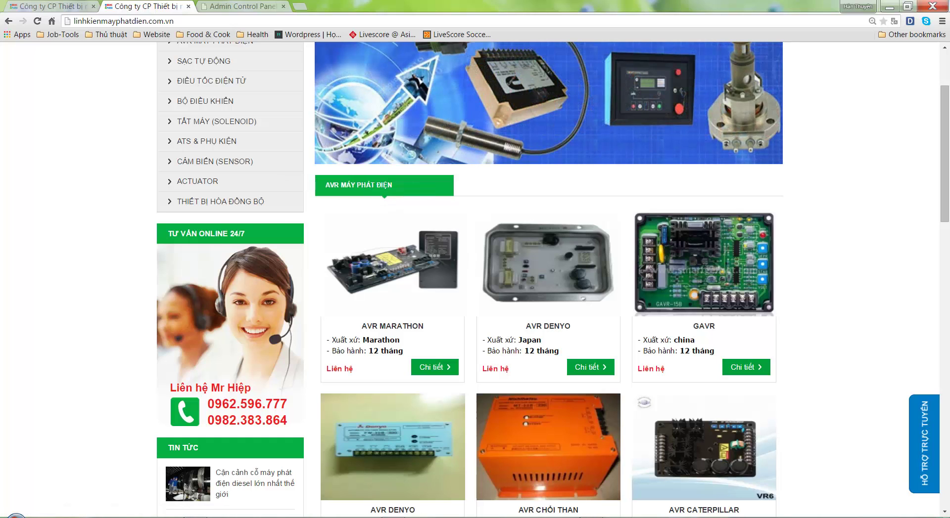
Write 'ARV Máy phát điện : 6 sản phẩm' and scroll the homepage to the next group
{"action": "key", "text": "alt+Tab"}
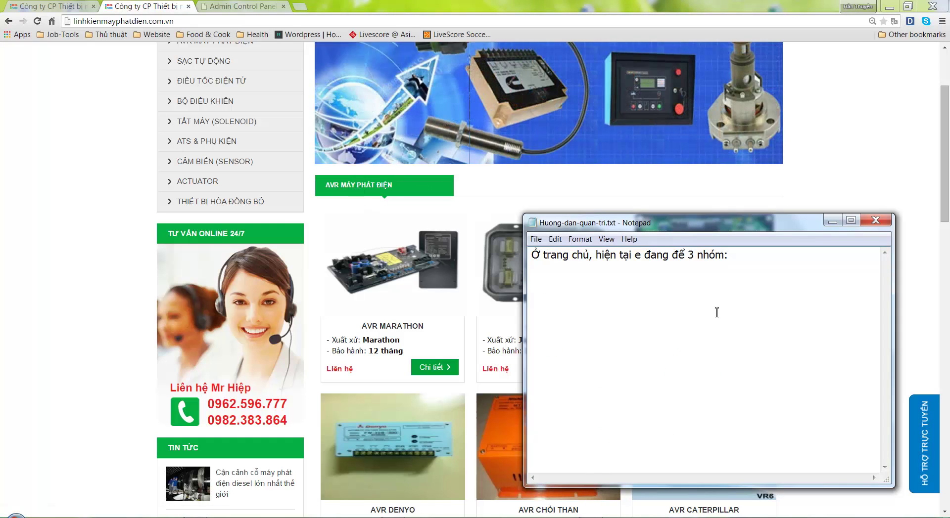
{"action": "type", "text": "ARV Máy phat"}
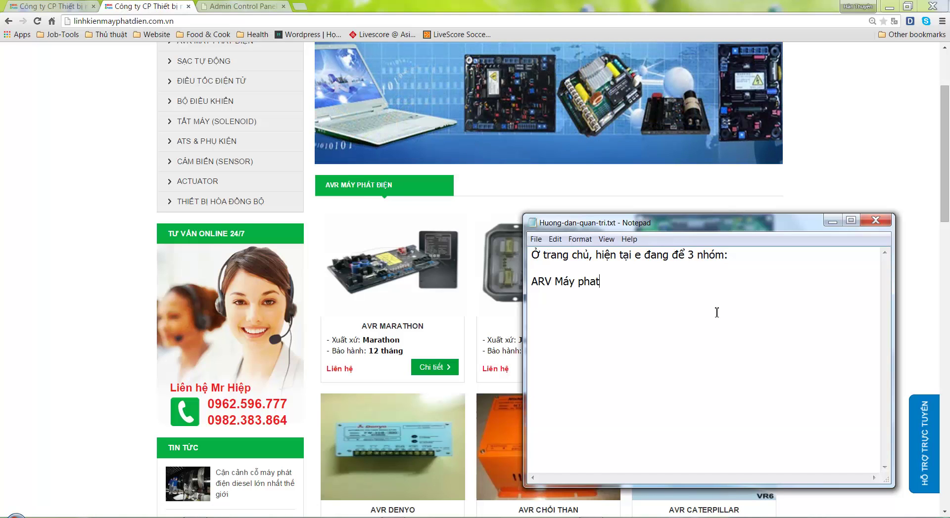
{"action": "key", "text": "BackSpace"}
{"action": "key", "text": "BackSpace"}
{"action": "type", "text": "át điện "}
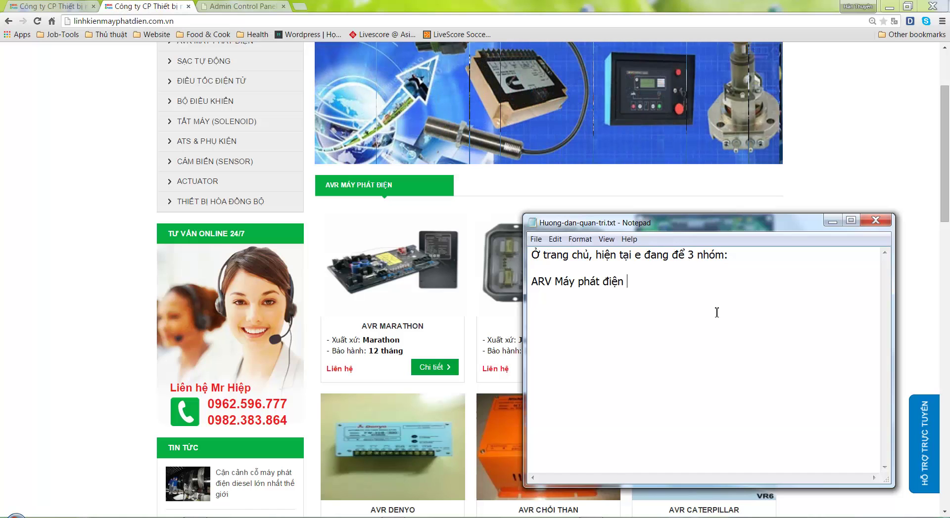
{"action": "type", "text": ": 6 sản phẩm"}
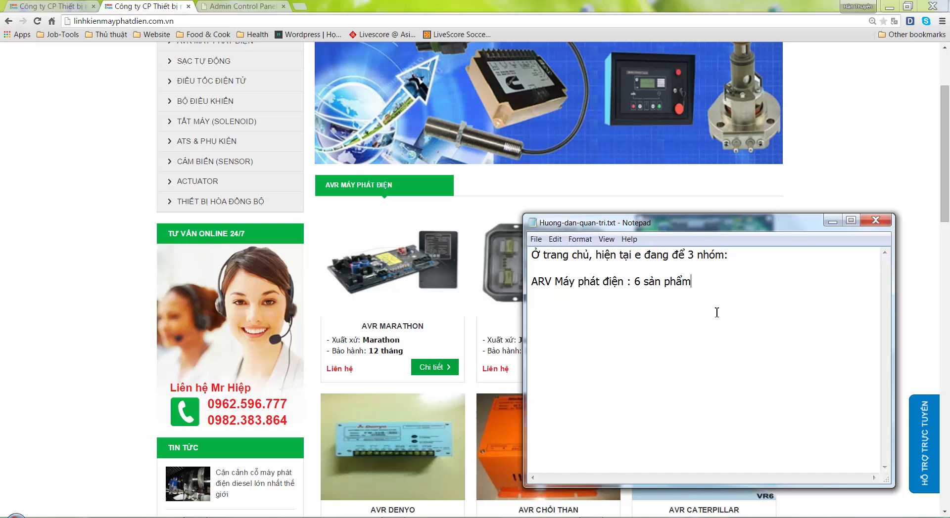
{"action": "key", "text": "Return"}
{"action": "key", "text": "Return"}
{"action": "left_click", "coordinate": [487, 260]}
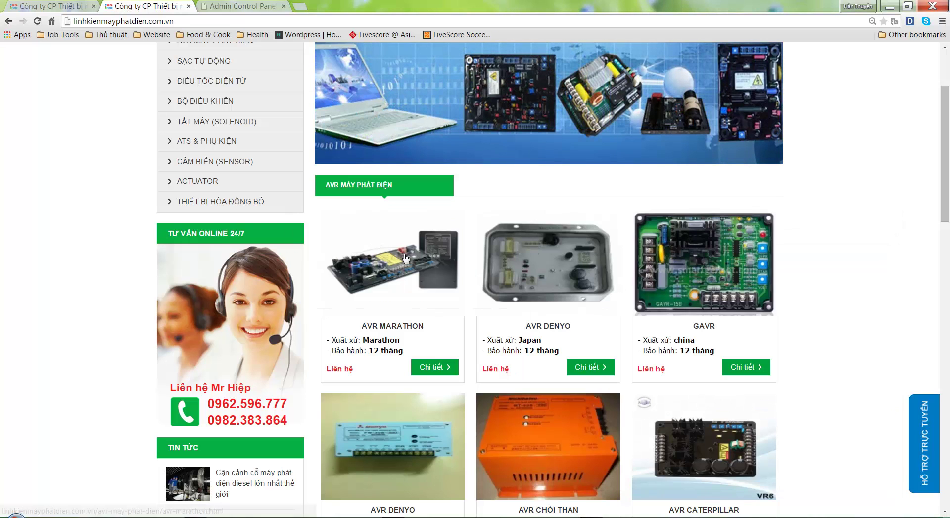
{"action": "scroll", "coordinate": [661, 316], "scroll_direction": "down", "scroll_amount": 3}
{"action": "scroll", "coordinate": [405, 296], "scroll_direction": "down", "scroll_amount": 3}
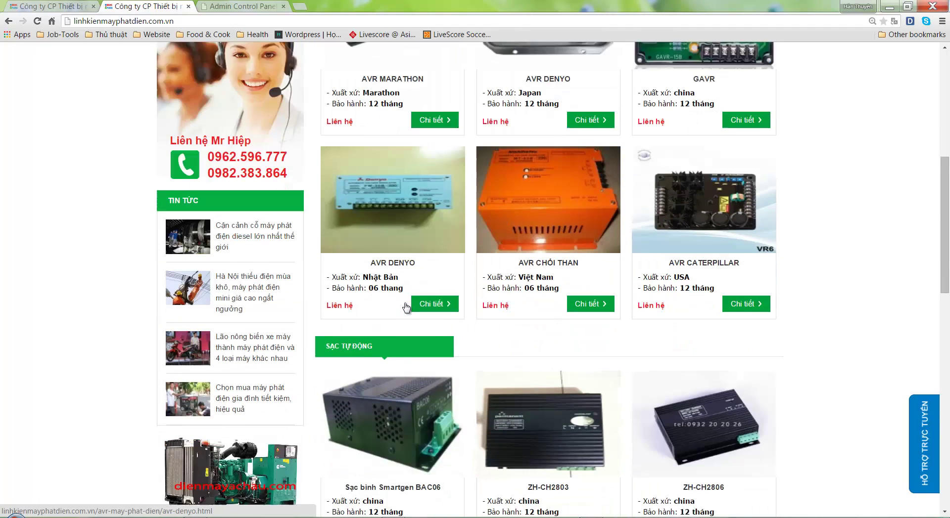
{"action": "scroll", "coordinate": [423, 314], "scroll_direction": "down", "scroll_amount": 2}
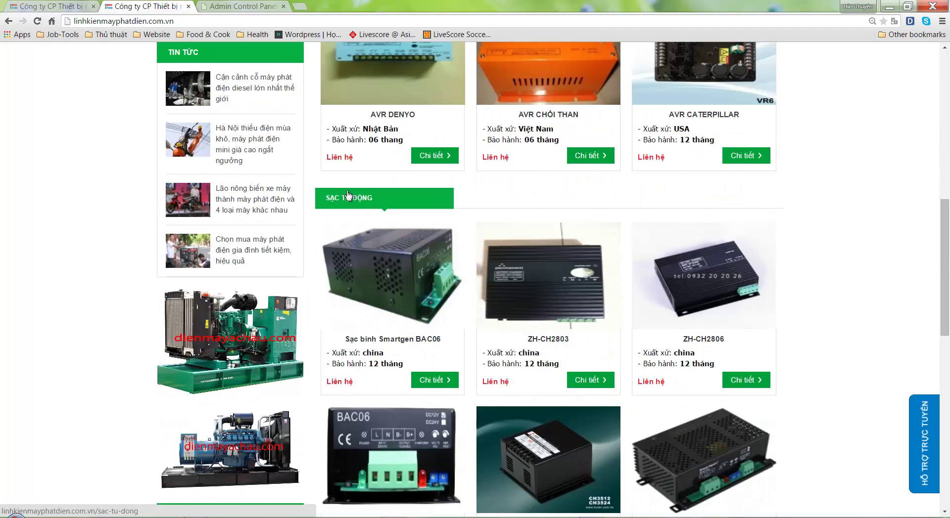
Add the line 'Sạc tự động: 6 sản phẩm' and scroll on to the following group
{"action": "left_click", "coordinate": [596, 516]}
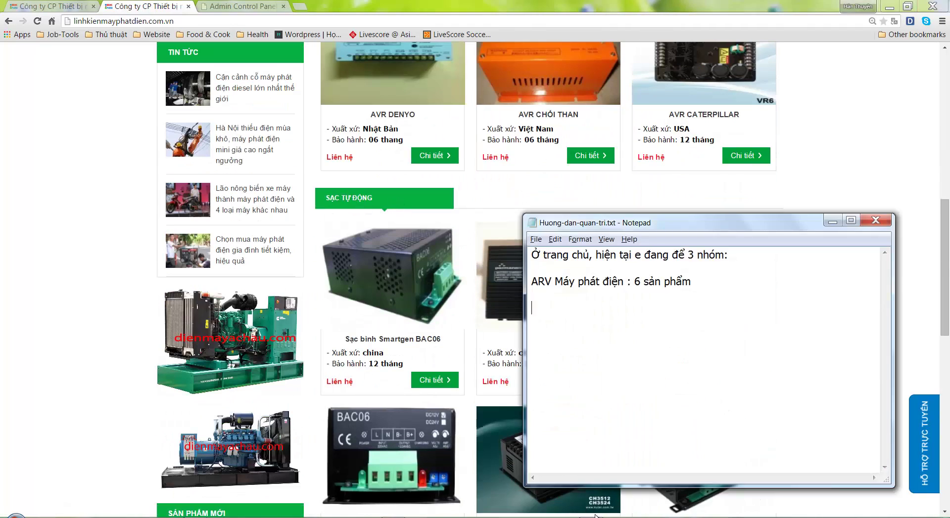
{"action": "type", "text": "Sạc tự đong: 6 sản phâm"}
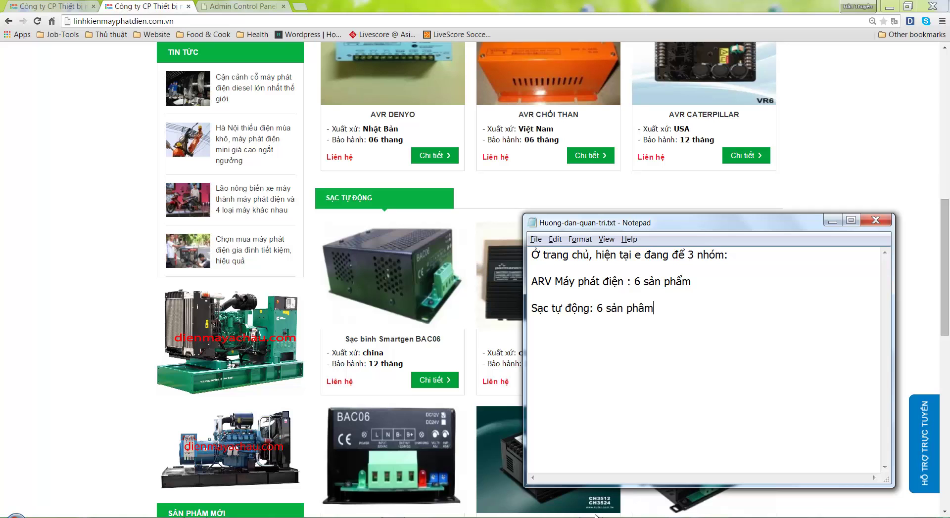
{"action": "left_click", "coordinate": [596, 516]}
{"action": "scroll", "coordinate": [494, 505], "scroll_direction": "down", "scroll_amount": 9}
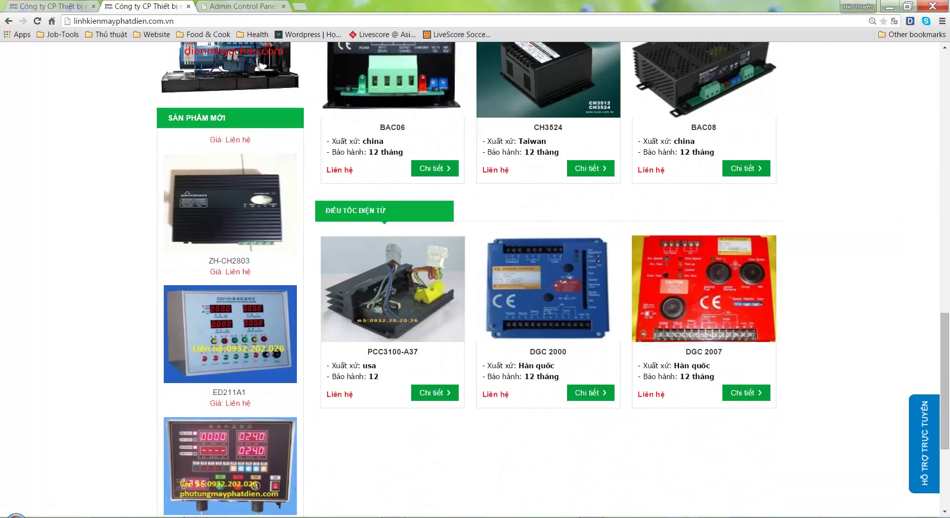
Add 'Điều tốc điện tử: 3 sản phẩm' and start the note that extra groups show at most 6 products
{"action": "left_click", "coordinate": [596, 515]}
{"action": "key", "text": "Return"}
{"action": "key", "text": "Return"}
{"action": "type", "text": "Điều tóc"}
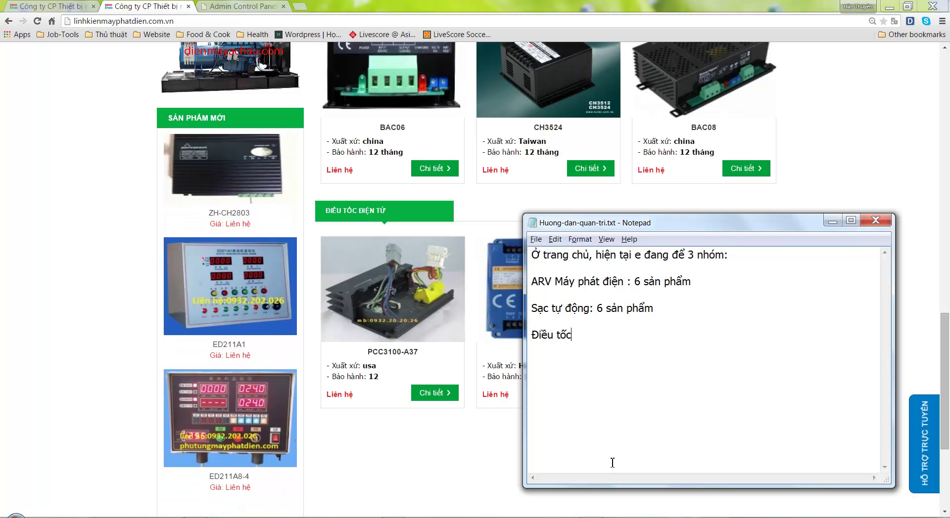
{"action": "type", "text": " đie"}
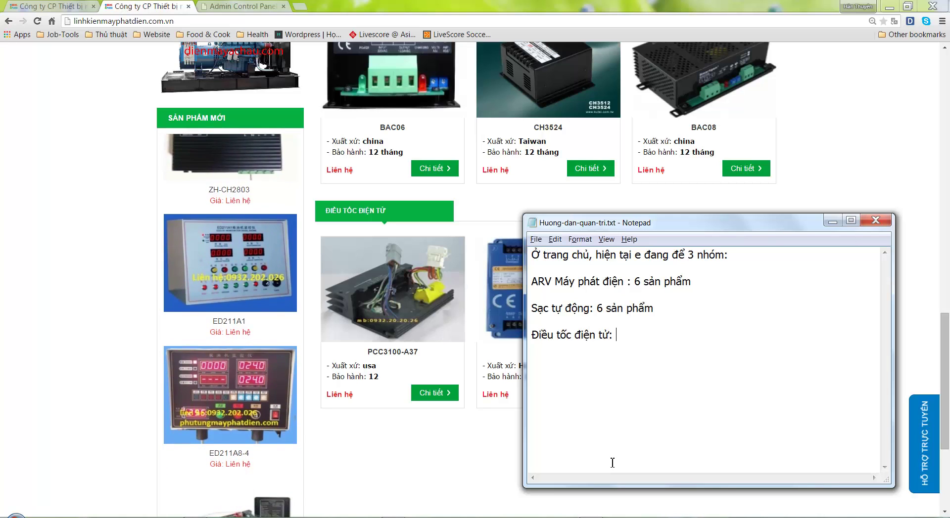
{"action": "type", "text": "n tử: 3 sản phẩm."}
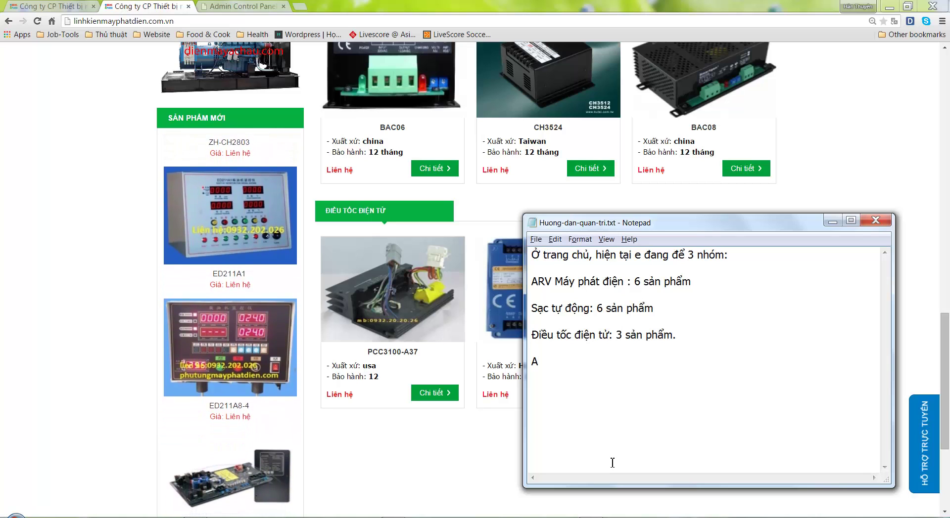
{"action": "type", "text": " cho thêm c"}
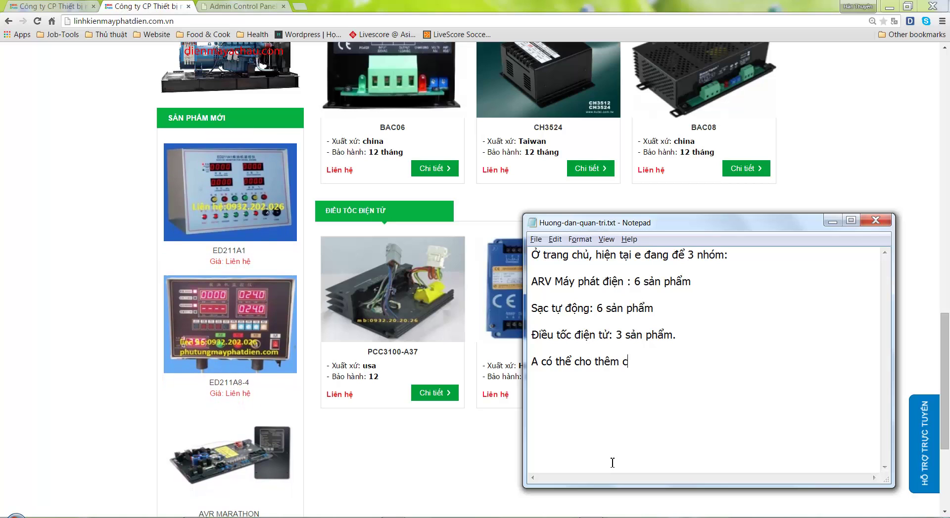
{"action": "type", "text": "ác nhom hien "}
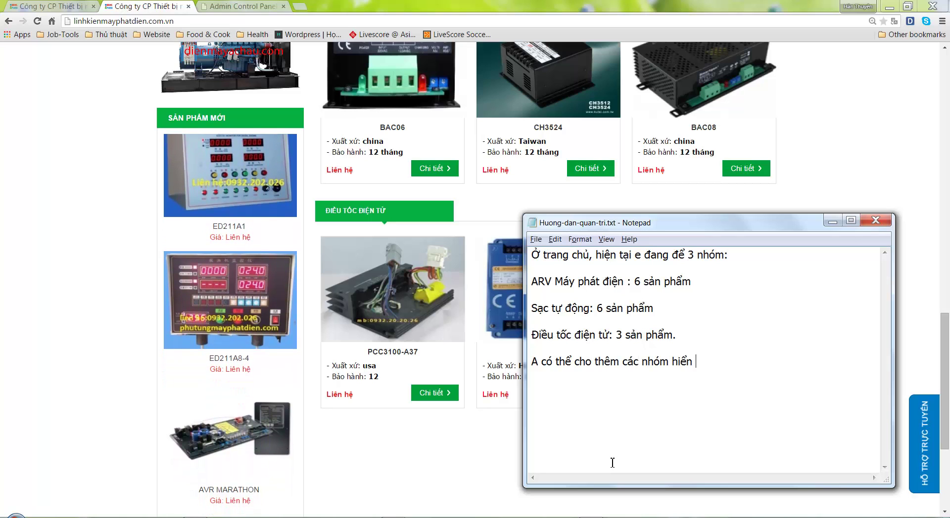
{"action": "type", "text": "thị ra trang chủ"}
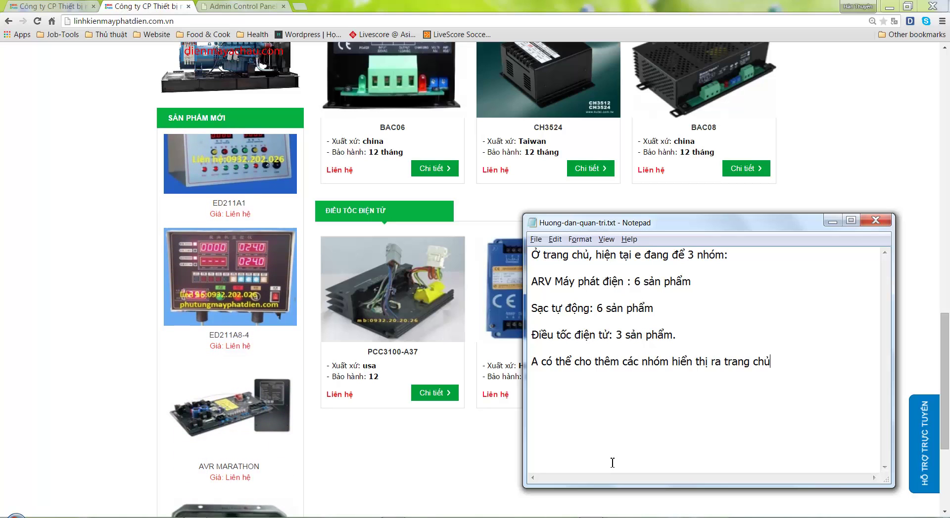
{"action": "type", "text": ", nhưng tối đa"}
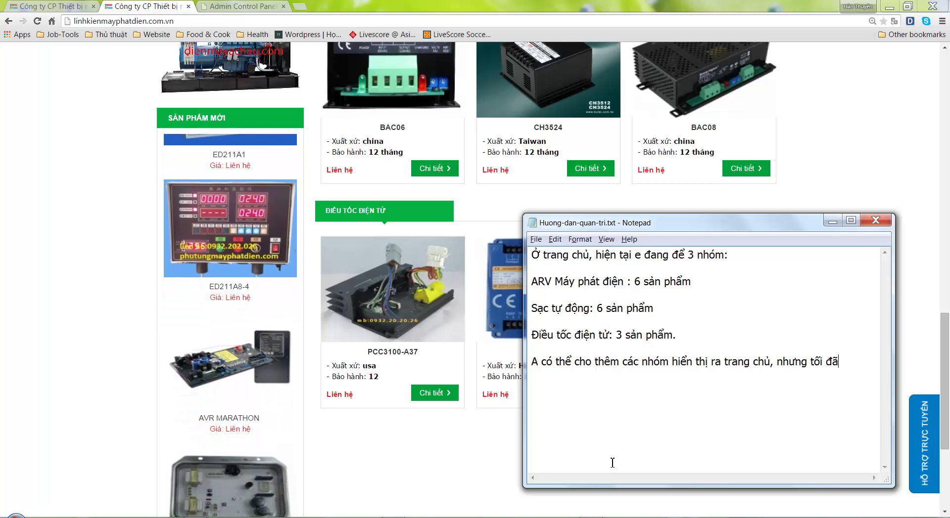
{"action": "type", "text": " chỉ "}
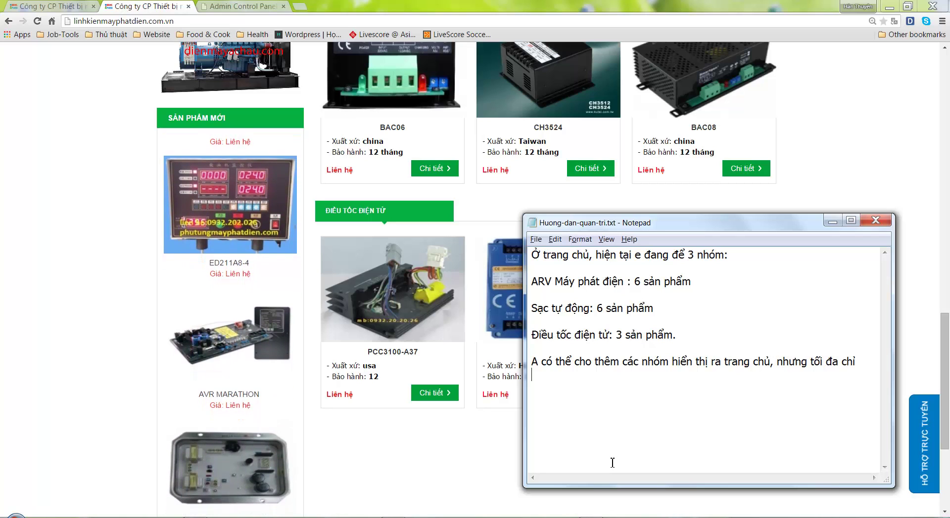
{"action": "type", "text": "hiển thị 6 "}
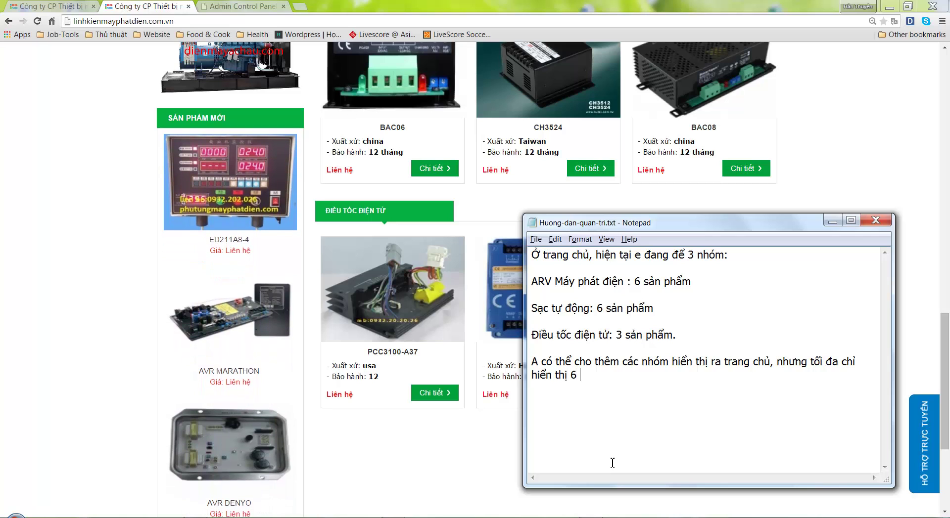
{"action": "type", "text": "sản phẩm mỗi nho"}
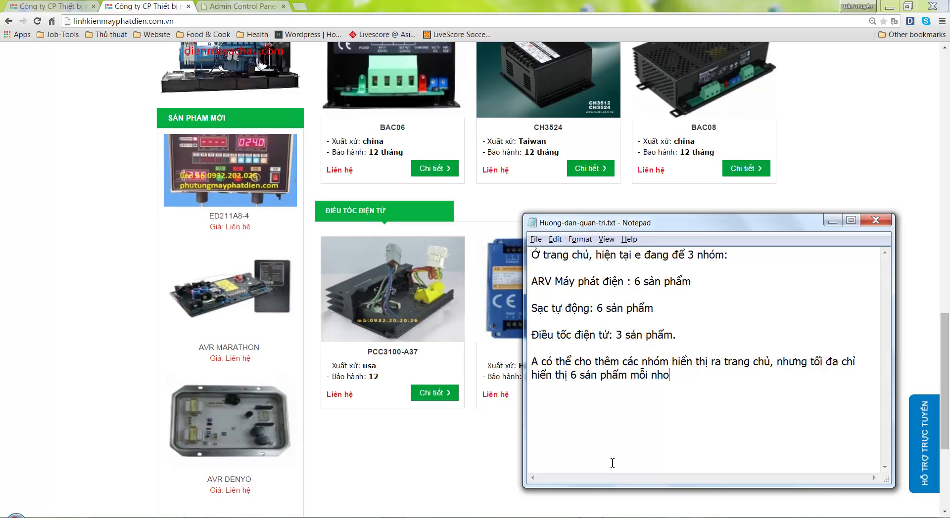
{"action": "key", "text": "BackSpace"}
{"action": "type", "text": "óm, "}
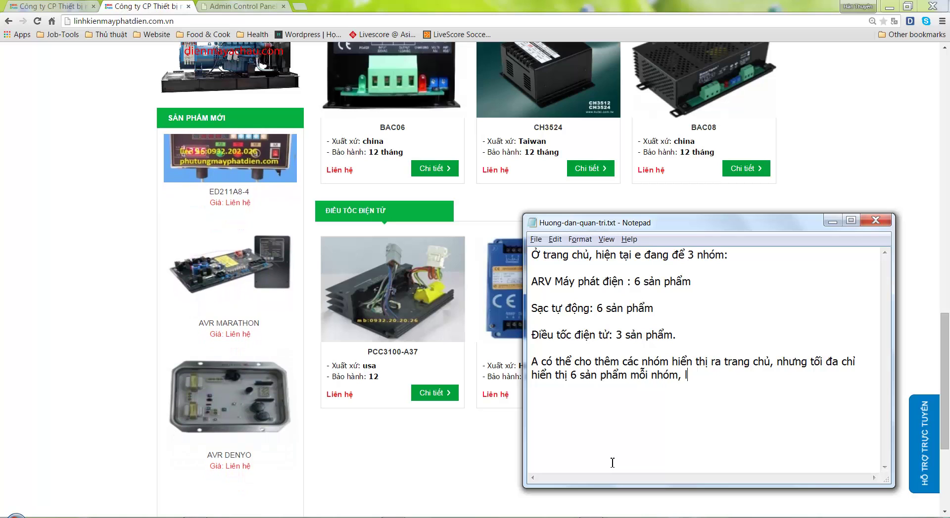
{"action": "type", "text": "nếu muốn"}
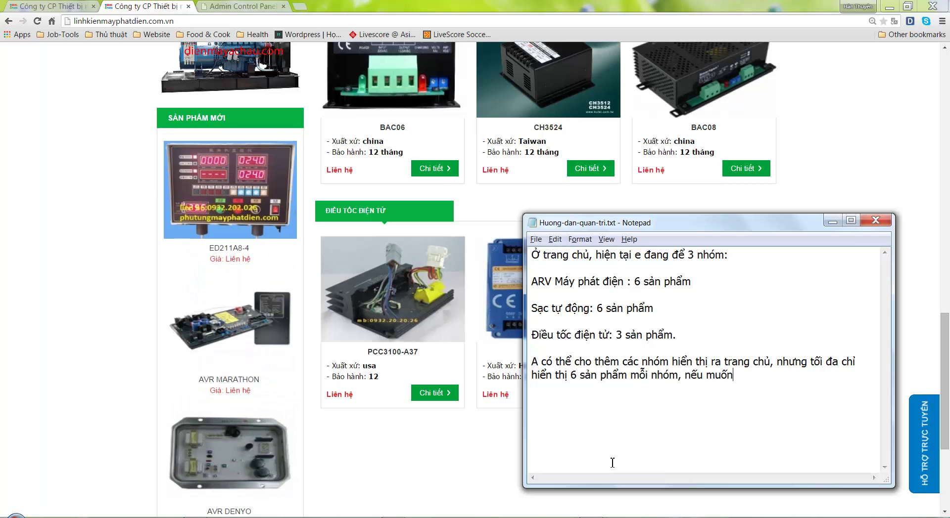
{"action": "type", "text": "eu"}
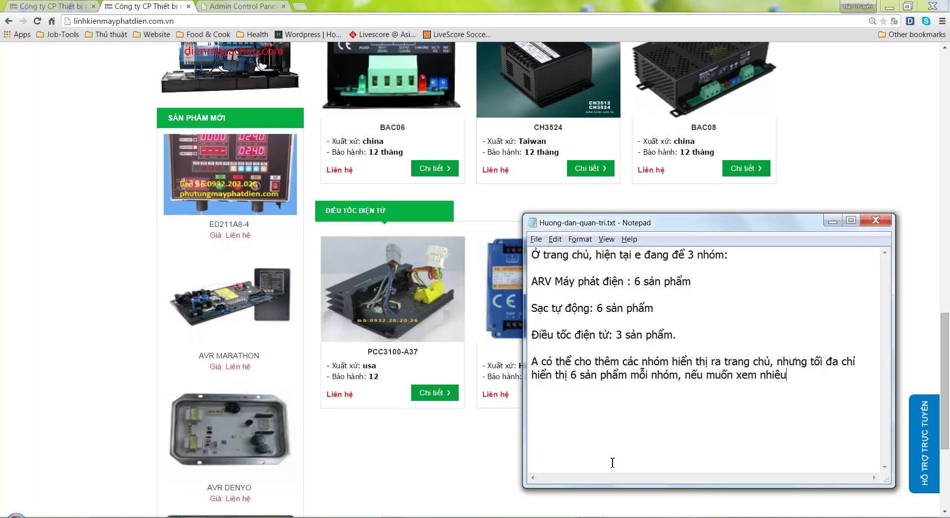
{"action": "type", "text": " muốn xem nhiều hơn, khach"}
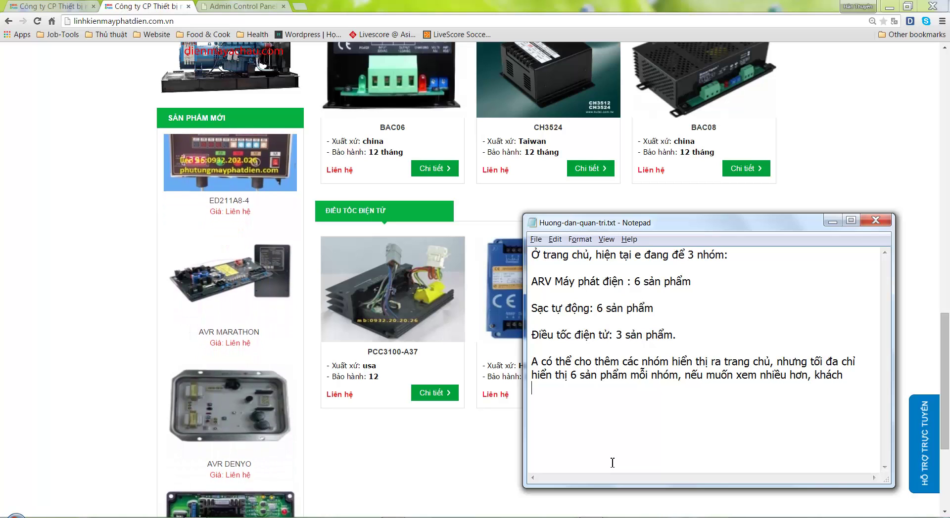
{"action": "type", "text": " phải vào "}
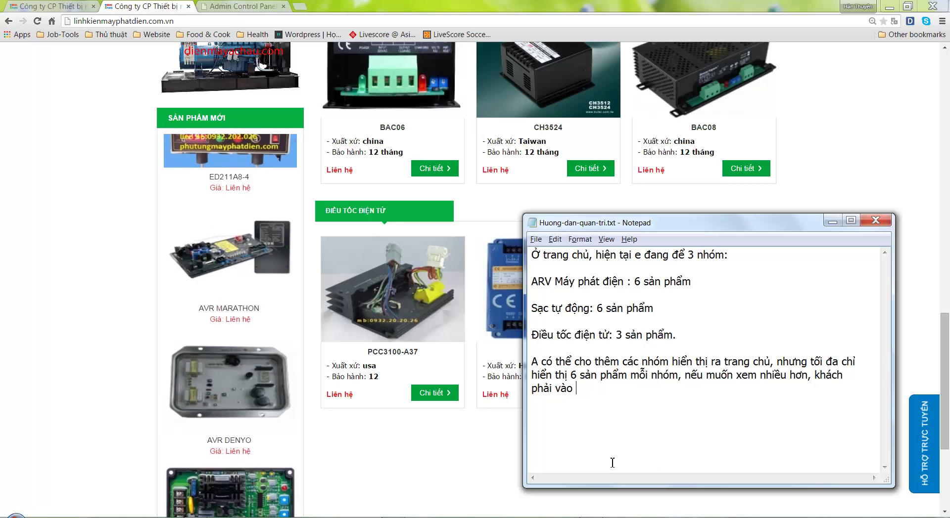
{"action": "type", "text": "trong "}
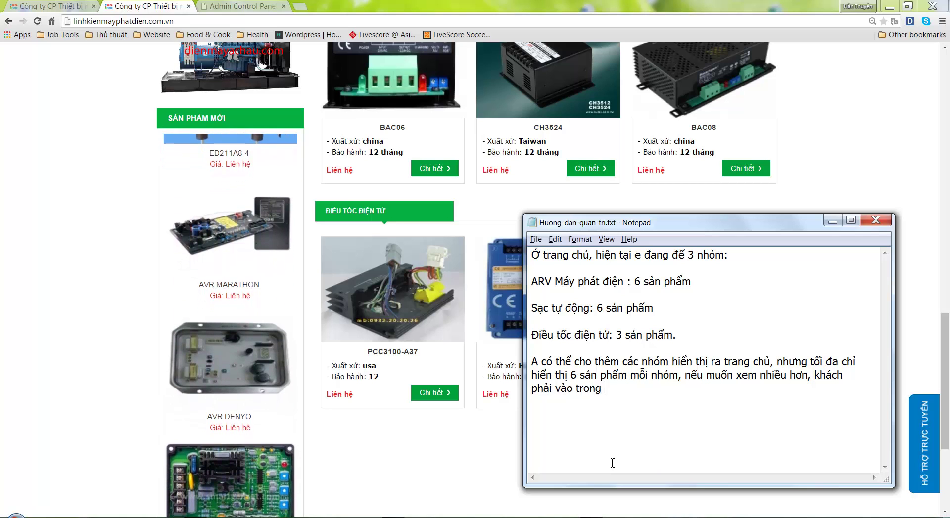
{"action": "type", "text": "chi tiet nhóm đó."}
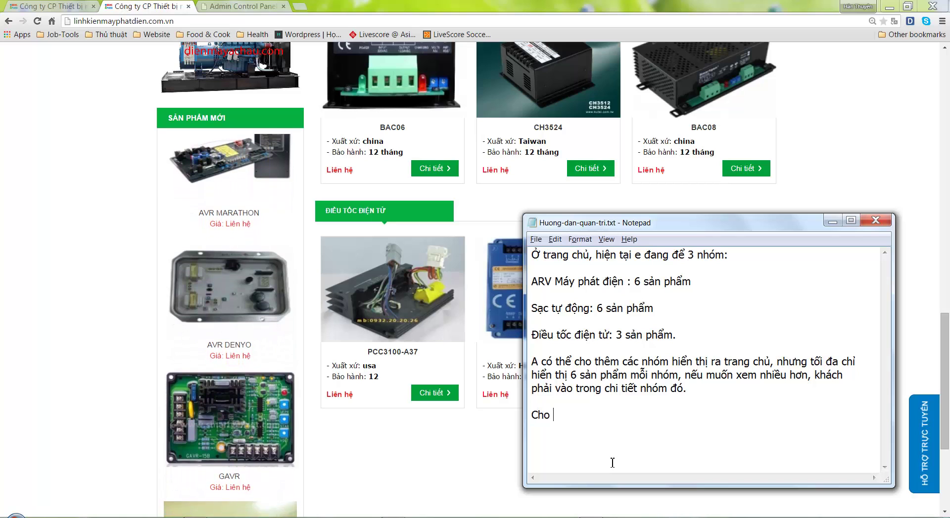
{"action": "type", "text": "các nhóm "}
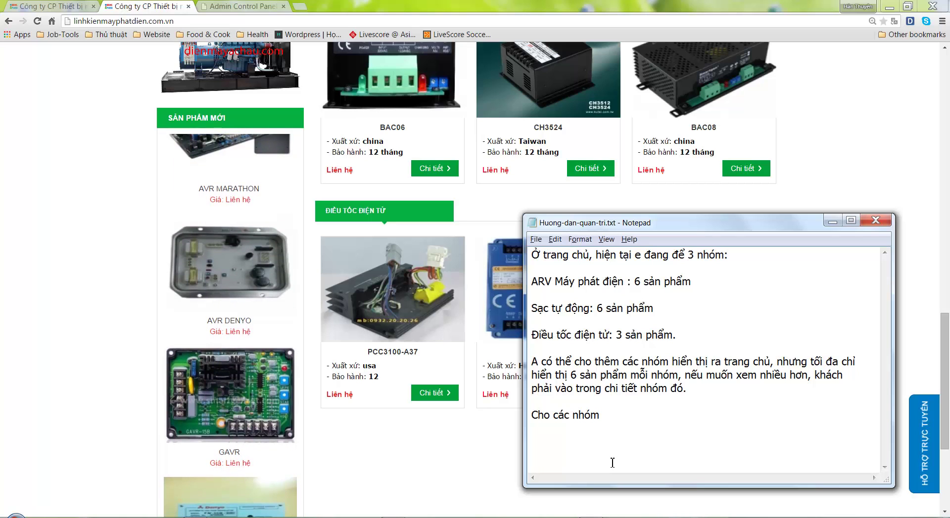
{"action": "type", "text": "san phẩm ra"}
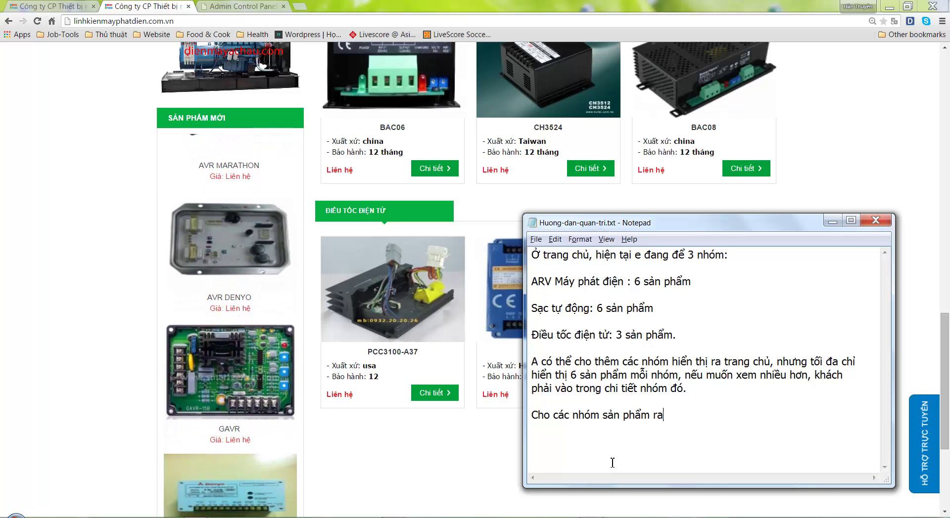
{"action": "type", "text": " ngoài trang ch"}
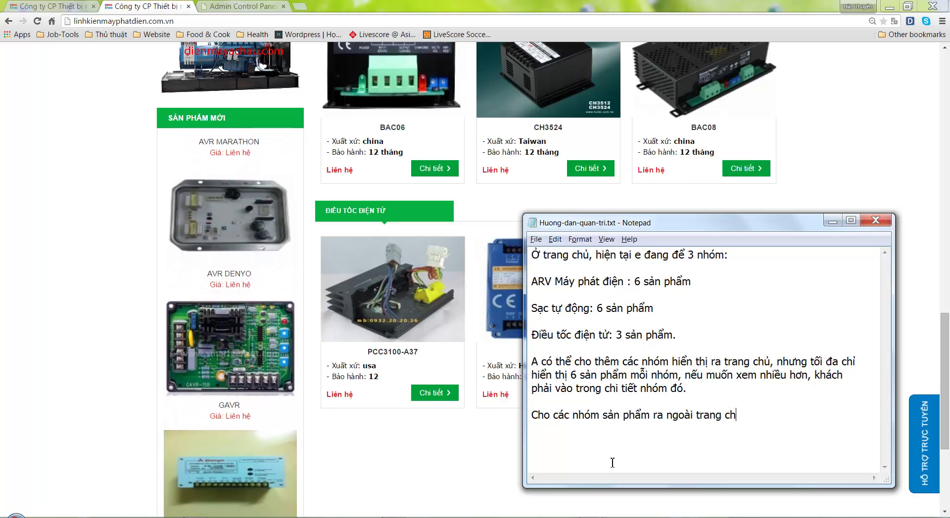
{"action": "type", "text": "ủ"}
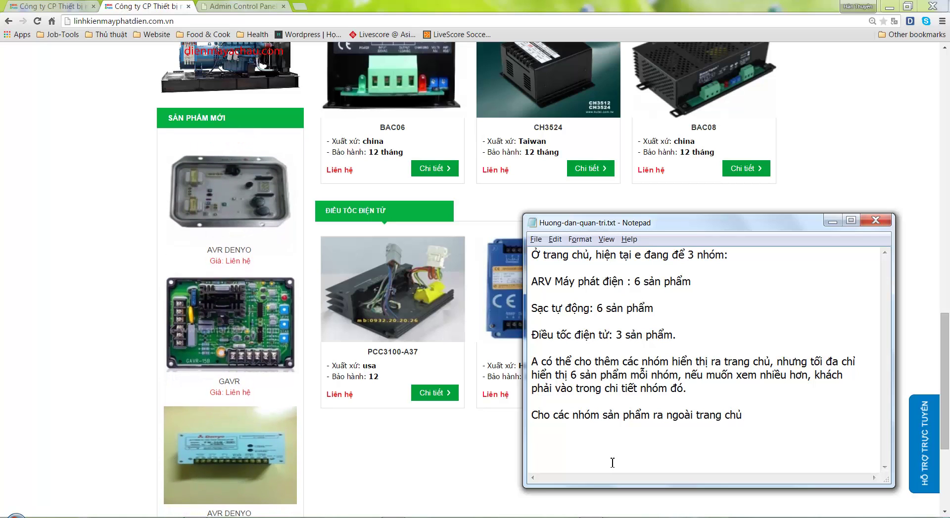
{"action": "type", "text": " bằng cách"}
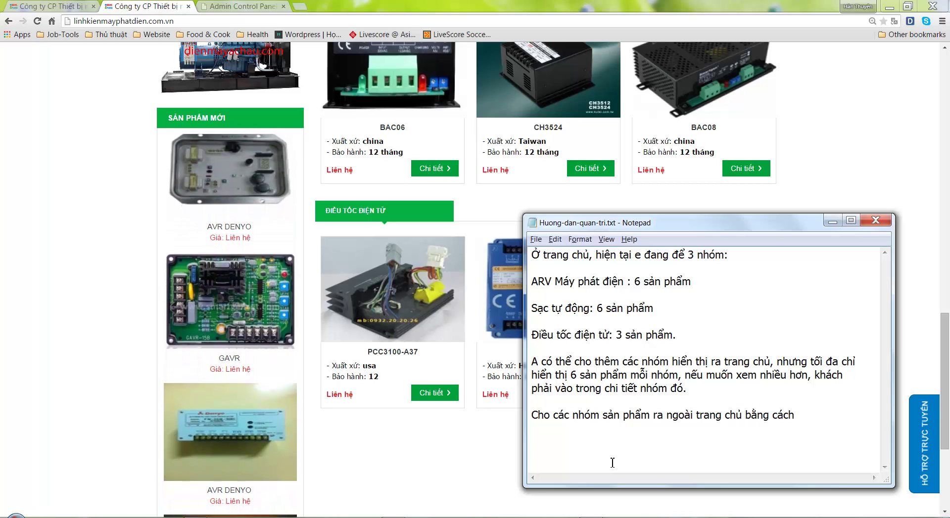
{"action": "type", "text": ":"}
End the 'Cho các nhóm sản phẩm ra ngoài trang chủ bằng cách:' line and go to the admin panel
{"action": "key", "text": "Return"}
{"action": "key", "text": "Return"}
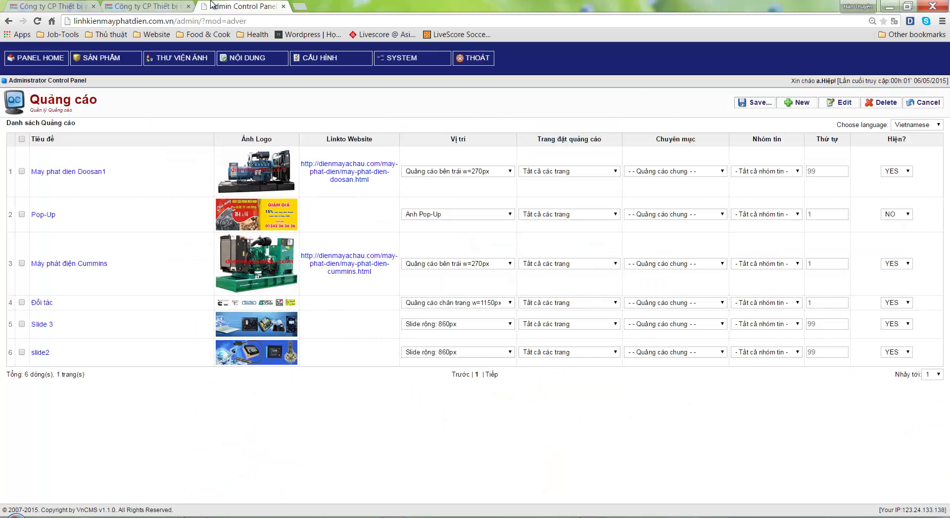
{"action": "left_click", "coordinate": [241, 6]}
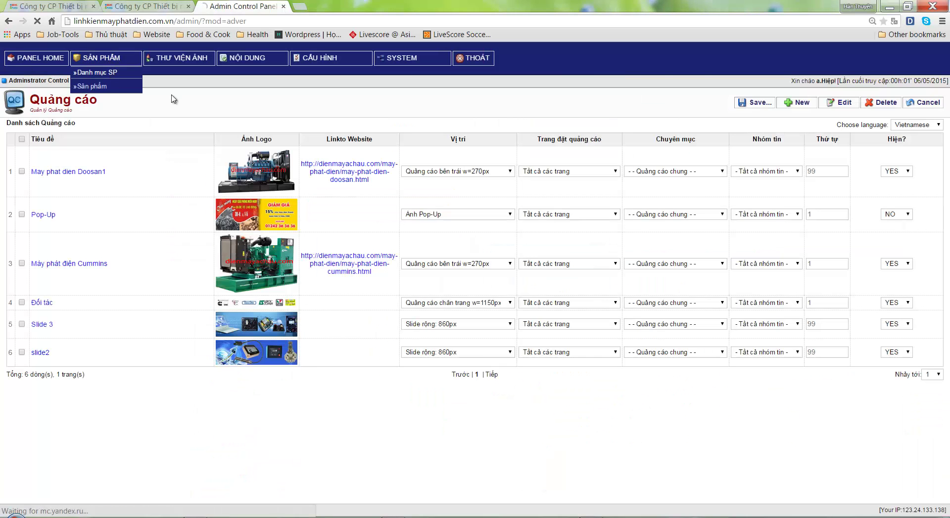
Open Danh mục SP in the admin panel and write 'Vào Menu Sản phẩm -> Danh mục SP'
{"action": "left_click", "coordinate": [96, 72]}
{"action": "key", "text": "alt+Tab"}
{"action": "type", "text": "Vào"}
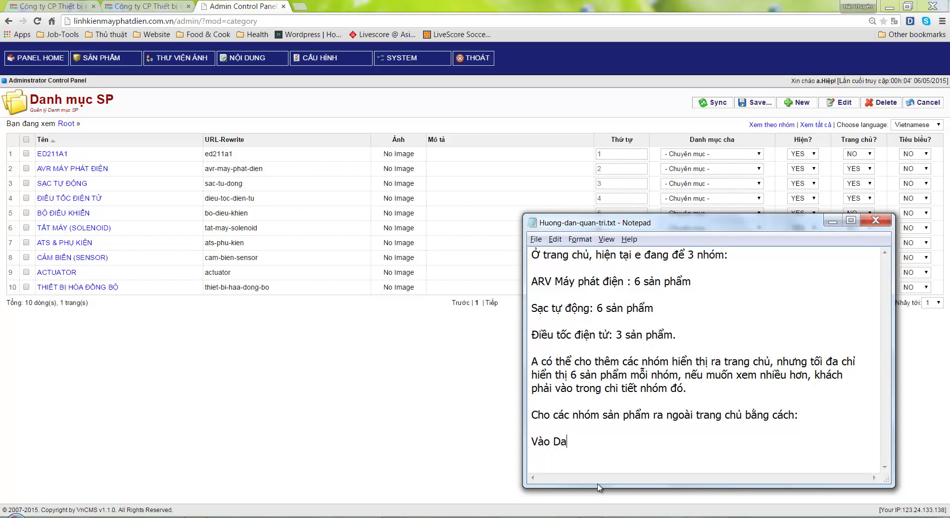
{"action": "type", "text": " Menu Sản phẩm -"}
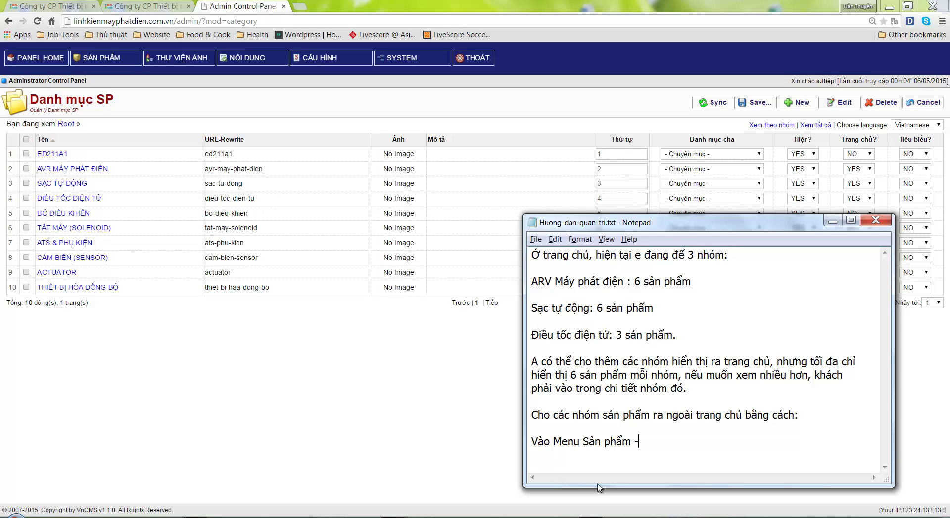
{"action": "type", "text": "> Danh mục SP ->"}
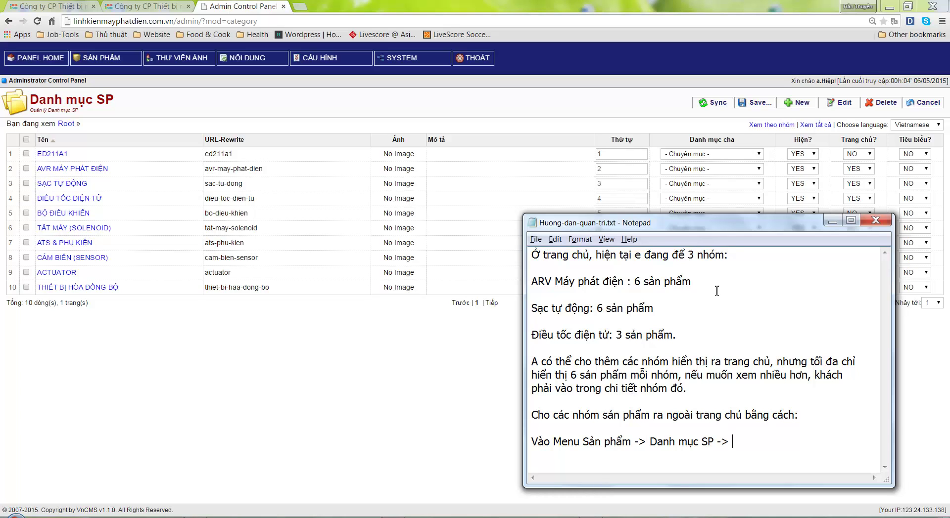
Write 'Cột Trang chủ -> Chọn YES, Save lại là xong' and set ED211A1's Trang chủ to YES
{"action": "left_click_drag", "start_coordinate": [737, 224], "coordinate": [423, 202]}
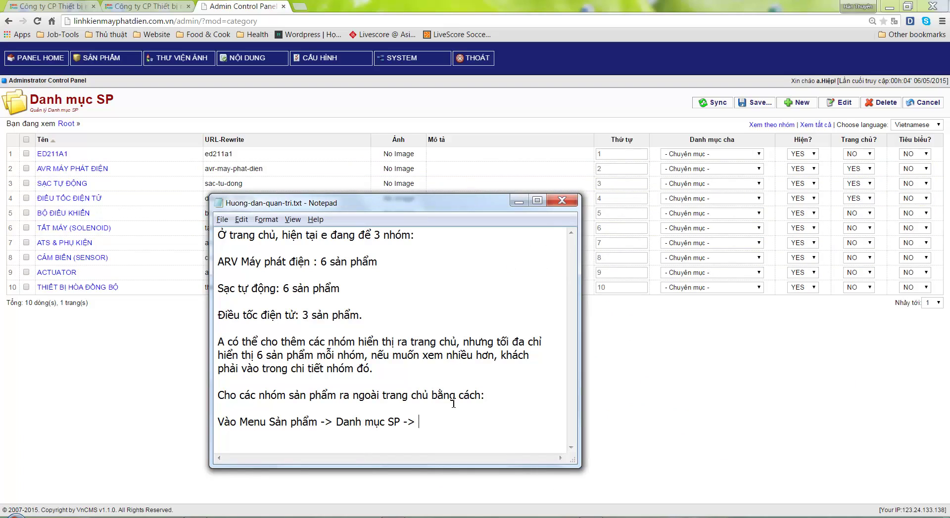
{"action": "type", "text": "Côt"}
{"action": "type", "text": " Trang chủ"}
{"action": "type", "text": " -> Chon ÝE"}
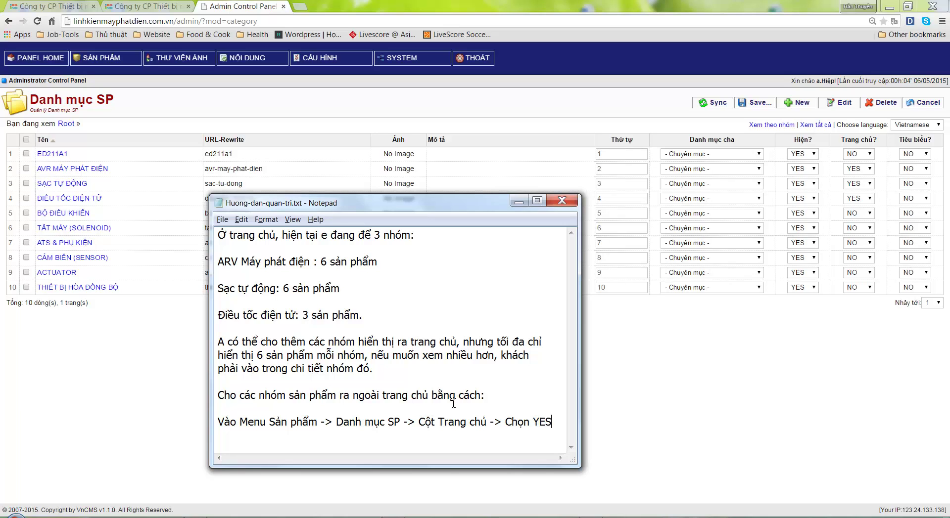
{"action": "type", "text": "Save lại là xong."}
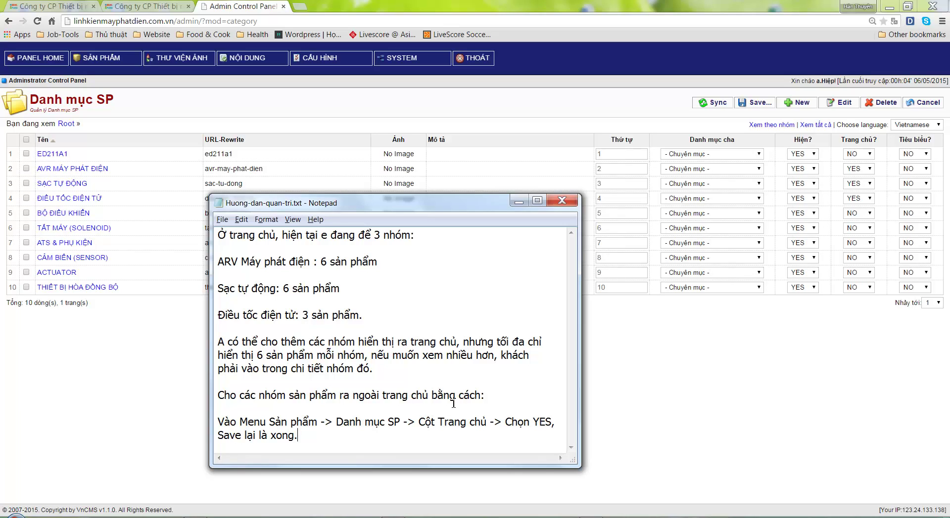
{"action": "left_click", "coordinate": [867, 154]}
{"action": "left_click", "coordinate": [867, 172]}
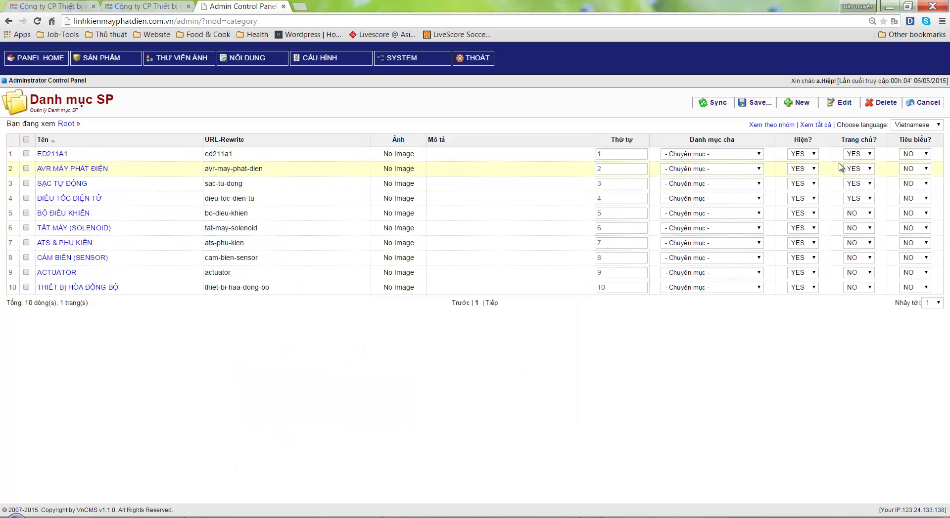
Save ED211A1's homepage setting and note that groups sort by order, smallest on top
{"action": "left_click", "coordinate": [754, 104]}
{"action": "key", "text": "alt+Tab"}
{"action": "key", "text": "Return"}
{"action": "key", "text": "Return"}
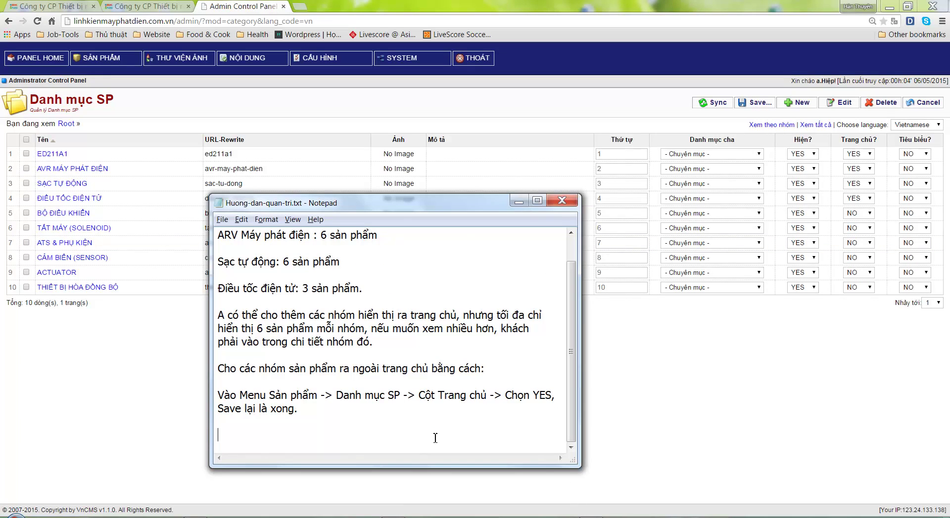
{"action": "type", "text": "A để ým"}
{"action": "key", "text": "BackSpace"}
{"action": "key", "text": "BackSpace"}
{"action": "type", "text": ", các nhóm sẽ sắp xếp theo t"}
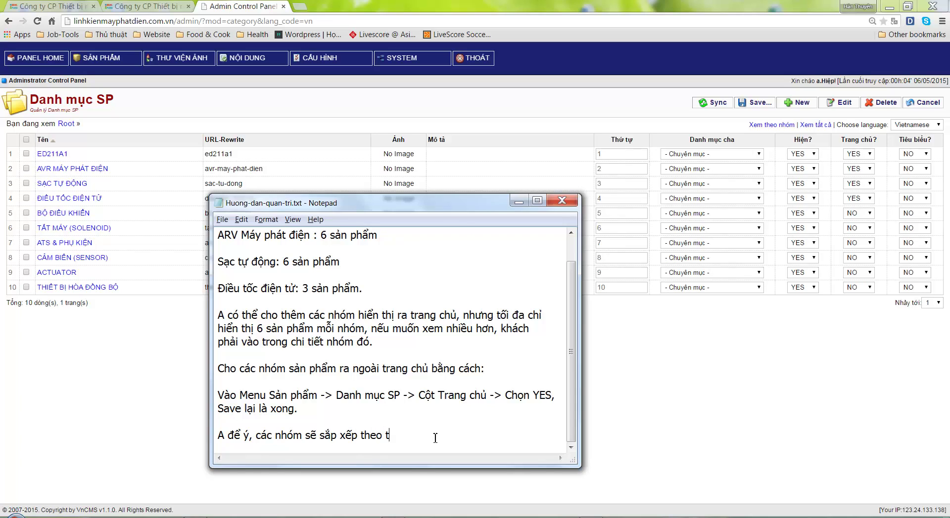
{"action": "type", "text": "hứ tự, nhỏ lên trên"}
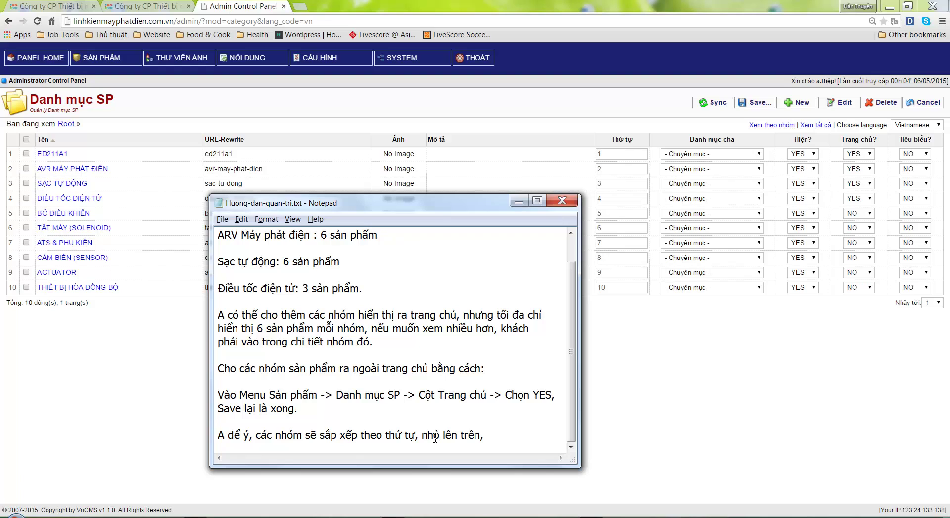
{"action": "type", "text": ", to xuống dưới."}
Highlight Thứ tự values 1–4 and add 'Ở đây có 4 nhóm có Trang chủ = YES, sắp xếp theo thứ tự'
{"action": "double_click", "coordinate": [618, 154]}
{"action": "double_click", "coordinate": [607, 169]}
{"action": "double_click", "coordinate": [604, 183]}
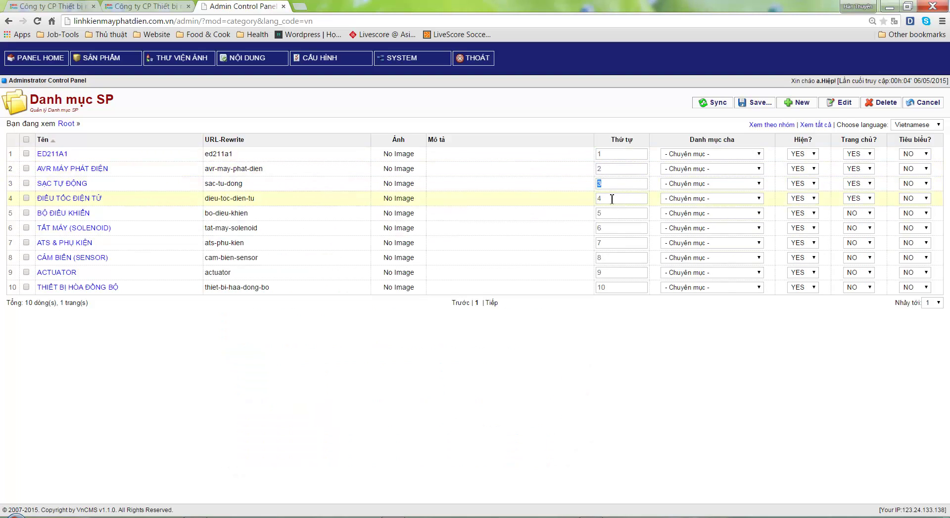
{"action": "double_click", "coordinate": [613, 198]}
{"action": "key", "text": "alt+Tab"}
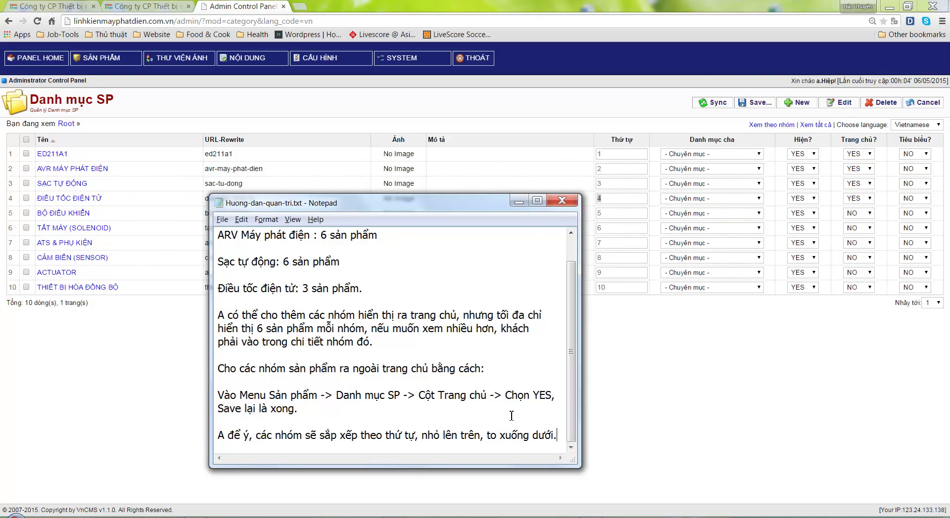
{"action": "key", "text": "Return"}
{"action": "key", "text": "Return"}
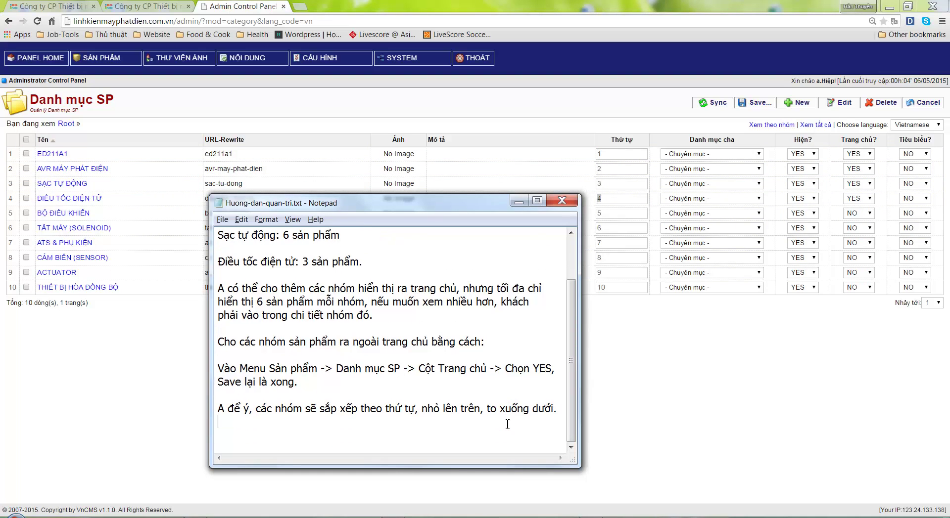
{"action": "type", "text": "Ở d"}
{"action": "type", "text": "ây có 4 nhóm"}
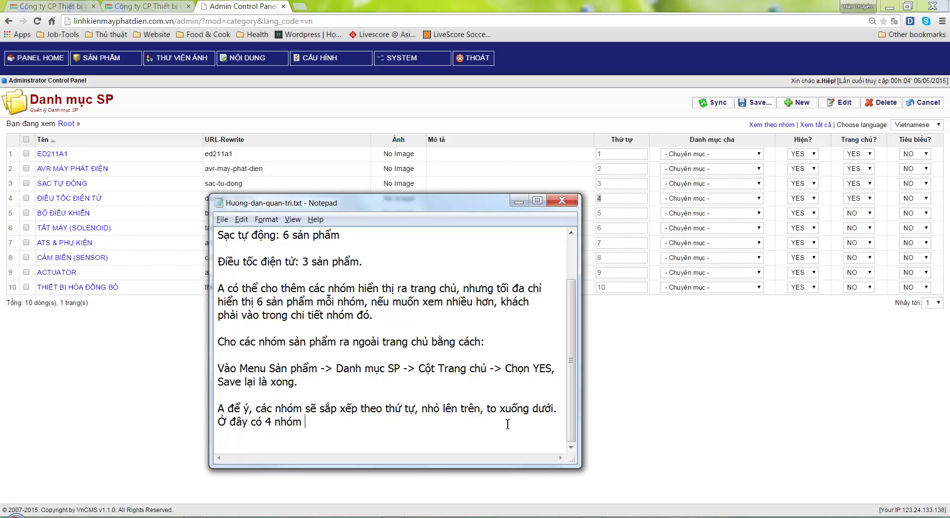
{"action": "type", "text": " có Trang chủ = YES"}
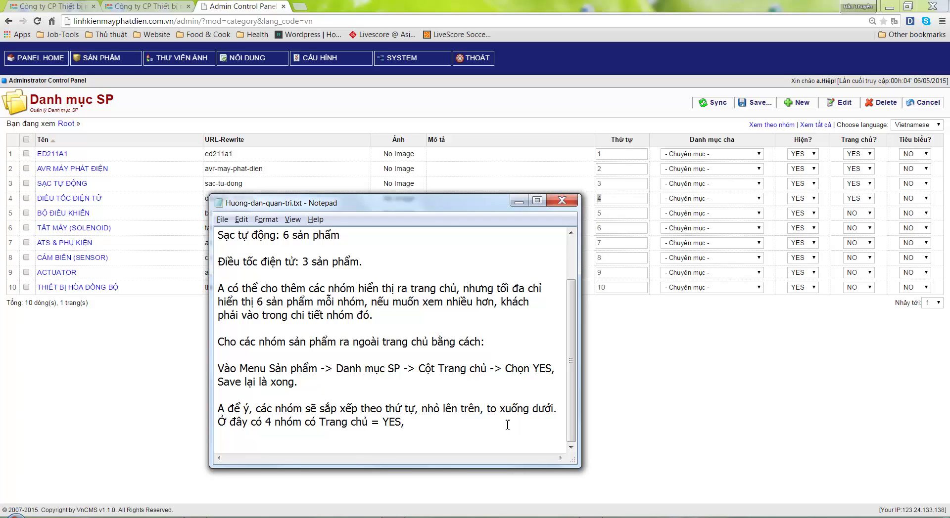
{"action": "type", "text": ", và să"}
{"action": "type", "text": "p xếp theo tu"}
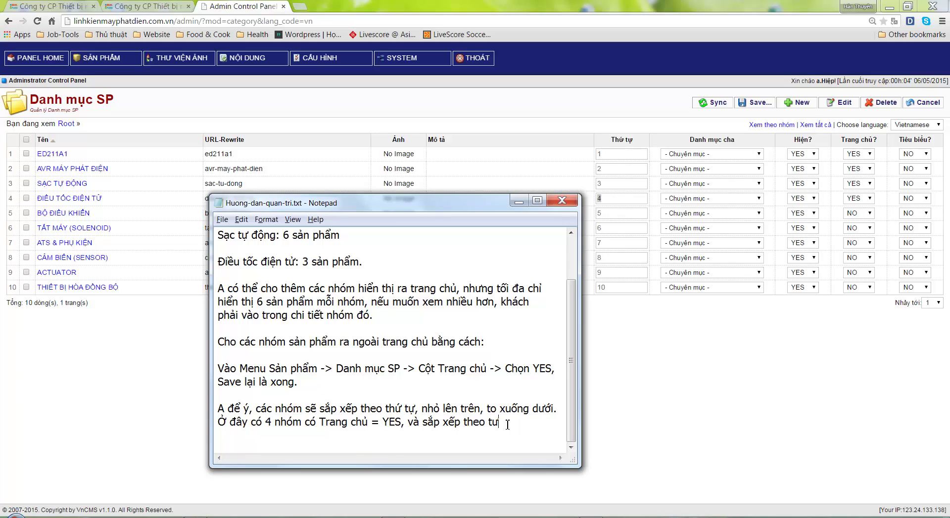
{"action": "type", "text": "hứ tự"}
{"action": "left_click", "coordinate": [158, 9]}
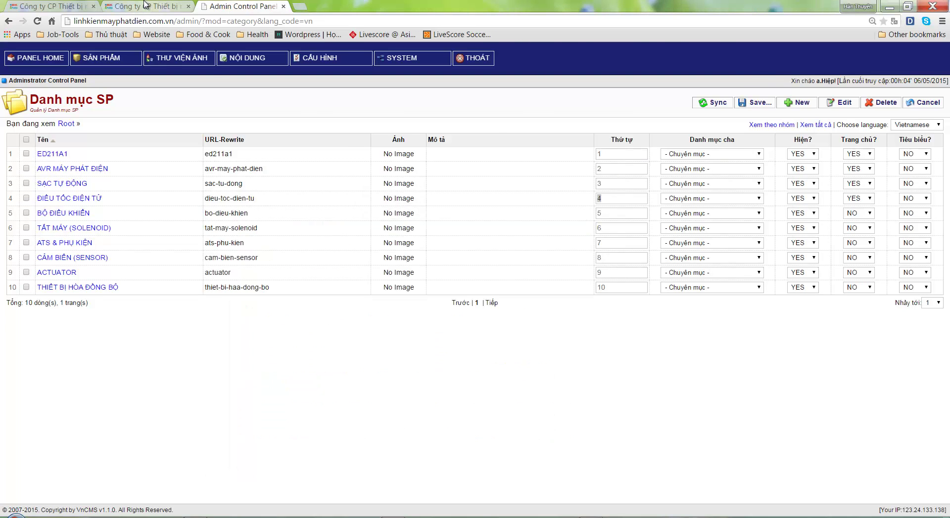
Reload the linhkienmayphatdien.com.vn homepage to see the updated product groups
{"action": "scroll", "coordinate": [742, 220], "scroll_direction": "up", "scroll_amount": 10}
{"action": "right_click", "coordinate": [814, 188]}
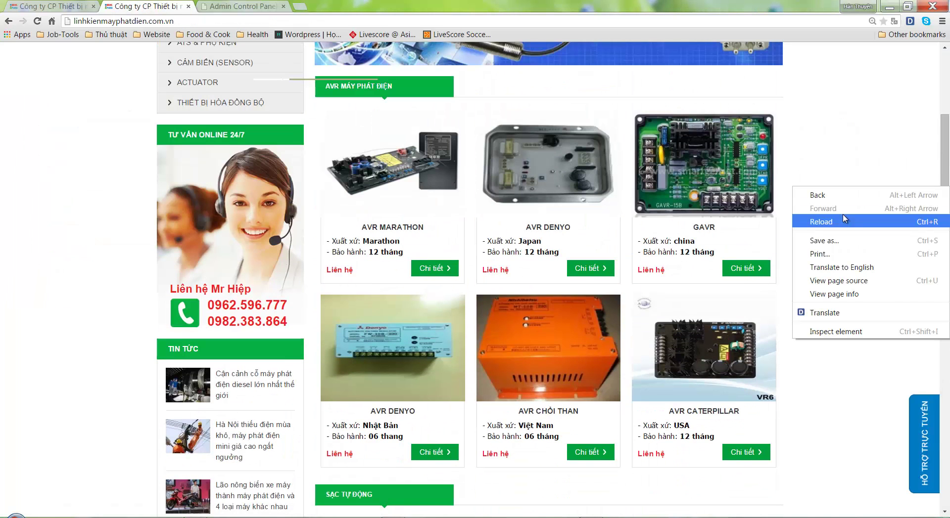
{"action": "left_click", "coordinate": [843, 217]}
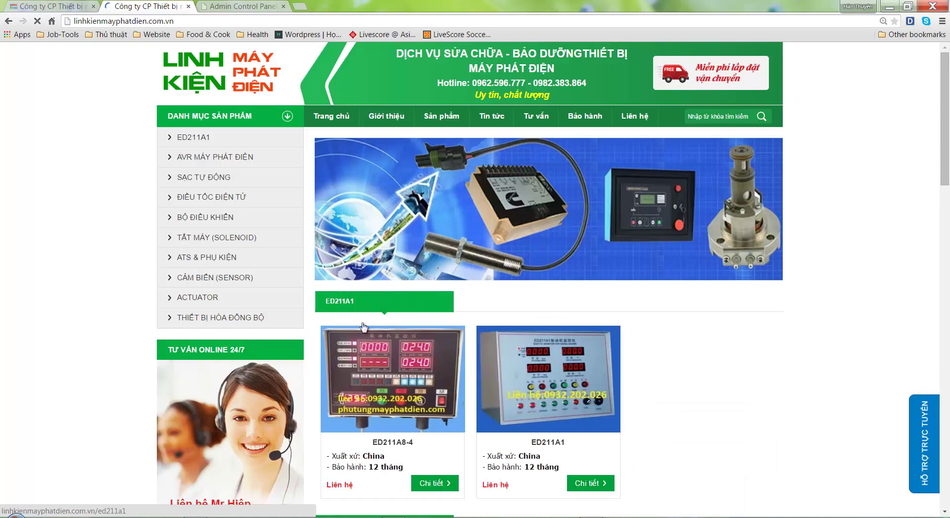
{"action": "scroll", "coordinate": [341, 349], "scroll_direction": "down", "scroll_amount": 2}
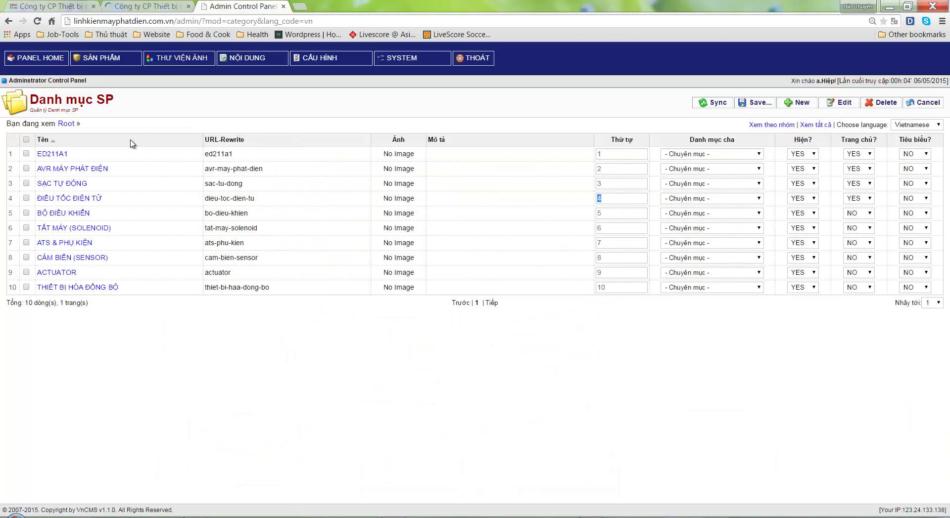
Copy the ED211A1 category name from the admin category list and return to Notepad
{"action": "left_click", "coordinate": [238, 6]}
{"action": "left_click_drag", "start_coordinate": [73, 157], "coordinate": [51, 154]}
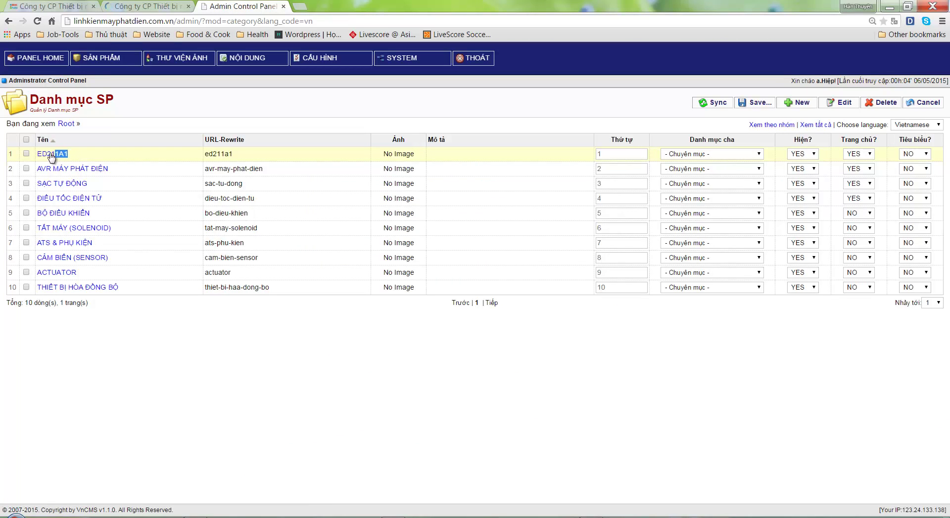
{"action": "left_click", "coordinate": [401, 329]}
{"action": "left_click", "coordinate": [589, 516]}
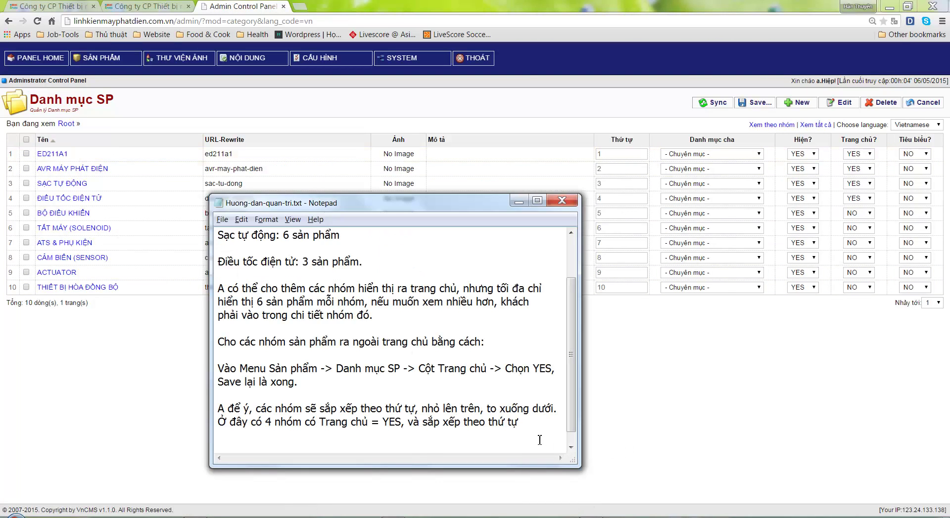
Add a new line reading 'Giờ ED211A1 lên trên, vì thứ tự là' to the guide
{"action": "key", "text": "Return"}
{"action": "key", "text": "Return"}
{"action": "type", "text": "Gio"}
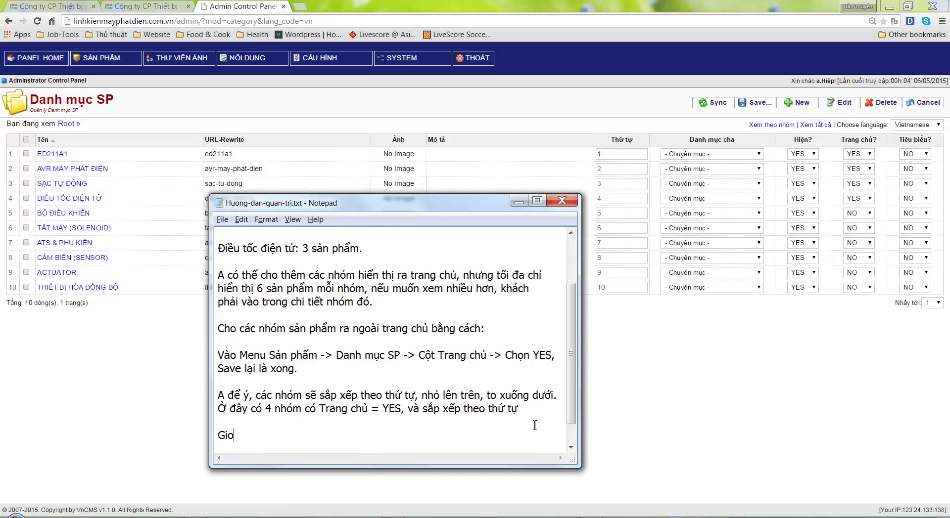
{"action": "type", "text": "ED211A1"}
{"action": "type", "text": "lên tển"}
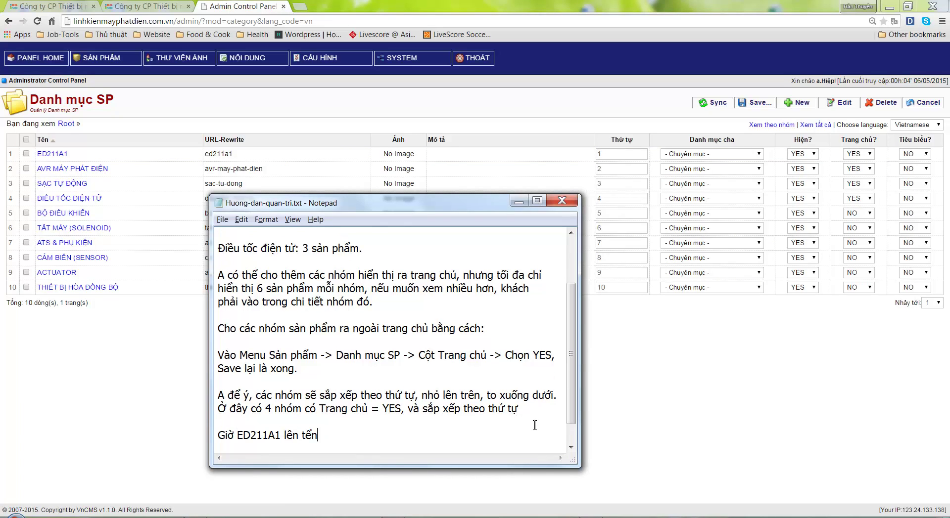
{"action": "key", "text": "BackSpace"}
{"action": "key", "text": "BackSpace"}
{"action": "type", "text": "rên, vì thứ tự là 1;"}
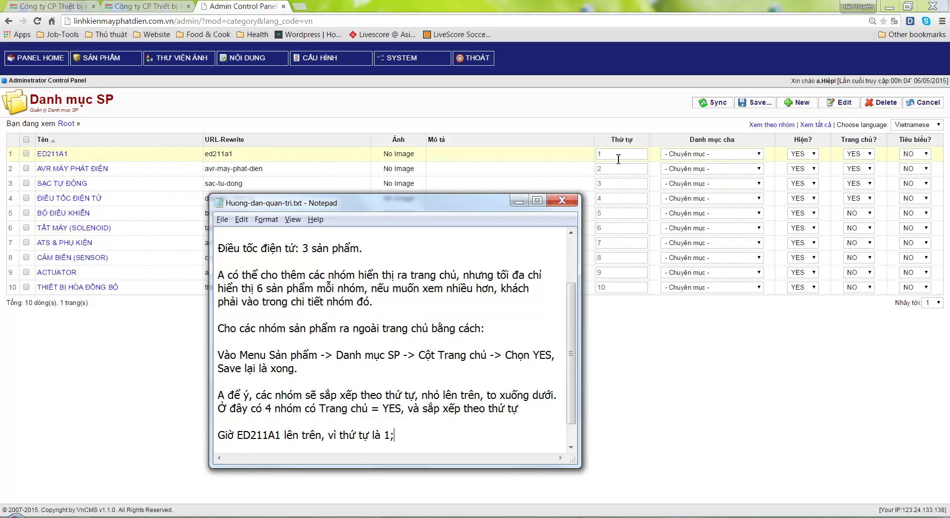
Check ED211A1's sort order in the category list and storefront, then select all the guide text
{"action": "left_click", "coordinate": [615, 156]}
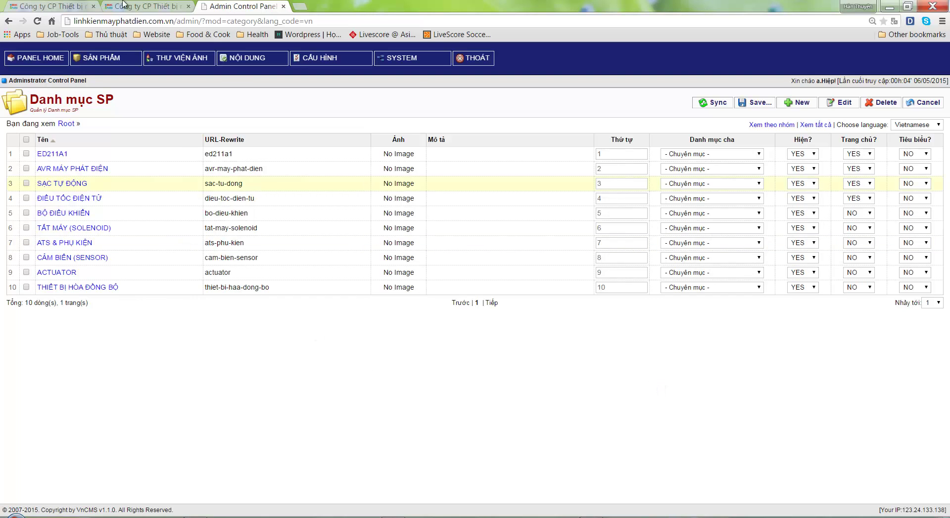
{"action": "key", "text": "ctrl+shift+Tab"}
{"action": "scroll", "coordinate": [689, 309], "scroll_direction": "down", "scroll_amount": 4}
{"action": "scroll", "coordinate": [689, 309], "scroll_direction": "down", "scroll_amount": 20}
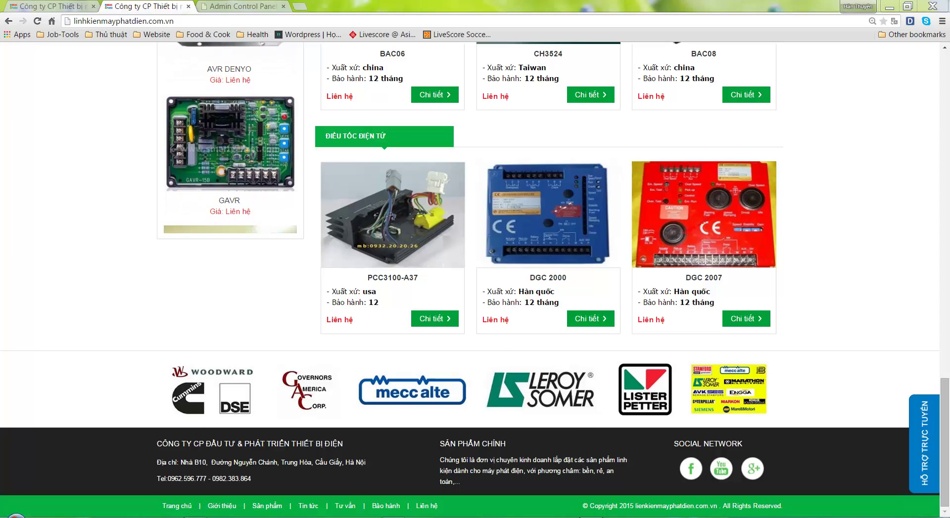
{"action": "key", "text": "alt+Tab"}
{"action": "key", "text": "Return"}
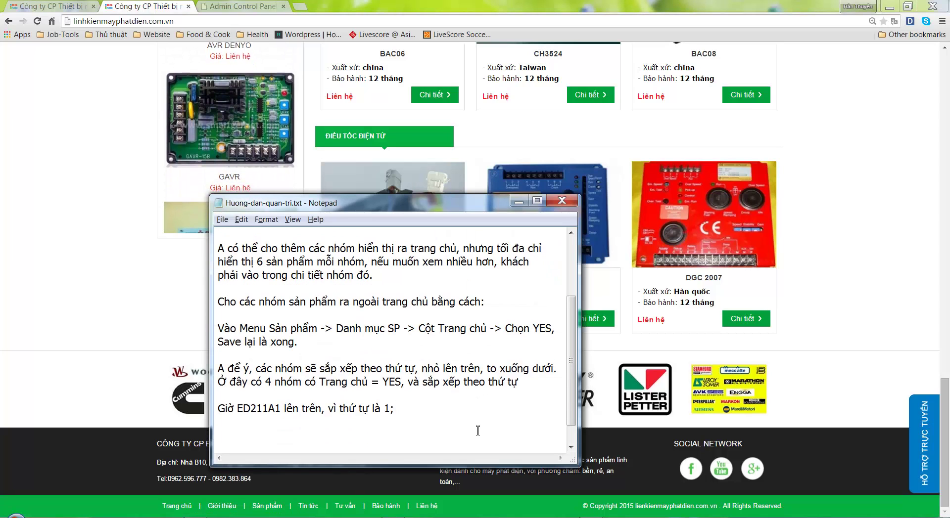
{"action": "scroll", "coordinate": [427, 429], "scroll_direction": "up", "scroll_amount": 2}
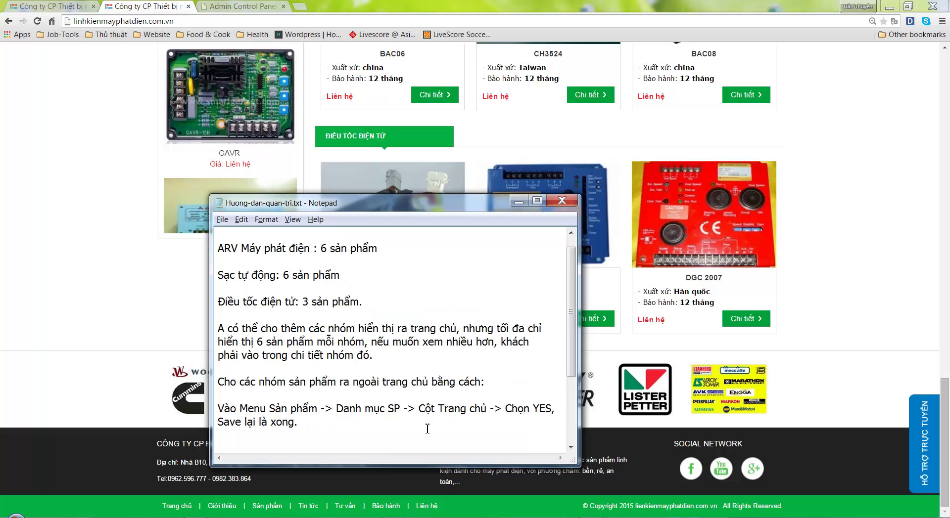
{"action": "scroll", "coordinate": [429, 429], "scroll_direction": "down", "scroll_amount": 3}
{"action": "left_click_drag", "start_coordinate": [398, 383], "coordinate": [280, 276]}
{"action": "key", "text": "ctrl+a"}
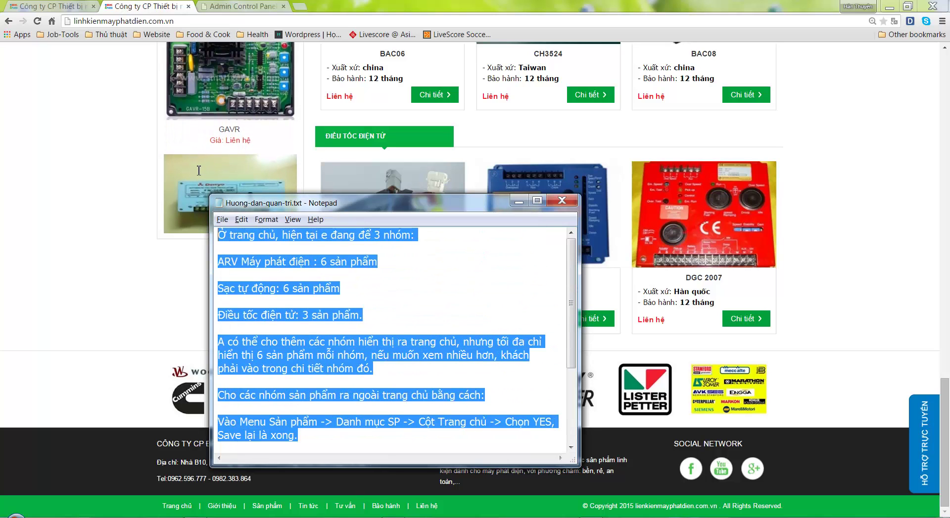
Write that adding a Máy phát điện group means creating it in Danh mục SP with Trang chủ = YES
{"action": "type", "text": "Vậy, g"}
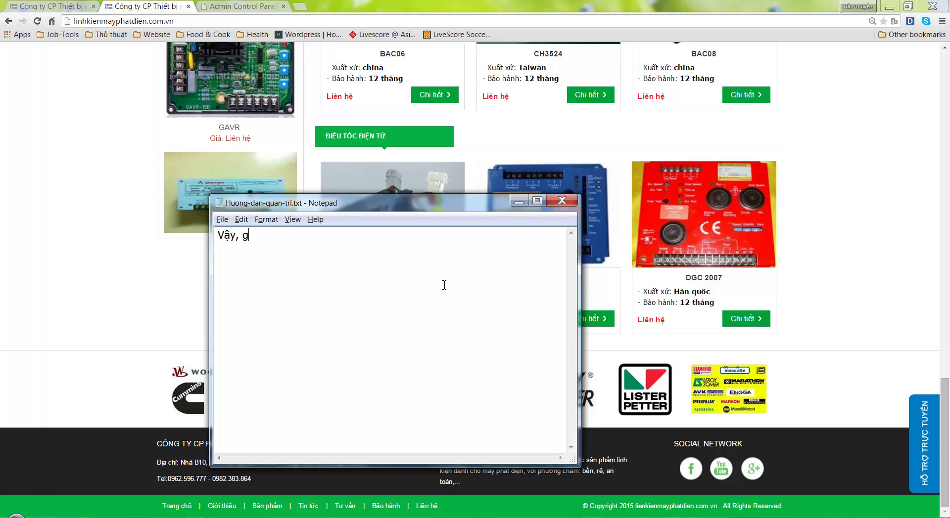
{"action": "type", "text": "iờ a muon để the"}
{"action": "type", "text": "m nhóm:"}
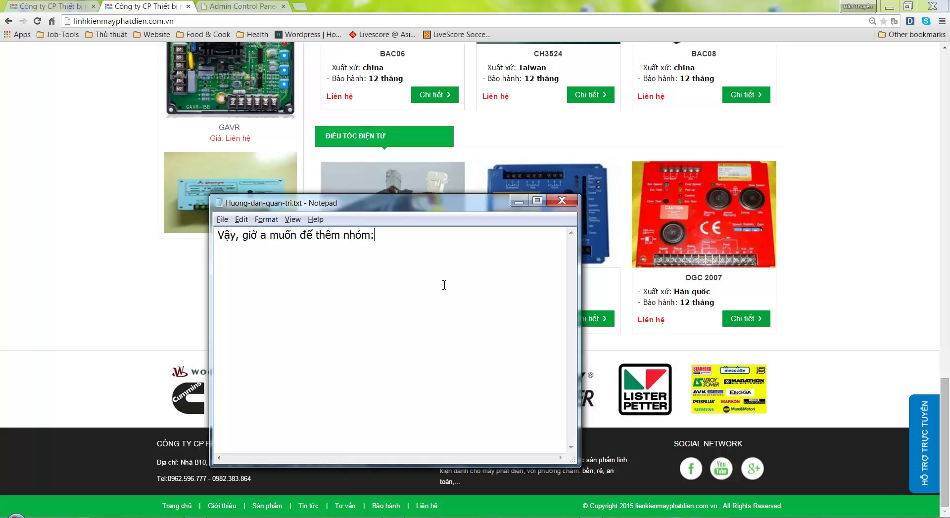
{"action": "type", "text": " Máy phat"}
{"action": "type", "text": " diện ra, thì chi"}
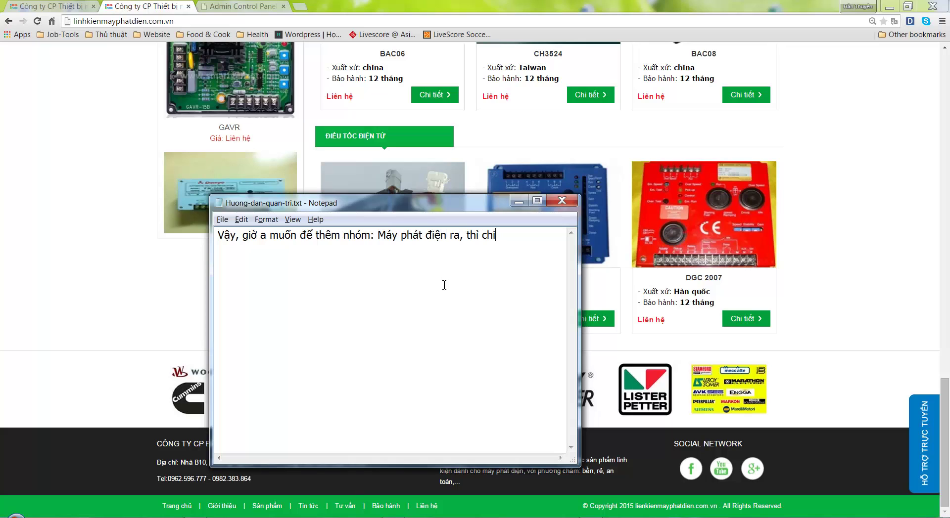
{"action": "key", "text": "BackSpace"}
{"action": "type", "text": "ỉ việc"}
{"action": "key", "text": "Return"}
{"action": "type", "text": "Vao Danh muc"}
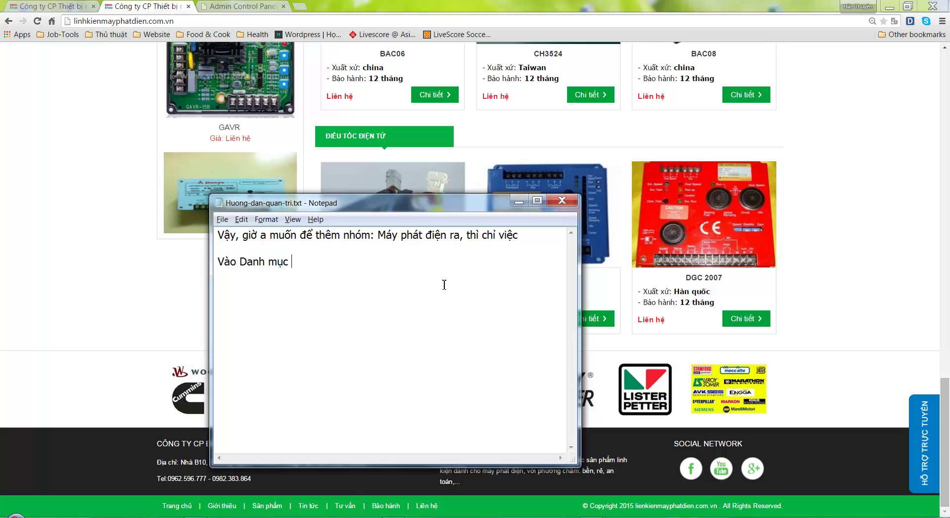
{"action": "type", "text": " SP"}
{"action": "type", "text": ", tao nhóm Máy"}
{"action": "type", "text": " ph"}
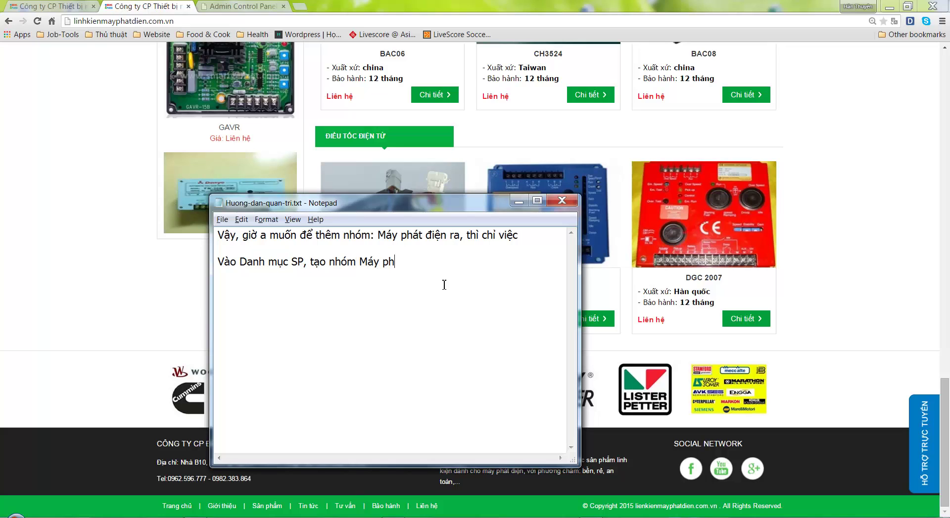
{"action": "type", "text": "at điên, rồi chọn T"}
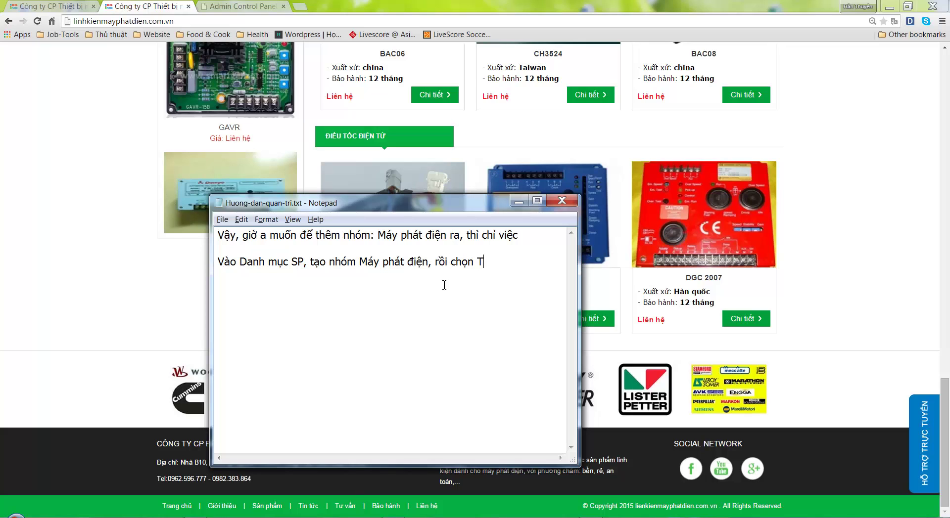
{"action": "type", "text": "rang chủ = ÝES"}
{"action": "key", "text": "BackSpace"}
{"action": "key", "text": "BackSpace"}
{"action": "key", "text": "BackSpace"}
{"action": "type", "text": "ÝES"}
Finish with 'cho nhóm đó là xong', then cut all the guide text
{"action": "key", "text": "Return"}
{"action": "type", "text": "cho nhómd dó"}
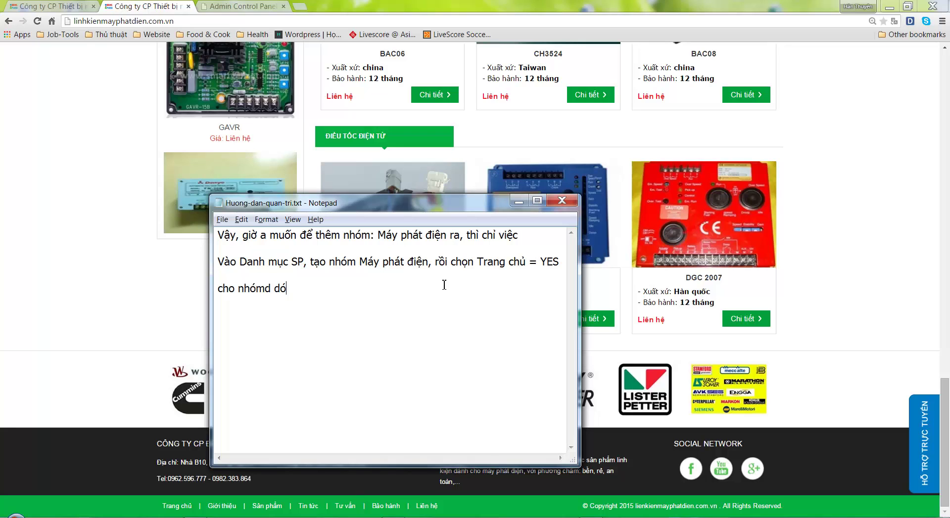
{"action": "key", "text": "BackSpace"}
{"action": "key", "text": "BackSpace"}
{"action": "key", "text": "BackSpace"}
{"action": "type", "text": "đó là xng"}
{"action": "key", "text": "BackSpace"}
{"action": "key", "text": "BackSpace"}
{"action": "type", "text": "ong"}
{"action": "key", "text": "ctrl+a"}
{"action": "key", "text": "ctrl+x"}
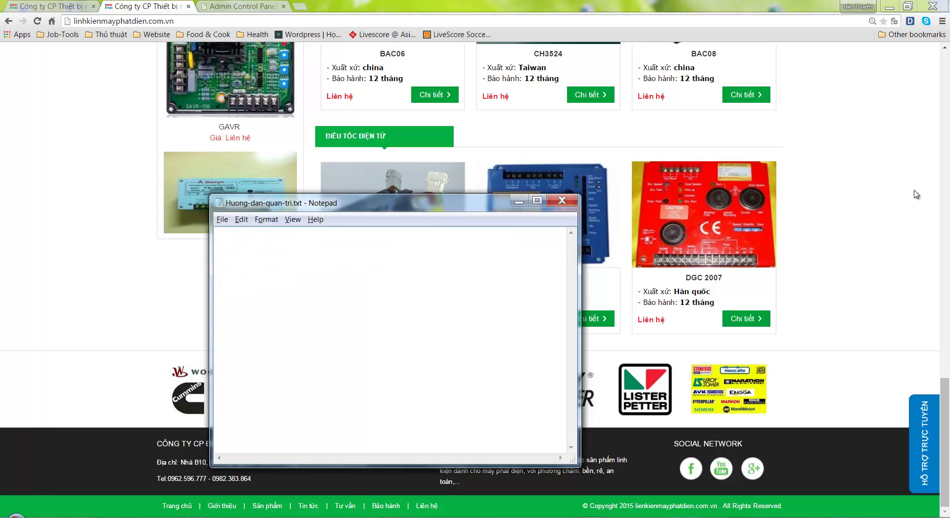
Look over the footer company info on the web page, then move the Notepad window higher
{"action": "key", "text": "alt+Tab"}
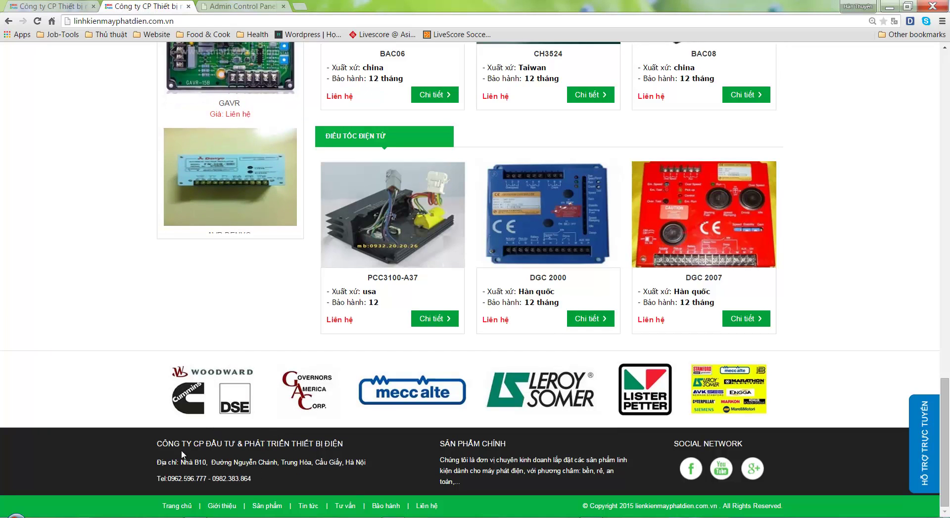
{"action": "left_click_drag", "start_coordinate": [157, 440], "coordinate": [517, 487]}
{"action": "left_click", "coordinate": [596, 502]}
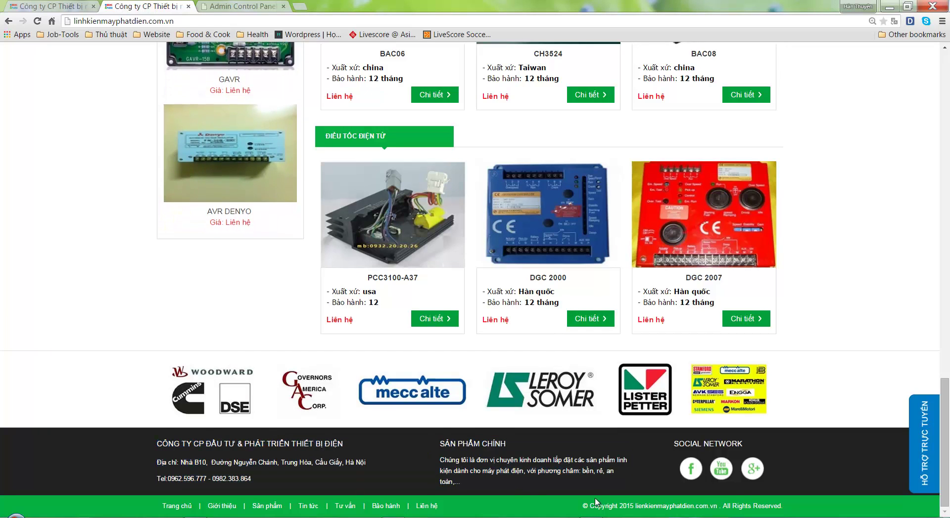
{"action": "key", "text": "alt+Tab"}
{"action": "left_click_drag", "start_coordinate": [419, 200], "coordinate": [495, 123]}
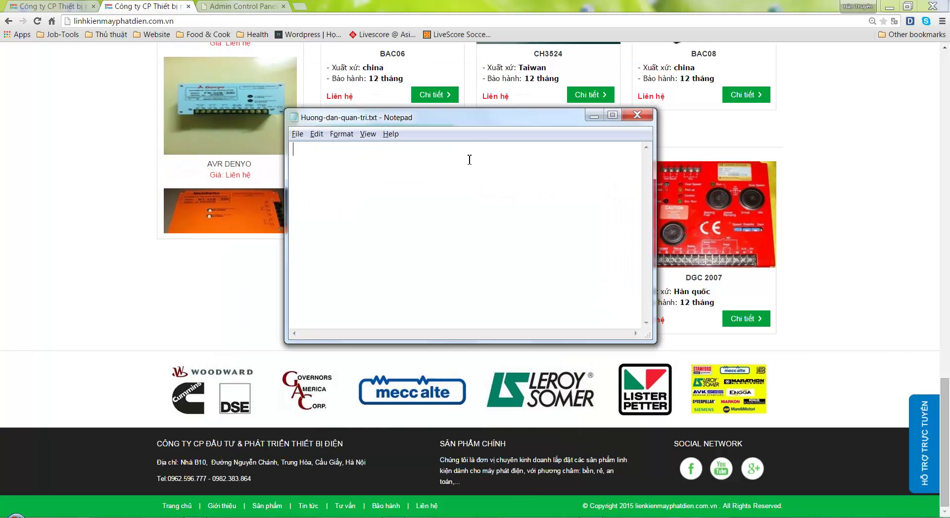
Type 'theo, Thông tin công ty, thông tin Sản phẩm chính, và Link Face' to start the company info section
{"action": "type", "text": "theo"}
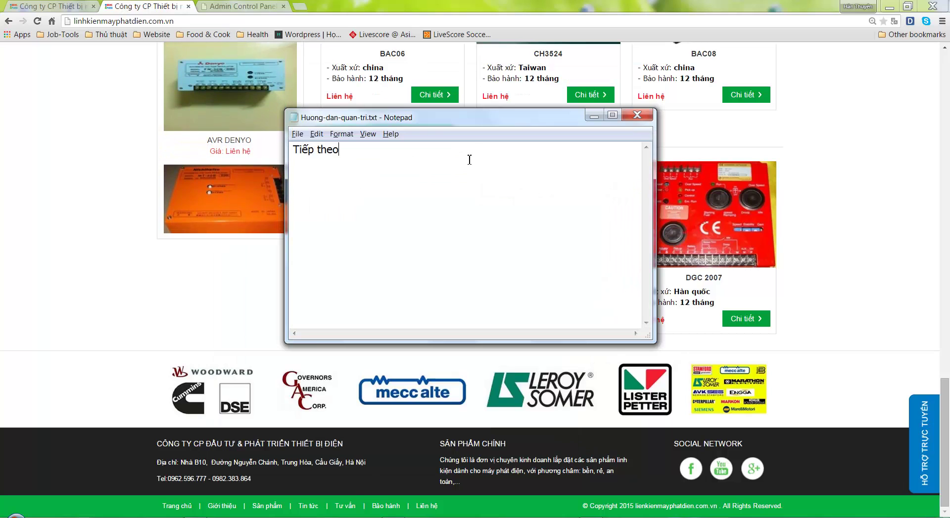
{"action": "type", "text": ",  Thông tin công ty"}
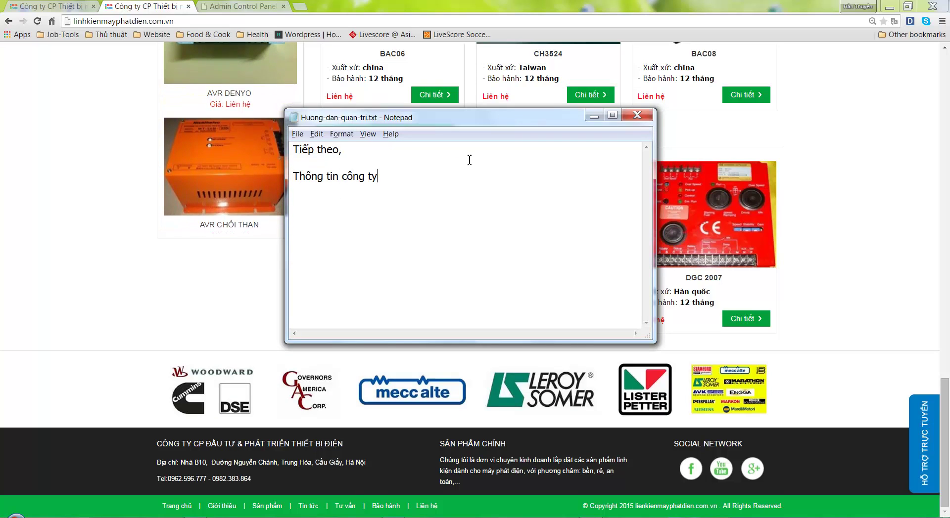
{"action": "type", "text": ", thông t"}
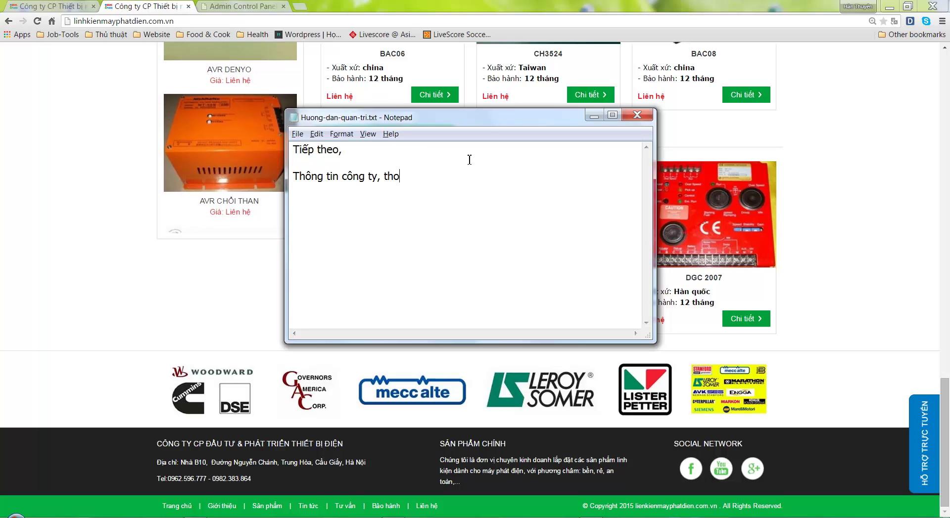
{"action": "type", "text": "in Sản phẩm chính"}
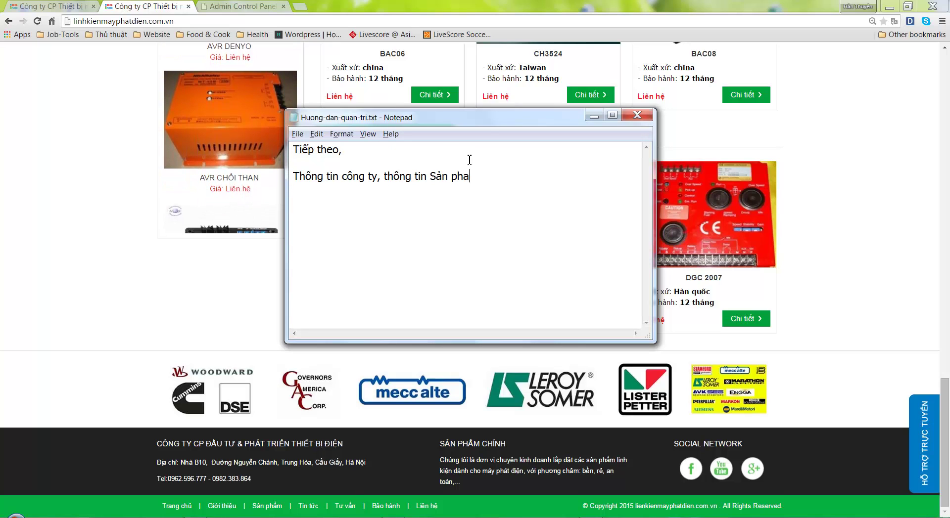
{"action": "type", "text": ", "}
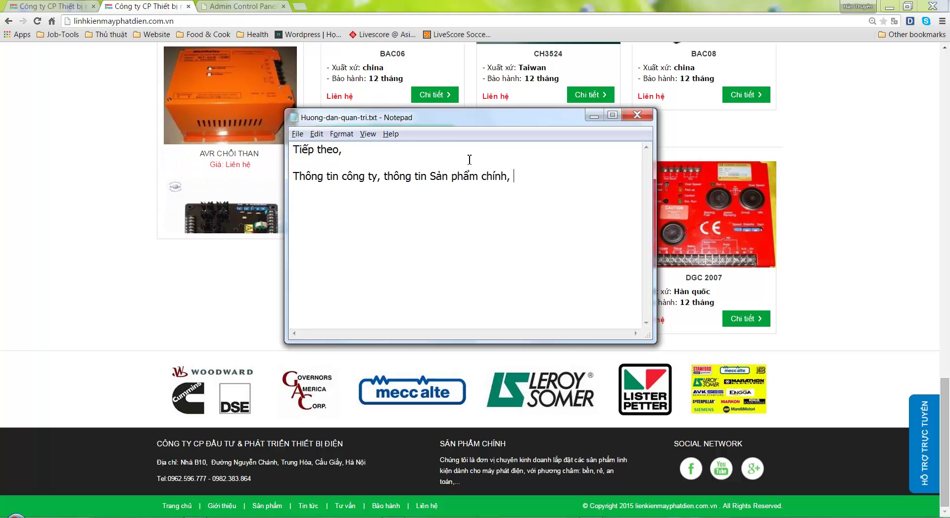
{"action": "type", "text": "và Link"}
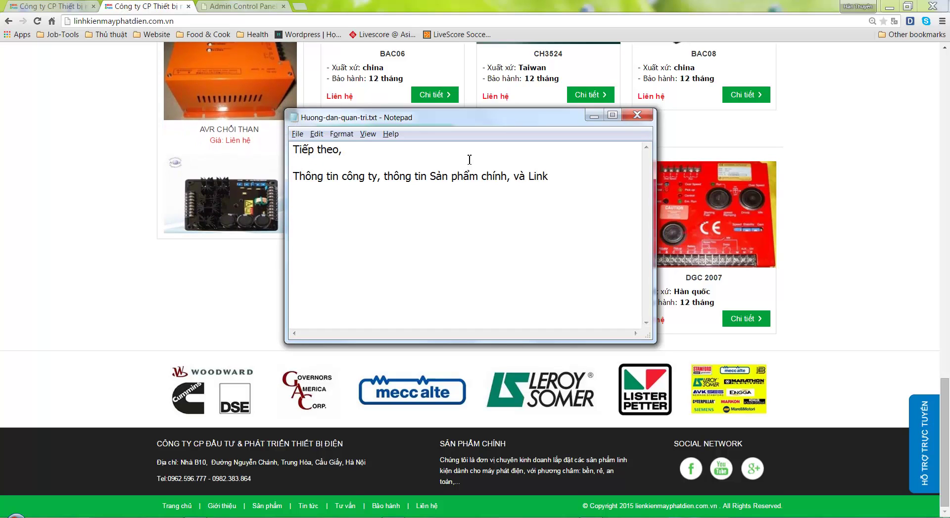